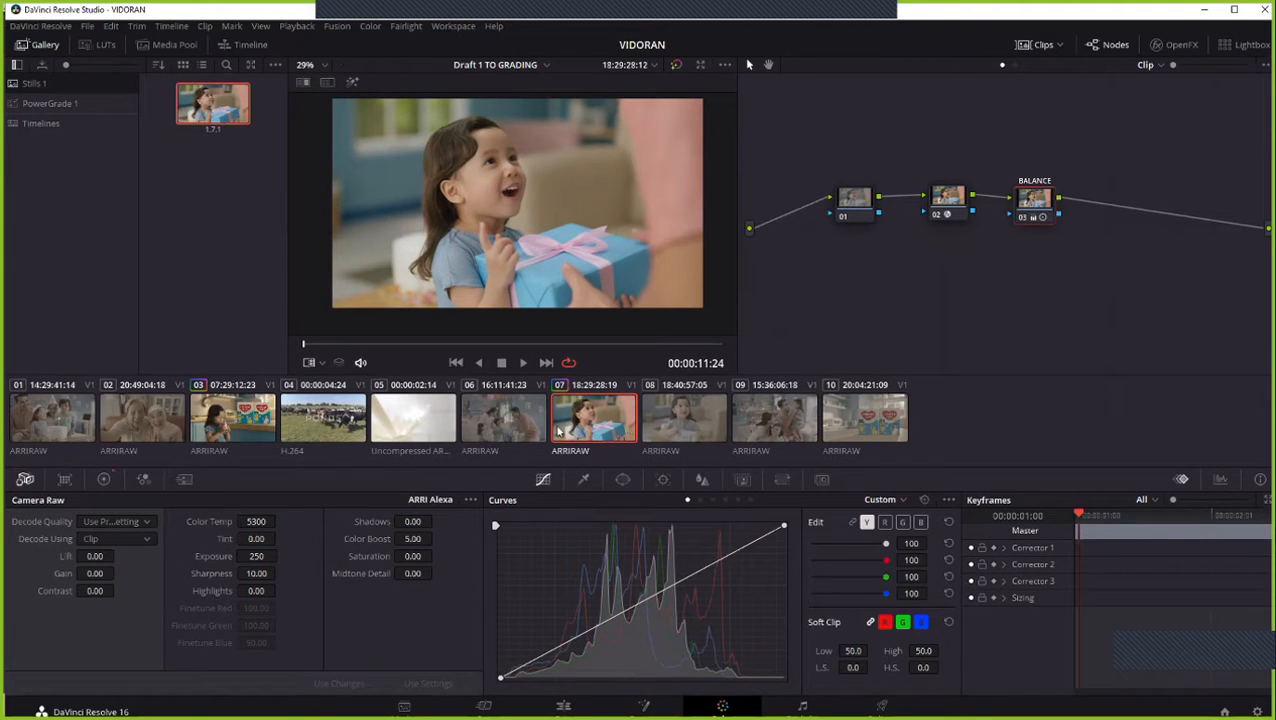
- Compare the ungraded clip 08 with the graded clip 07 by switching between them, ending on clip 07
left_click(685, 422)
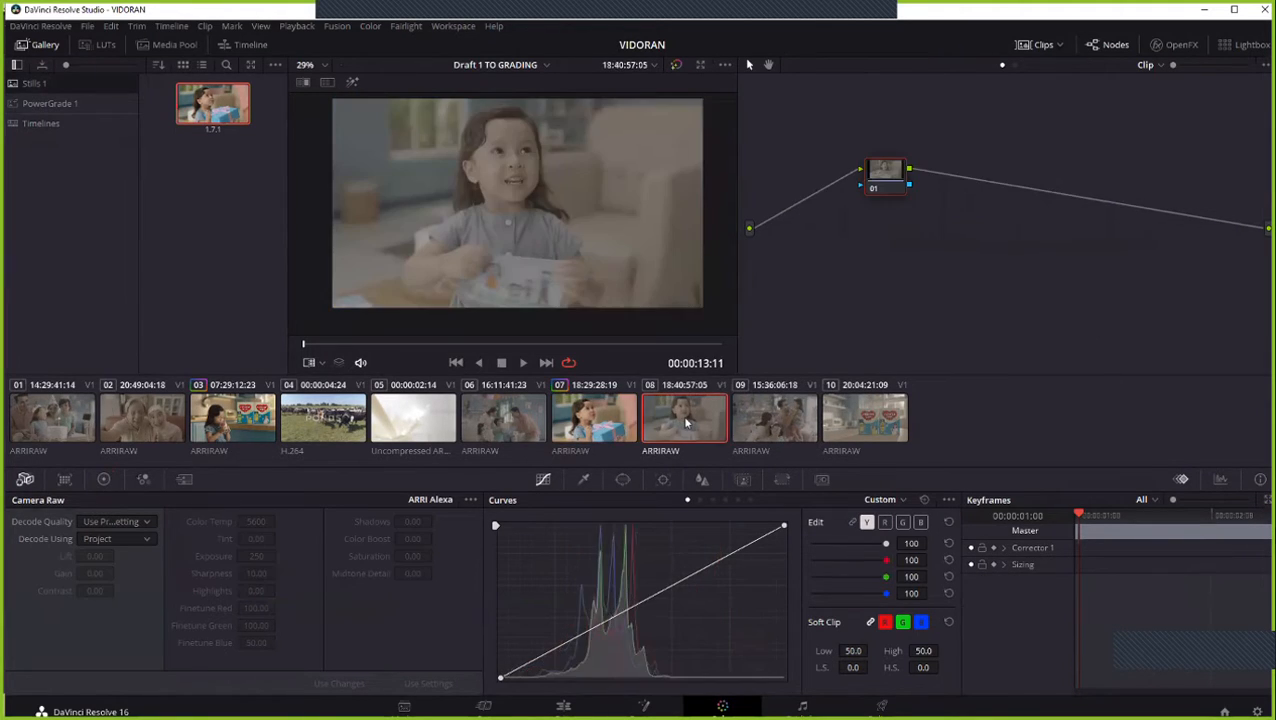
left_click(586, 428)
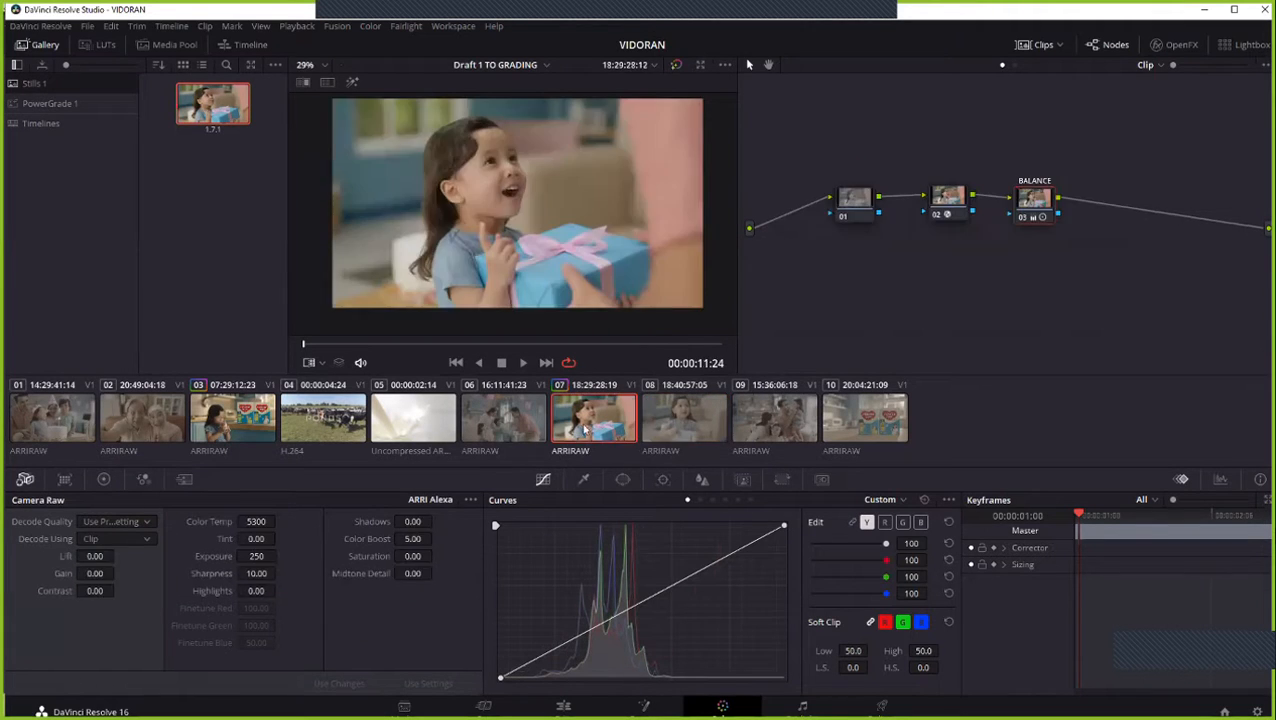
left_click(669, 421)
left_click(603, 425)
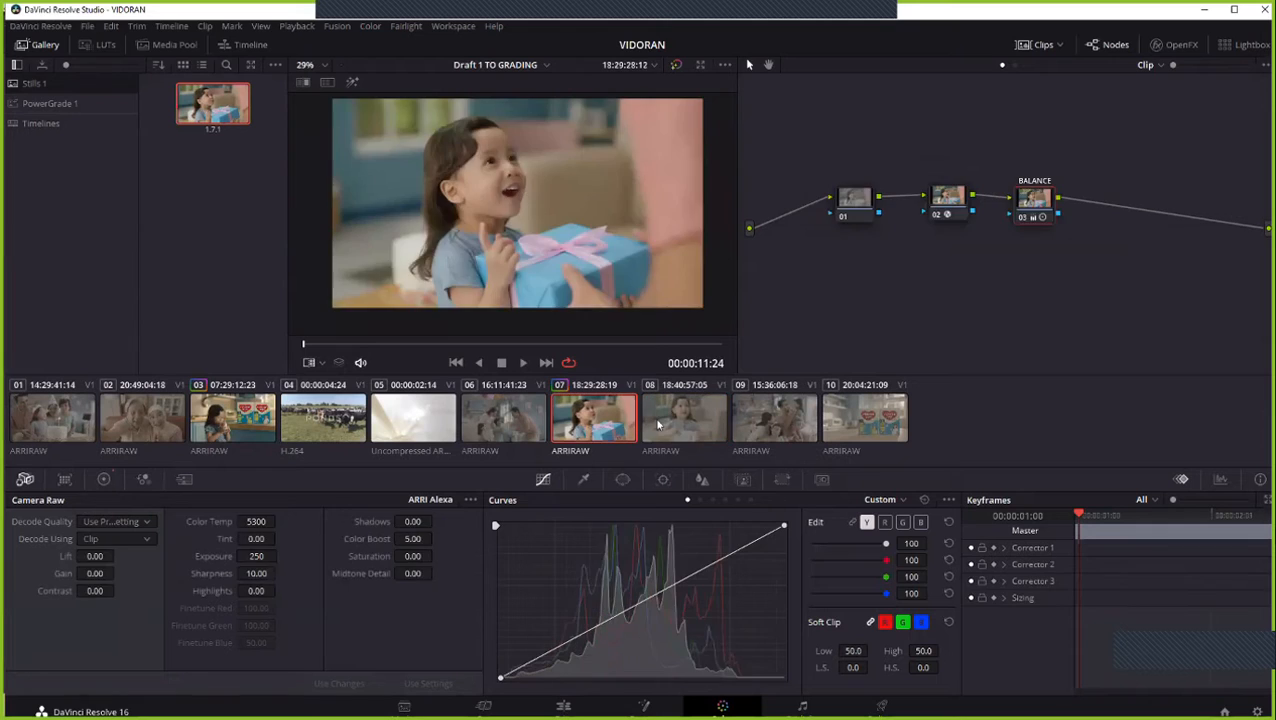
left_click(657, 425)
left_click(594, 429)
- Delete the existing still from the Stills 1 gallery and grab a new still of the graded clip 07
key("Delete")
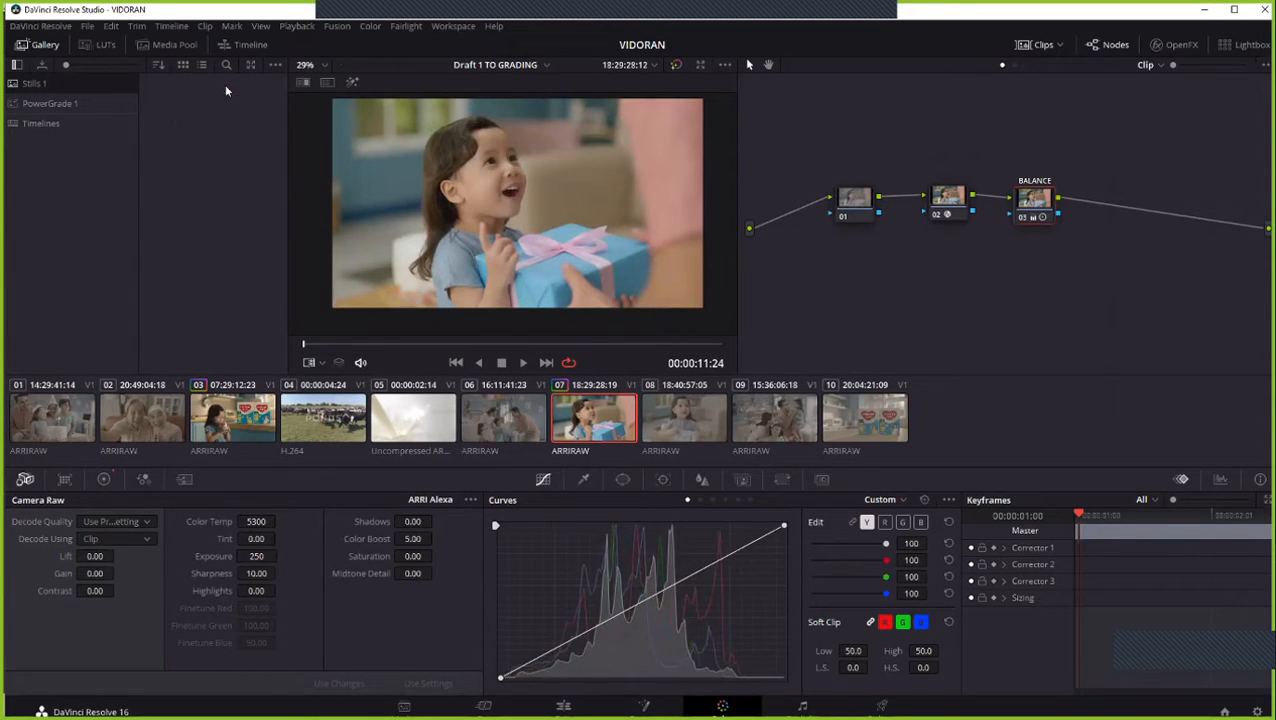
right_click(535, 189)
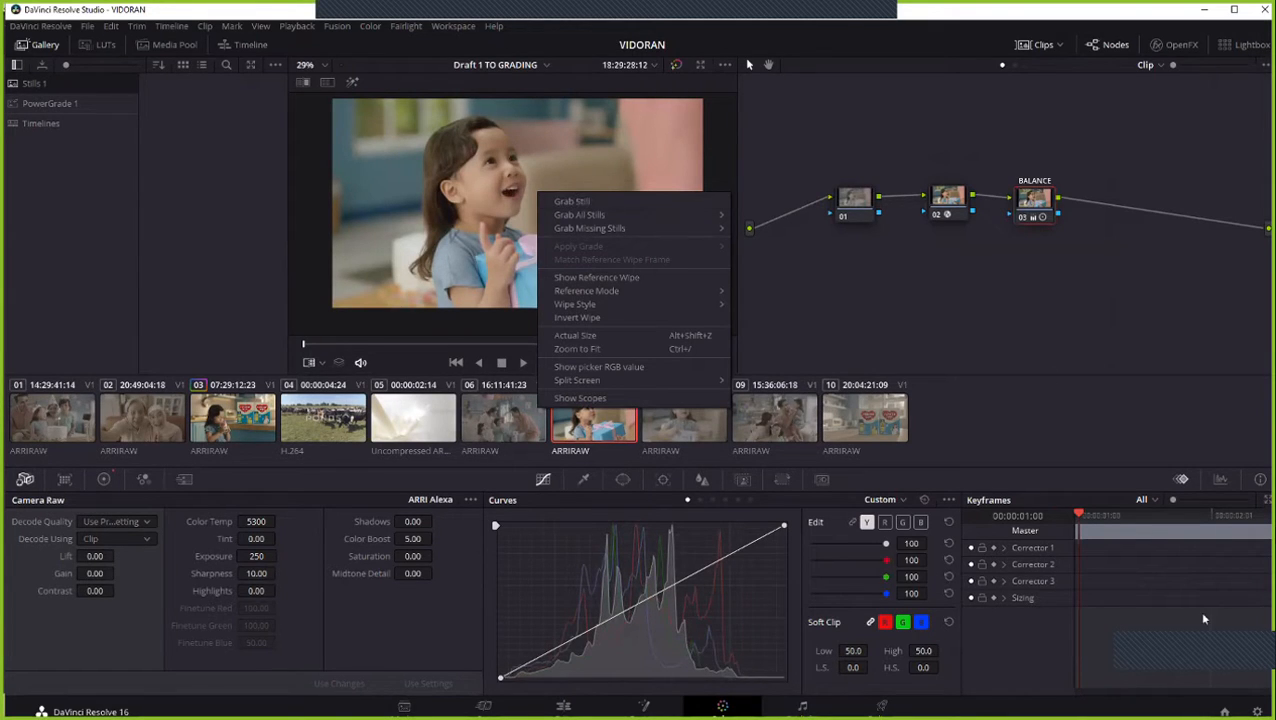
right_click(557, 232)
left_click(590, 242)
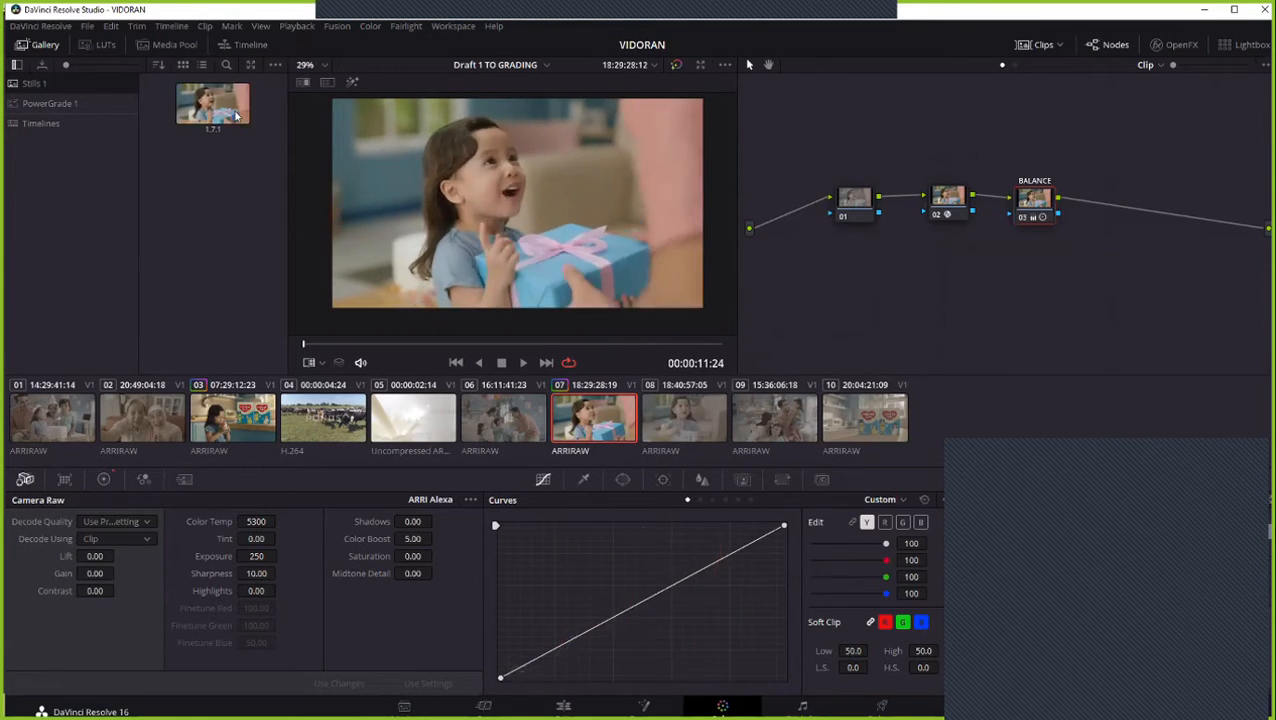
- Display the node graph stored in still 1.7.1, bring its nodes into view to inspect them, and close it
right_click(226, 117)
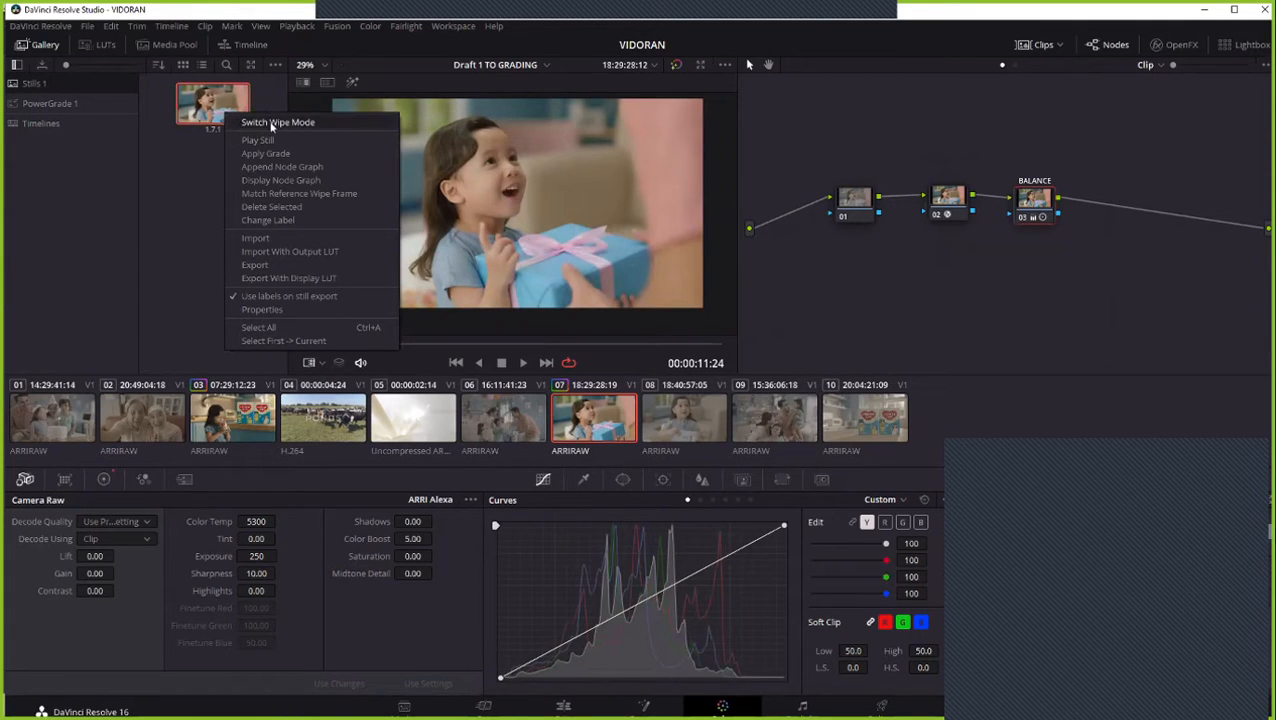
left_click(270, 182)
left_click_drag(510, 181, 419, 208)
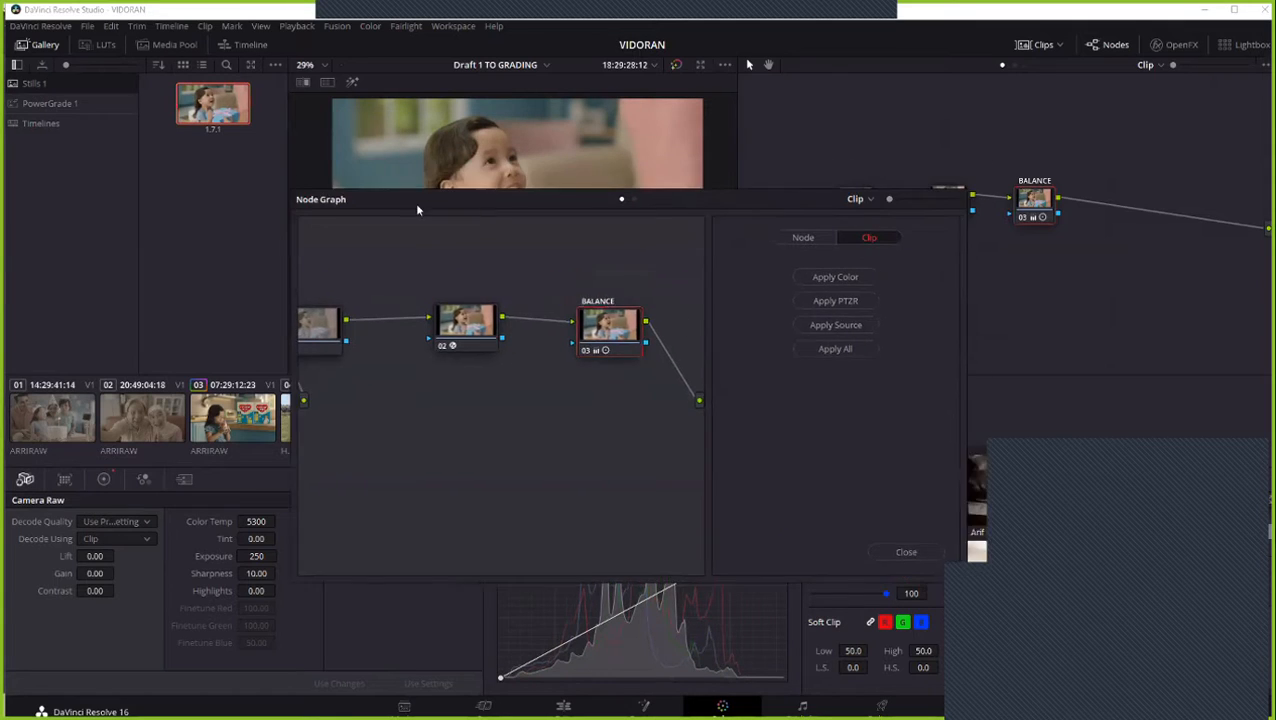
left_click_drag(416, 396, 442, 455)
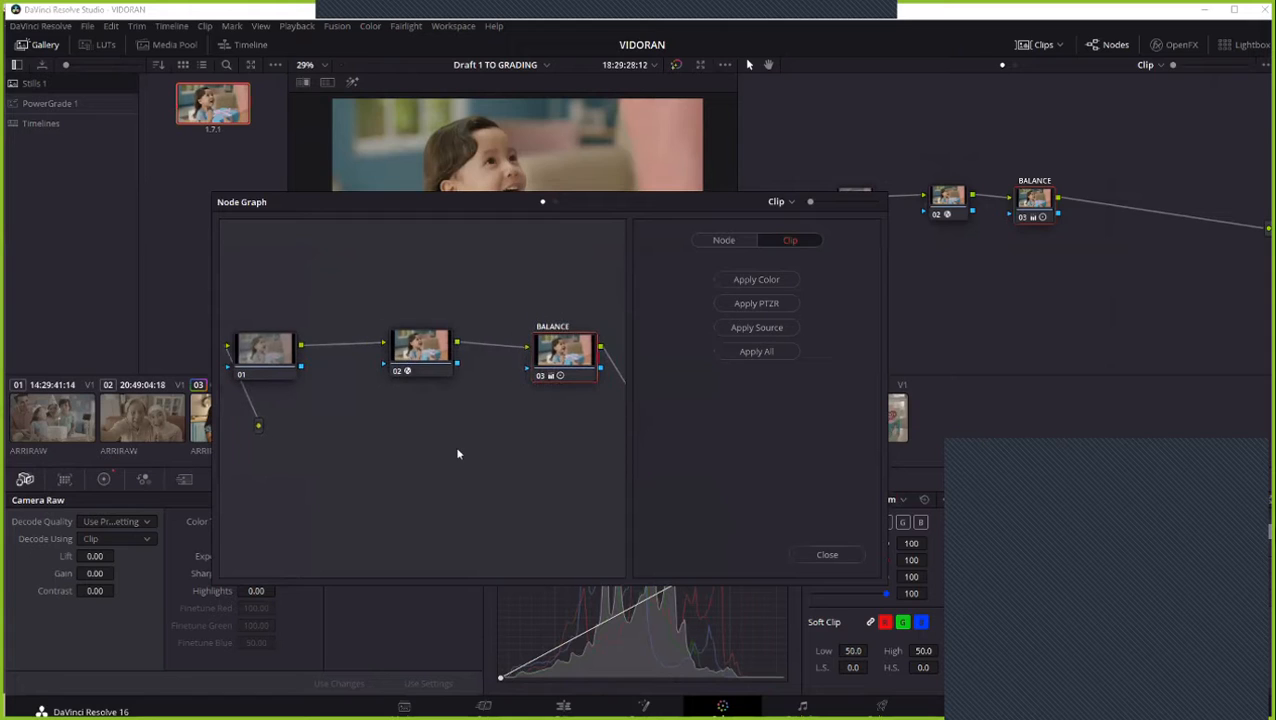
left_click(276, 356)
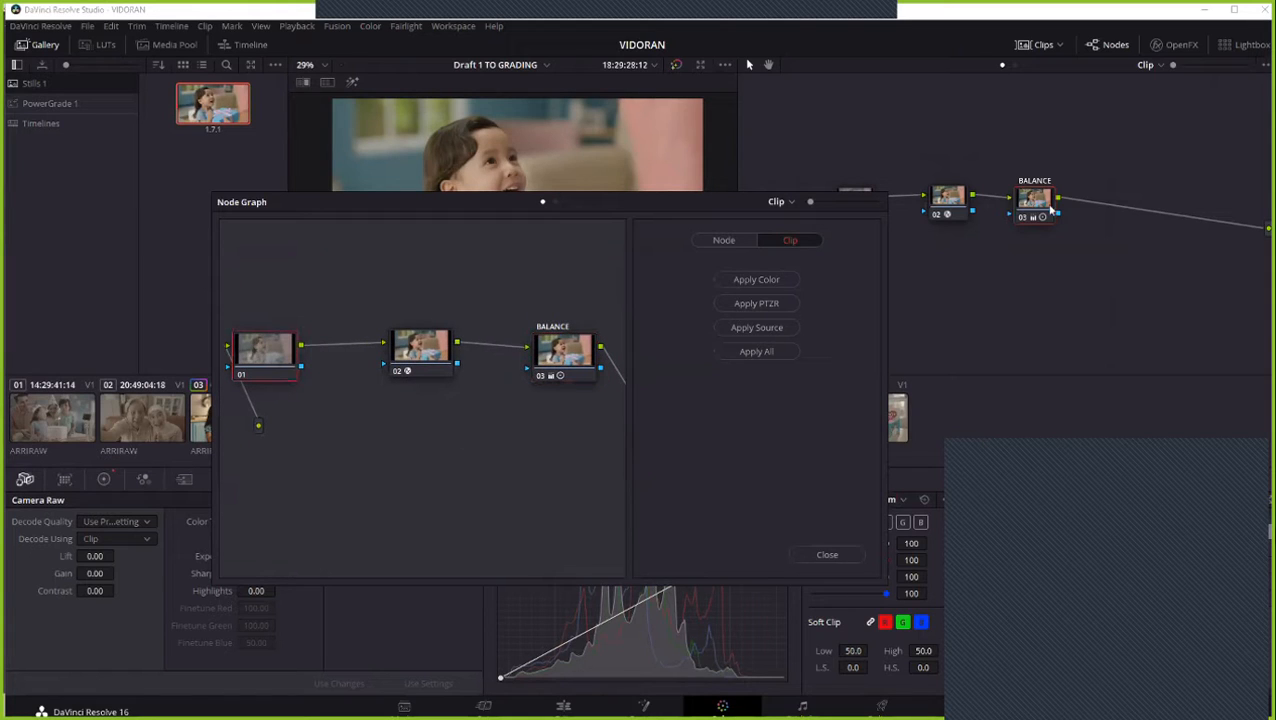
left_click_drag(695, 208, 584, 212)
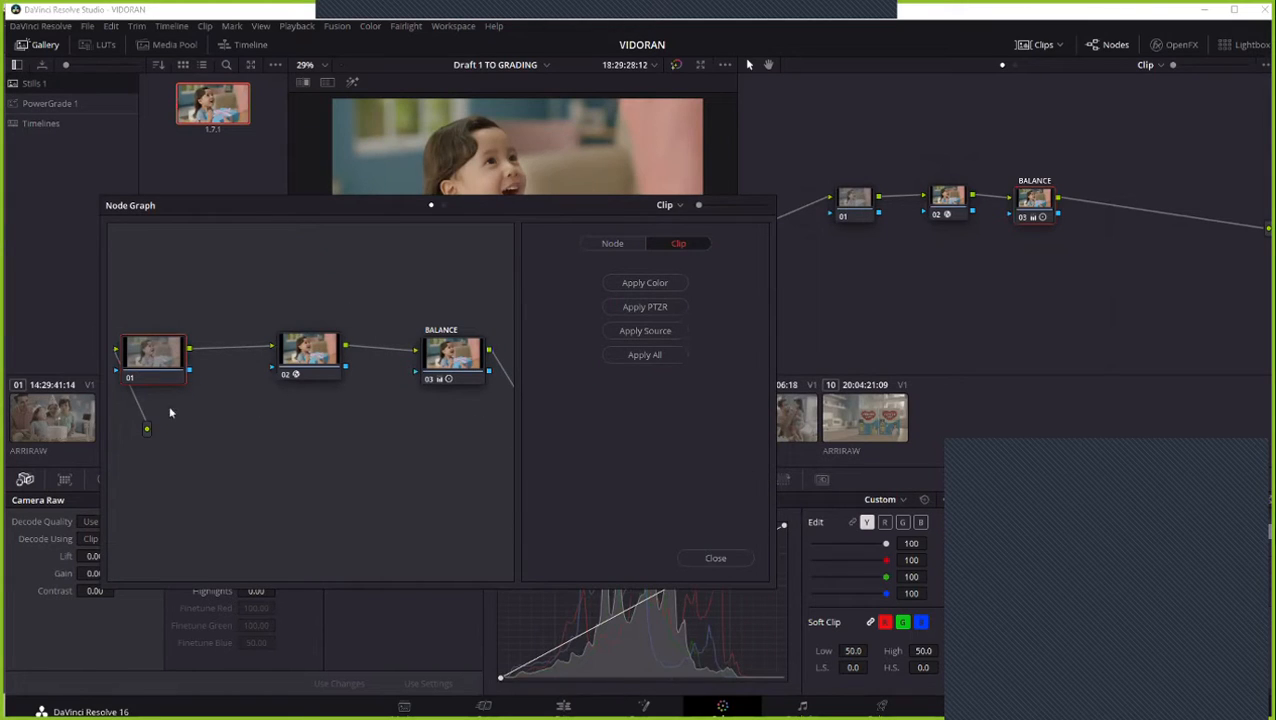
left_click(742, 558)
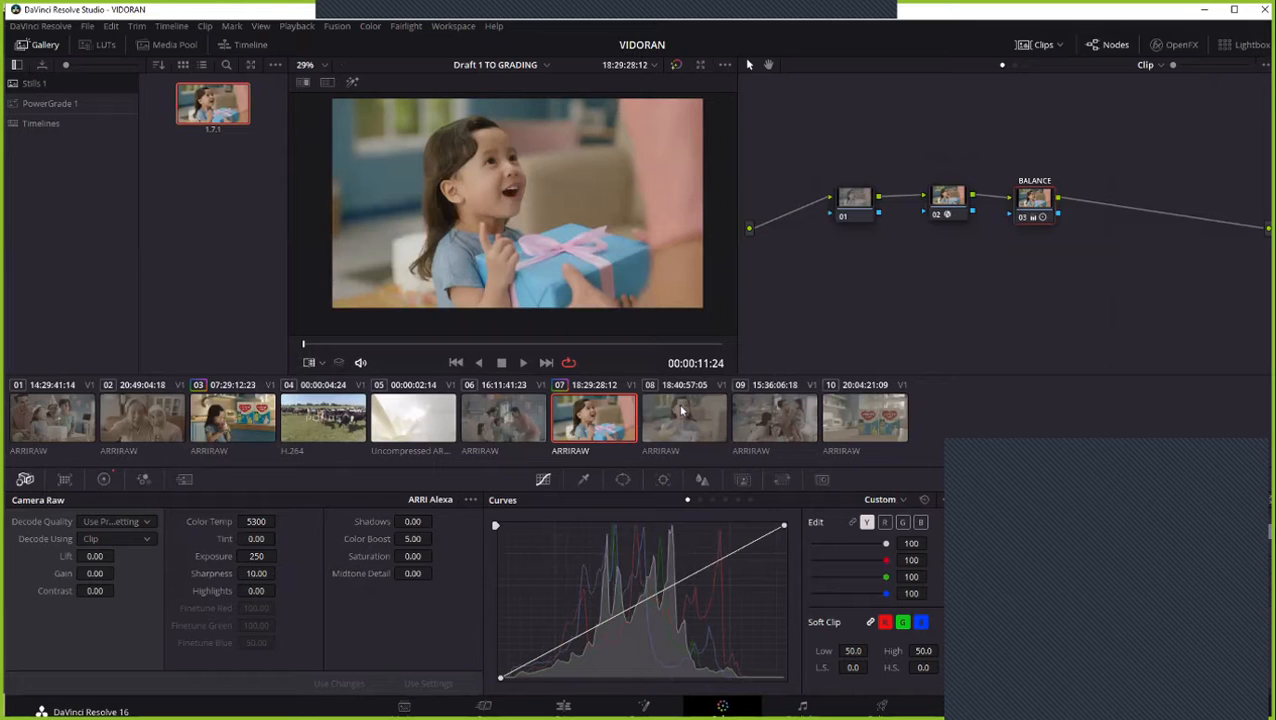
- Alternate between clips 07 and 08 to examine how the ungraded shot differs from the graded one
left_click(682, 410)
left_click(622, 418)
left_click(668, 427)
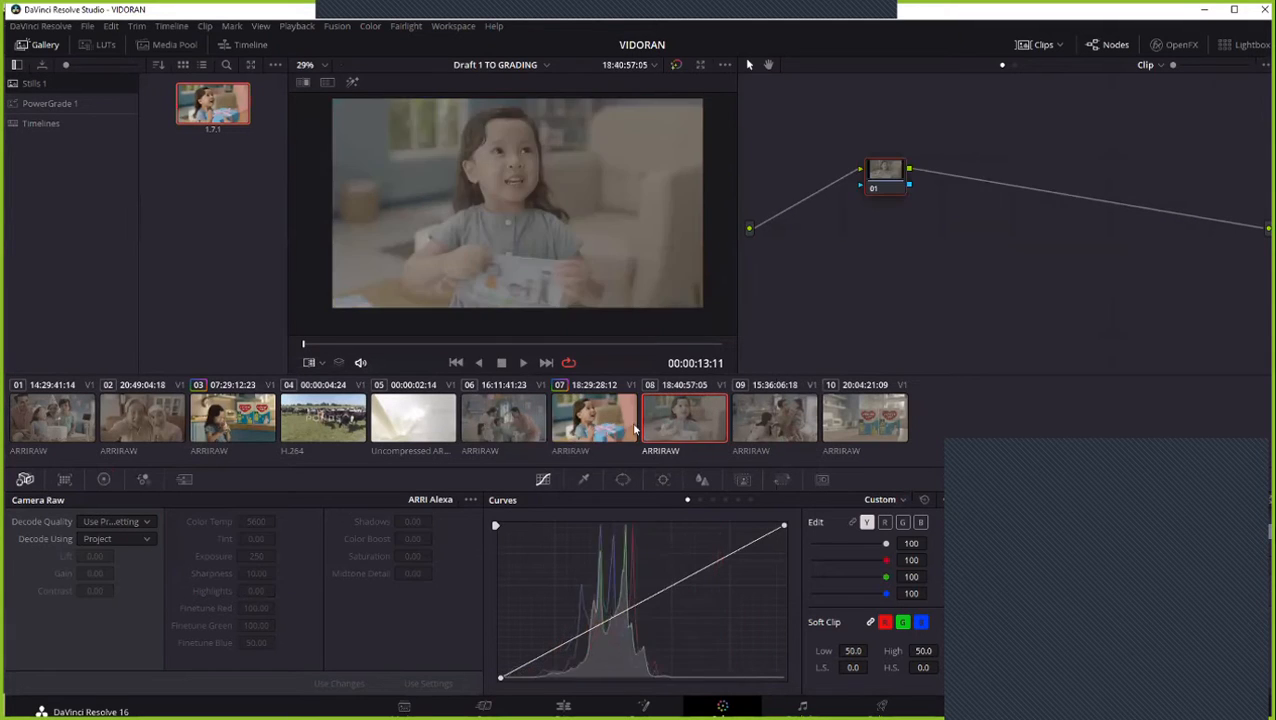
left_click(607, 430)
left_click(690, 428)
left_click(616, 432)
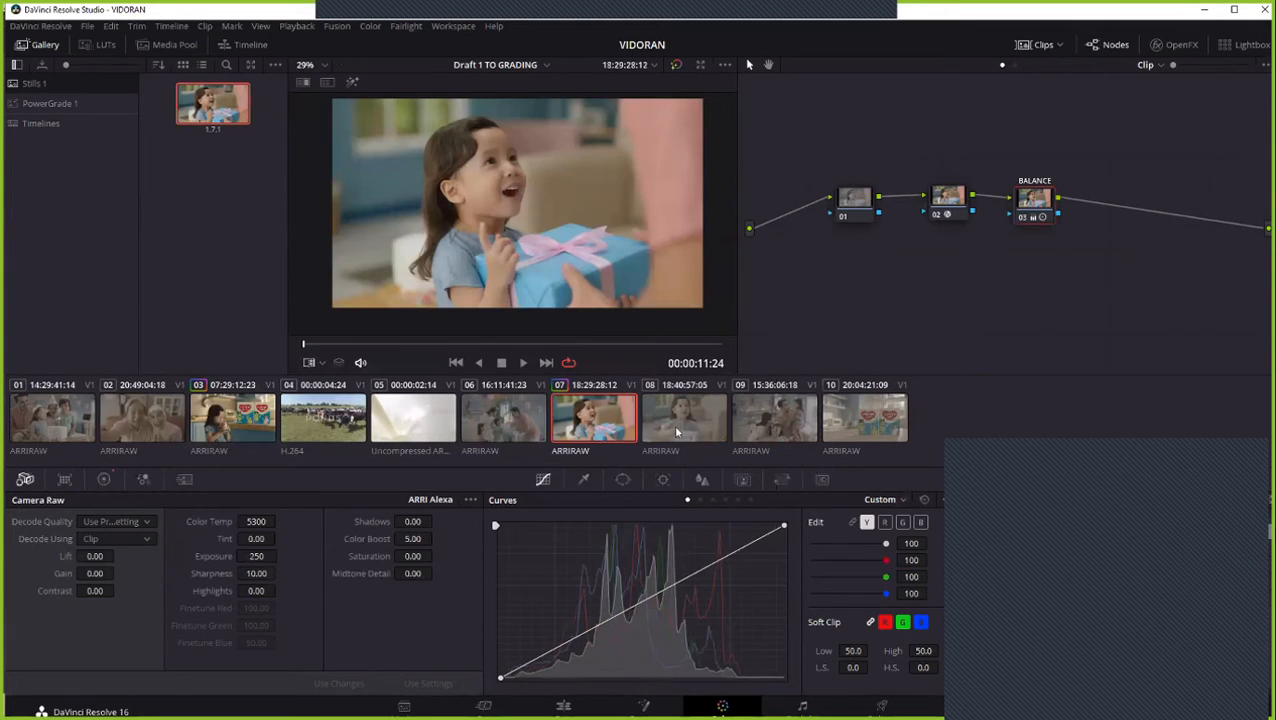
left_click(675, 424)
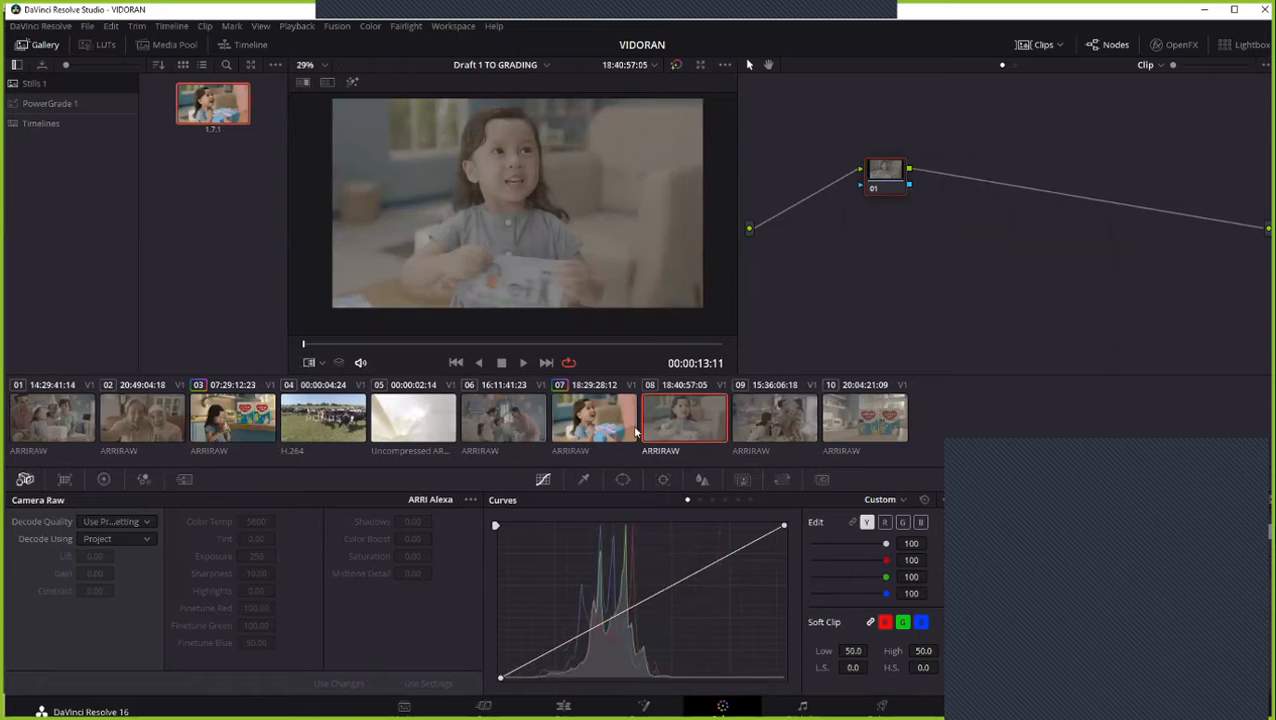
left_click(627, 431)
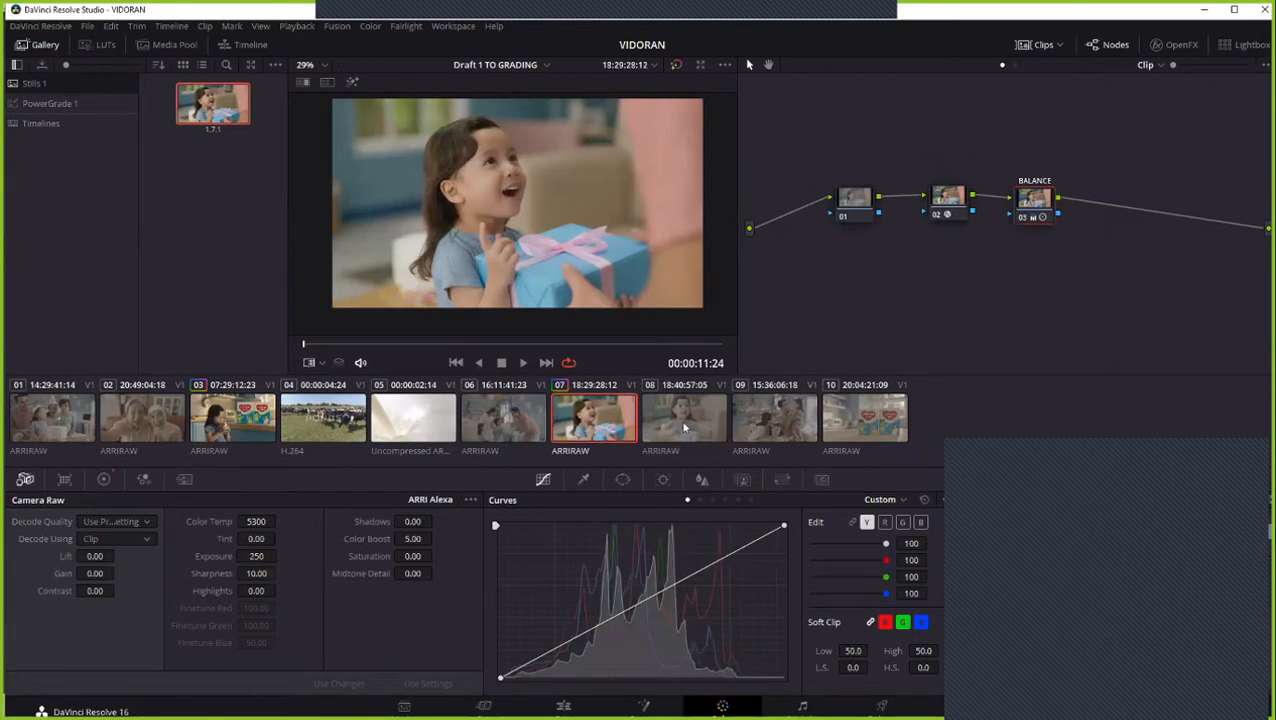
- Copy the complete grade of clip 07 onto clip 08
left_click(685, 428)
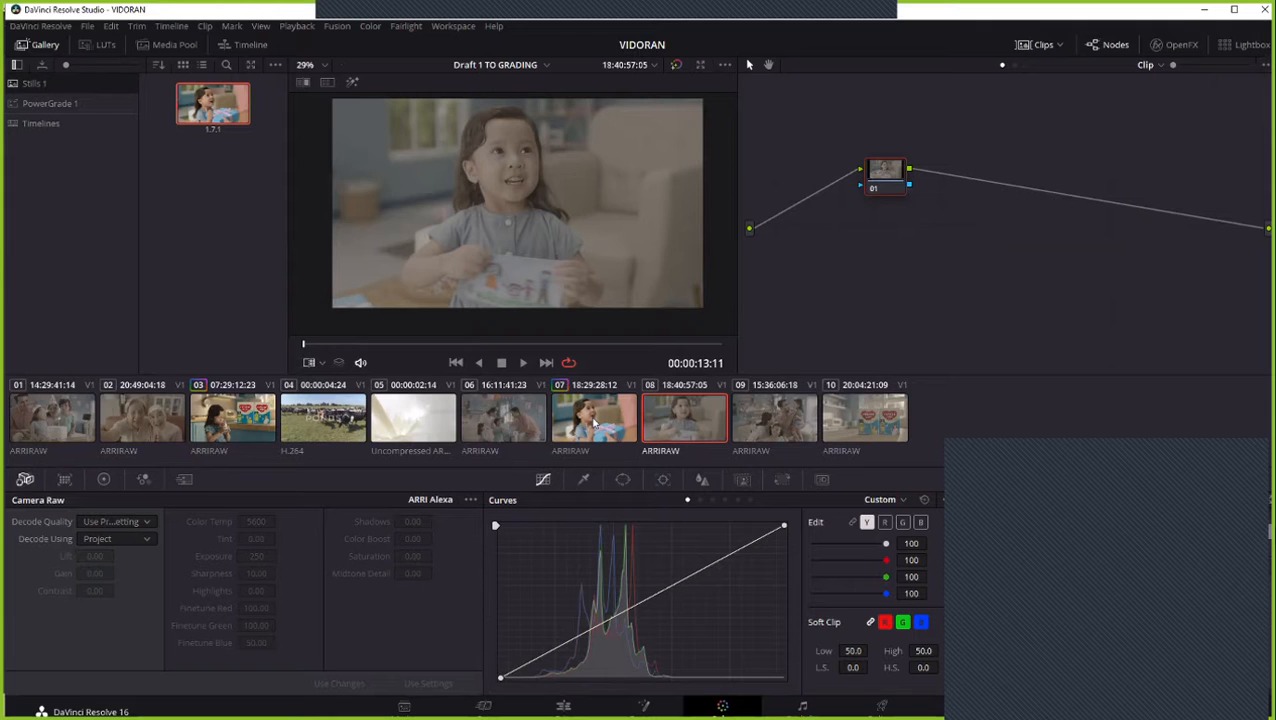
middle_click(594, 424)
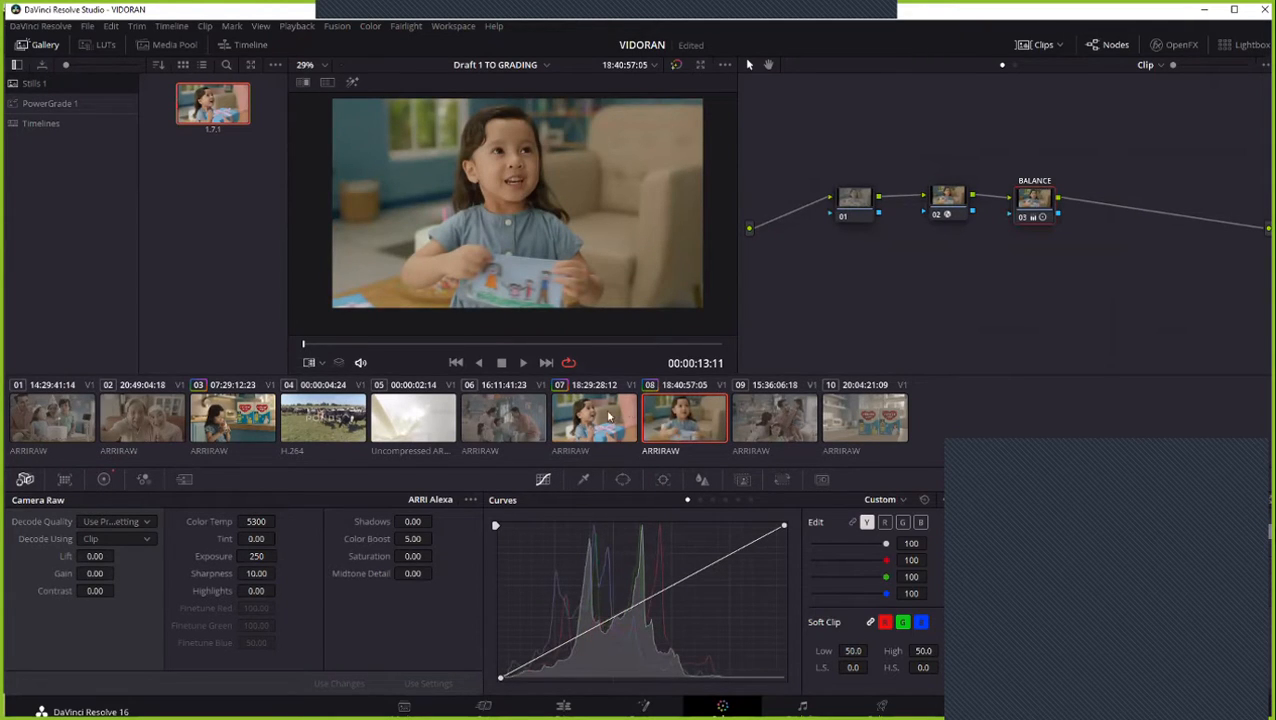
- Switch repeatedly between clips 07 and 08 to check how well their colors match with the shared grade
left_click(618, 422)
left_click(660, 420)
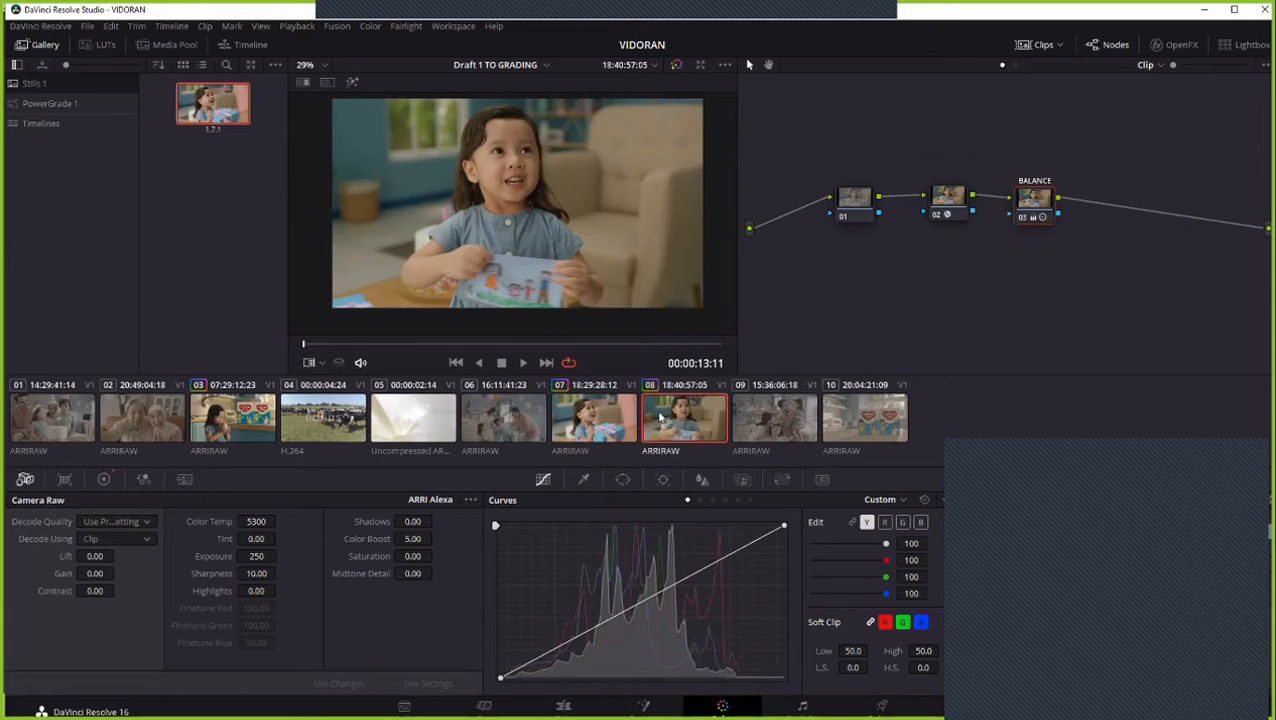
left_click(600, 430)
left_click(685, 427)
left_click(632, 433)
left_click(697, 428)
left_click(620, 429)
left_click(698, 425)
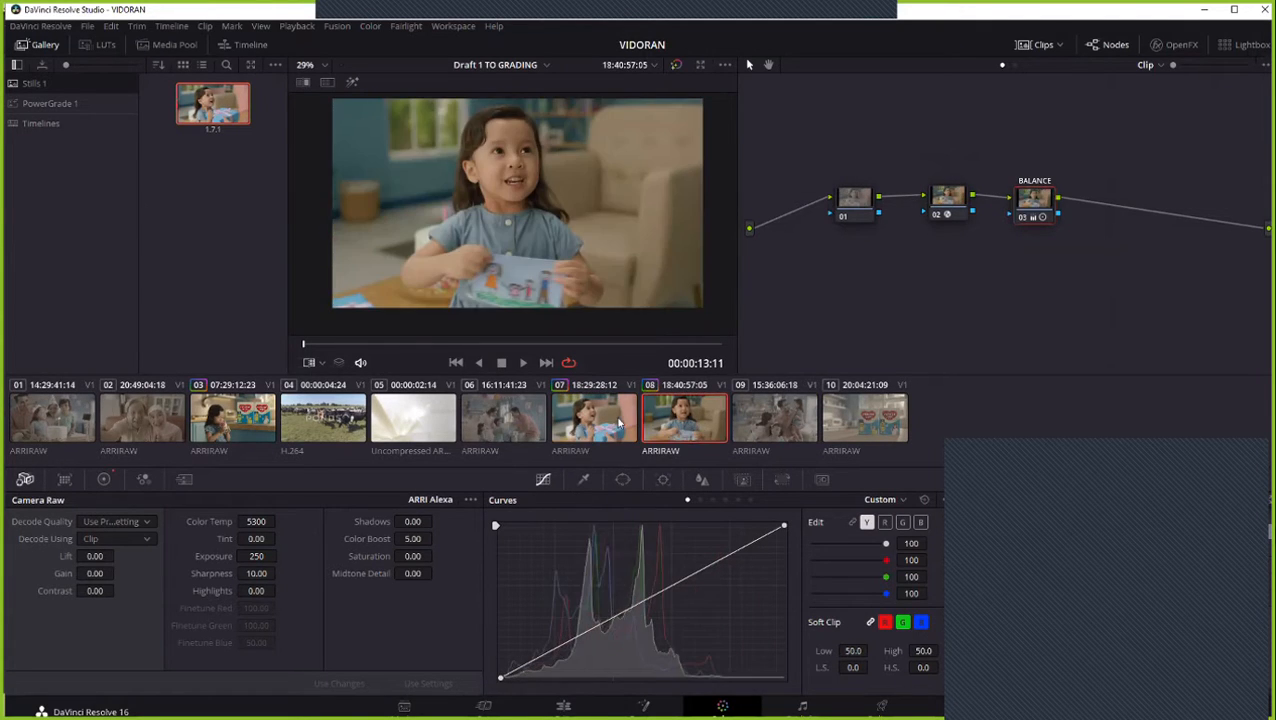
left_click(618, 421)
left_click(652, 420)
left_click(621, 426)
left_click(685, 430)
left_click(624, 432)
left_click(693, 432)
left_click(612, 428)
left_click(690, 428)
left_click(630, 428)
left_click(686, 427)
- Scrub clip 08 to 00:00:14:16 and keep comparing its skin tones and colors with clip 07
left_click_drag(323, 346, 585, 352)
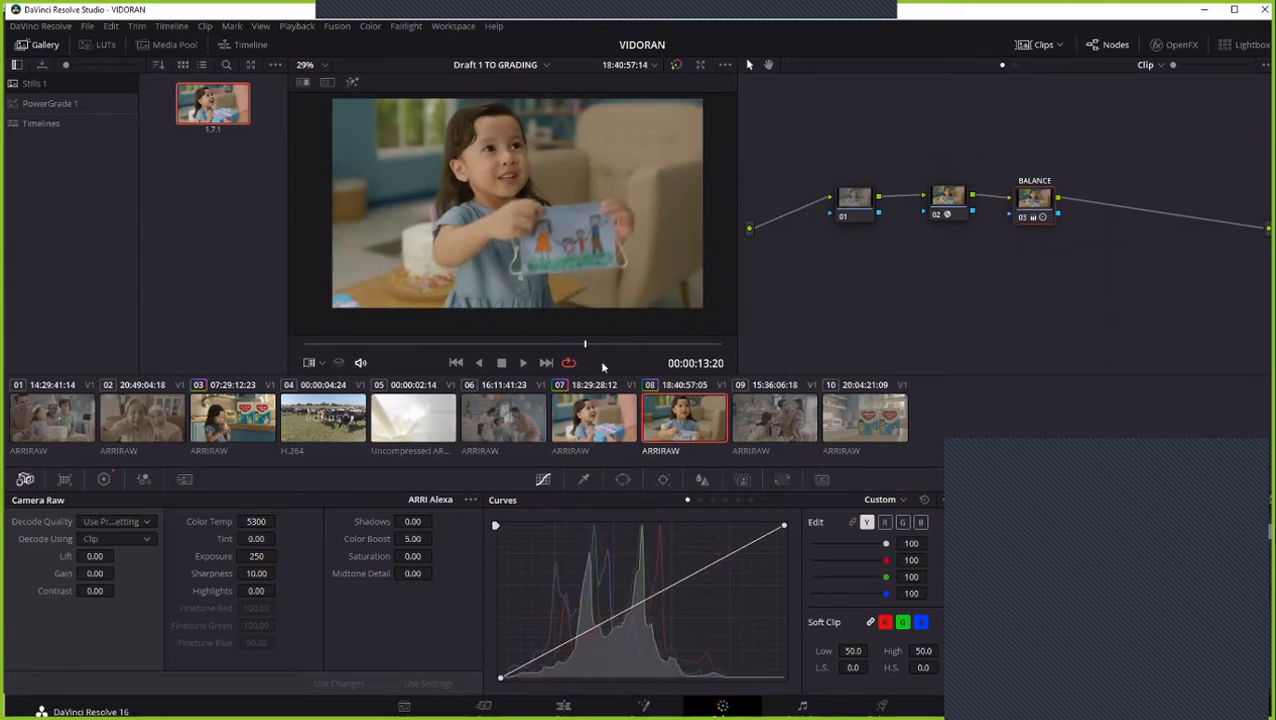
left_click(628, 428)
left_click(672, 435)
left_click(601, 437)
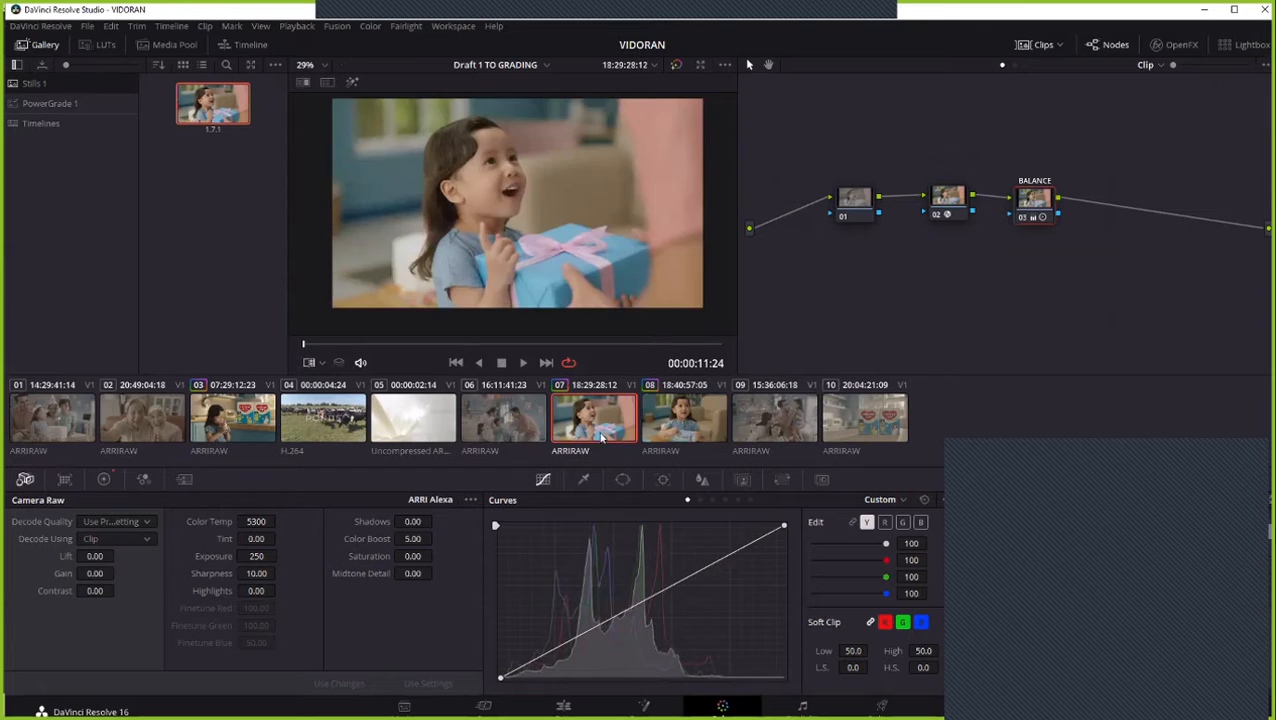
left_click(672, 424)
left_click(624, 428)
left_click(646, 430)
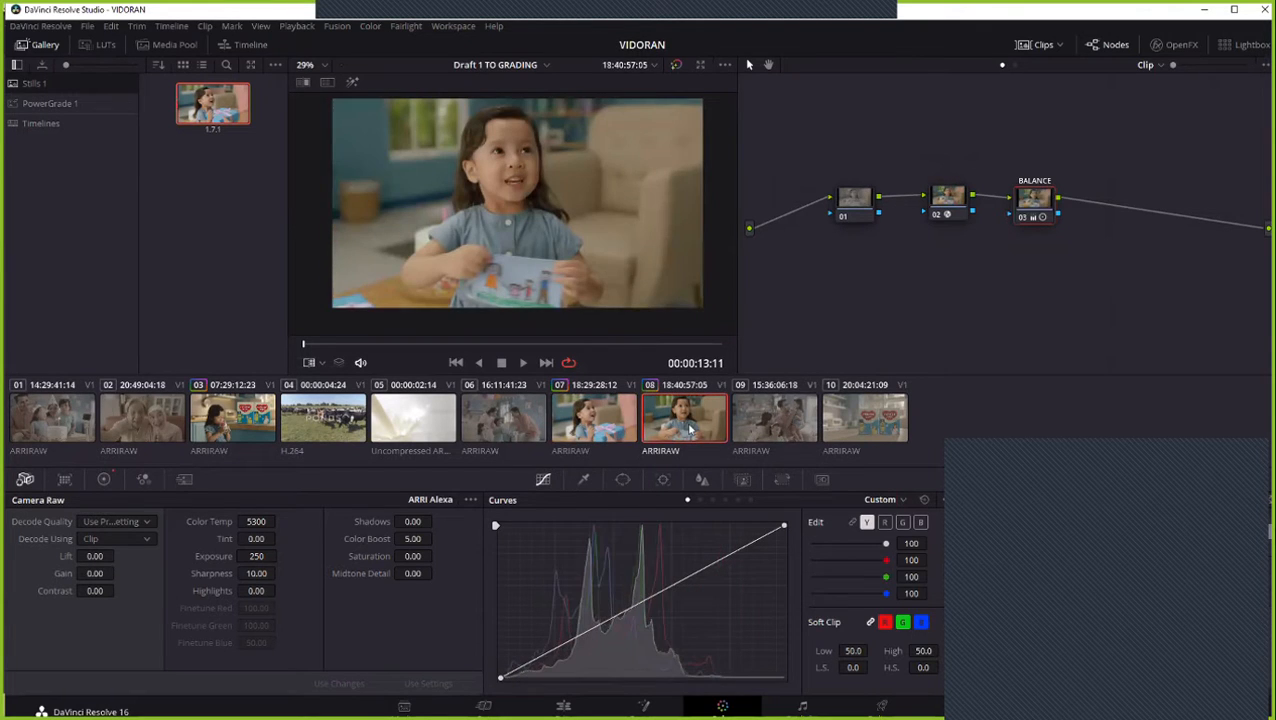
left_click(608, 430)
left_click(666, 428)
left_click(604, 430)
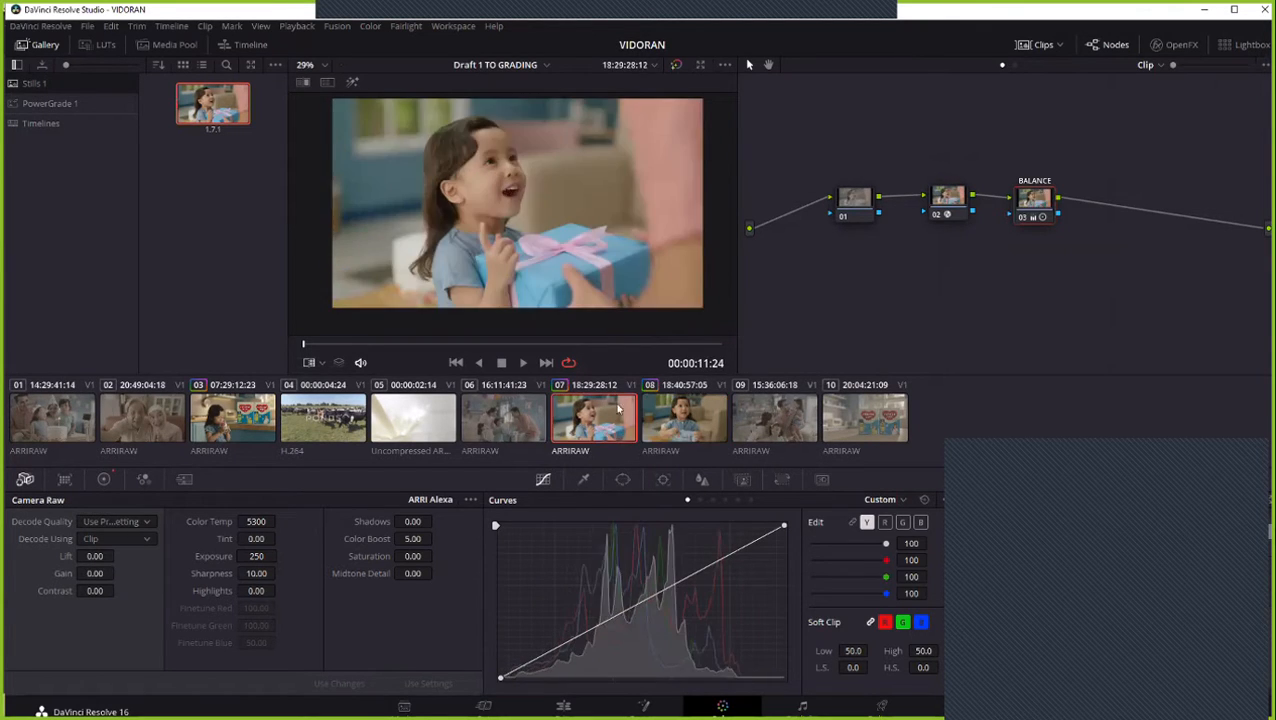
left_click(688, 415)
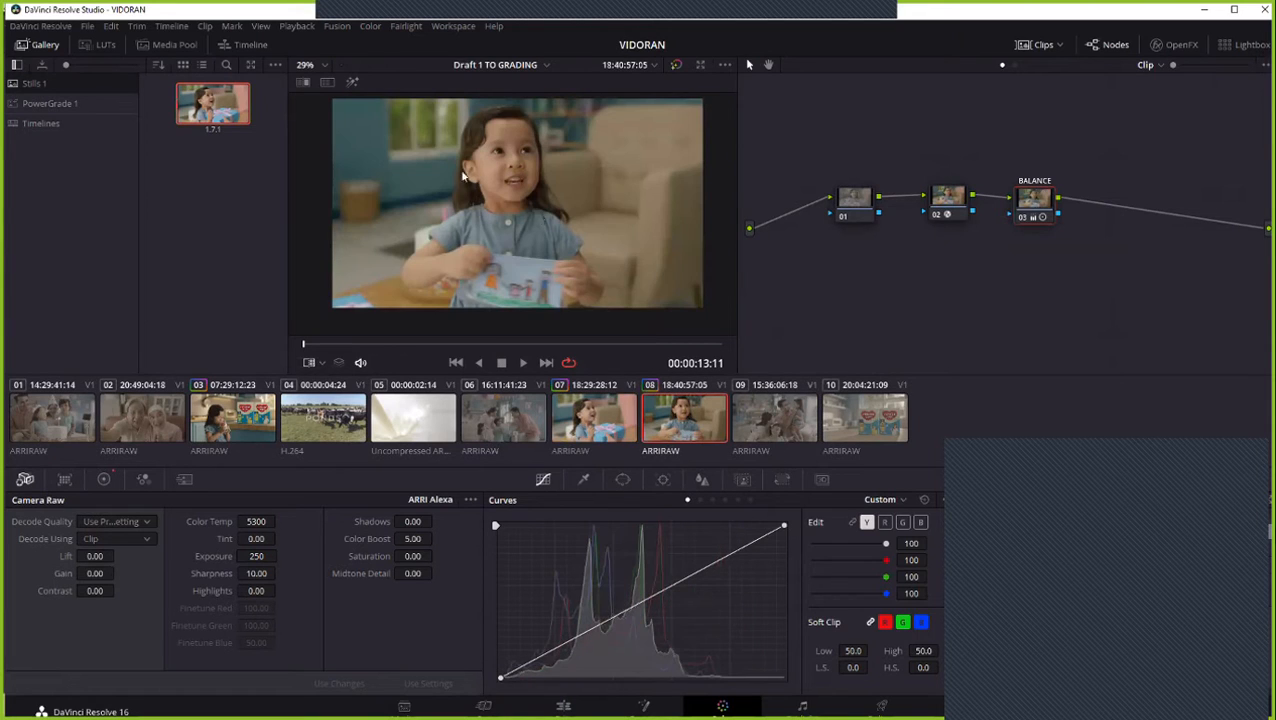
- Move clip 08's playhead to 00:00:14:19, play still 1.7.1 over it and shift the wipe edge over the picture
left_click_drag(356, 340, 624, 344)
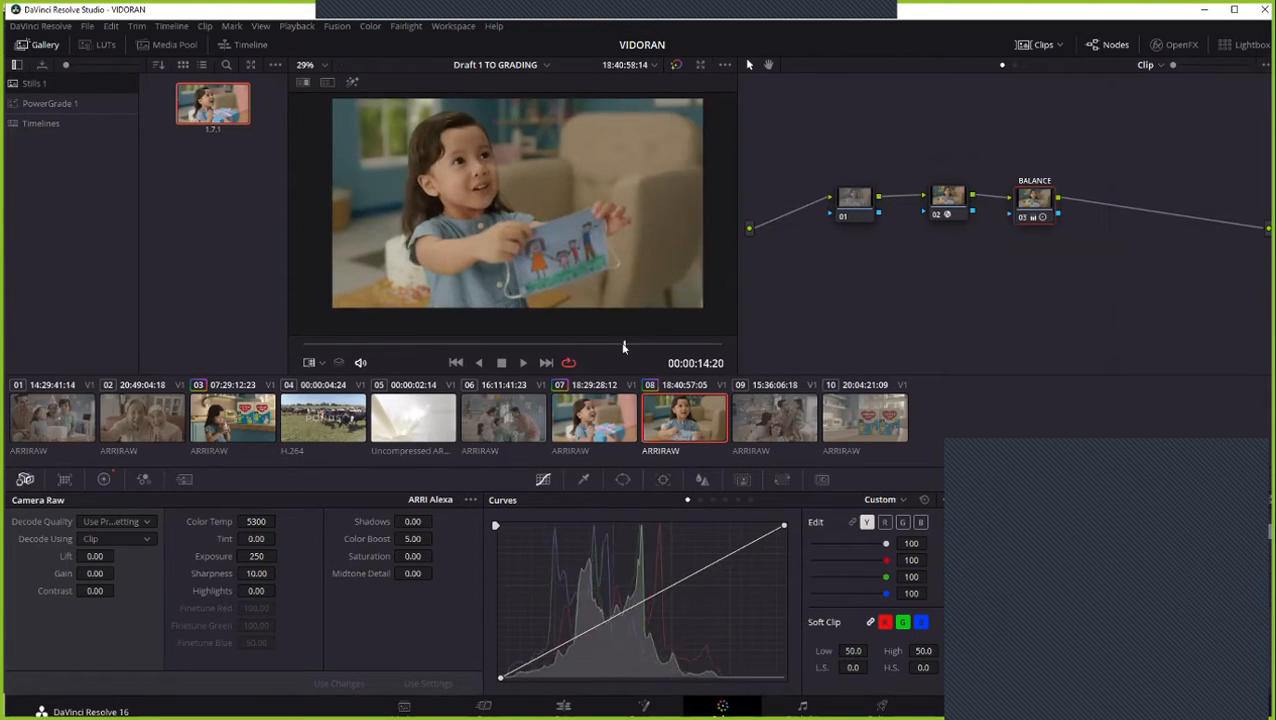
right_click(212, 115)
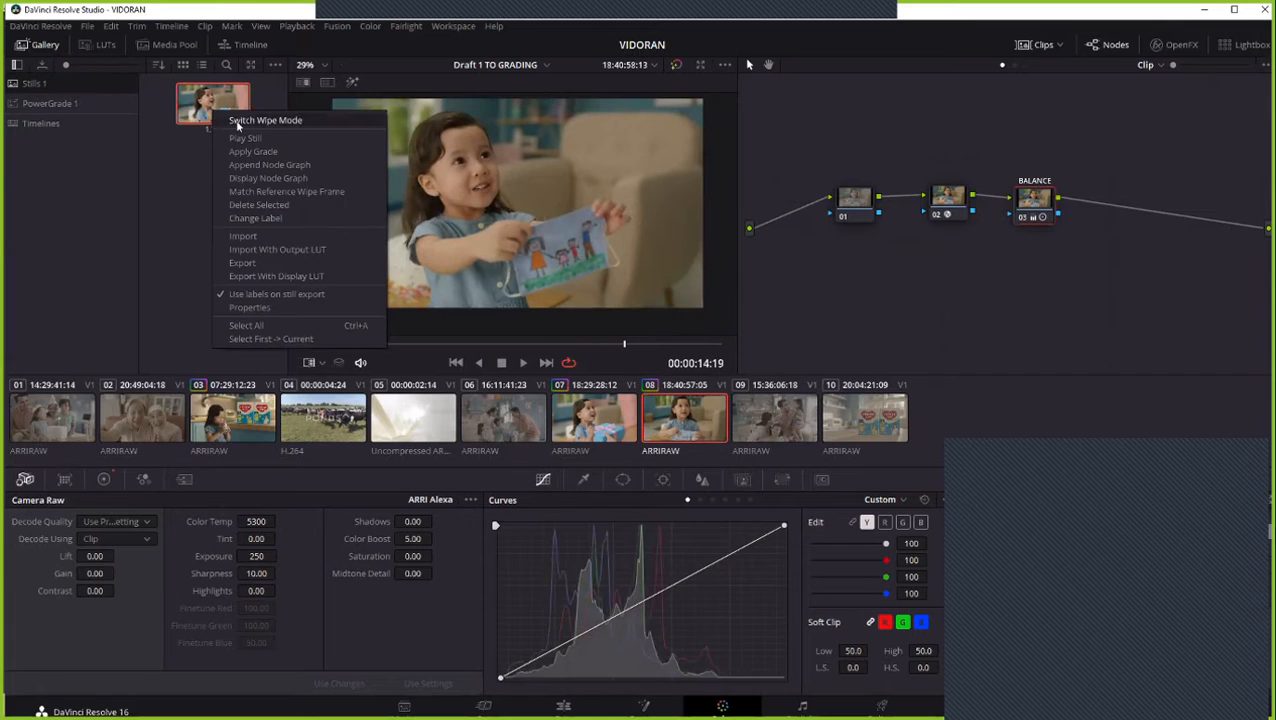
left_click(240, 139)
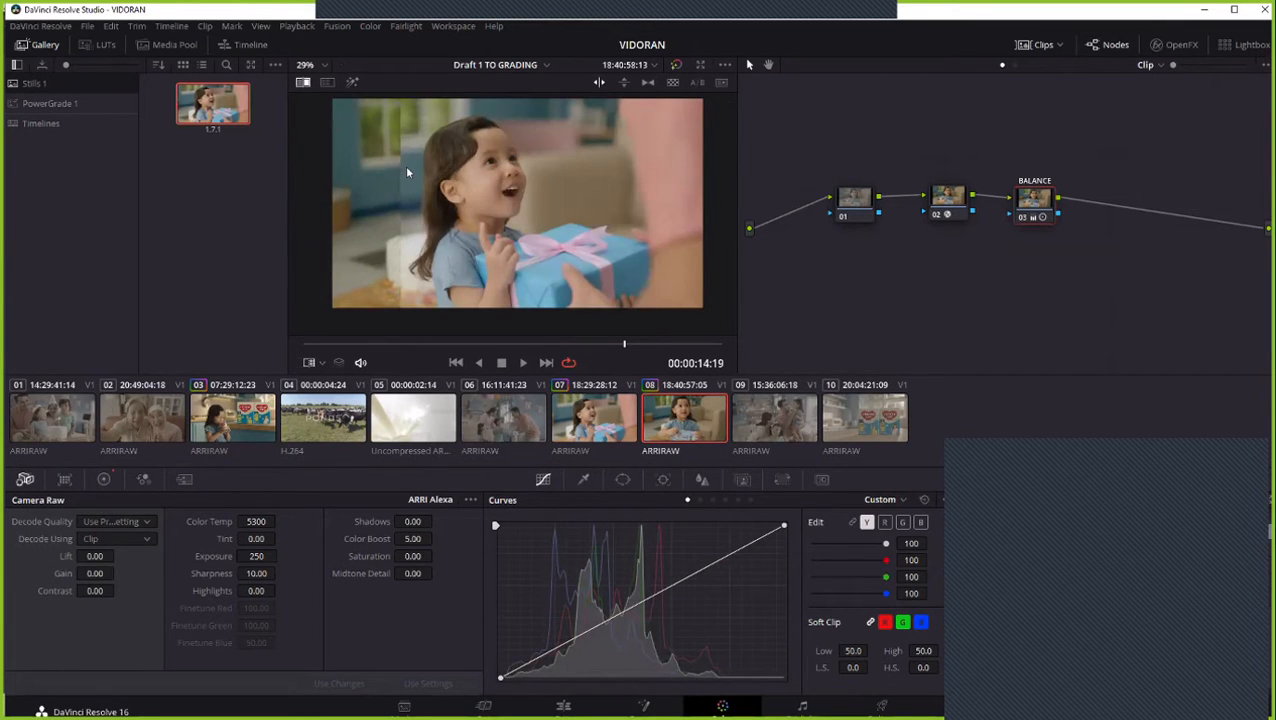
left_click_drag(407, 172, 440, 181)
- Turn off the reference wipe in the viewer
right_click(232, 124)
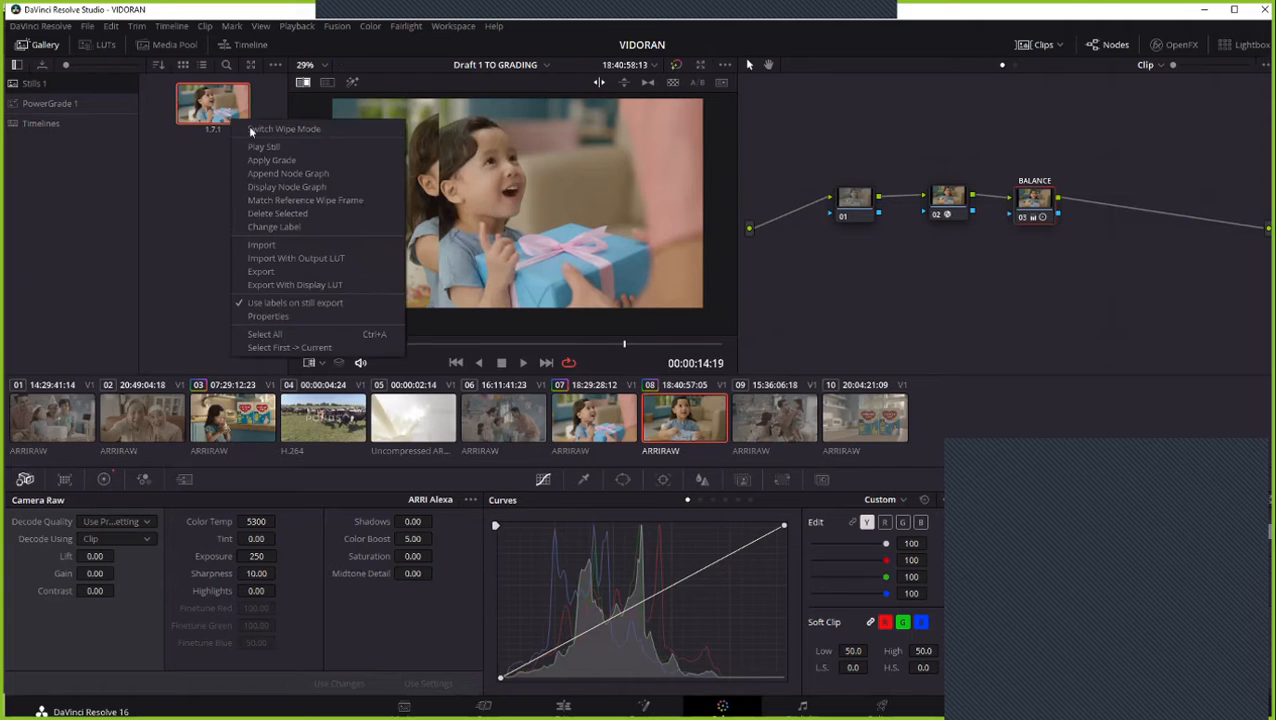
right_click(535, 210)
left_click(571, 297)
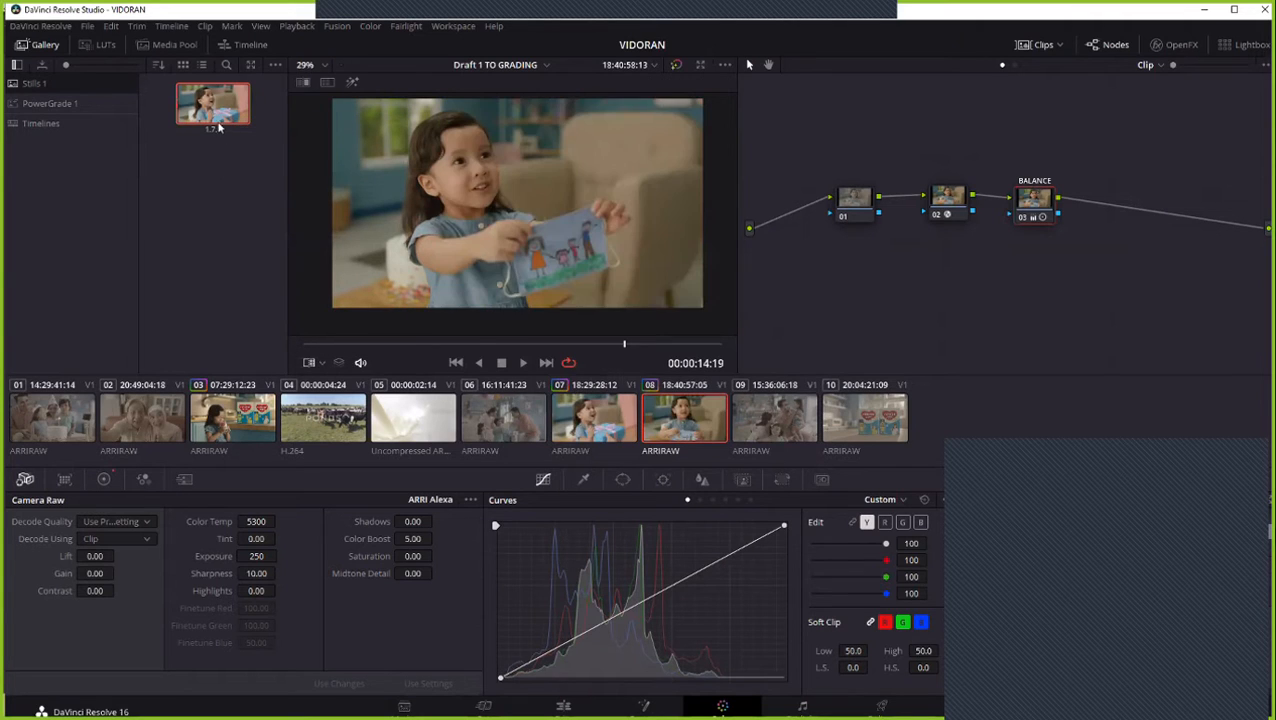
- Play still 1.7.1 over clip 08 again and move the wipe edge across the girl's face to compare both shots
right_click(223, 118)
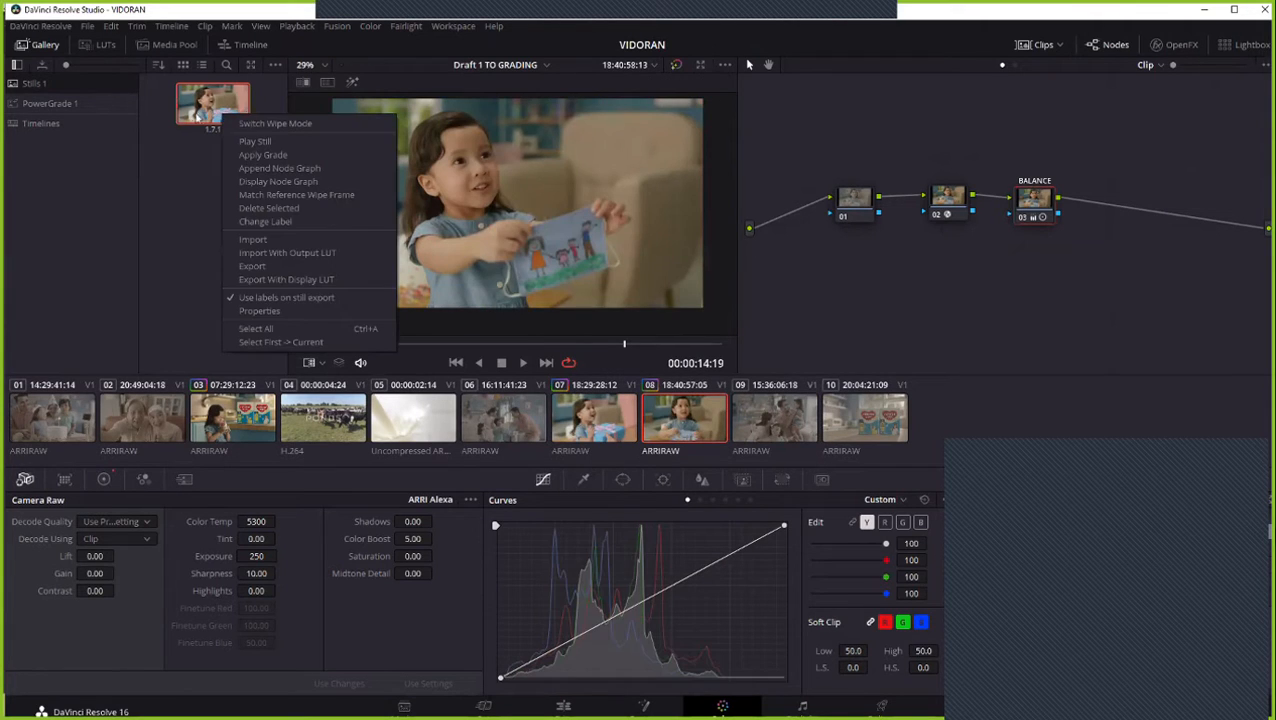
left_click(262, 142)
left_click_drag(484, 199, 538, 199)
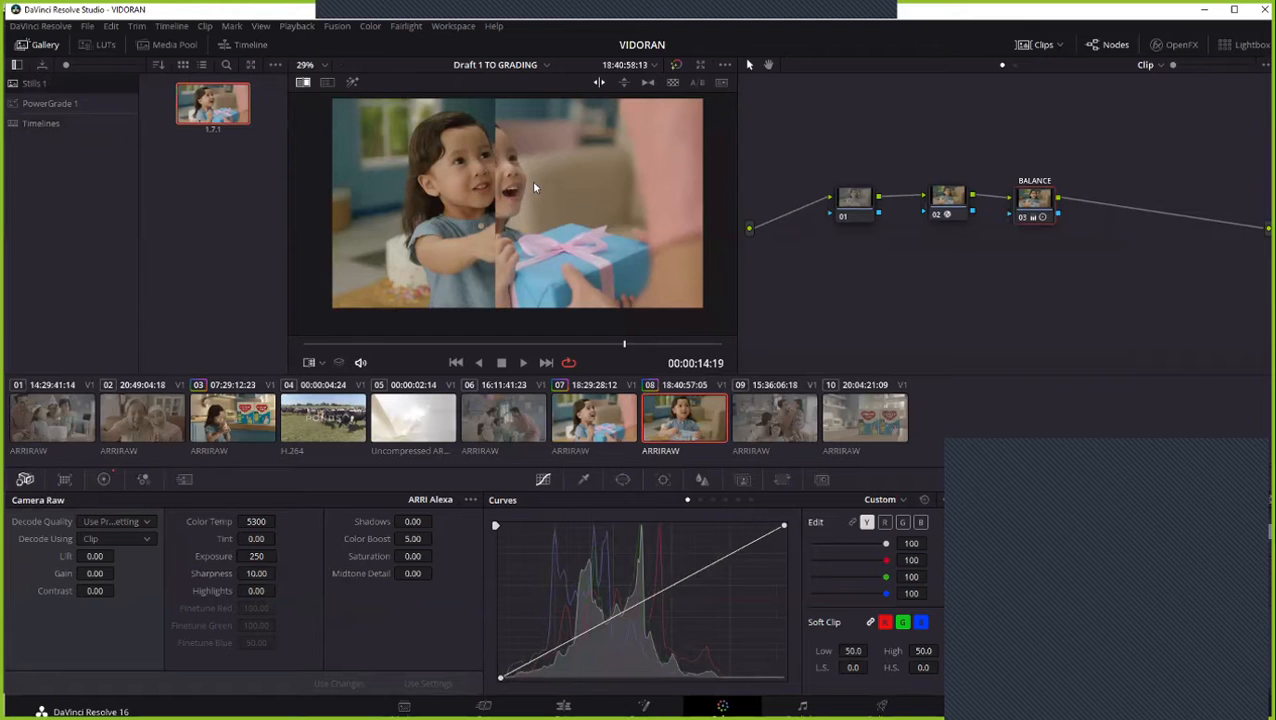
left_click_drag(534, 187, 458, 217)
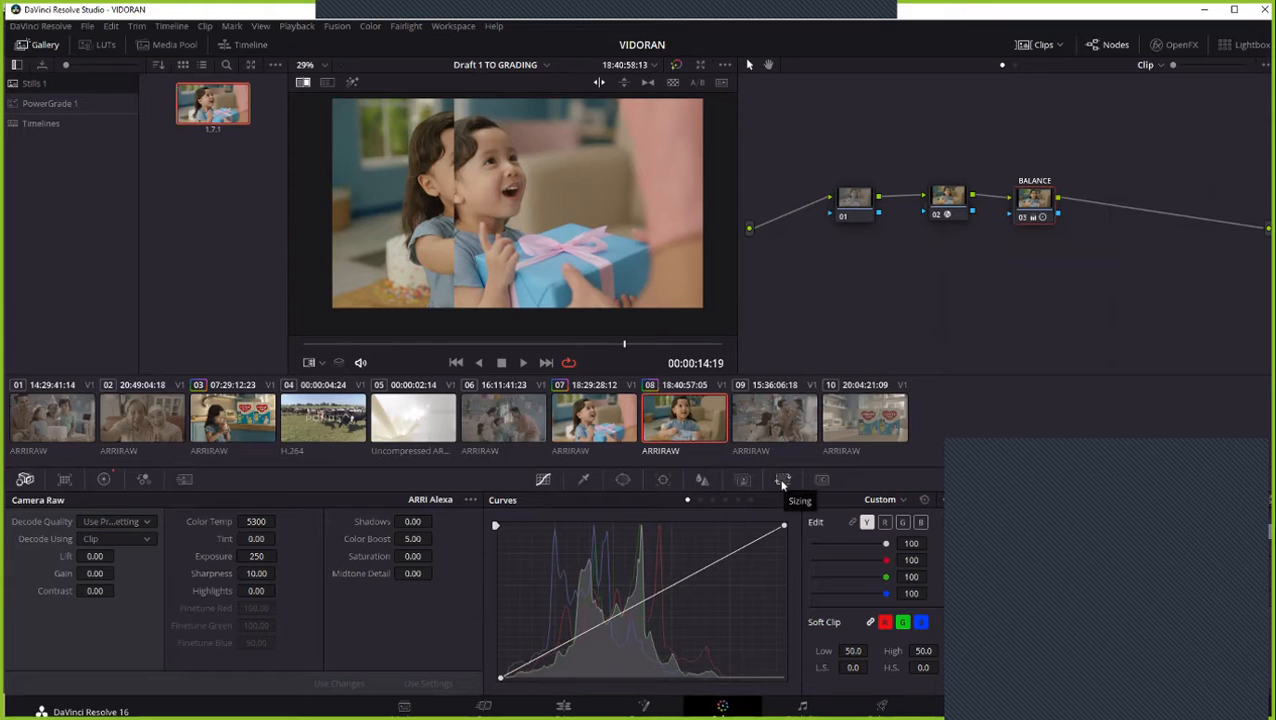
- Pan the reference still to 686.500 with Reference Sizing and move the wipe edge between the two views of the girl
left_click(782, 481)
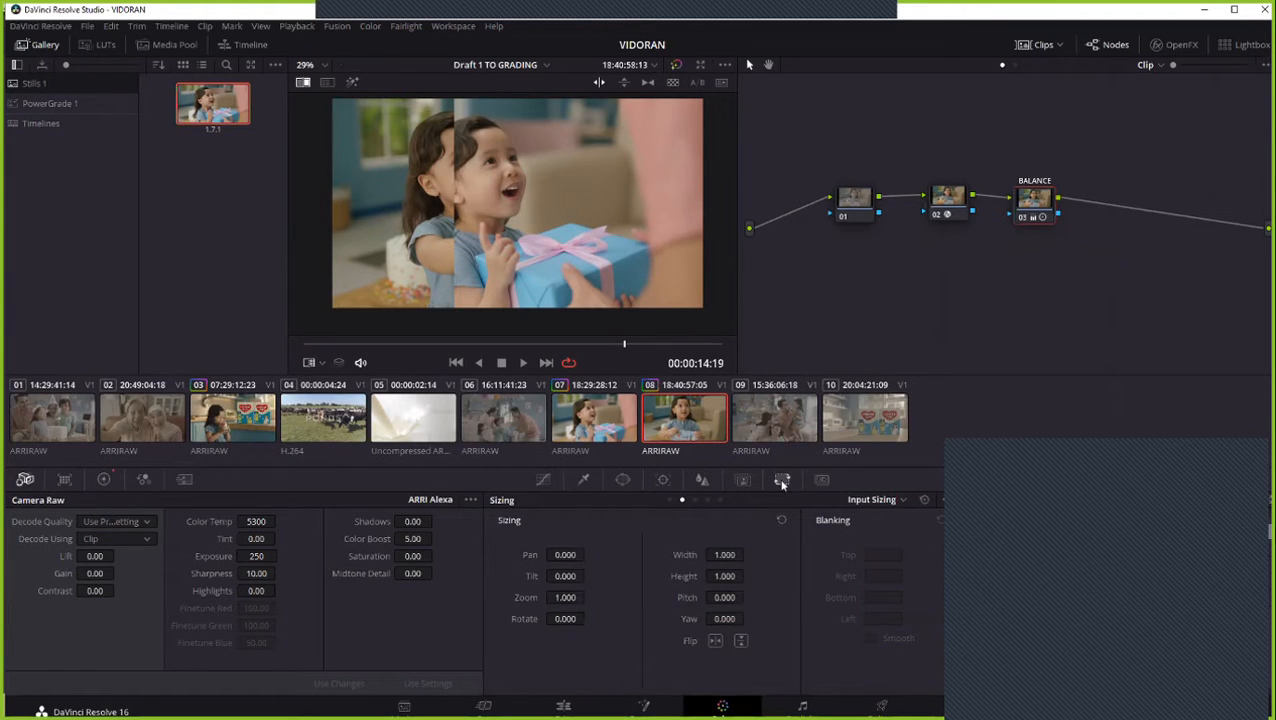
left_click(884, 500)
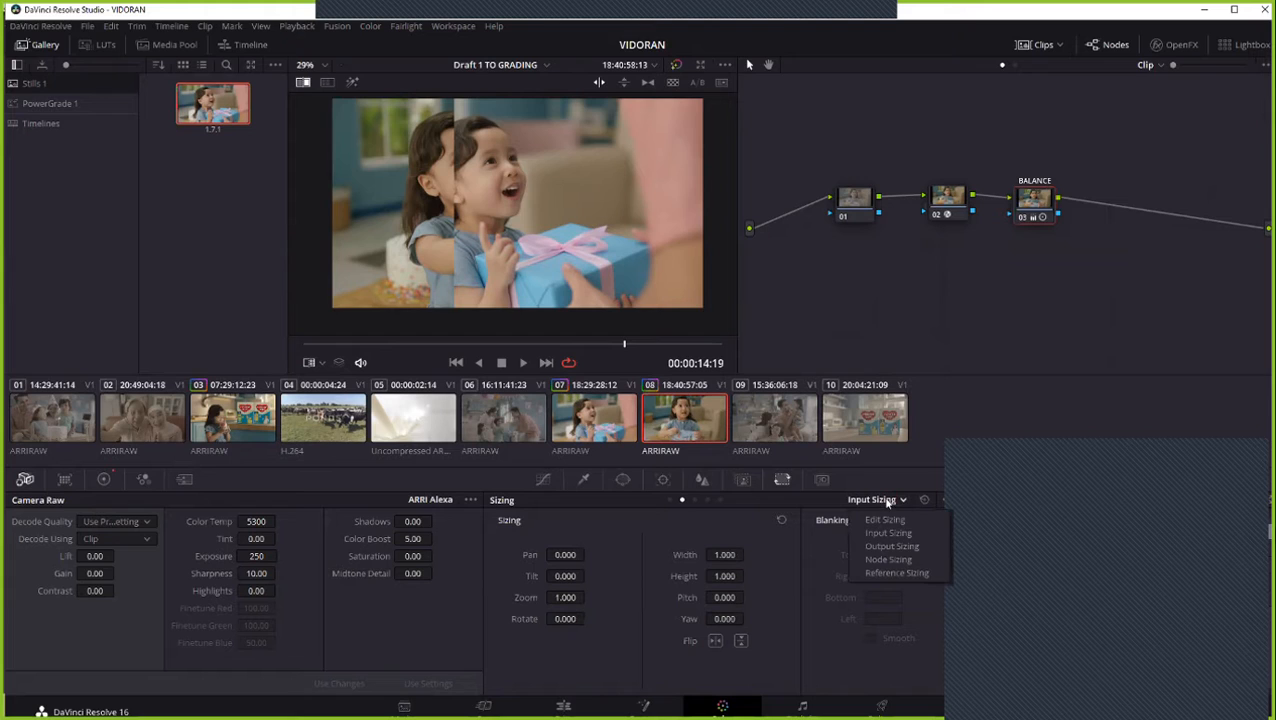
left_click(896, 574)
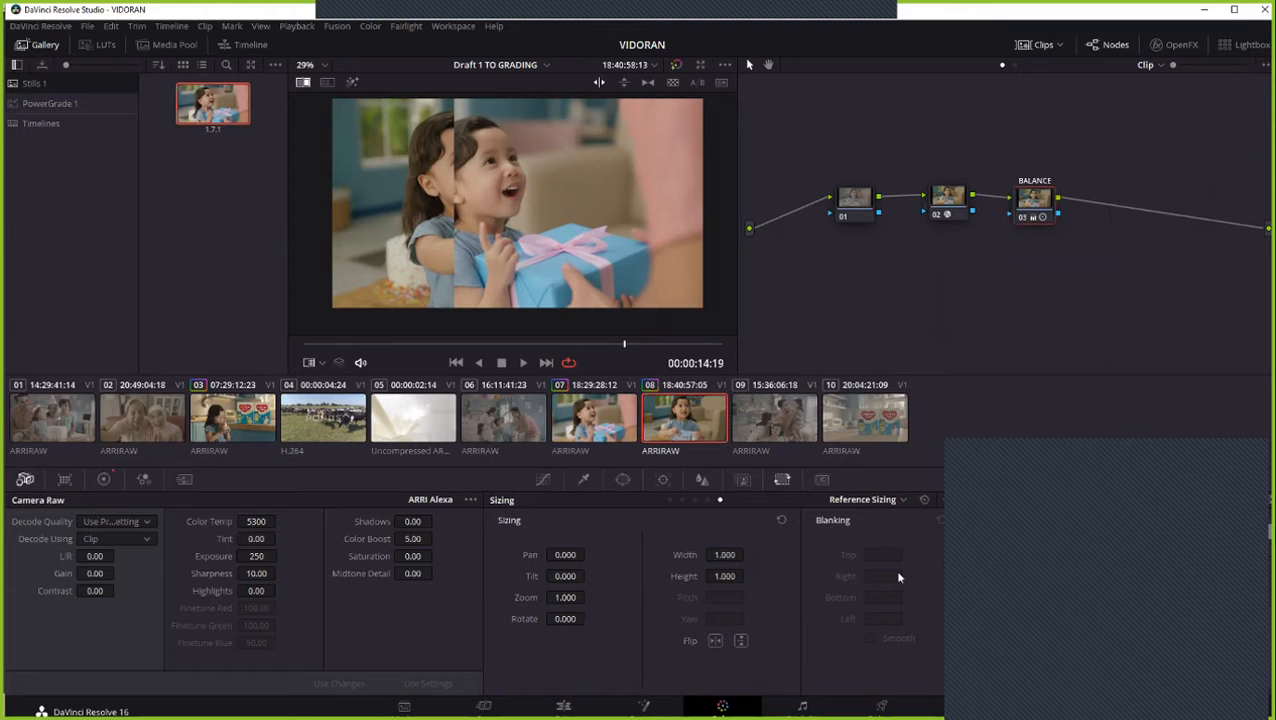
left_click_drag(548, 555, 586, 554)
double_click(537, 554)
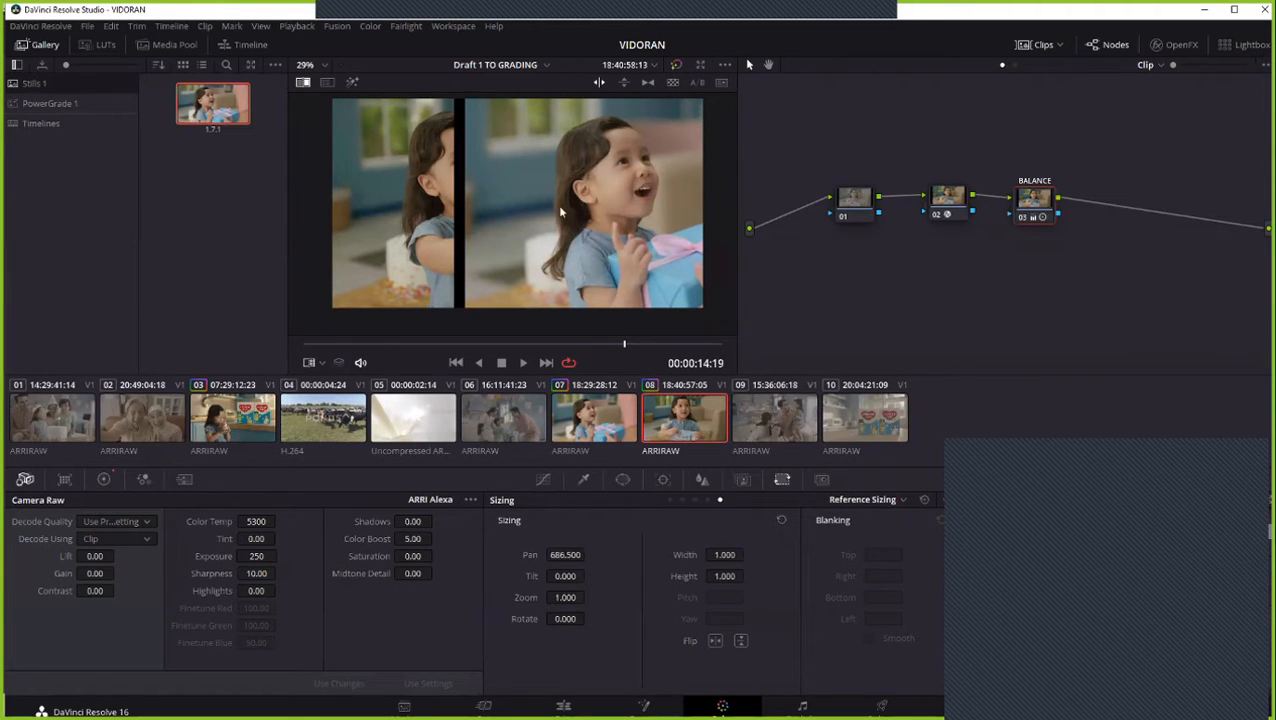
left_click_drag(444, 187, 516, 234)
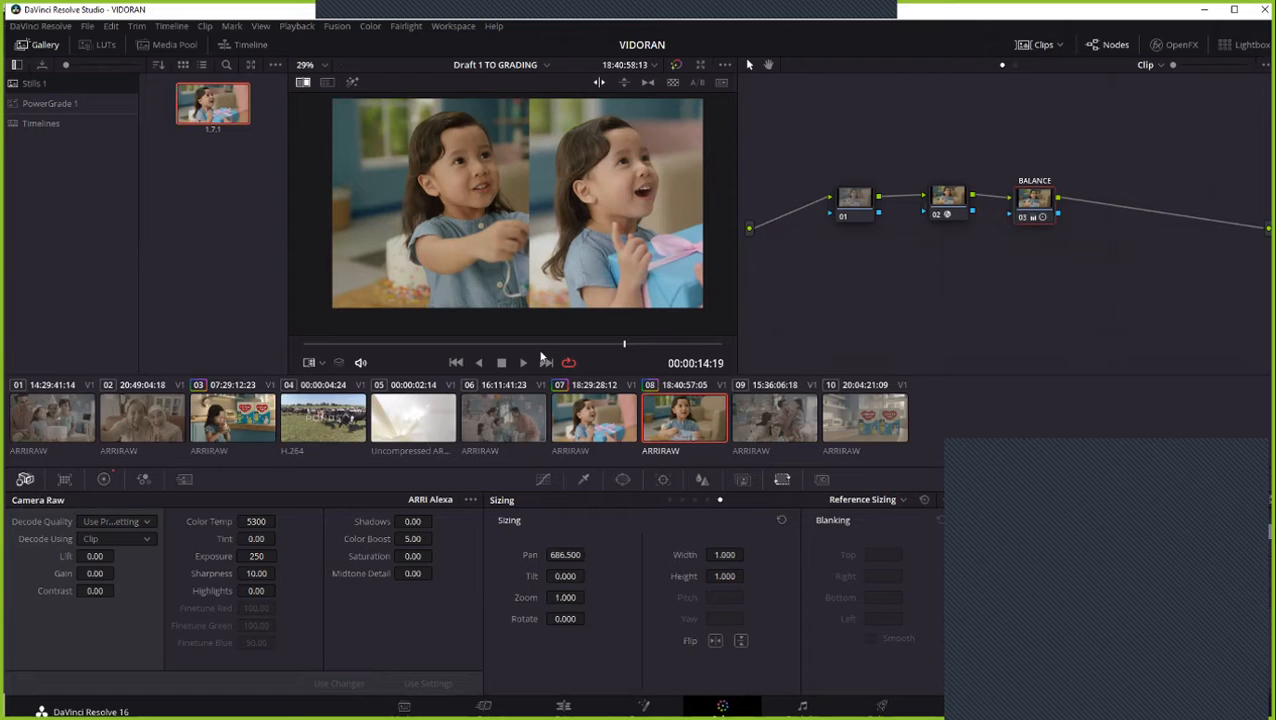
- Open the scopes in a floating window, display the Waveform and place the window over the node graph beside the picture
left_click(1180, 480)
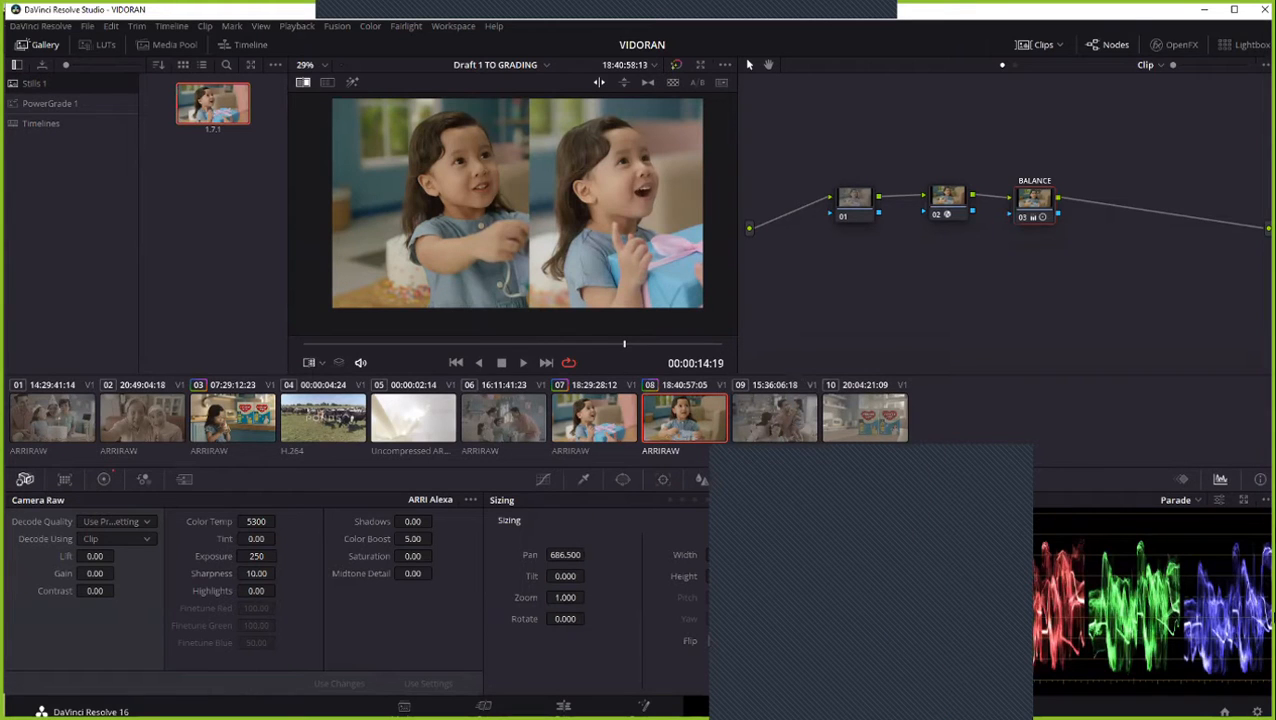
left_click(1243, 499)
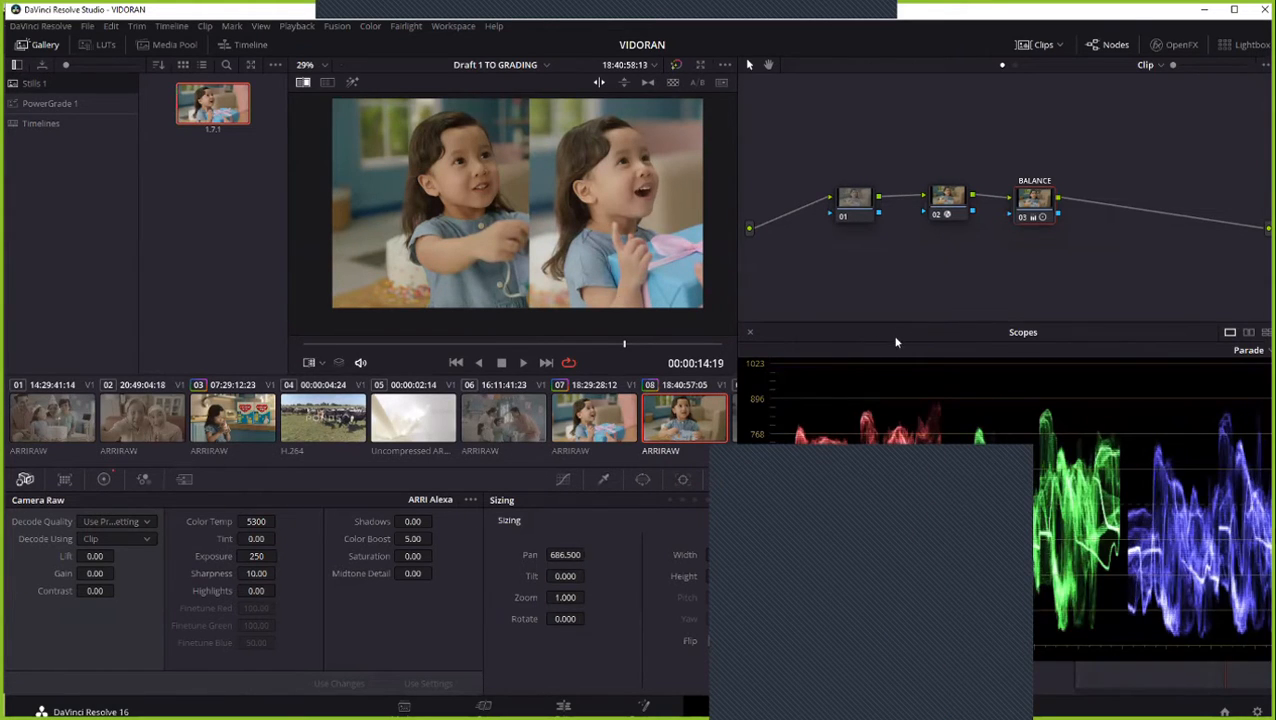
left_click_drag(896, 342, 90, 333)
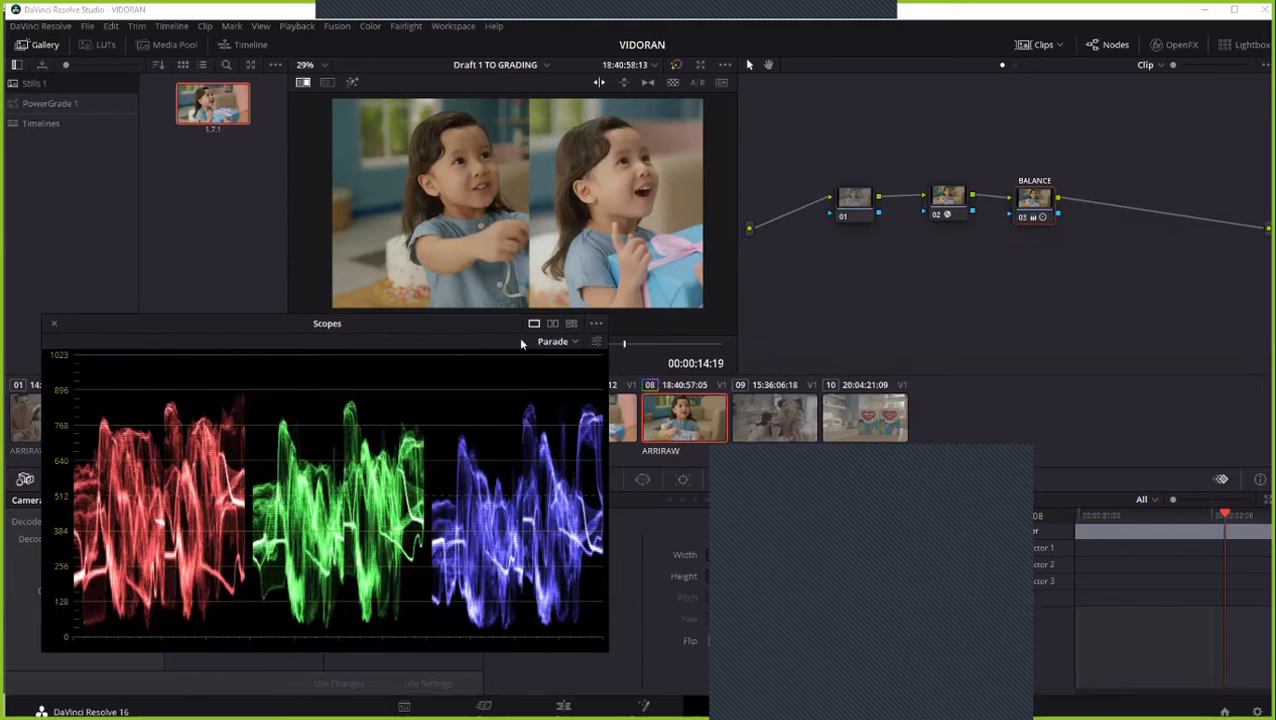
left_click(552, 341)
left_click(560, 375)
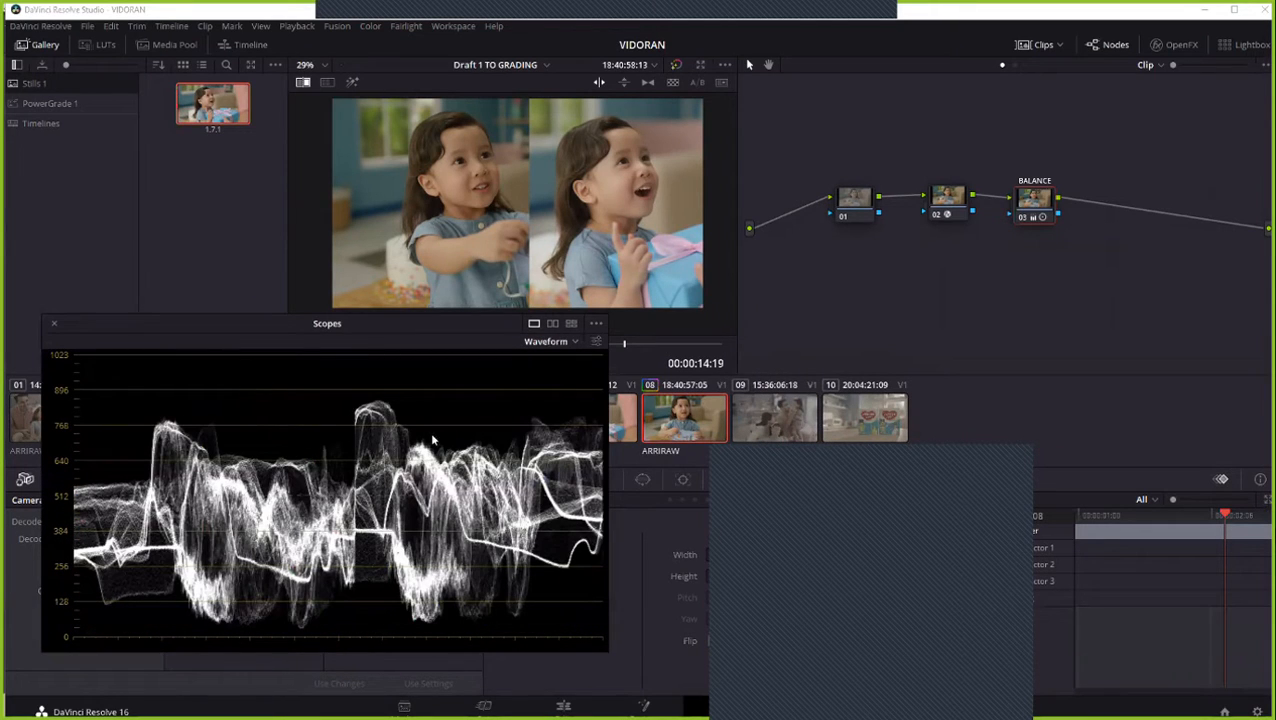
left_click_drag(365, 329, 1007, 270)
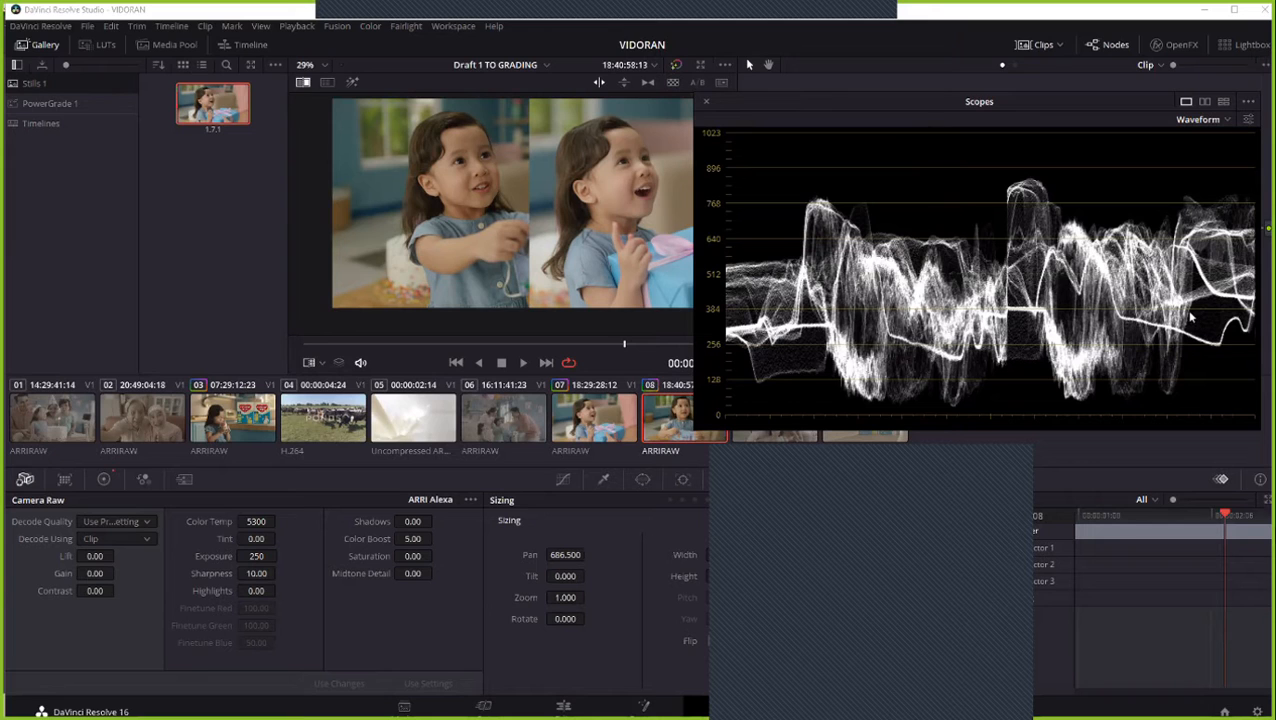
left_click_drag(1040, 112, 1034, 158)
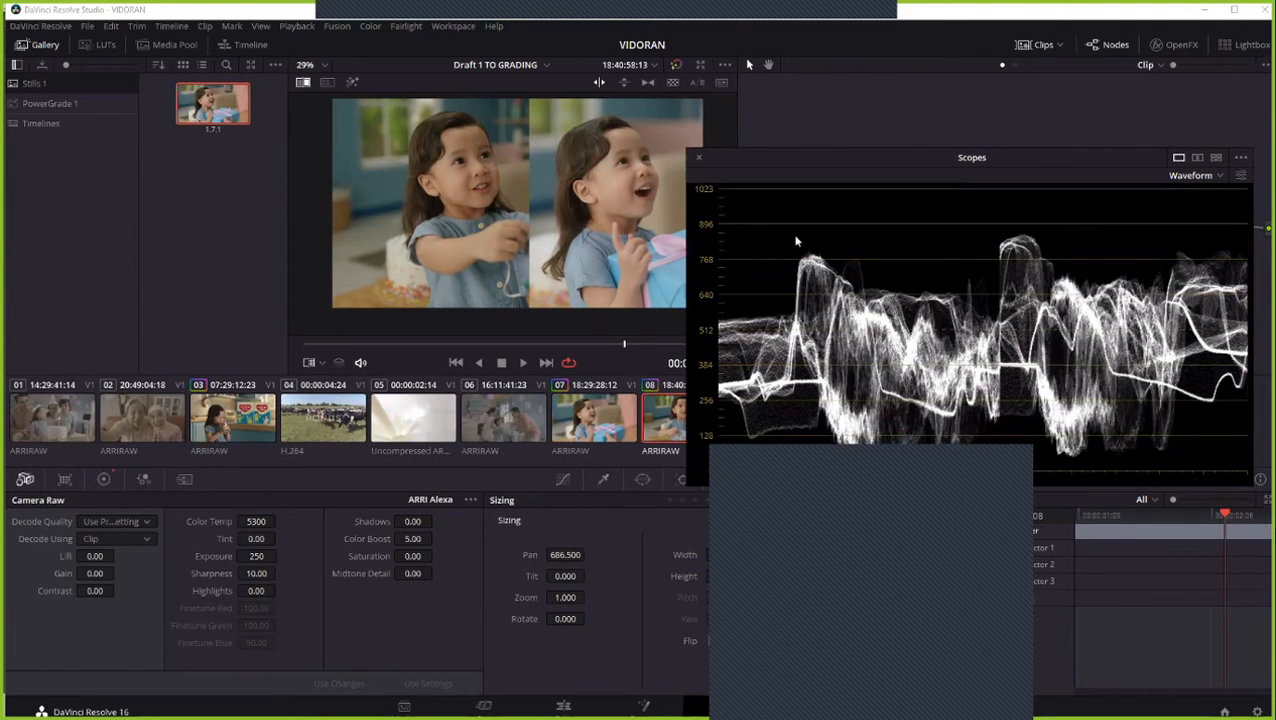
- Set clip 08's Camera Raw Exposure to 320, keeping the waveform in view beside the picture
left_click_drag(855, 163, 906, 244)
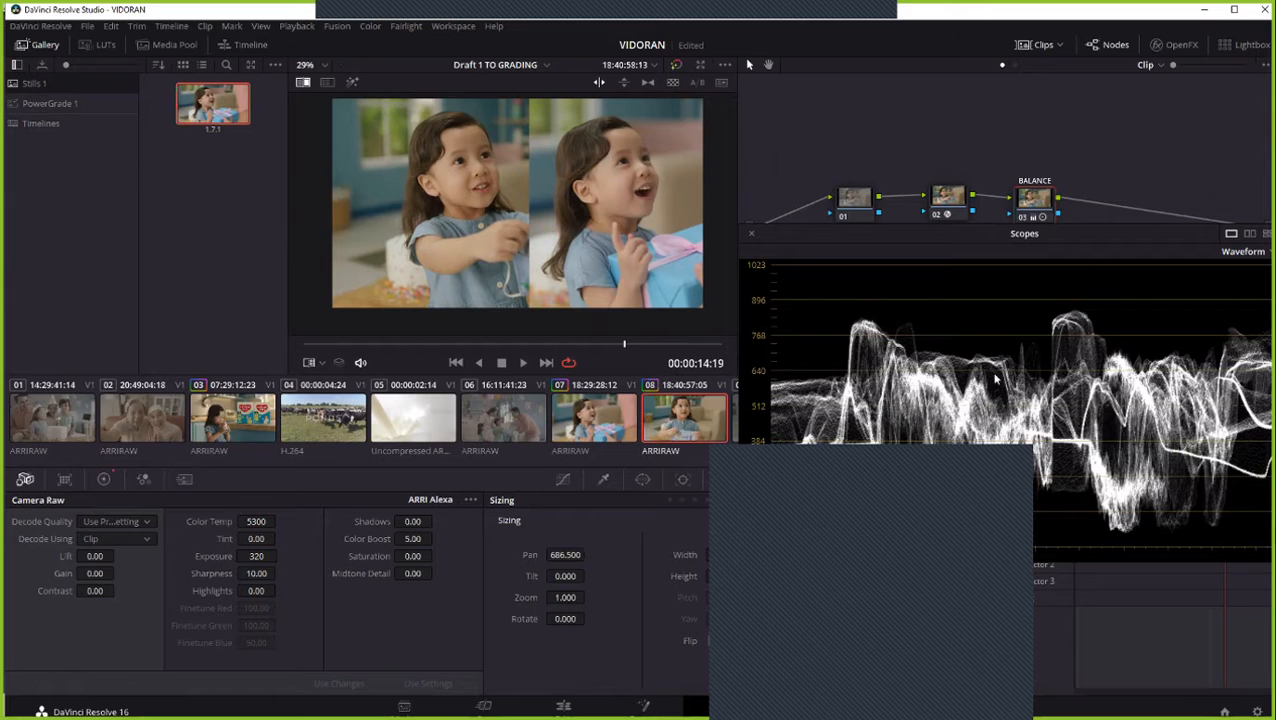
left_click_drag(1021, 247, 1006, 178)
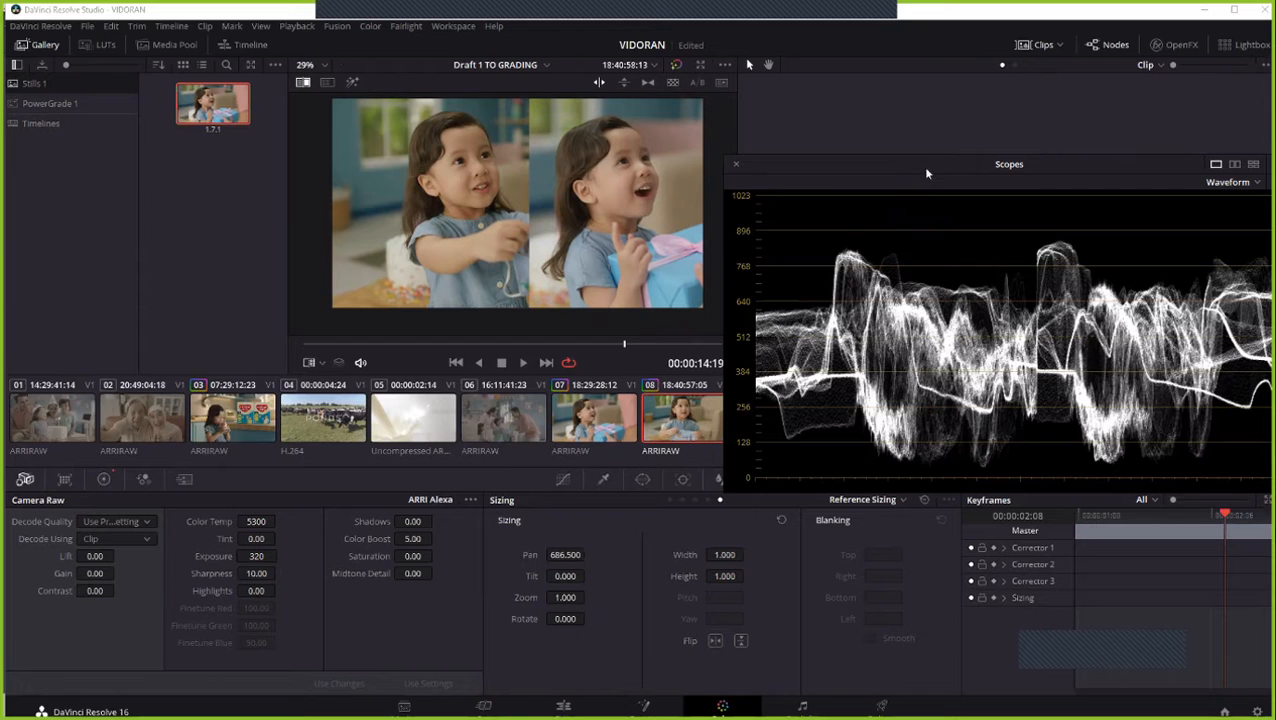
left_click_drag(924, 167, 910, 243)
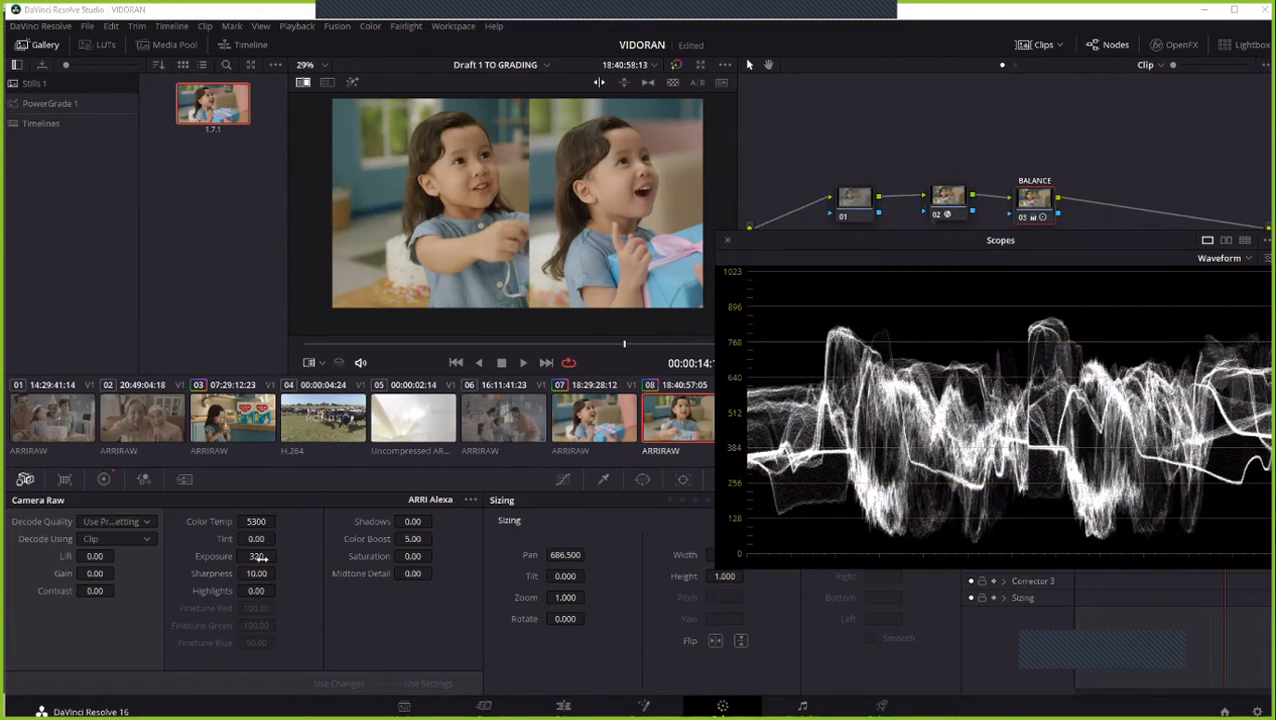
left_click_drag(260, 557, 249, 557)
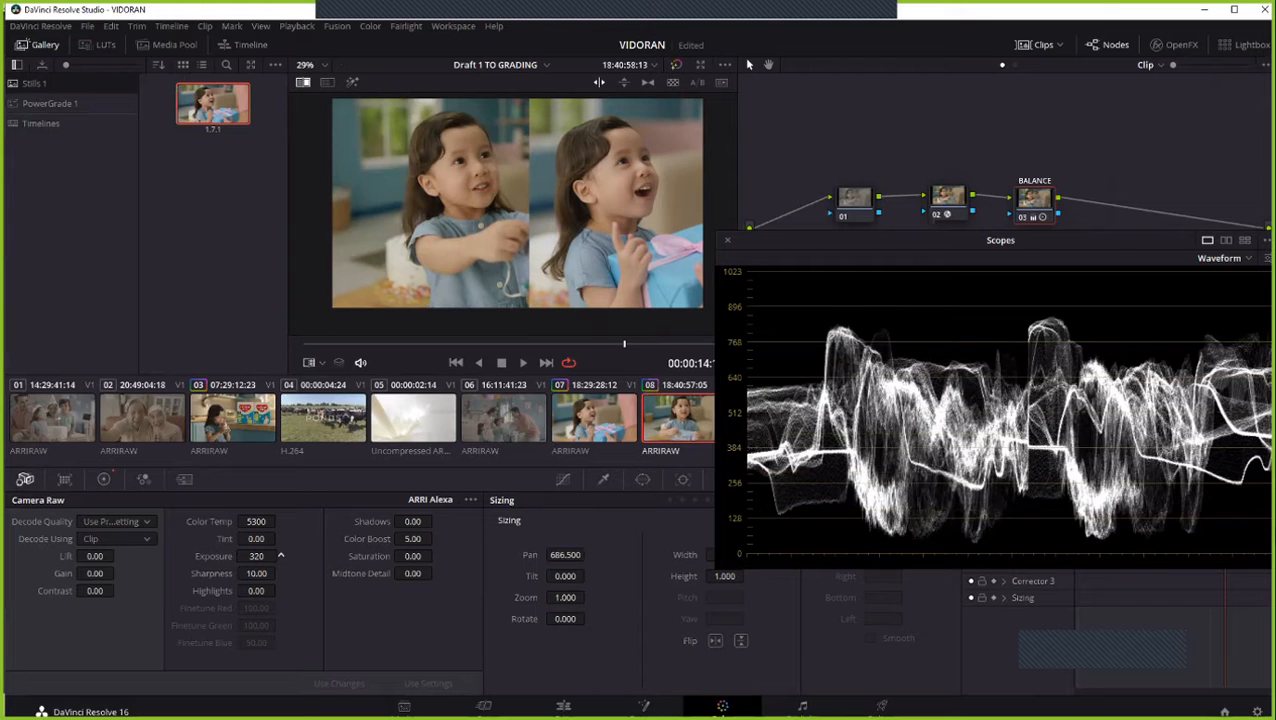
left_click(281, 557)
left_click(281, 554)
- Raise the primary Gain of node 01 to 1.02, dismissing the backup warning and uncovering the node graph
left_click(862, 210)
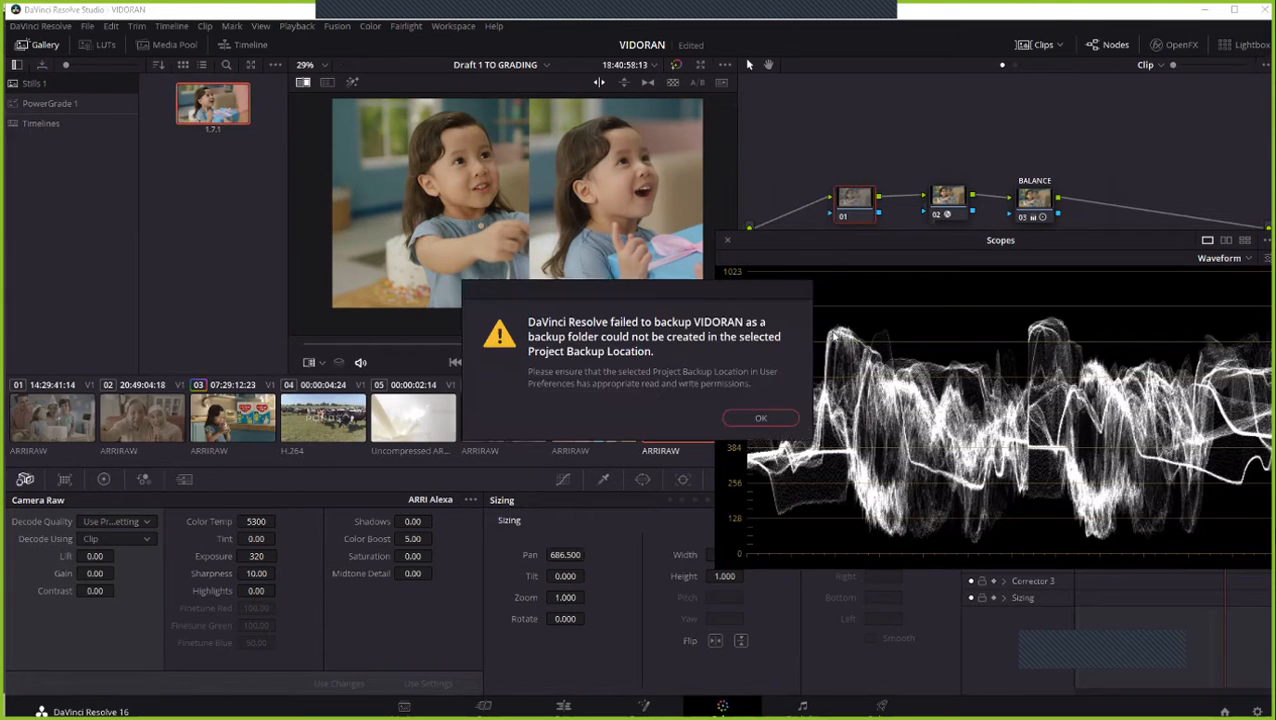
left_click(760, 418)
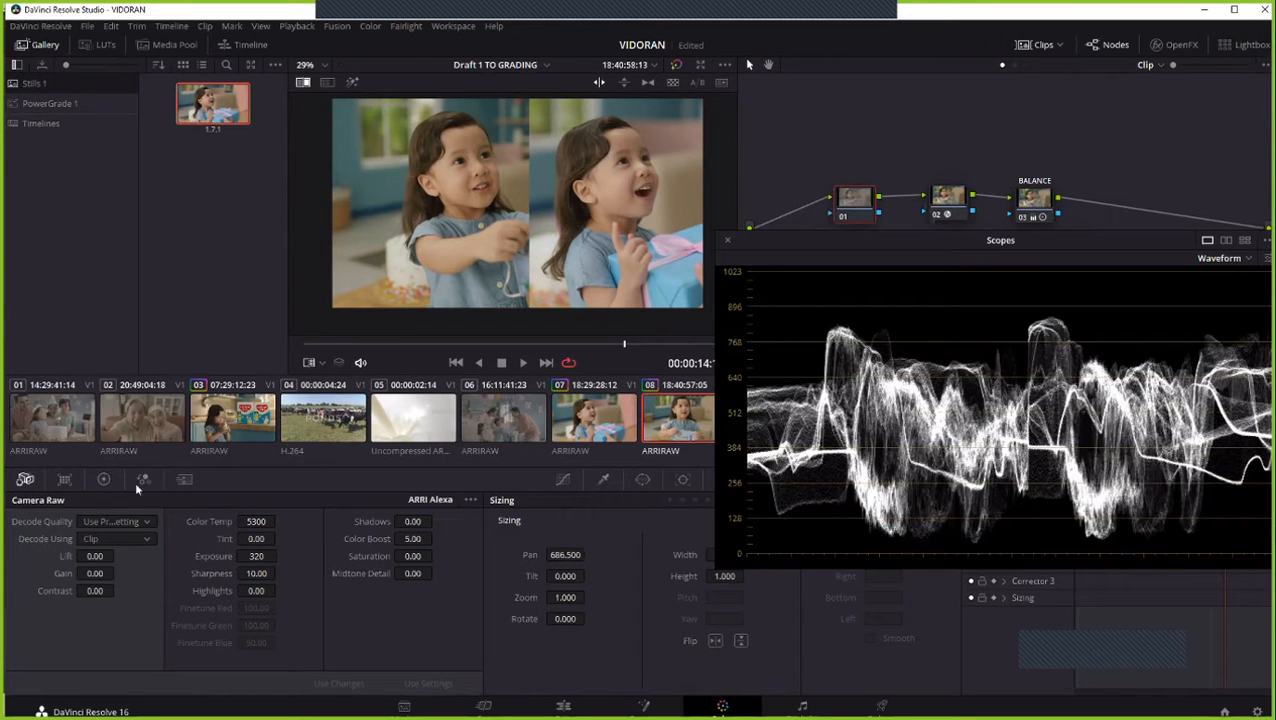
left_click_drag(851, 243, 847, 265)
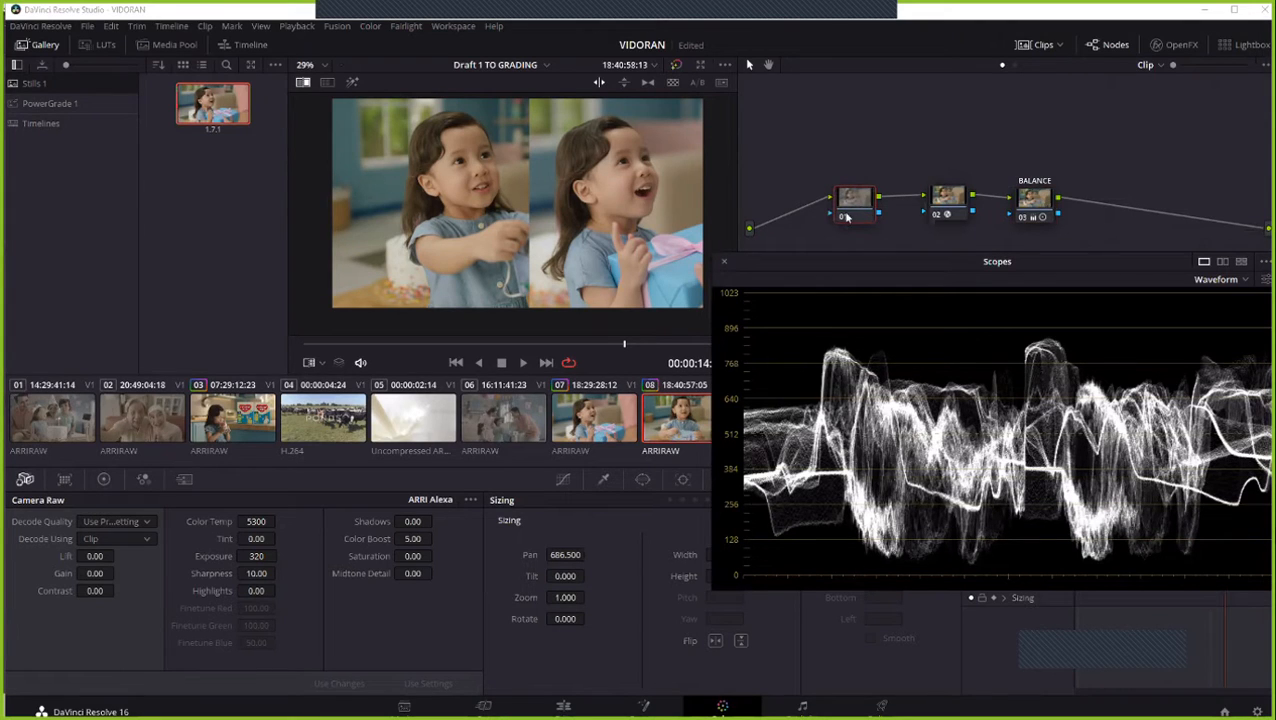
left_click(103, 479)
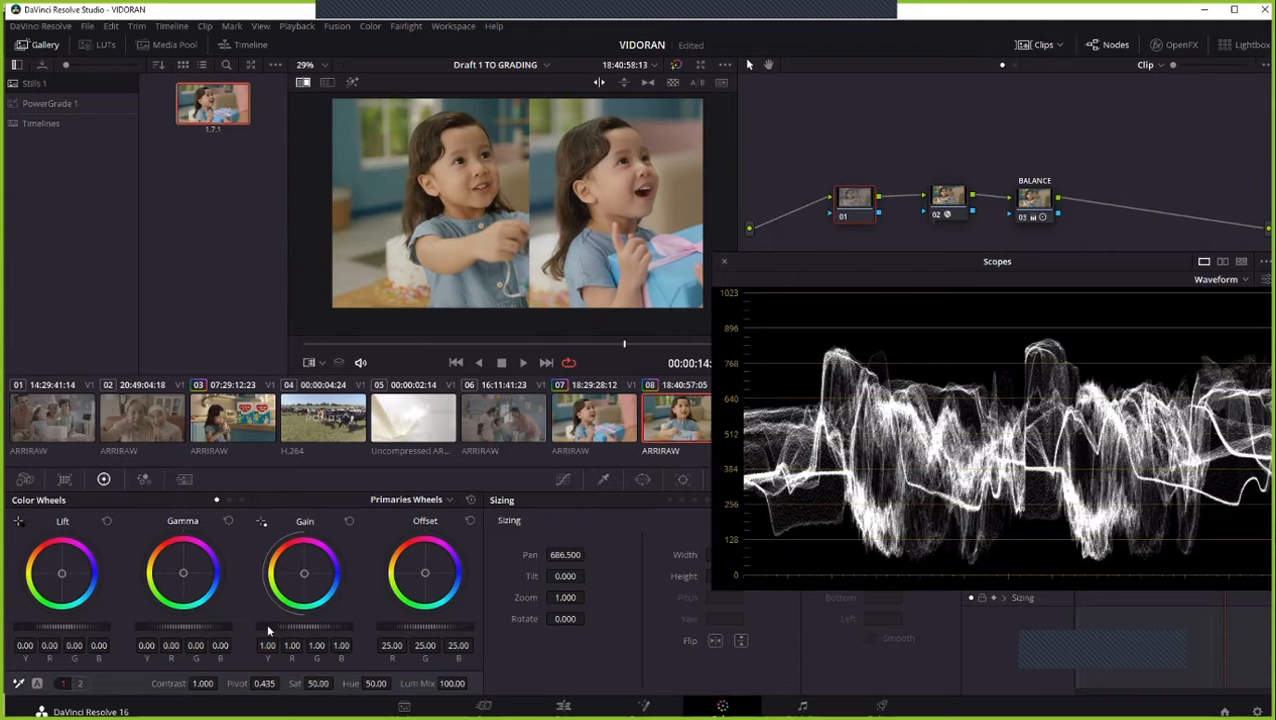
left_click_drag(304, 627, 309, 627)
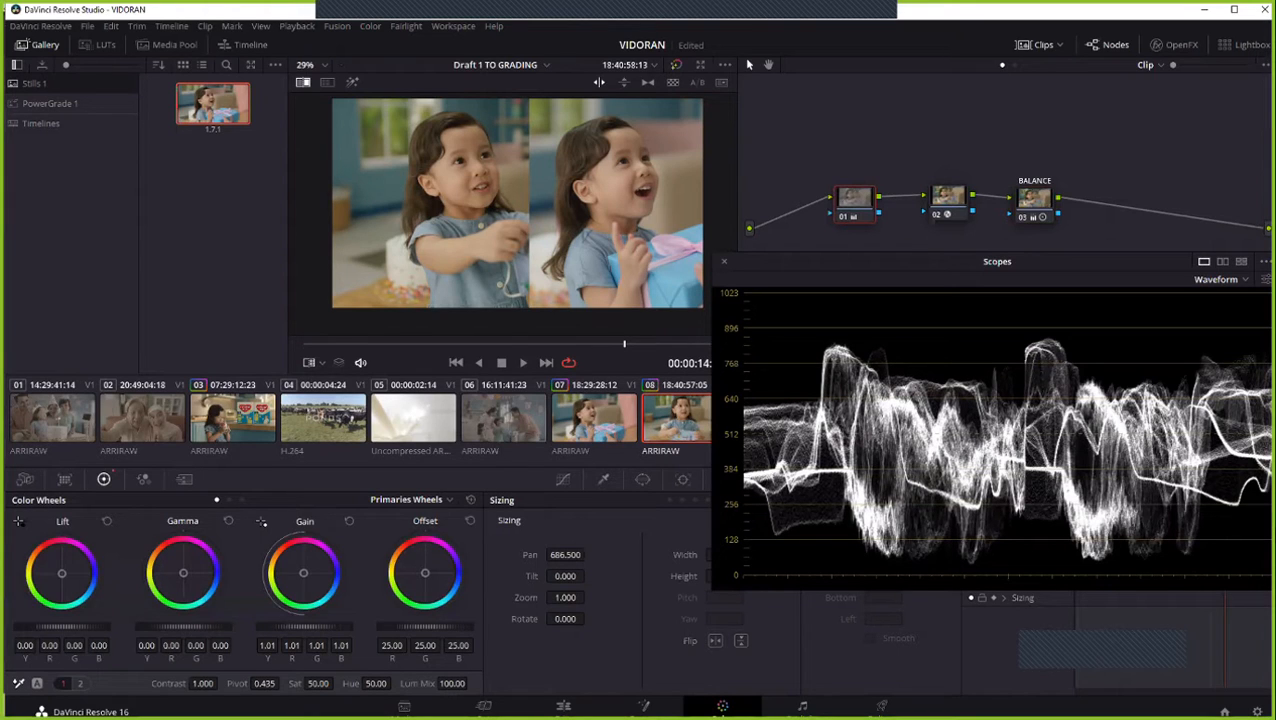
left_click_drag(303, 573, 304, 573)
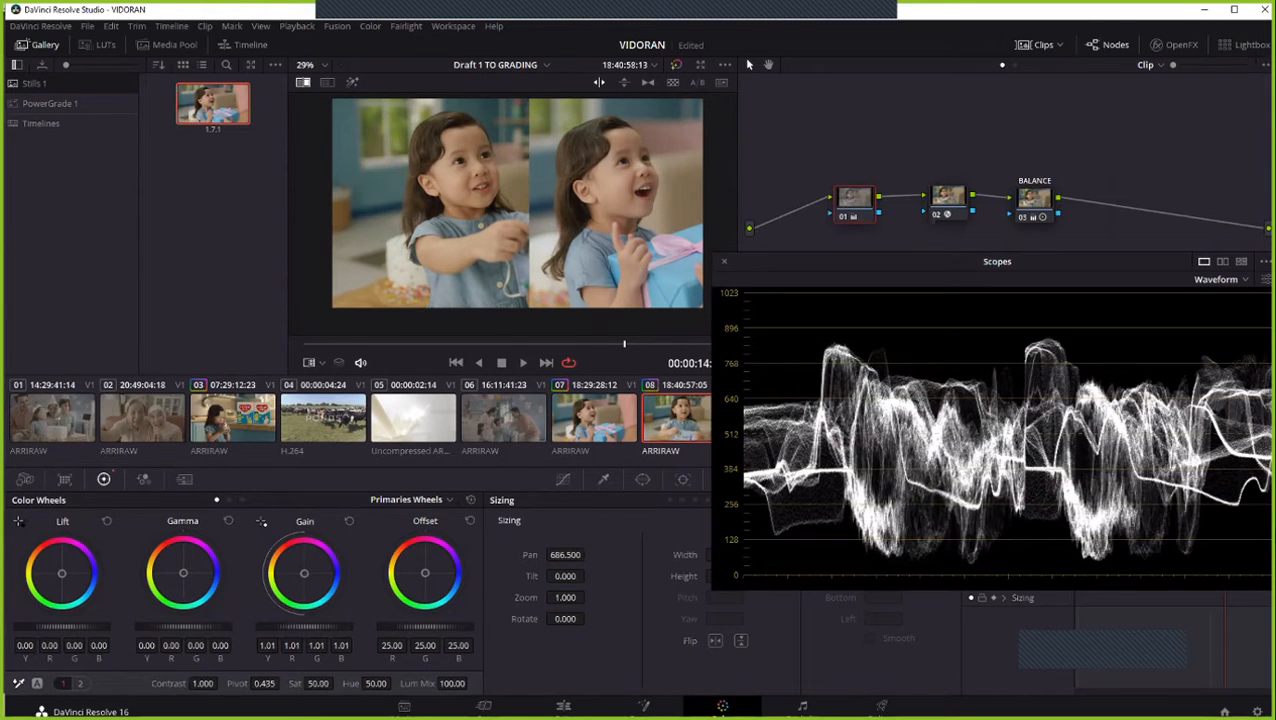
left_click_drag(305, 627, 309, 627)
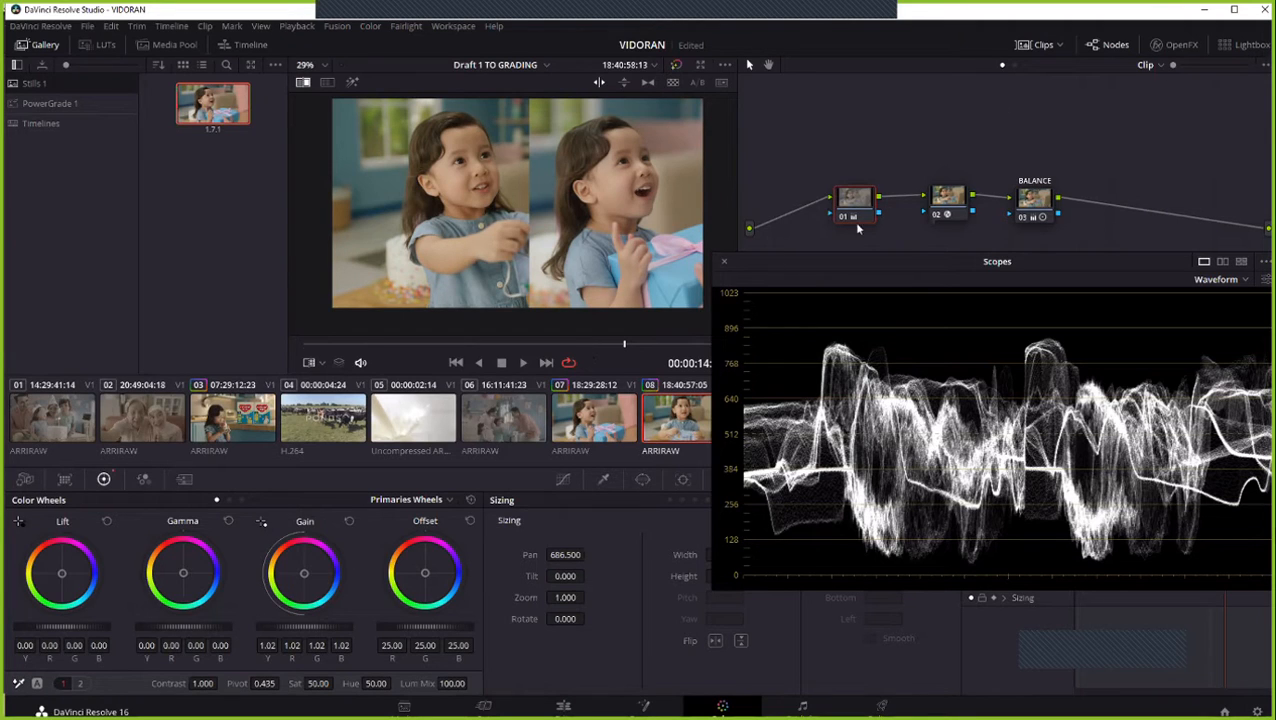
- Select node 02, switch the scope to Parade and reposition its window so all three color channels are in view
left_click_drag(940, 202, 929, 203)
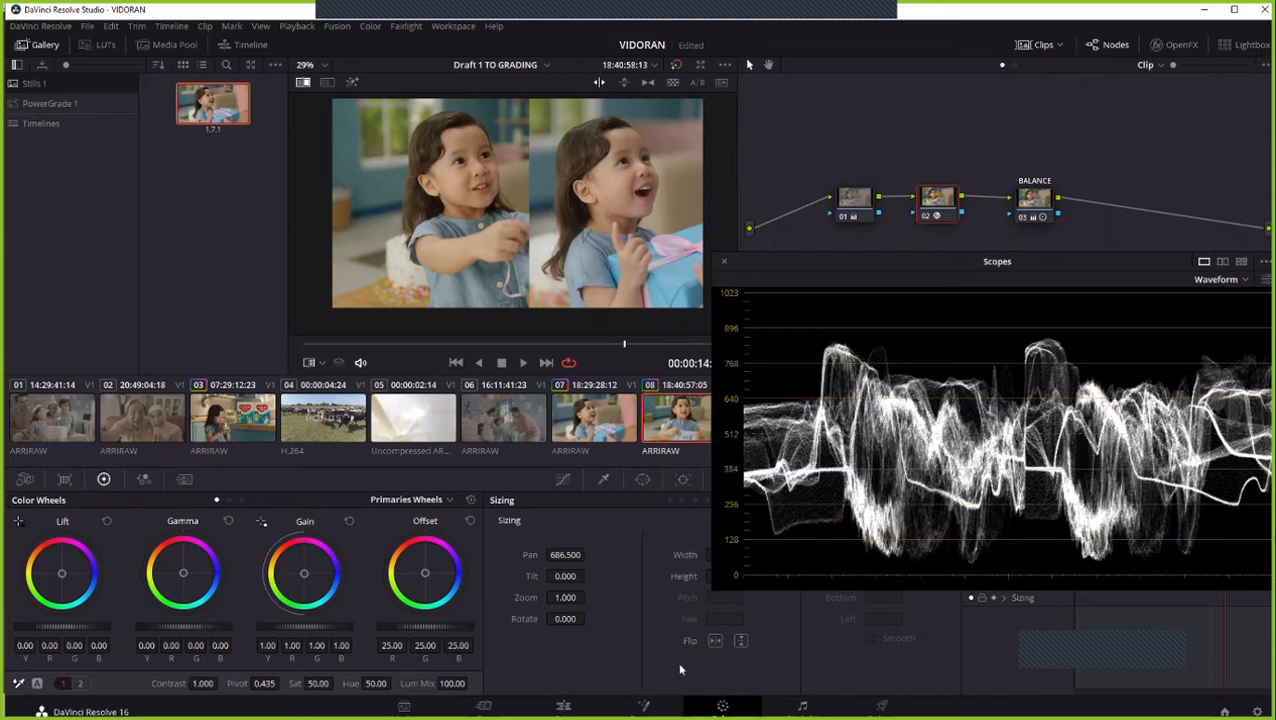
left_click(1218, 280)
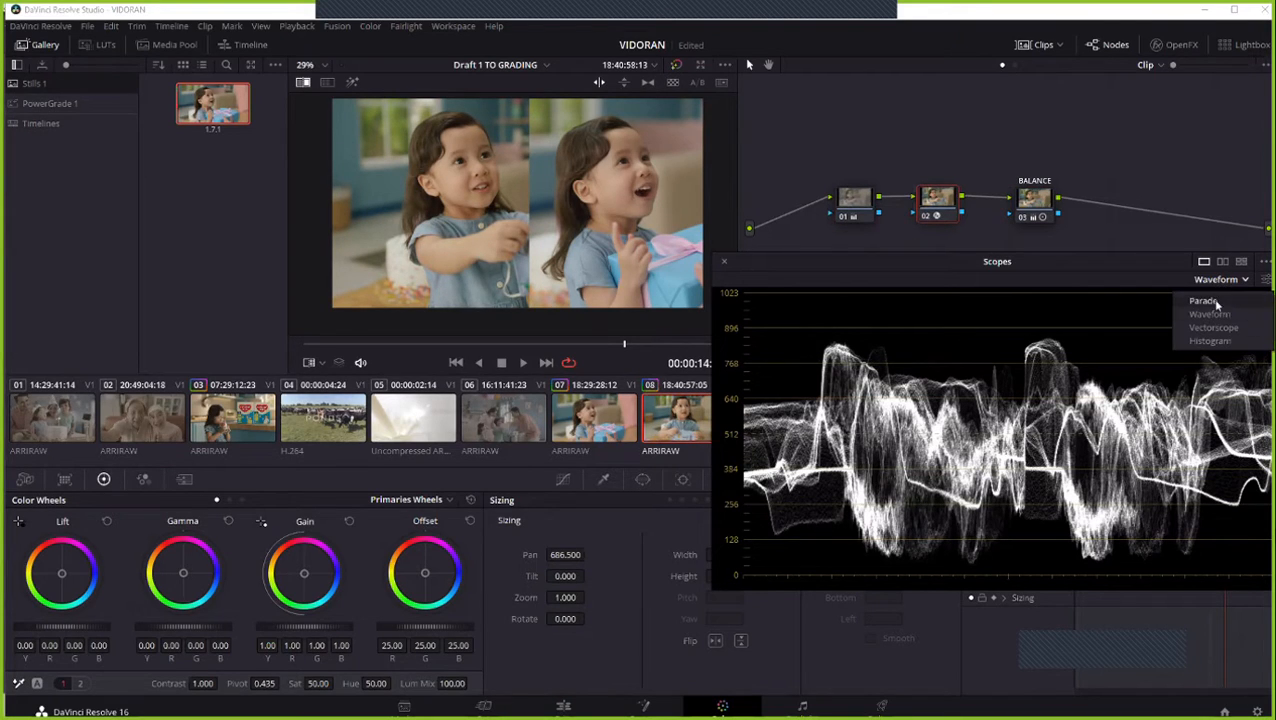
left_click(1214, 300)
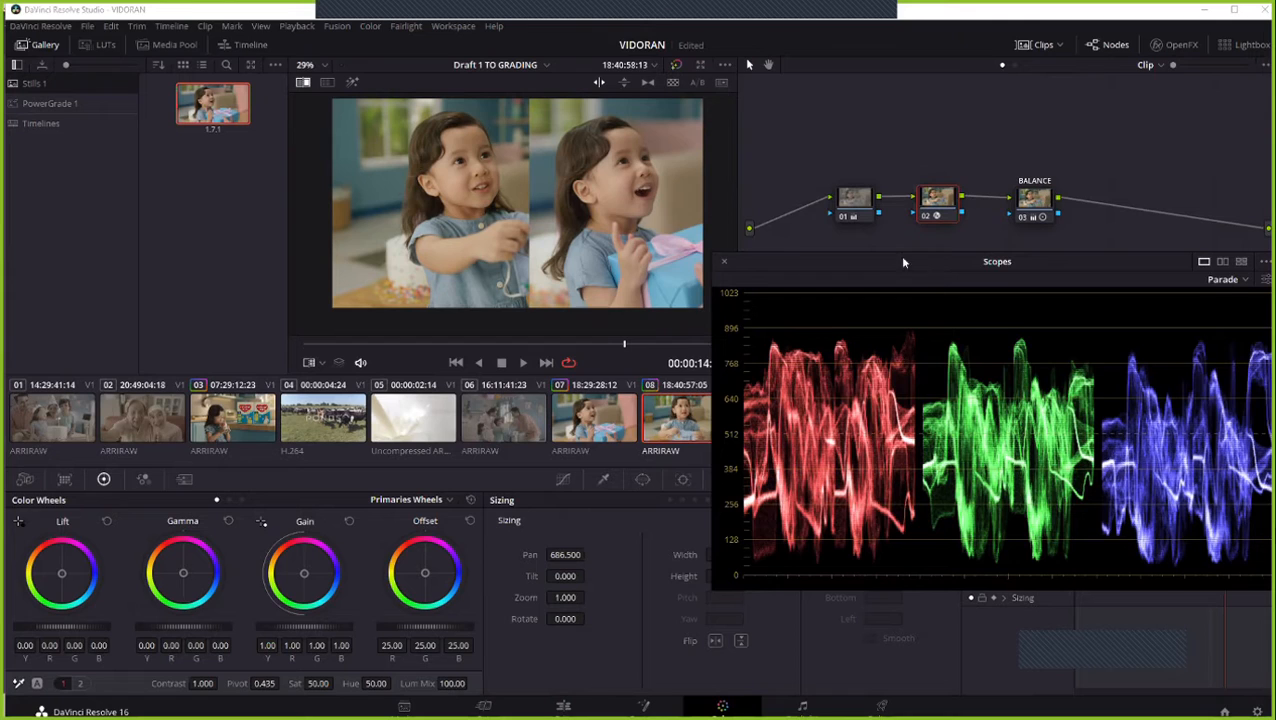
left_click_drag(903, 262, 777, 231)
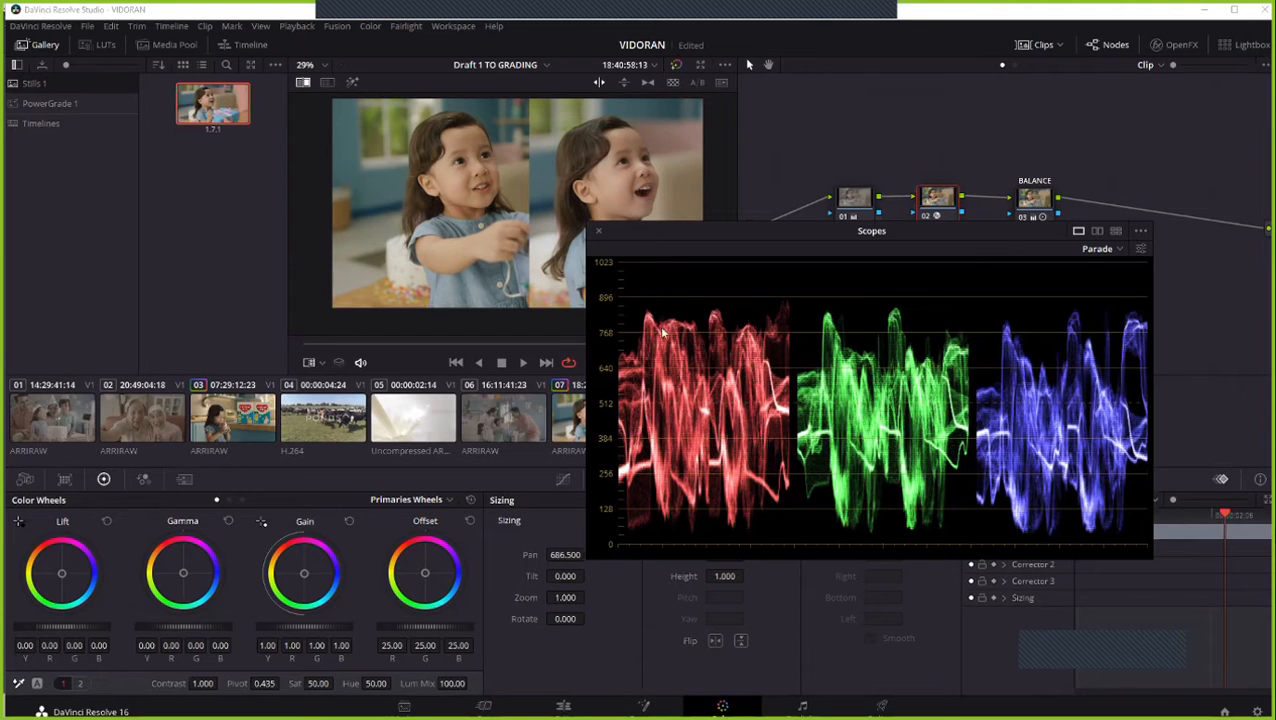
- Try Camera Raw Color Temp values of 5200 and 5000 on clip 08
left_click(25, 479)
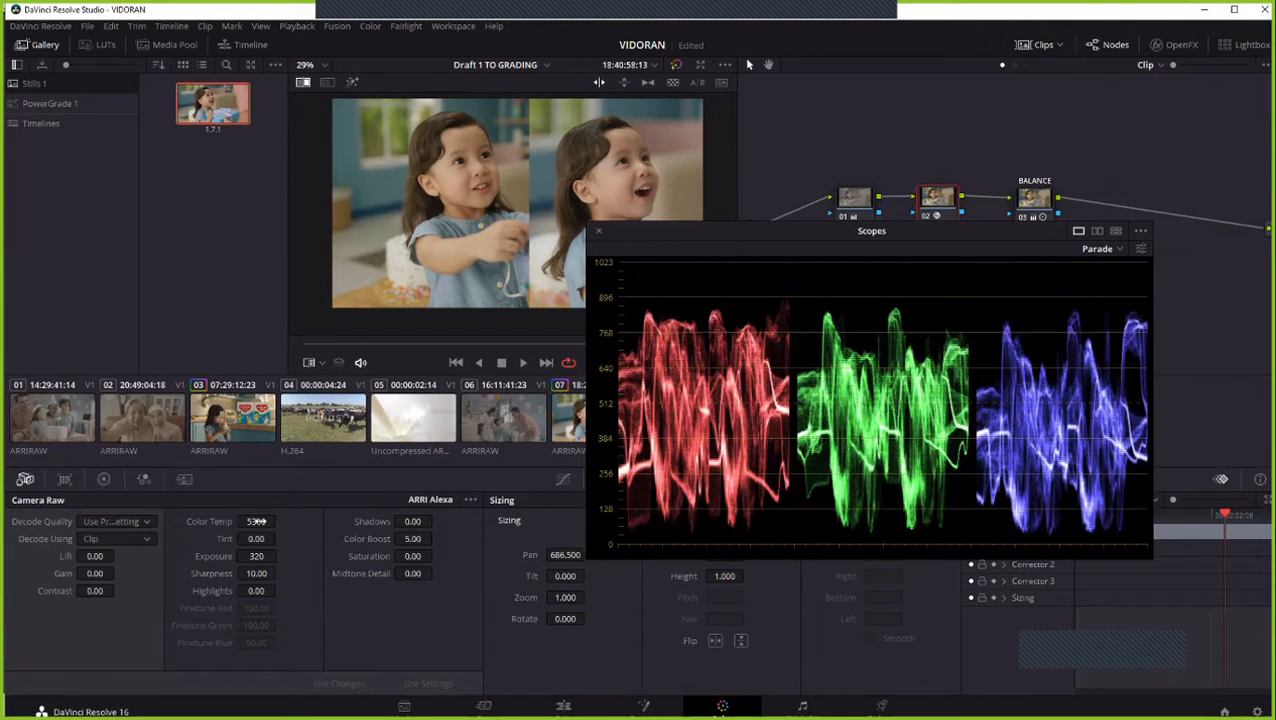
left_click(257, 521)
key("BackSpace")
key("BackSpace")
key("BackSpace")
key("BackSpace")
type("5200")
key("Return")
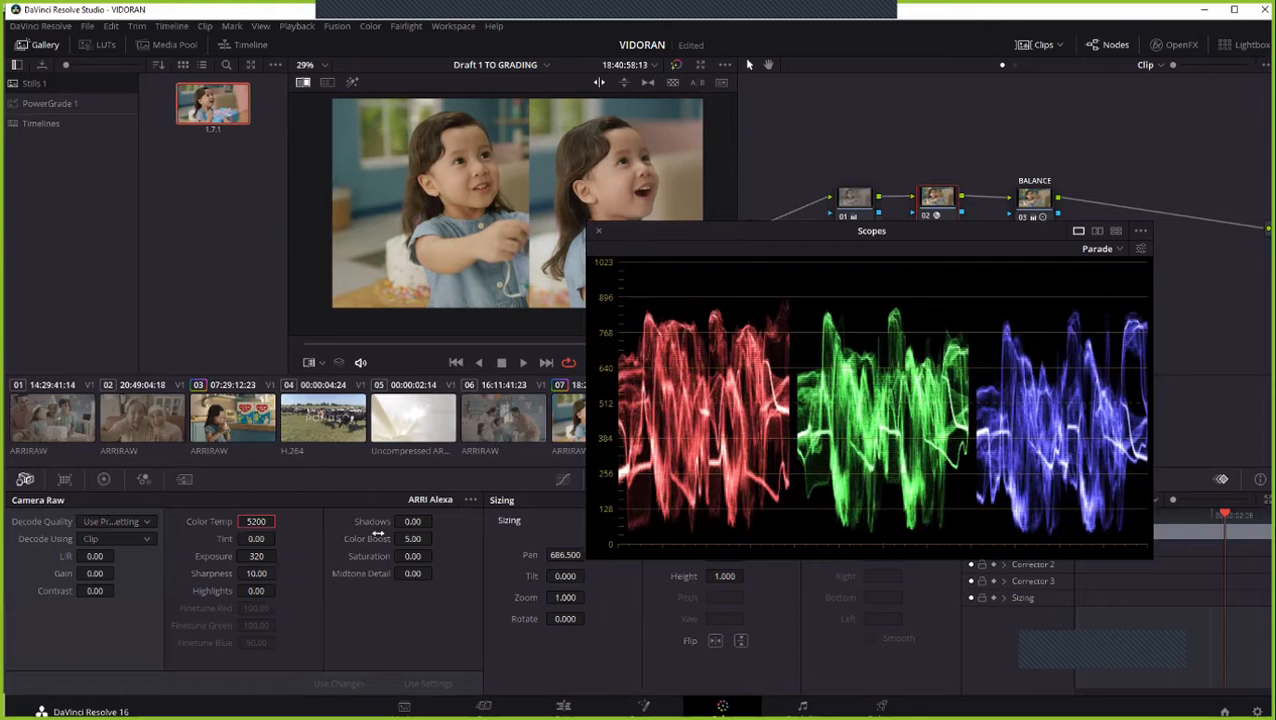
double_click(258, 522)
type("5000")
key("Return")
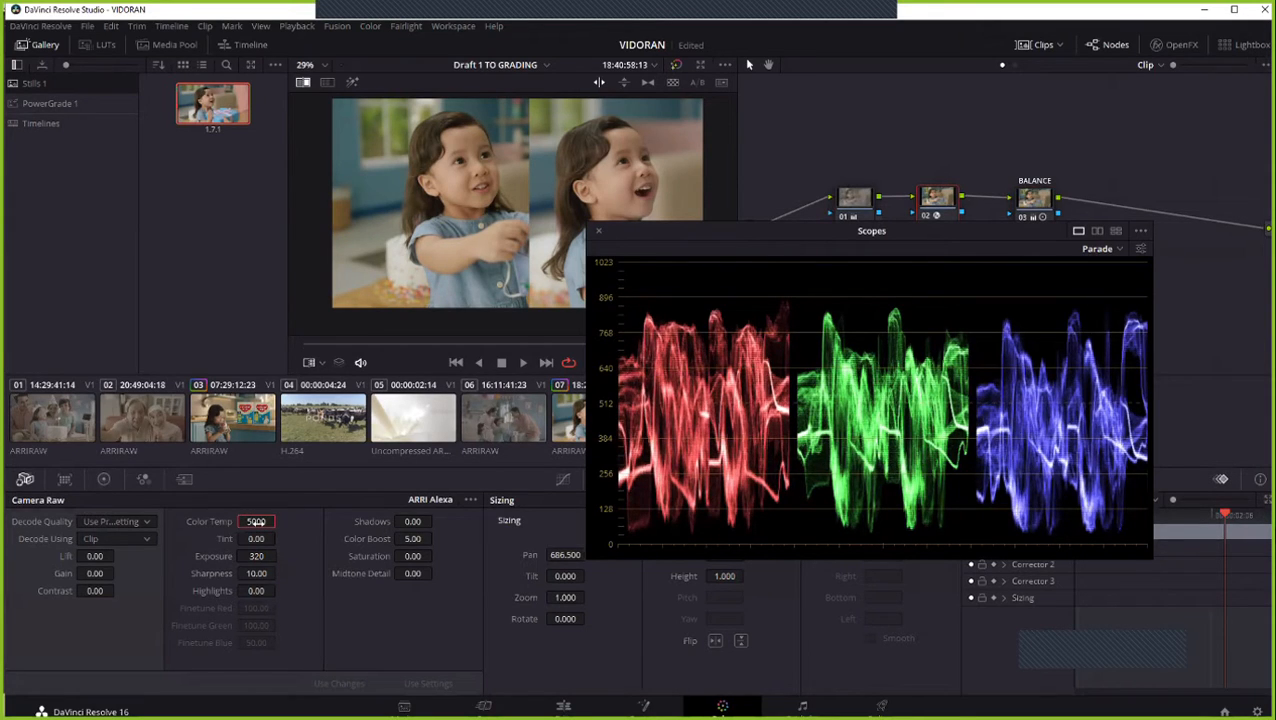
- Uncover the enlarged picture by moving the scopes window and set the Color Temp back to 5300 for comparison
scroll(509, 177, "up", 3)
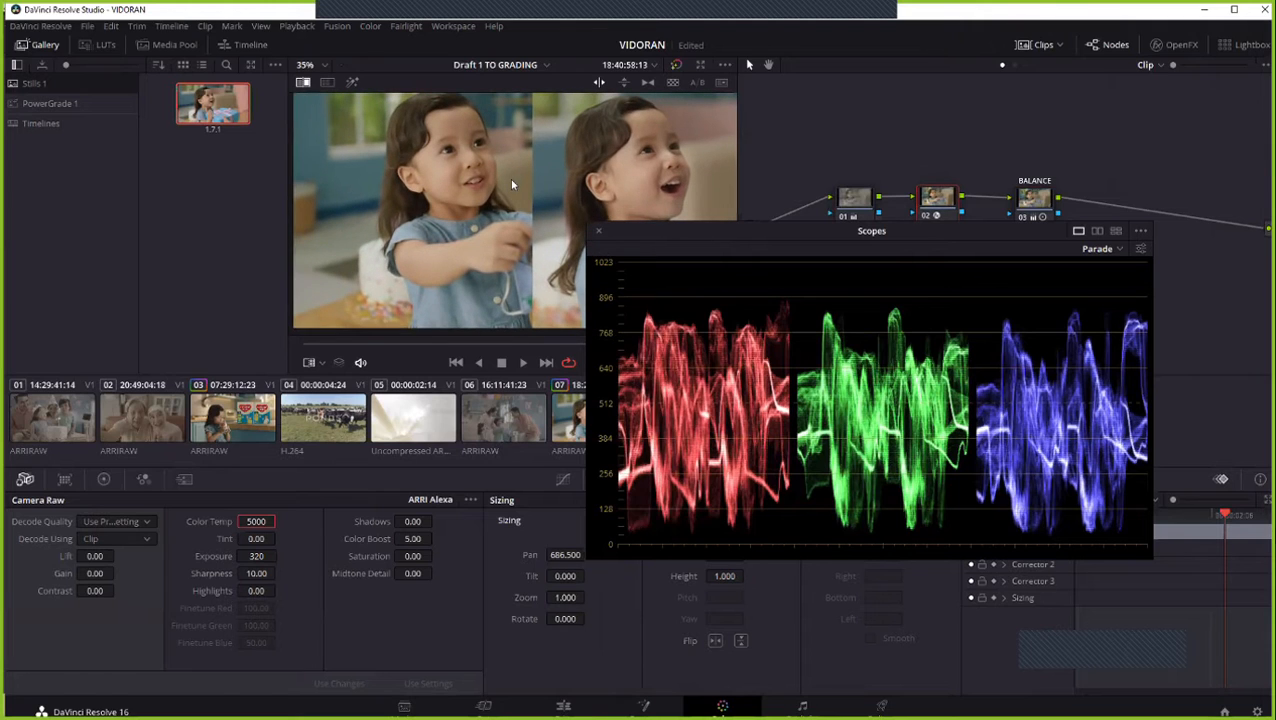
left_click_drag(665, 240, 711, 309)
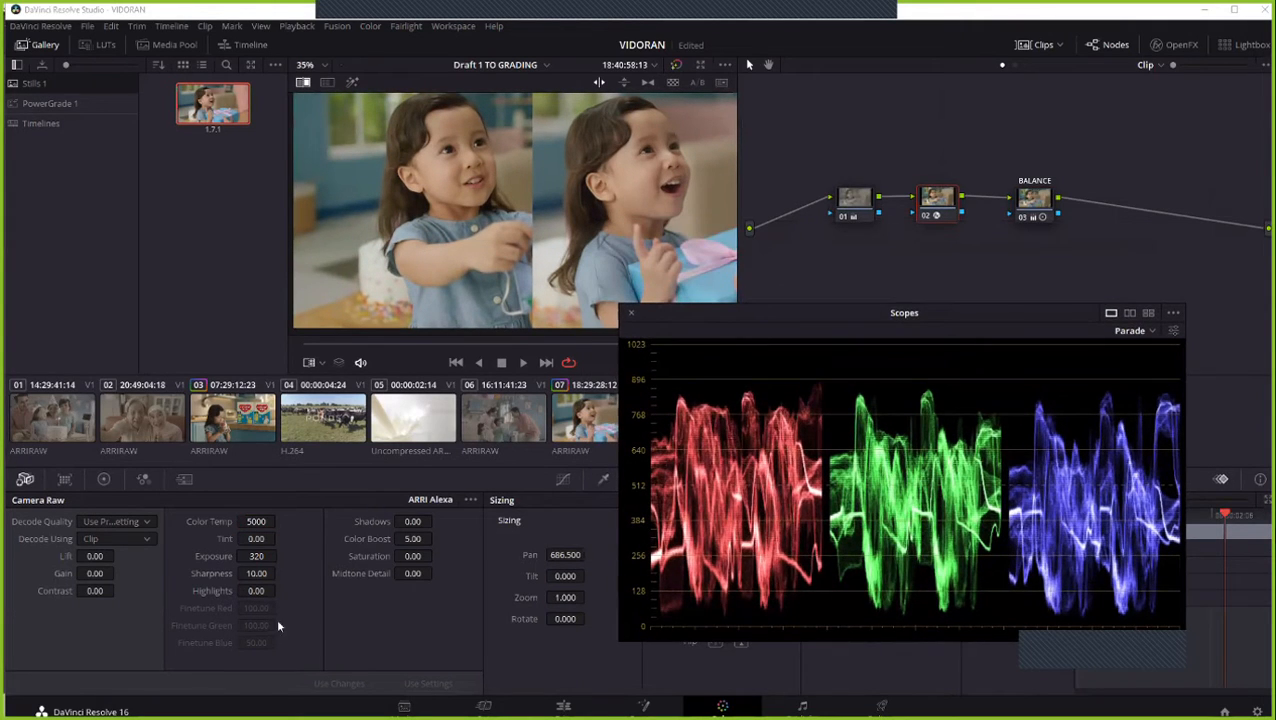
double_click(260, 525)
type("5")
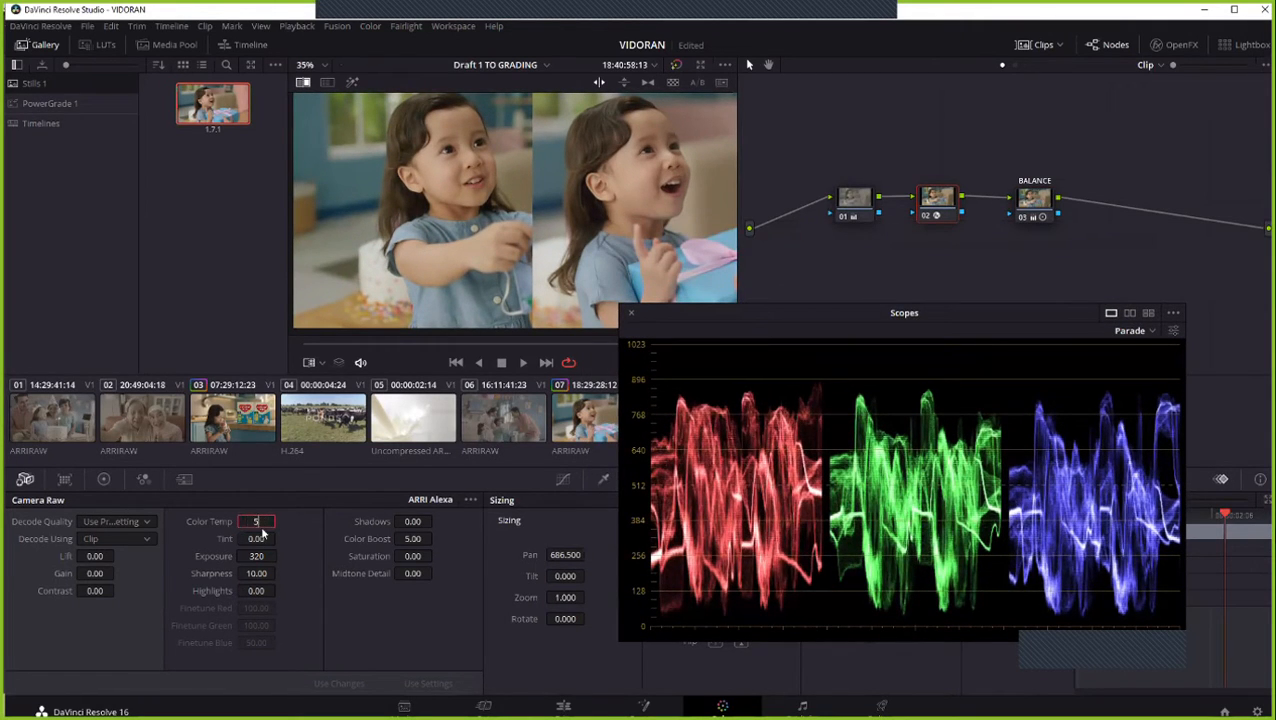
type("300")
key("Return")
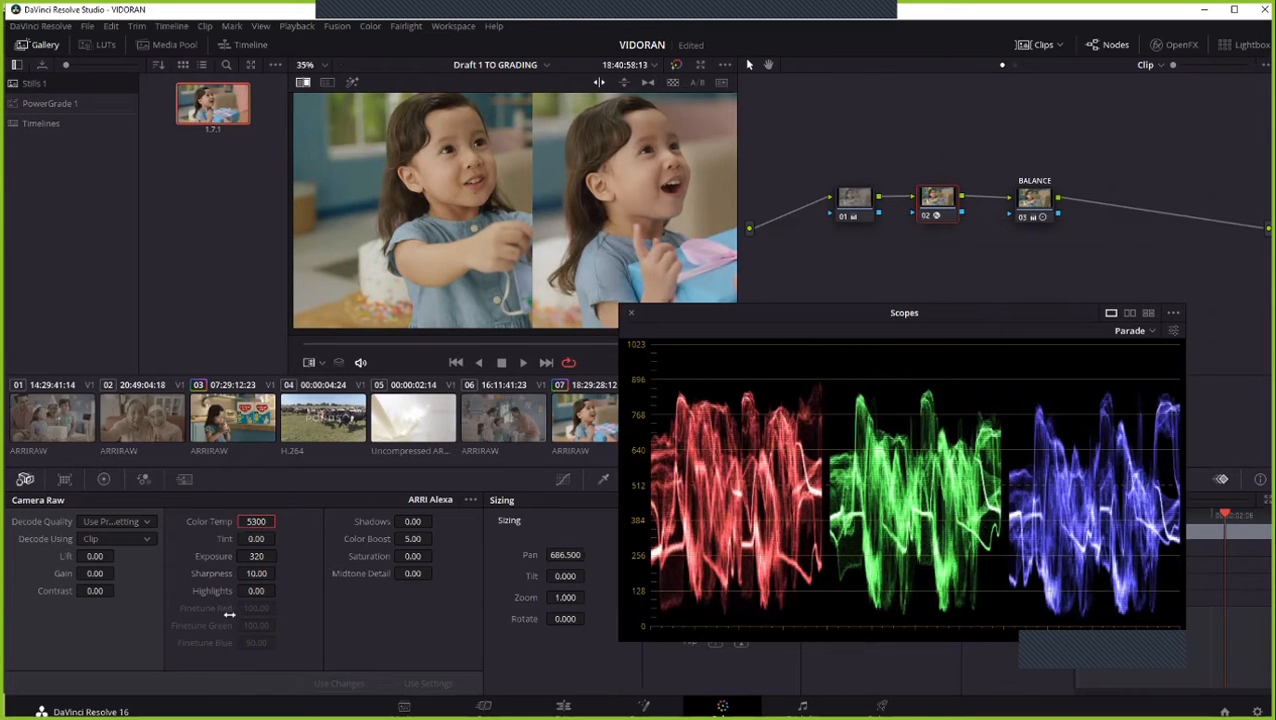
- Lower clip 08's Color Temp to 5000, compare the skin tones, and reduce it further to 4800
double_click(260, 522)
type("5000")
key("Return")
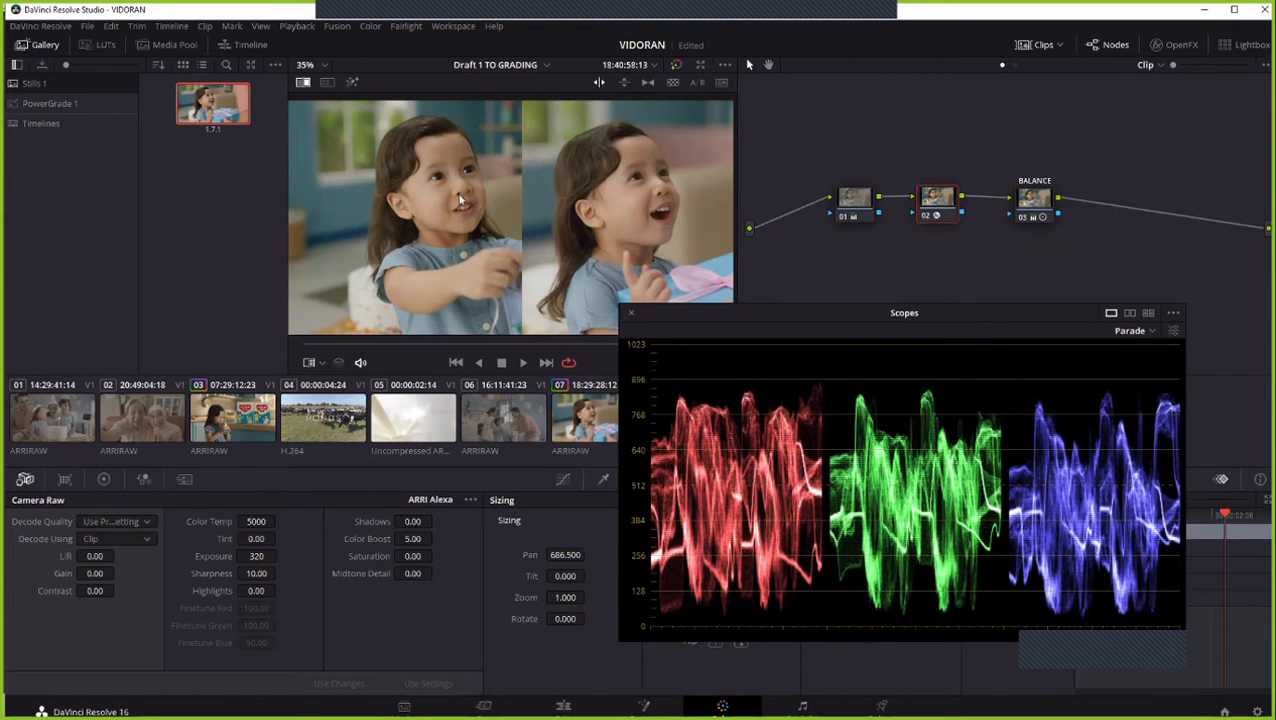
left_click(258, 521)
type("4800")
key("Return")
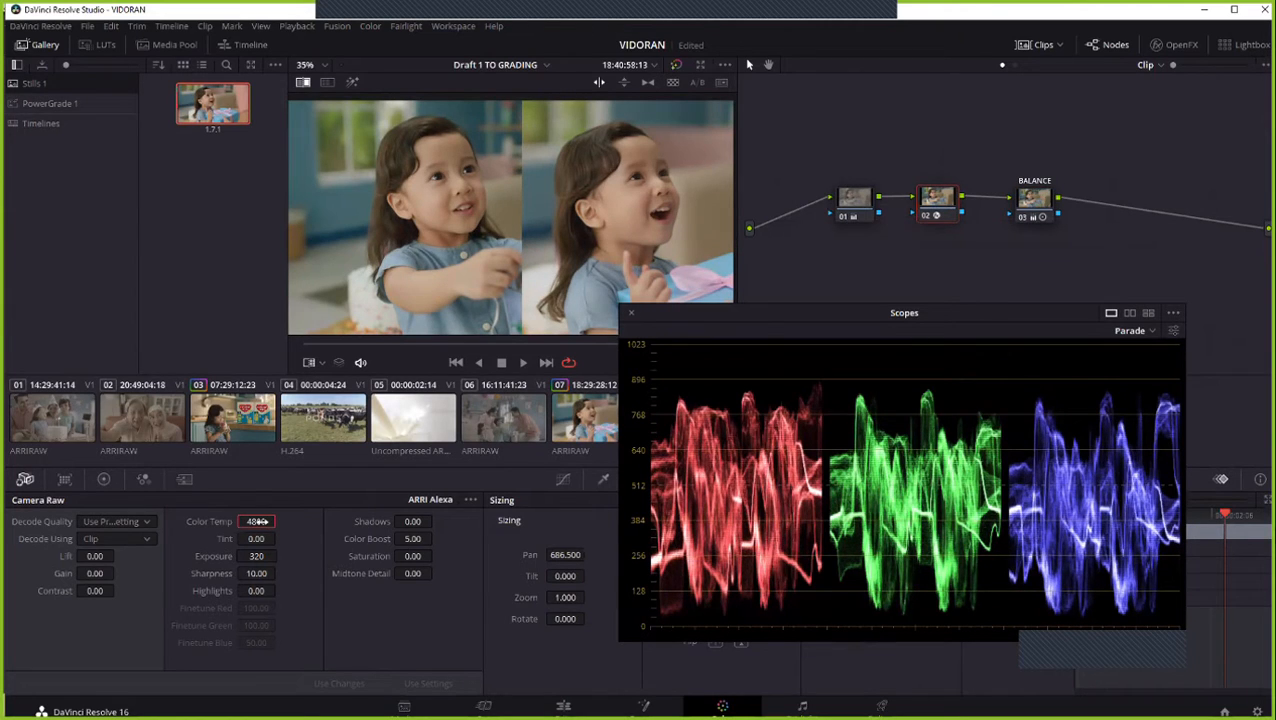
- Try a Camera Raw Color Temp of 5000 with a Tint of -1.00 on clip 08
left_click(260, 521)
type("5000")
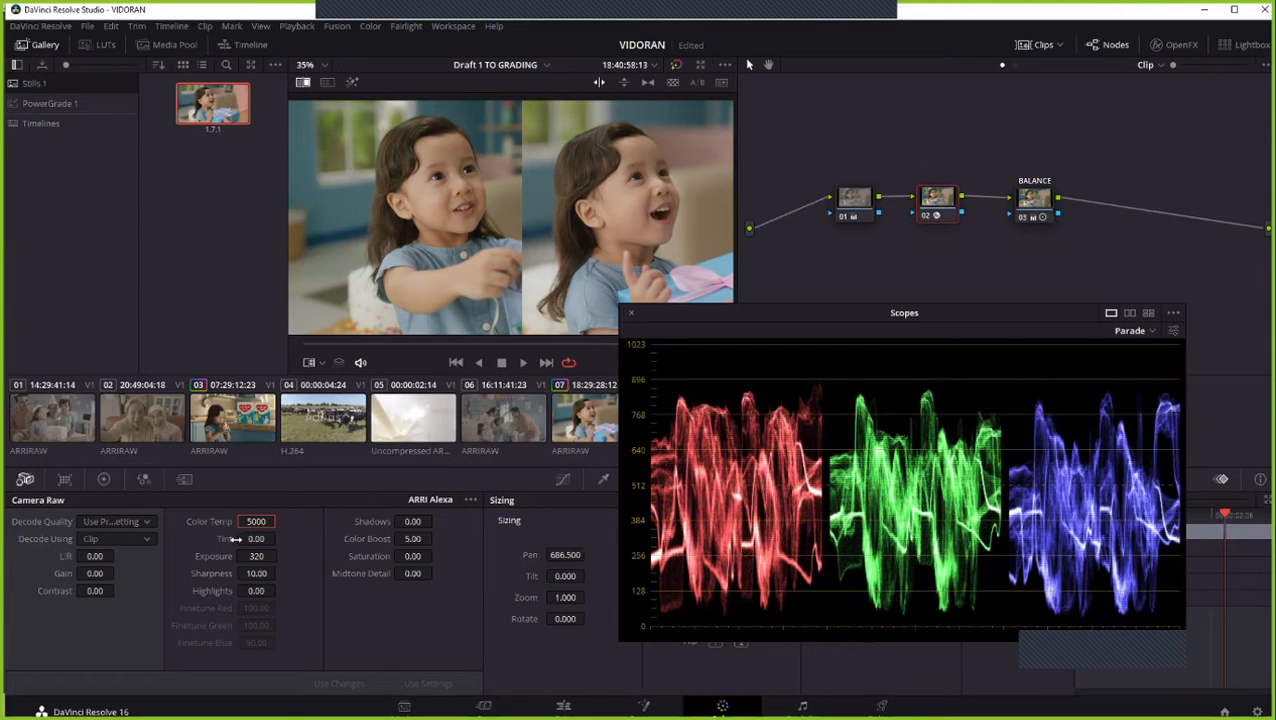
left_click_drag(255, 538, 279, 538)
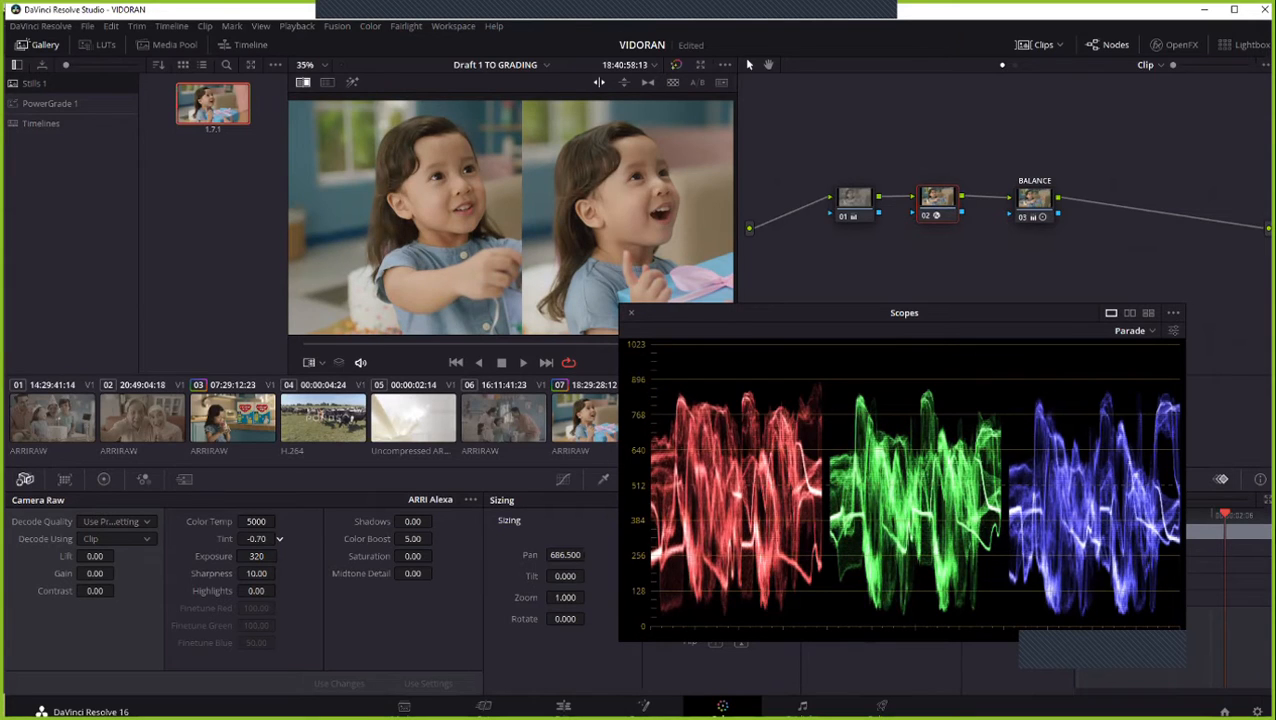
left_click(280, 539)
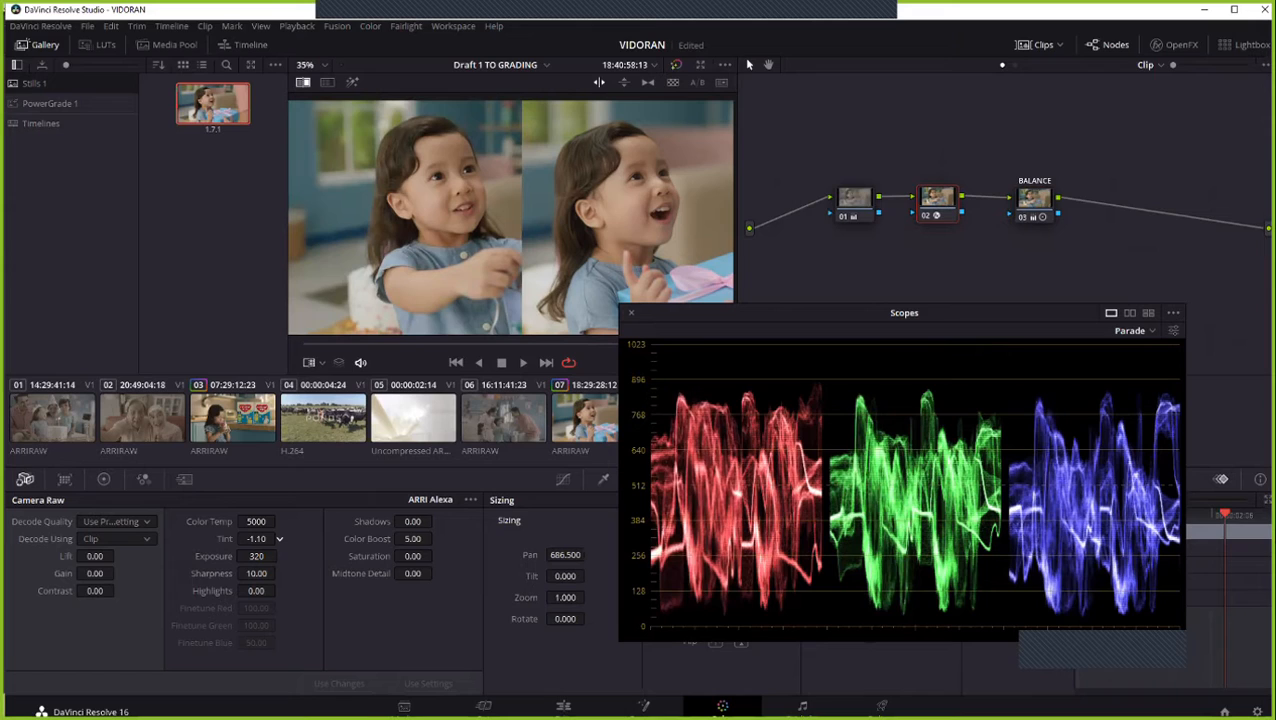
left_click(280, 537)
- Set clip 08's Color Temp to 4900 and its Tint to -0.70
double_click(253, 521)
type("4900")
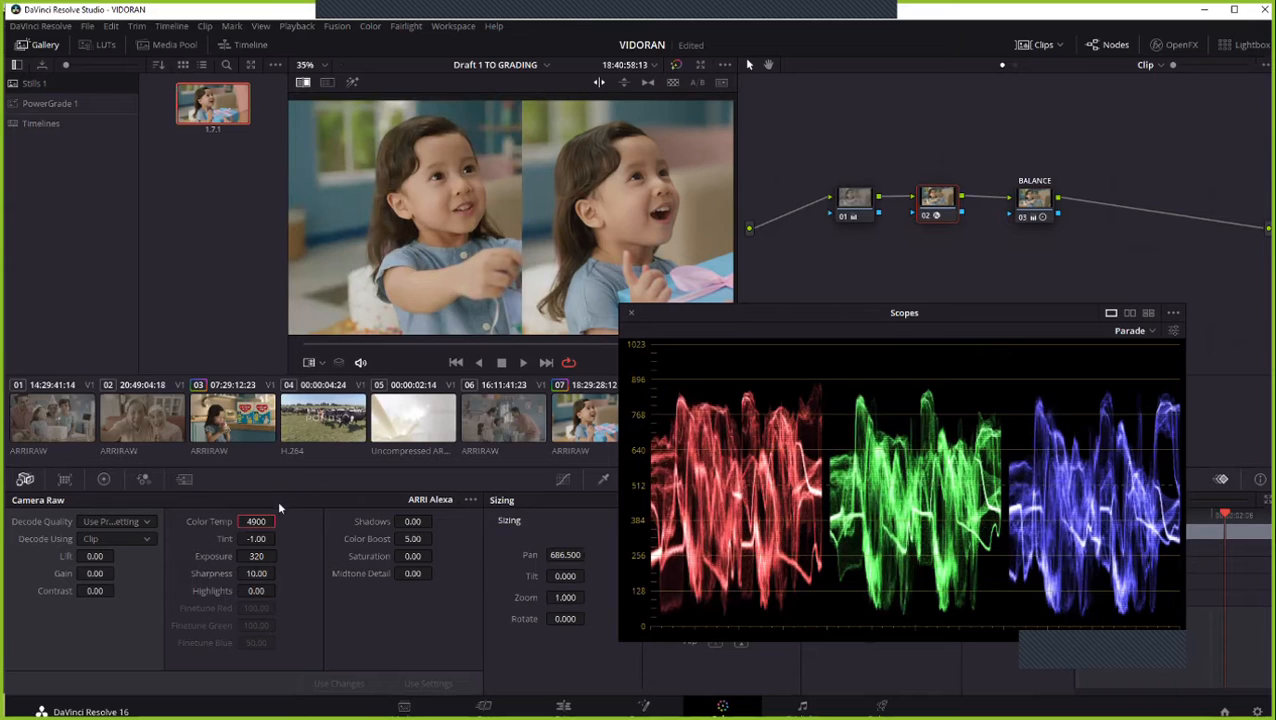
left_click(280, 537)
left_click(280, 537)
left_click(280, 537)
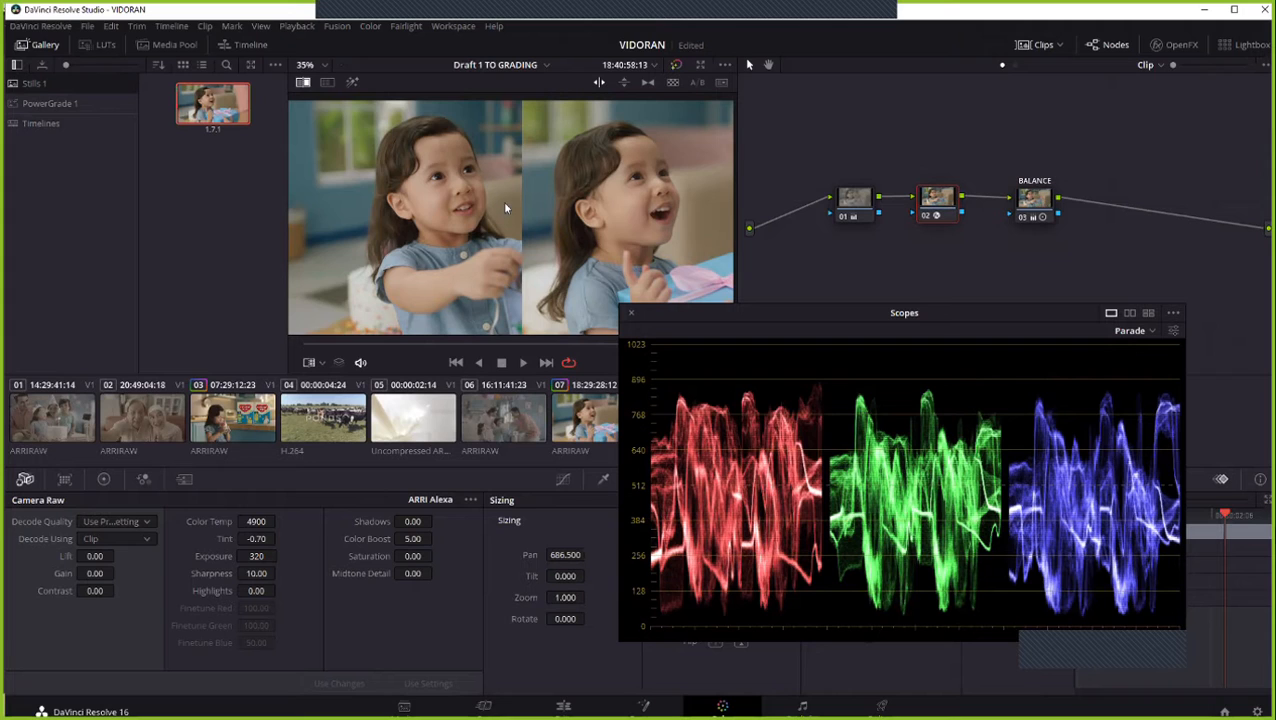
- Move the scopes window off the picture and compare the two girls' skin tones by shifting the reference wipe at several magnifications
scroll(506, 208, "down", 1)
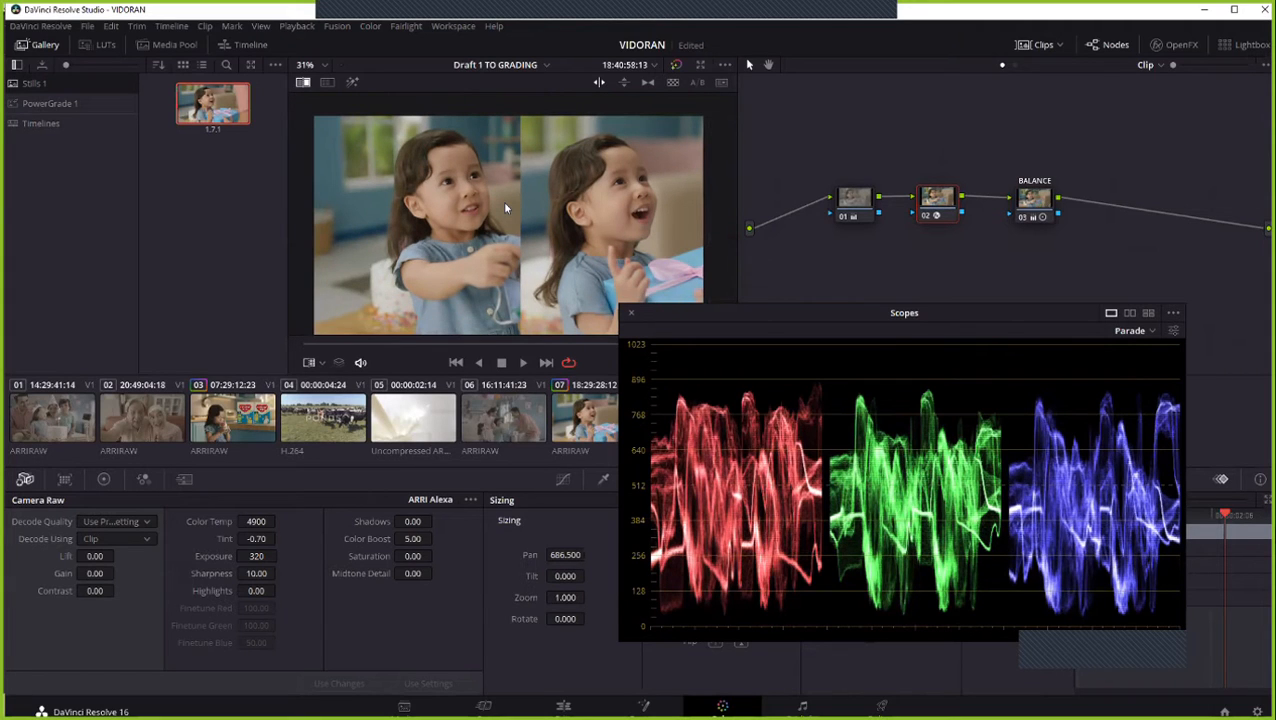
left_click_drag(781, 320, 897, 357)
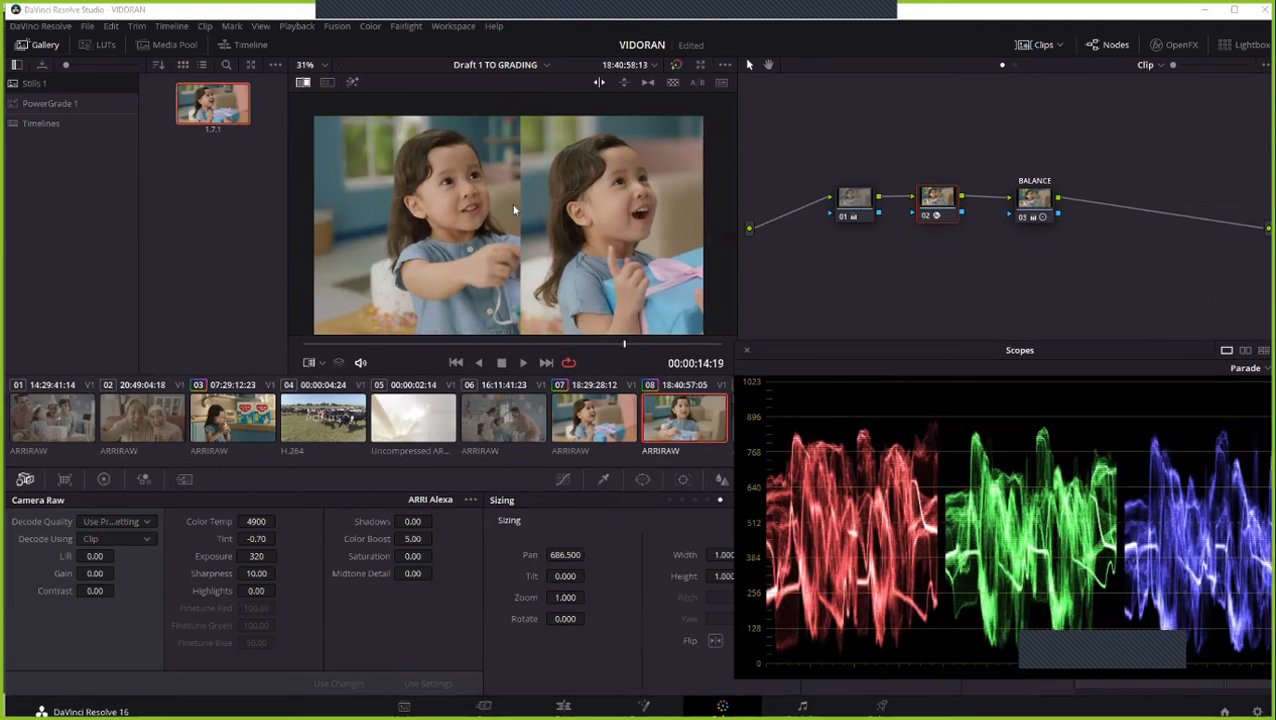
left_click_drag(408, 220, 513, 230)
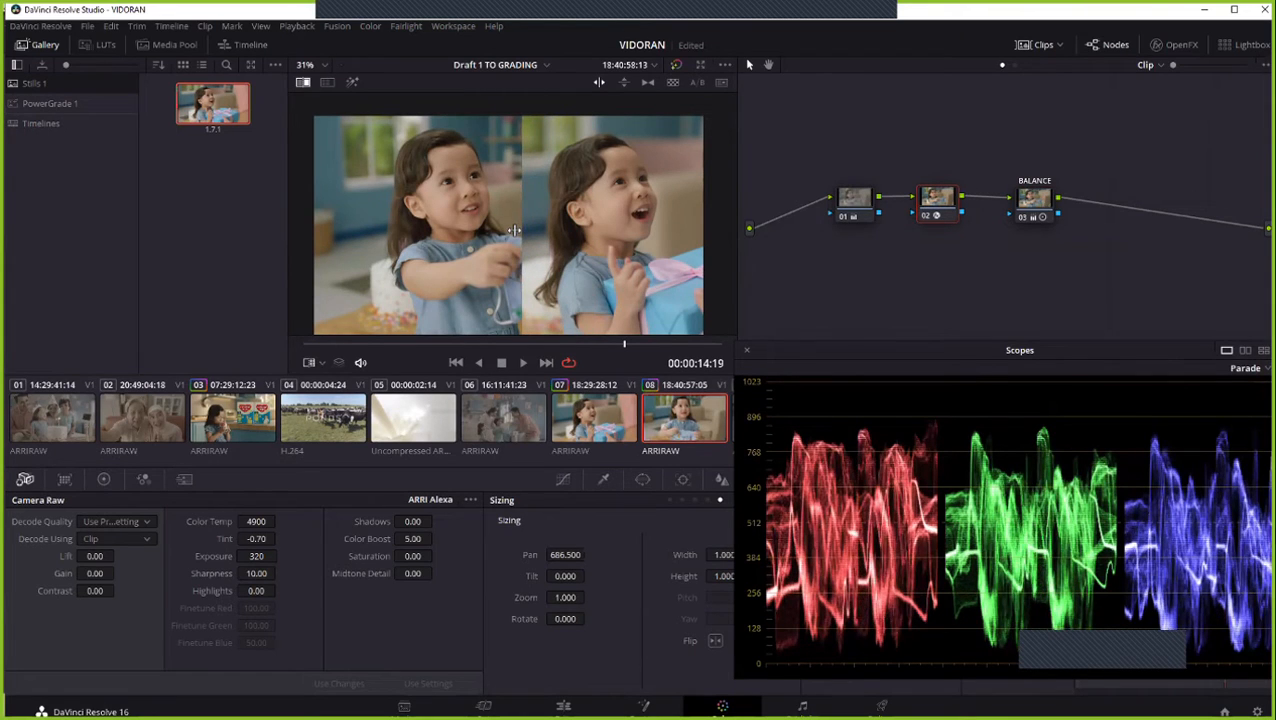
scroll(508, 224, "up", 2)
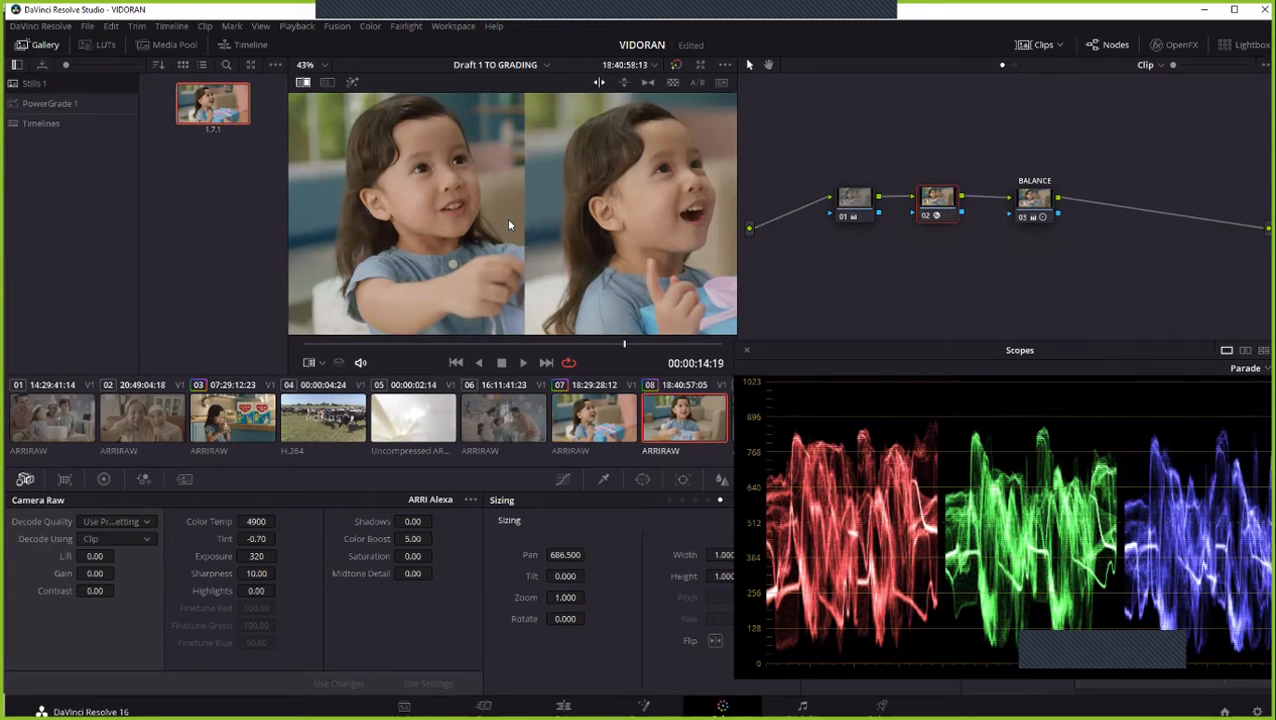
scroll(506, 217, "down", 2)
mouse_move(506, 220)
left_mouse_down()
mouse_move(522, 214)
mouse_move(502, 212)
left_mouse_up()
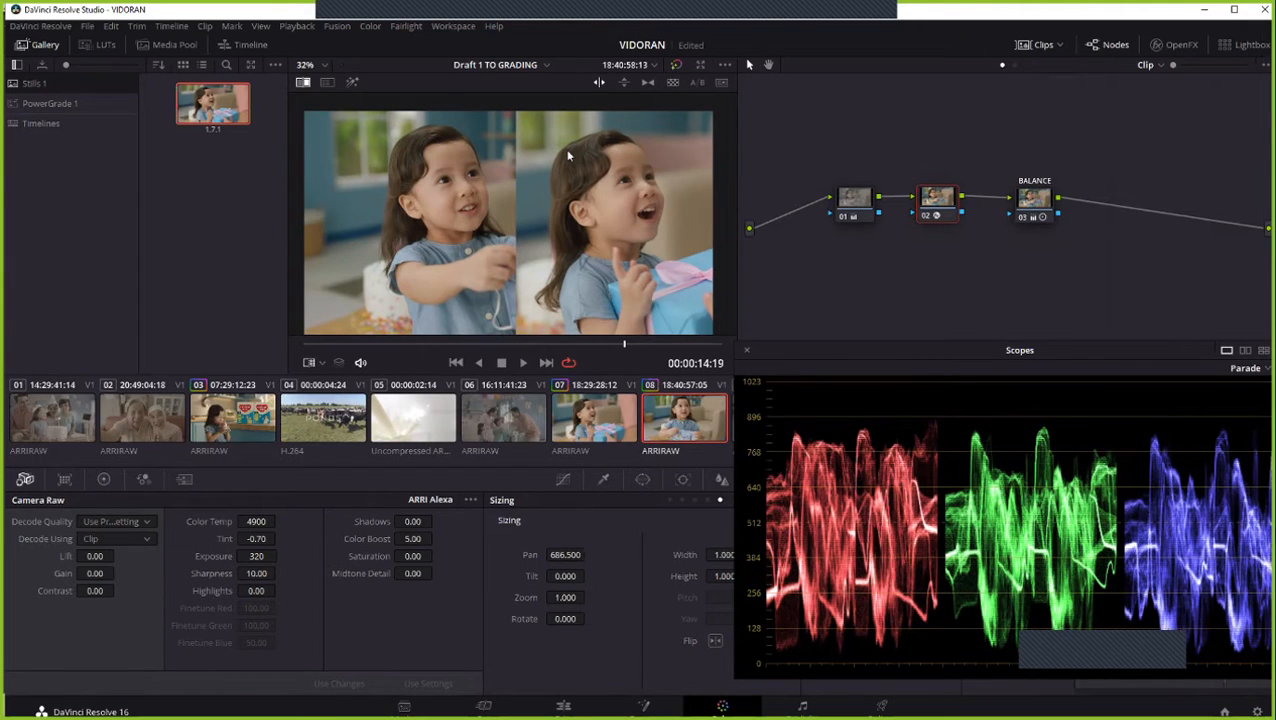
scroll(356, 212, "up", 1)
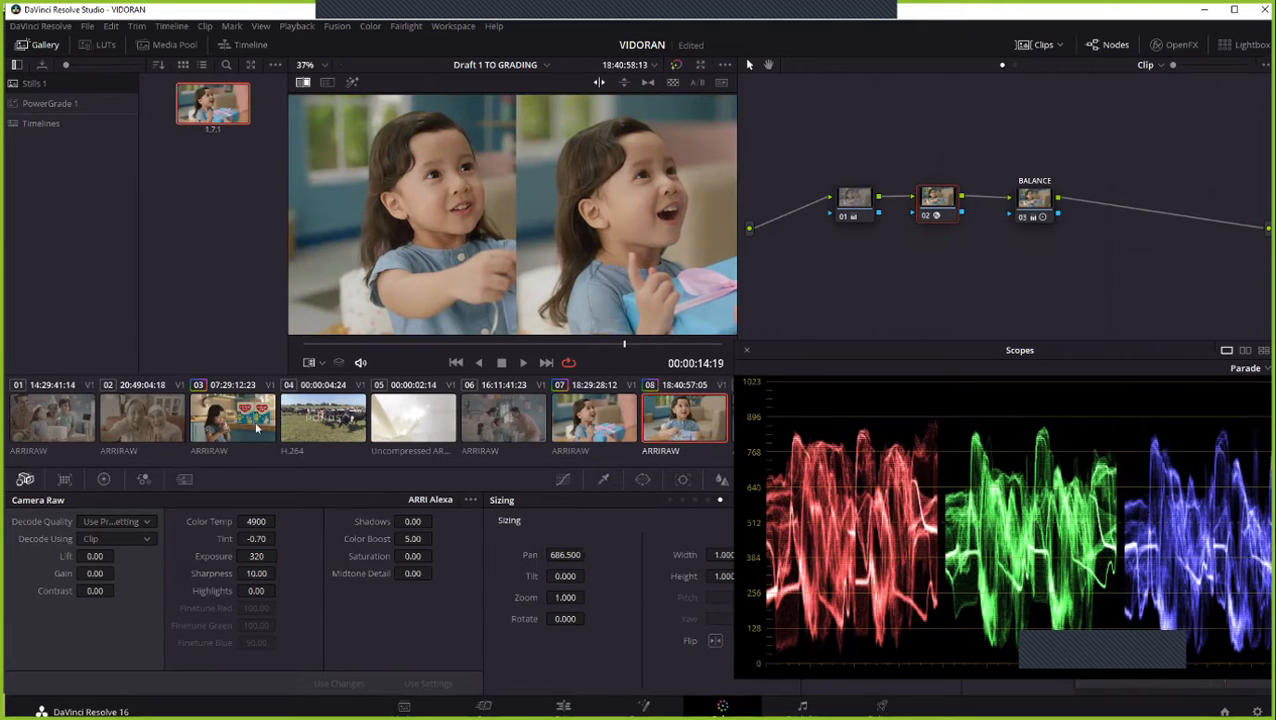
- In the BALANCE node, adjust the Log Highlight color balance to -0.04 red and 0.10 blue
left_click(1027, 203)
left_click(98, 481)
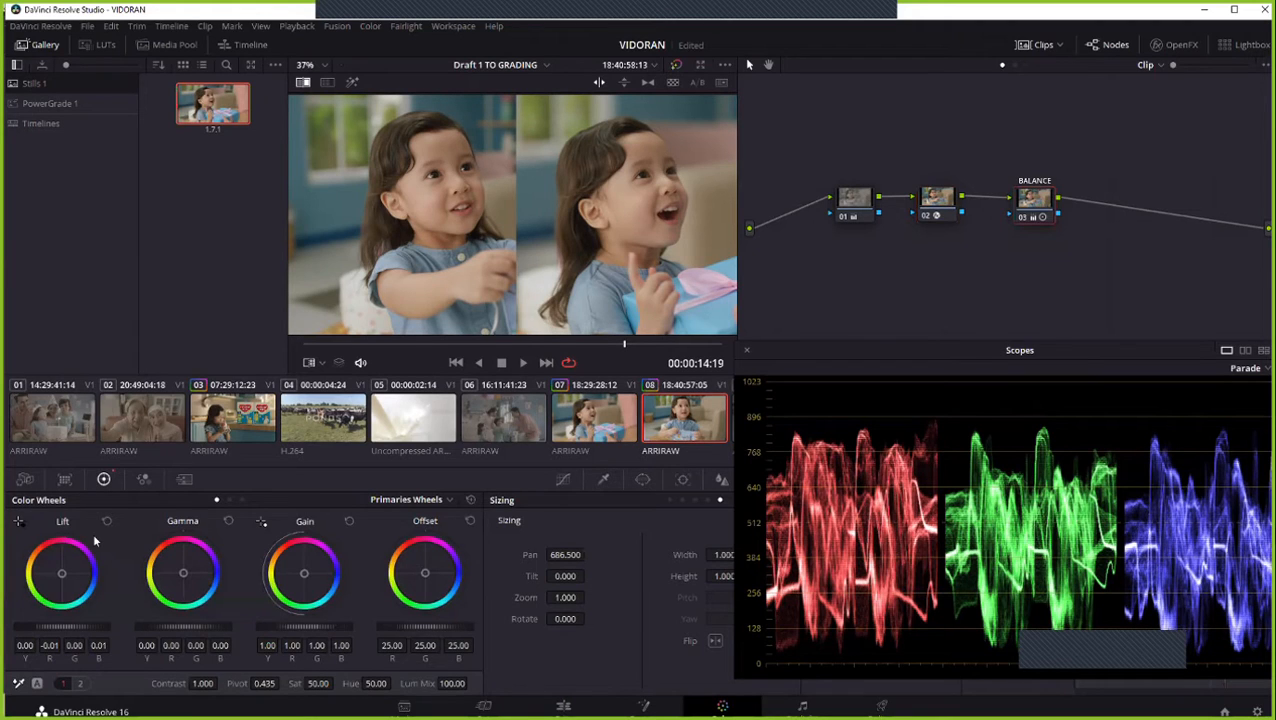
scroll(411, 197, "up", 1)
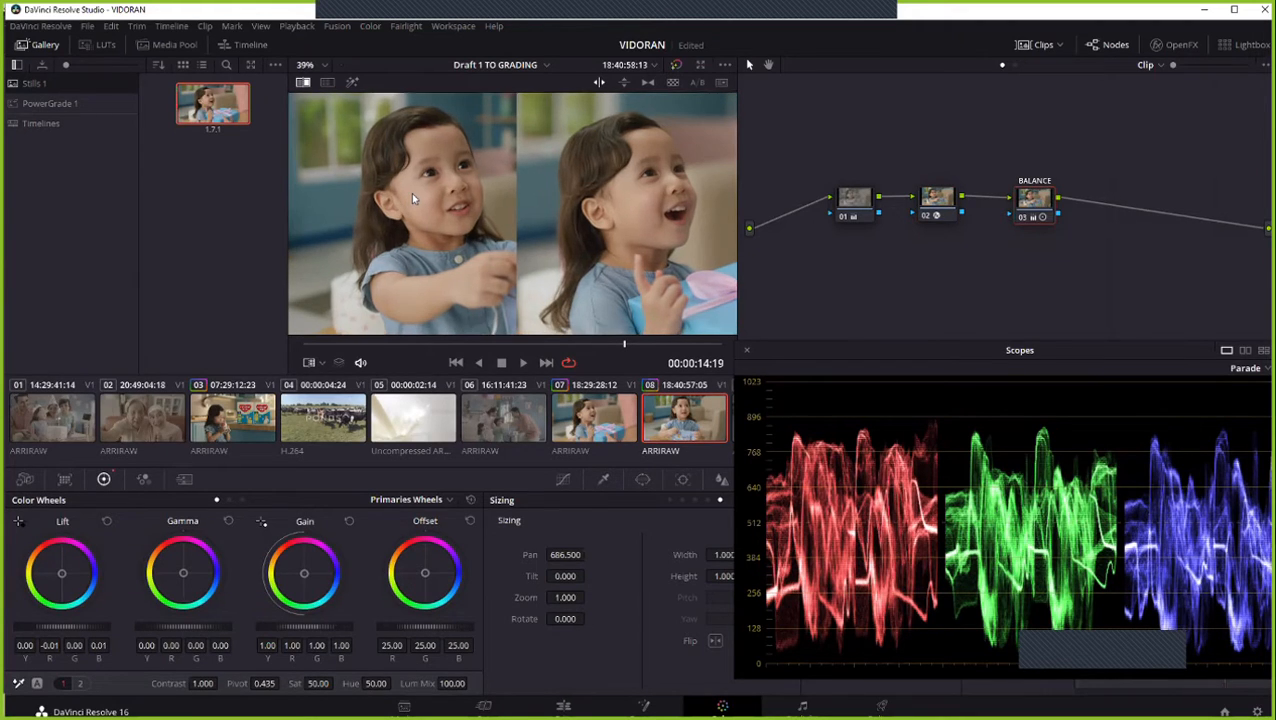
scroll(411, 192, "up", 3)
left_click_drag(497, 130, 498, 129)
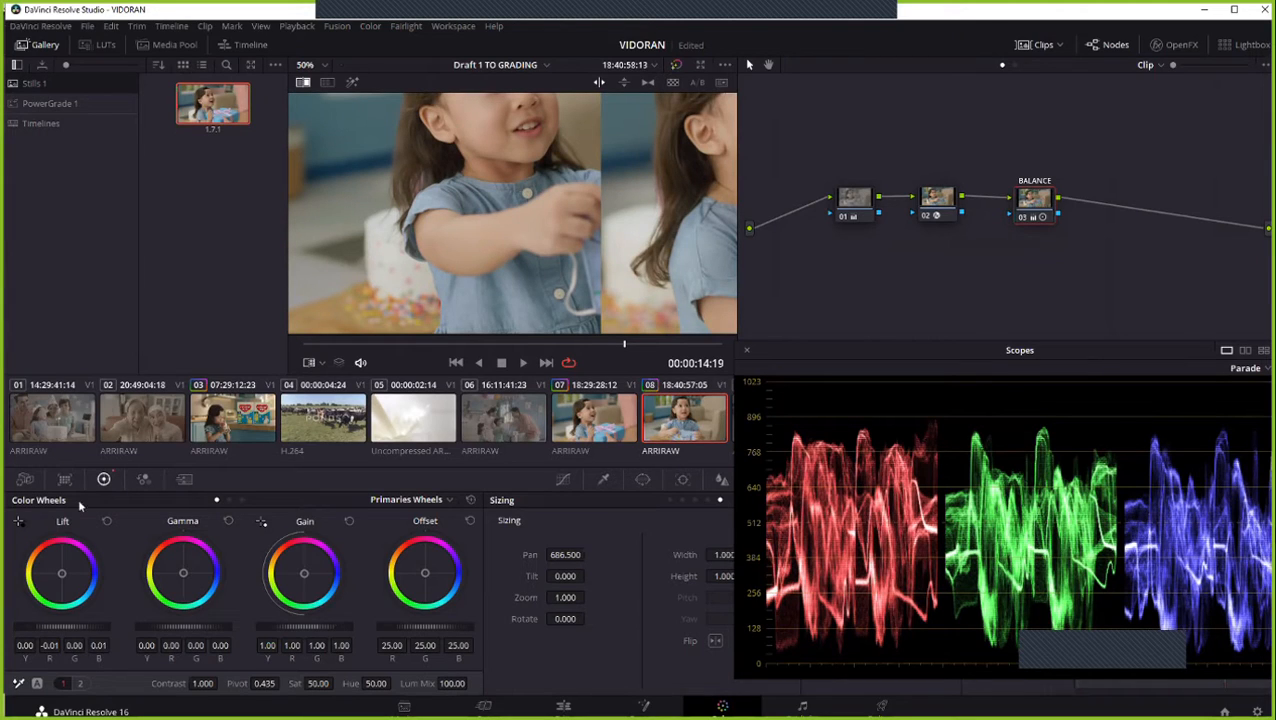
left_click(243, 499)
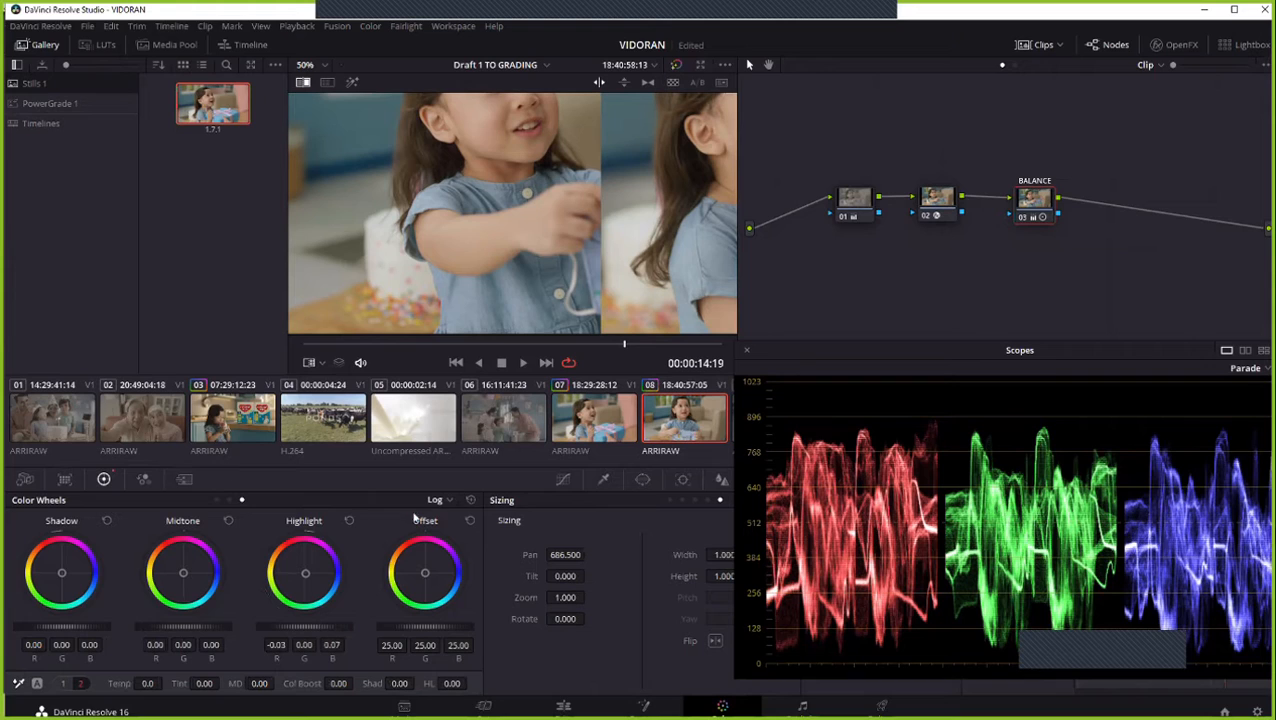
left_click(443, 501)
left_click(453, 547)
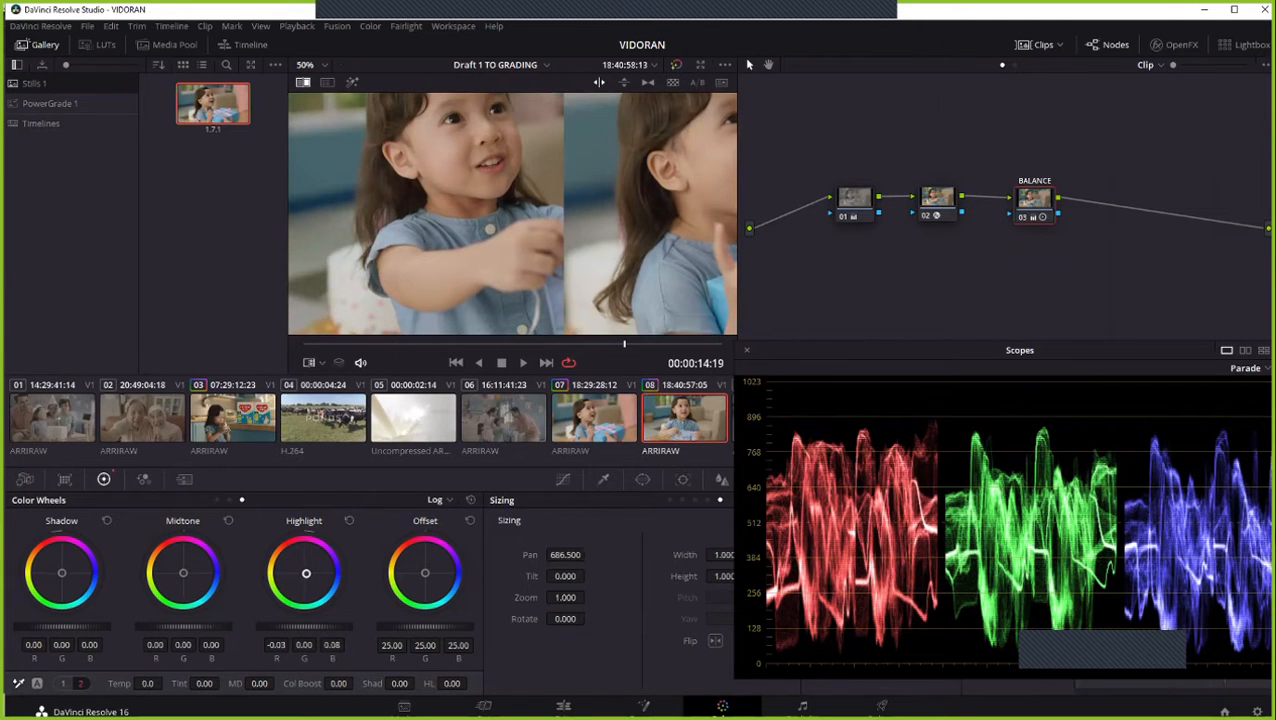
left_click_drag(306, 573, 307, 573)
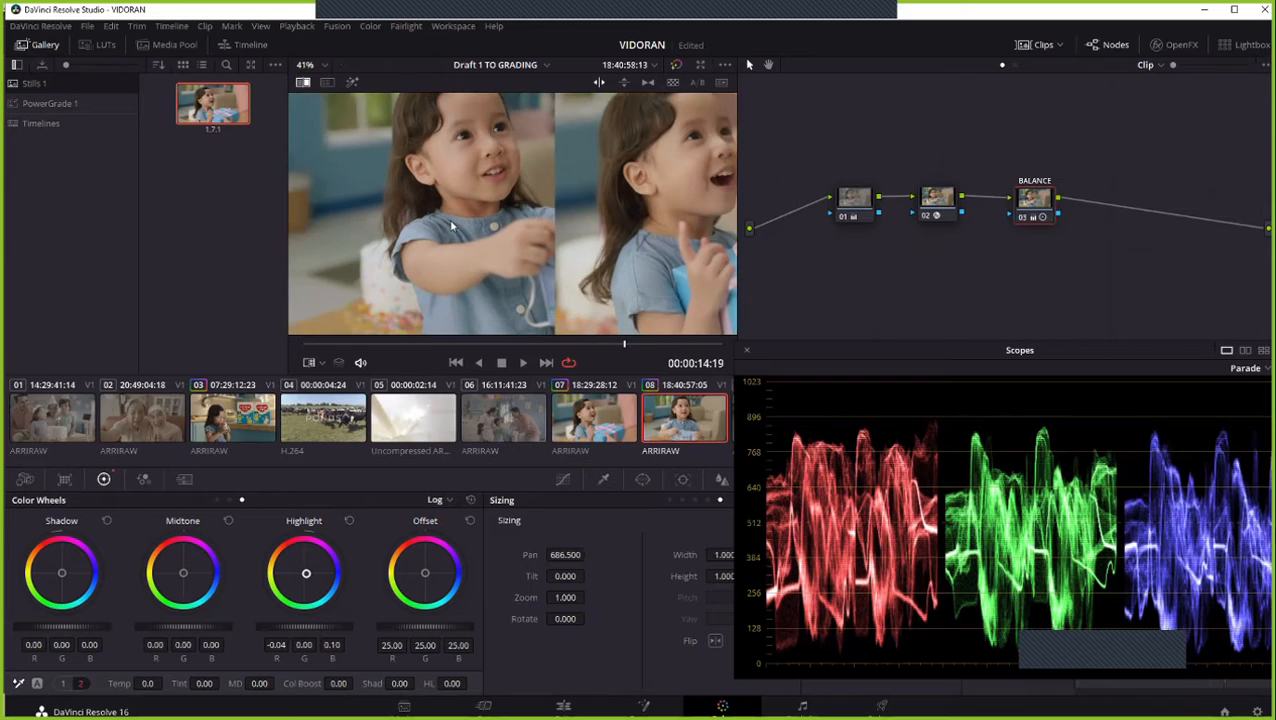
- Switch the BALANCE node's color controls to Primaries Bars and raise the Gamma blue to 0.01, comparing against the reference wipe
scroll(450, 222, "down", 2)
scroll(450, 222, "down", 1)
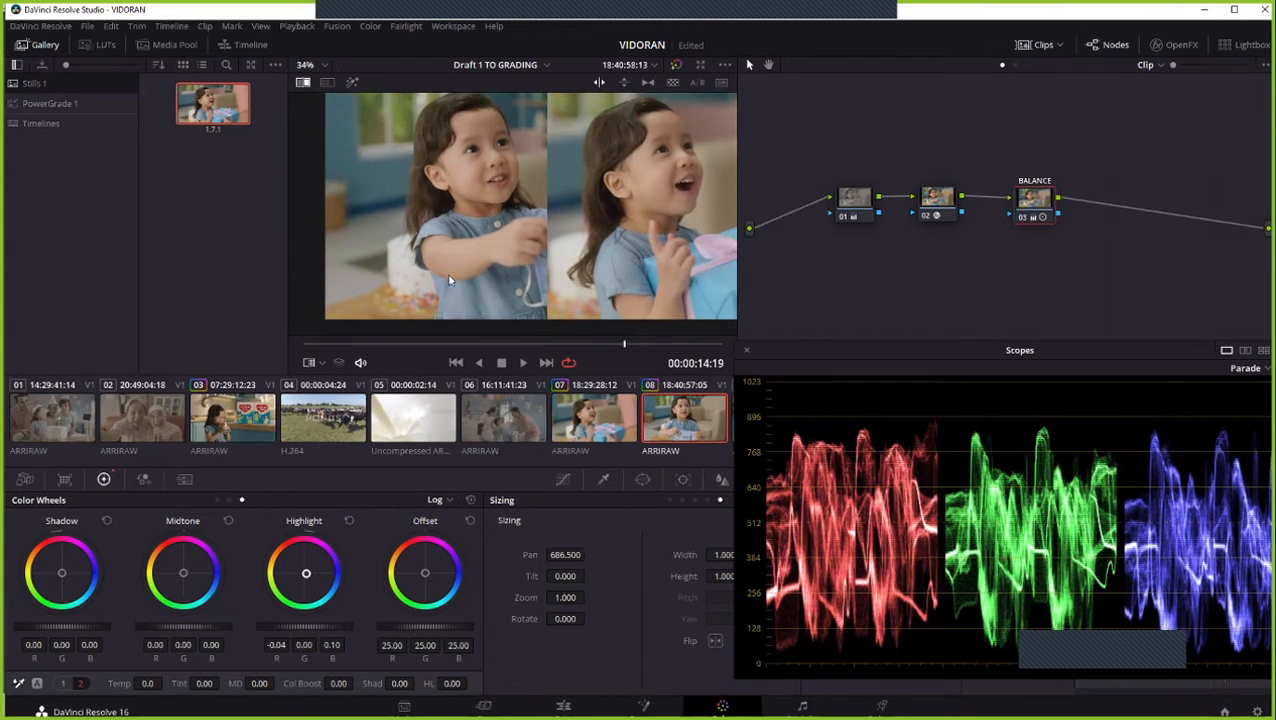
scroll(462, 200, "down", 1)
scroll(462, 200, "up", 3)
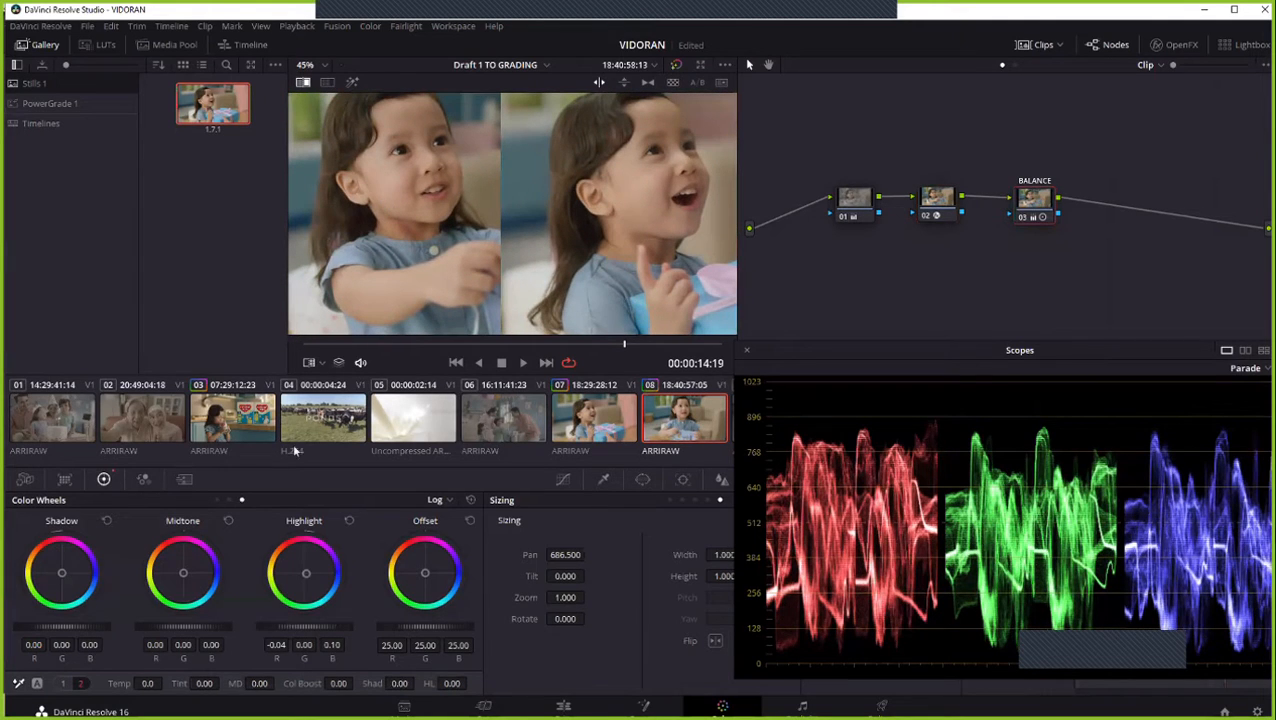
left_click(217, 499)
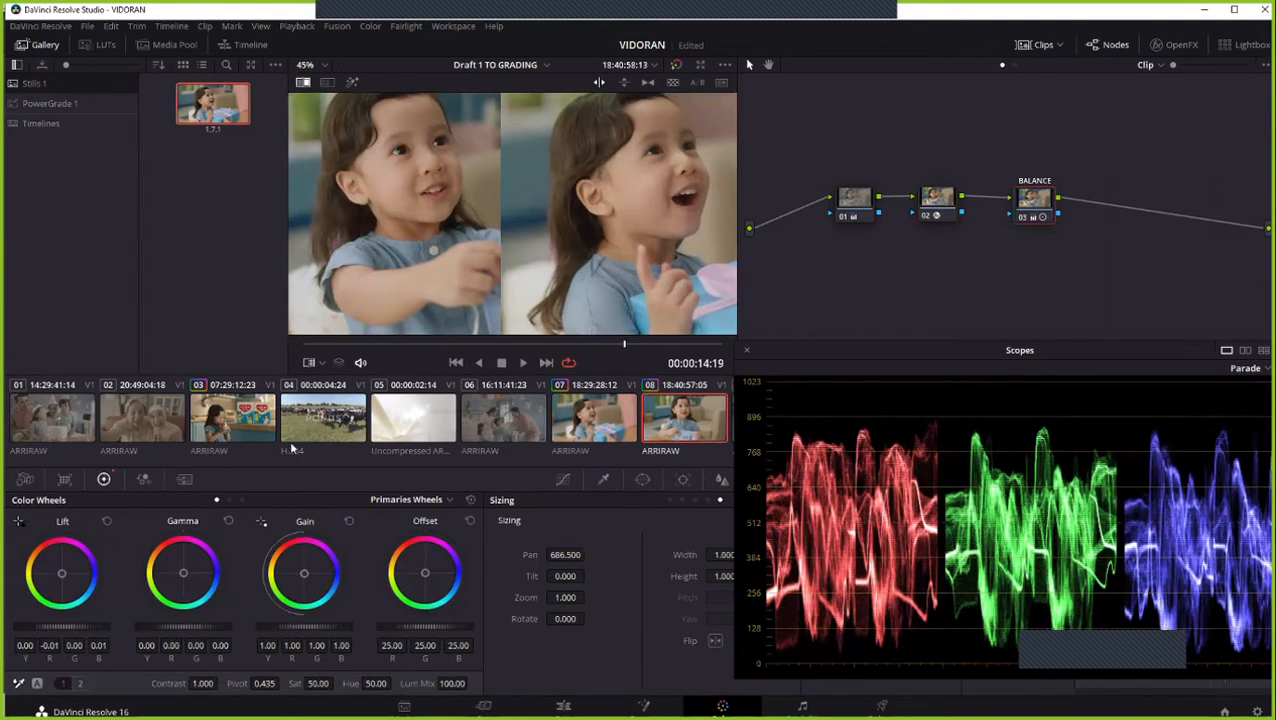
left_click(432, 500)
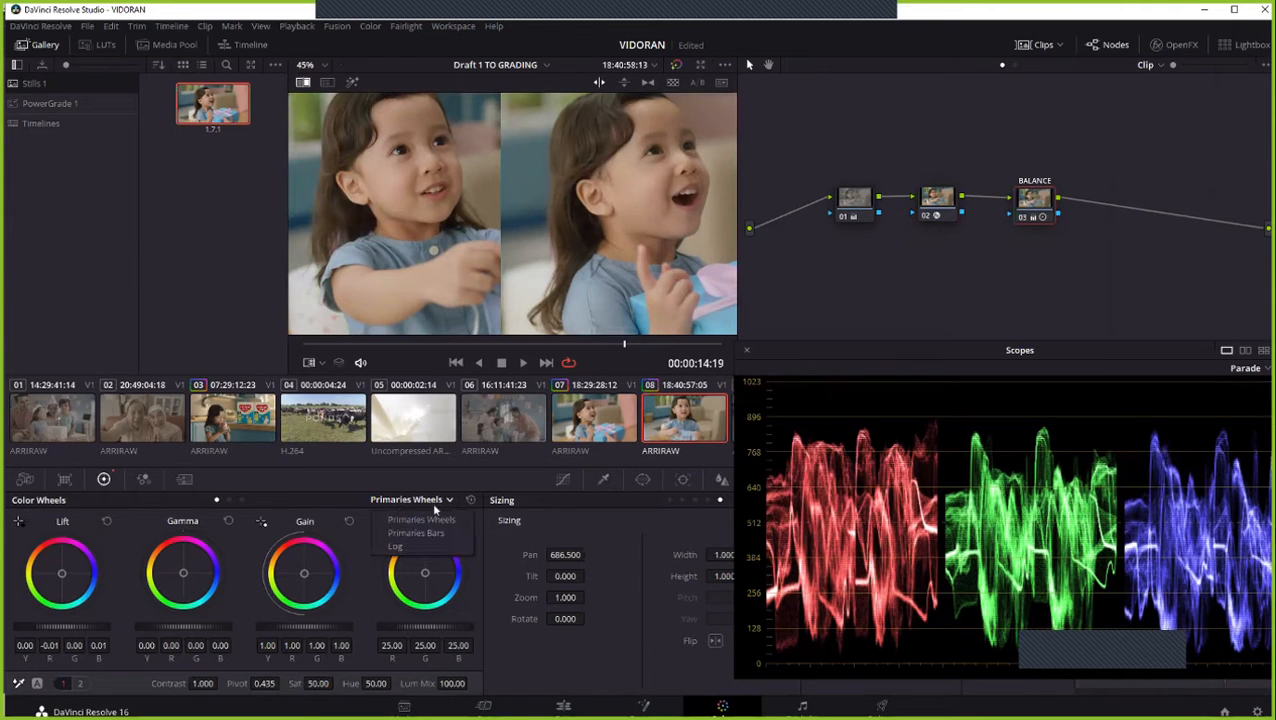
left_click(258, 503)
left_click(231, 502)
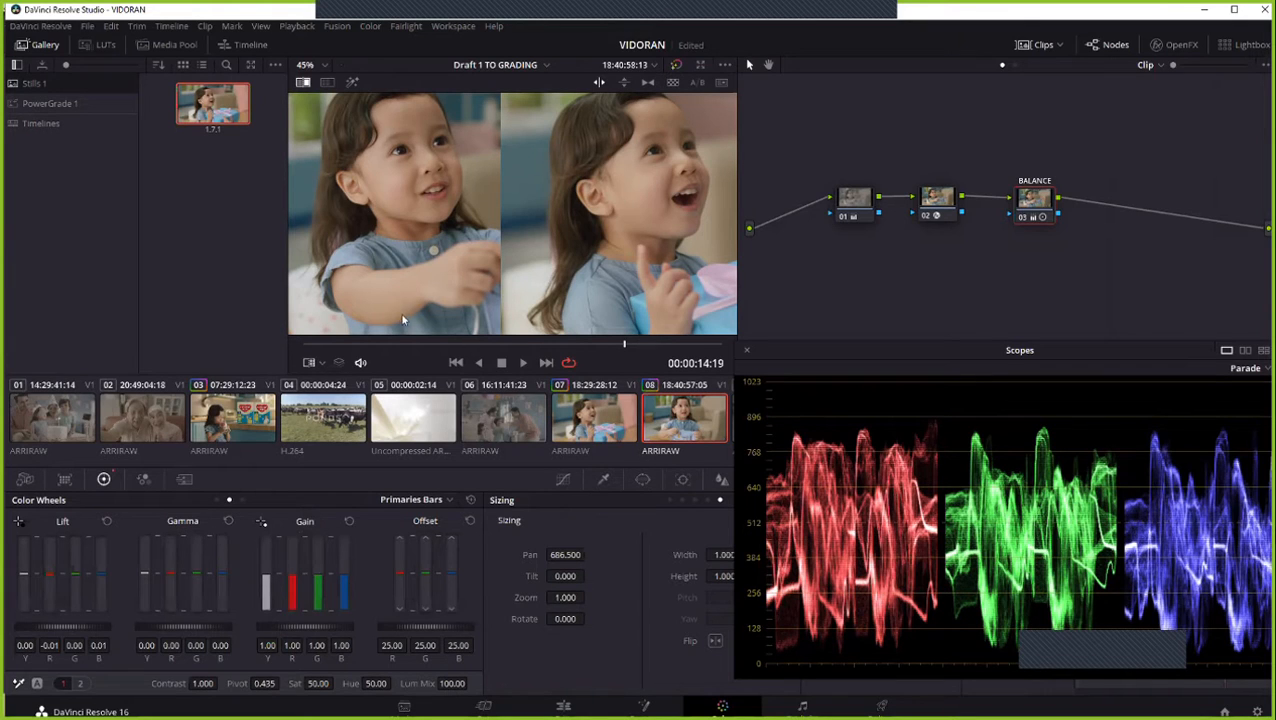
left_click_drag(467, 205, 437, 229)
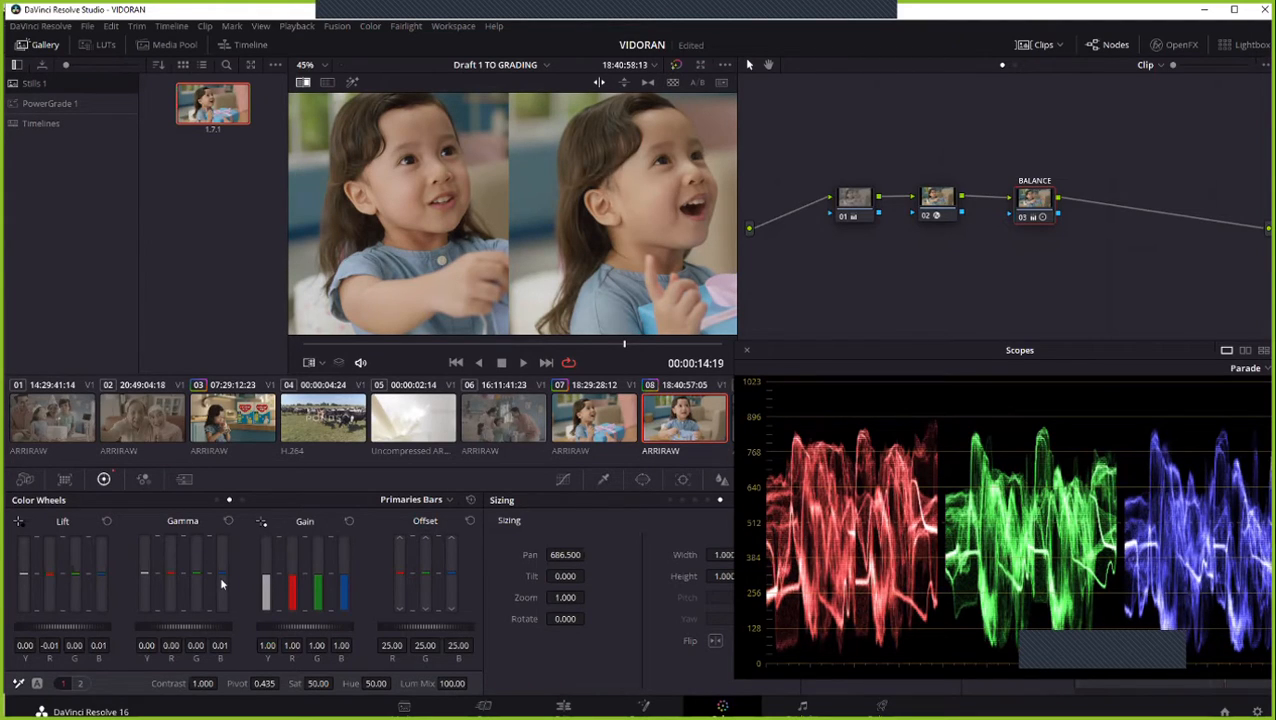
- Compare the shots across the wipe with the BALANCE node's Gamma blue at 0.00, then return it to 0.01
scroll(490, 163, "down", 2)
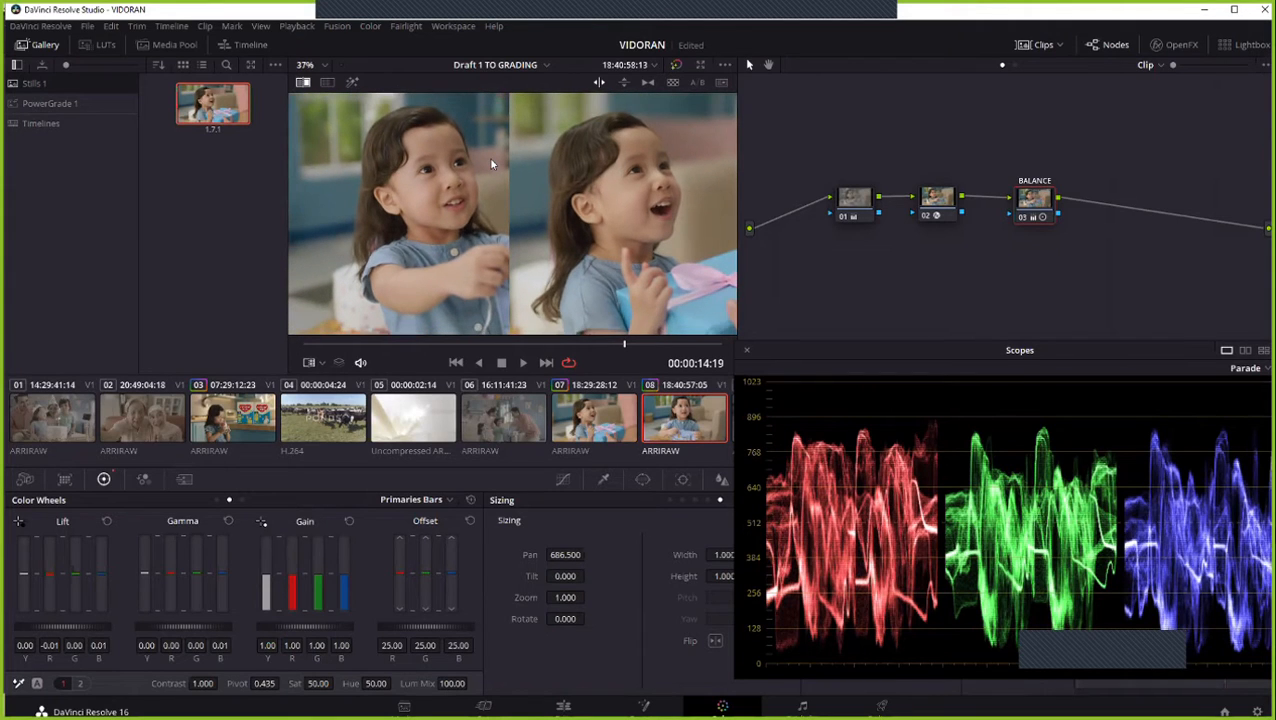
left_click_drag(490, 163, 478, 163)
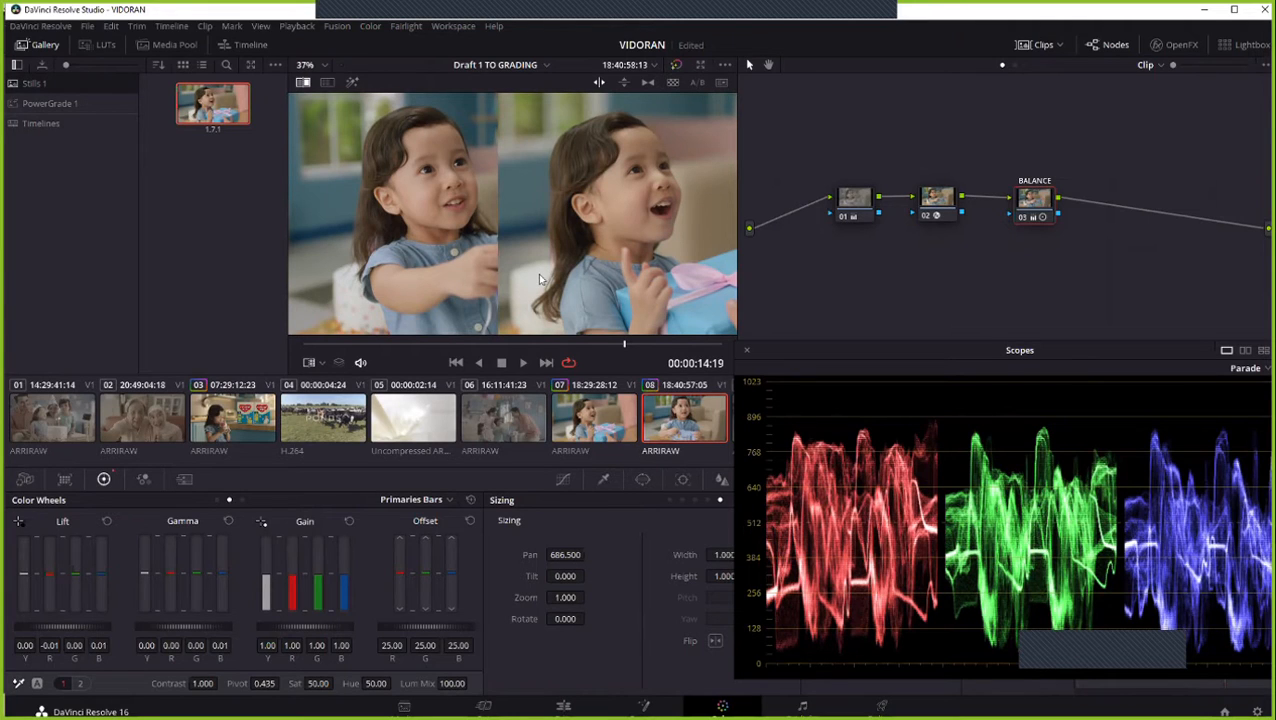
scroll(482, 268, "down", 1)
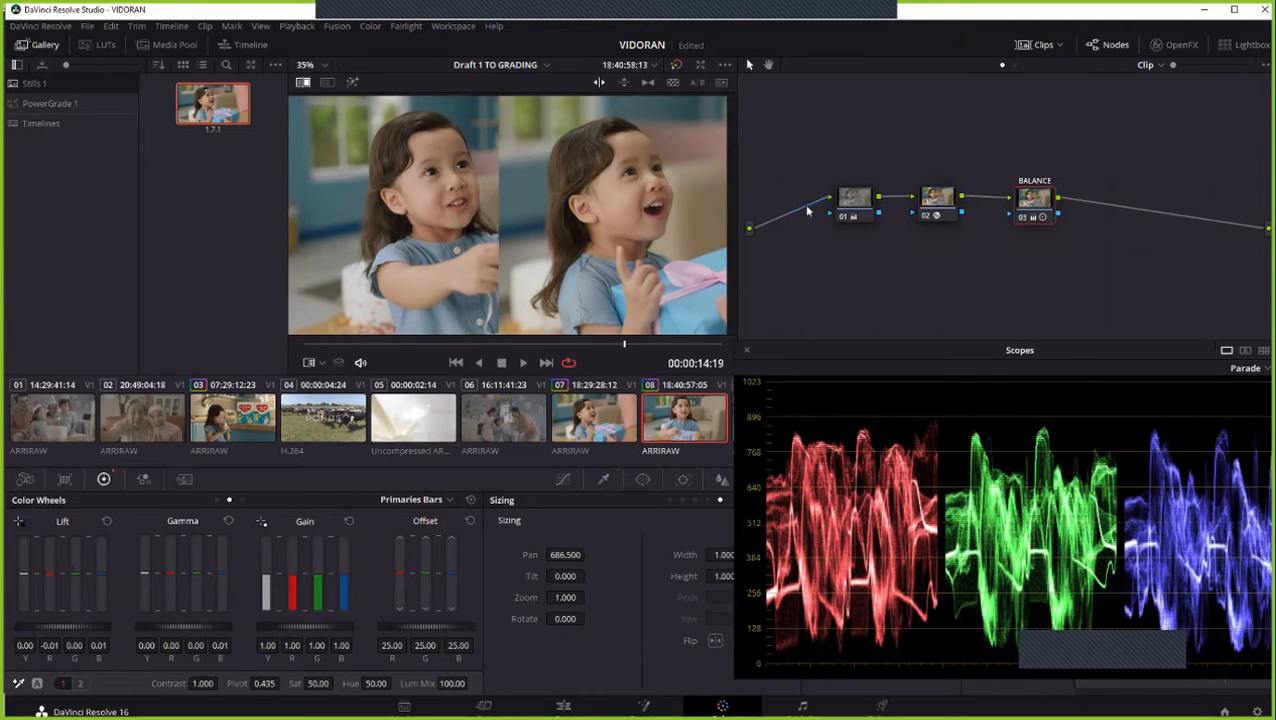
scroll(405, 207, "up", 3)
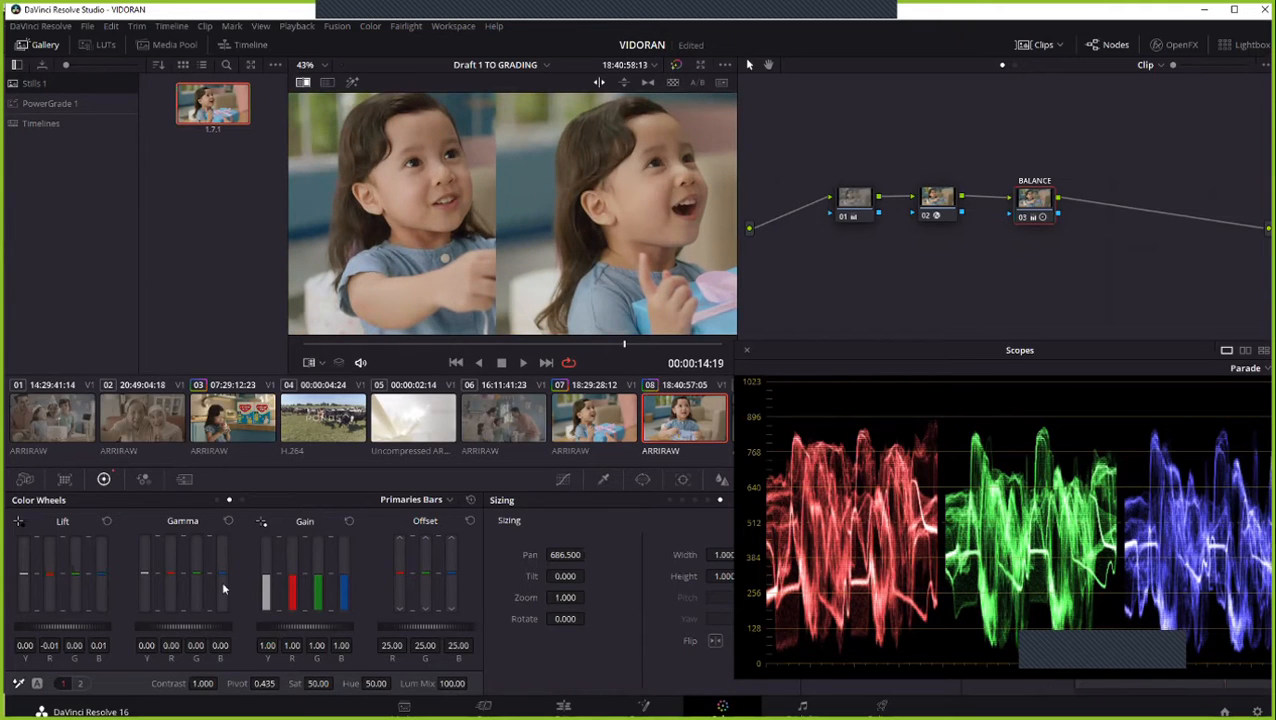
left_click_drag(223, 588, 223, 587)
scroll(591, 195, "down", 2)
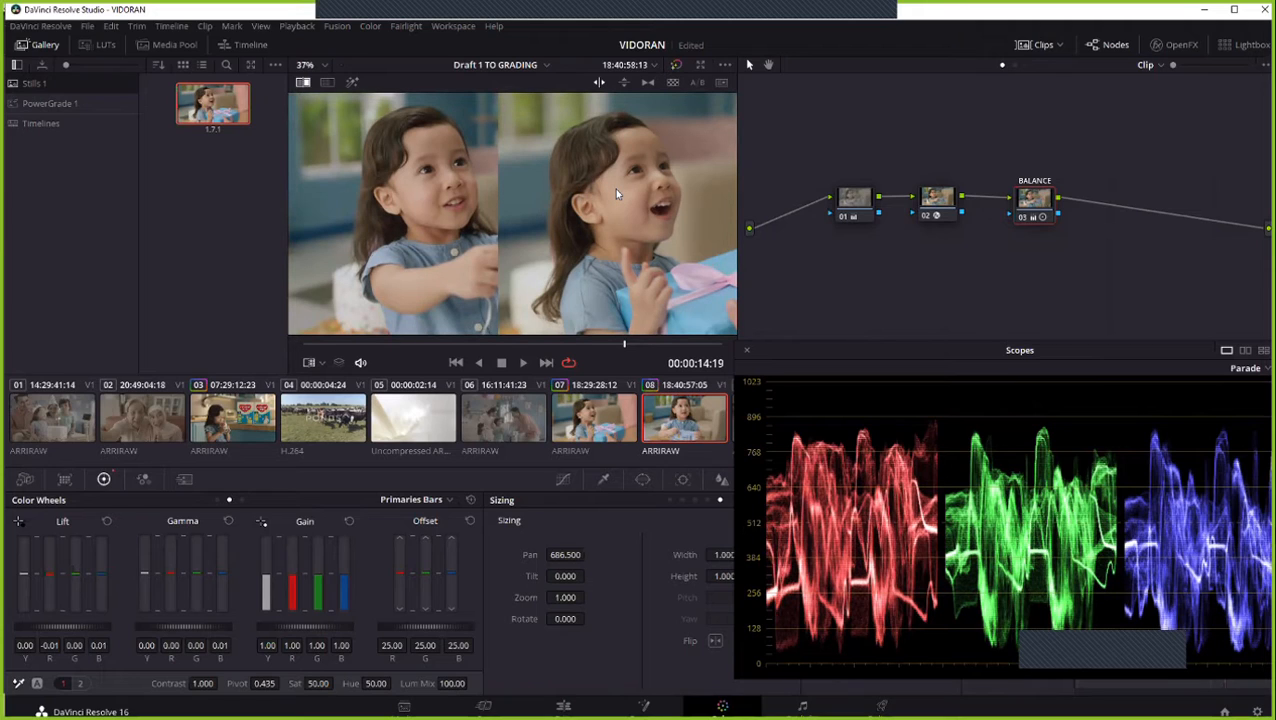
- Set the overall Gain of node 01 to 1.01 and check the faces up close
left_click(847, 204)
left_click_drag(305, 626, 296, 626)
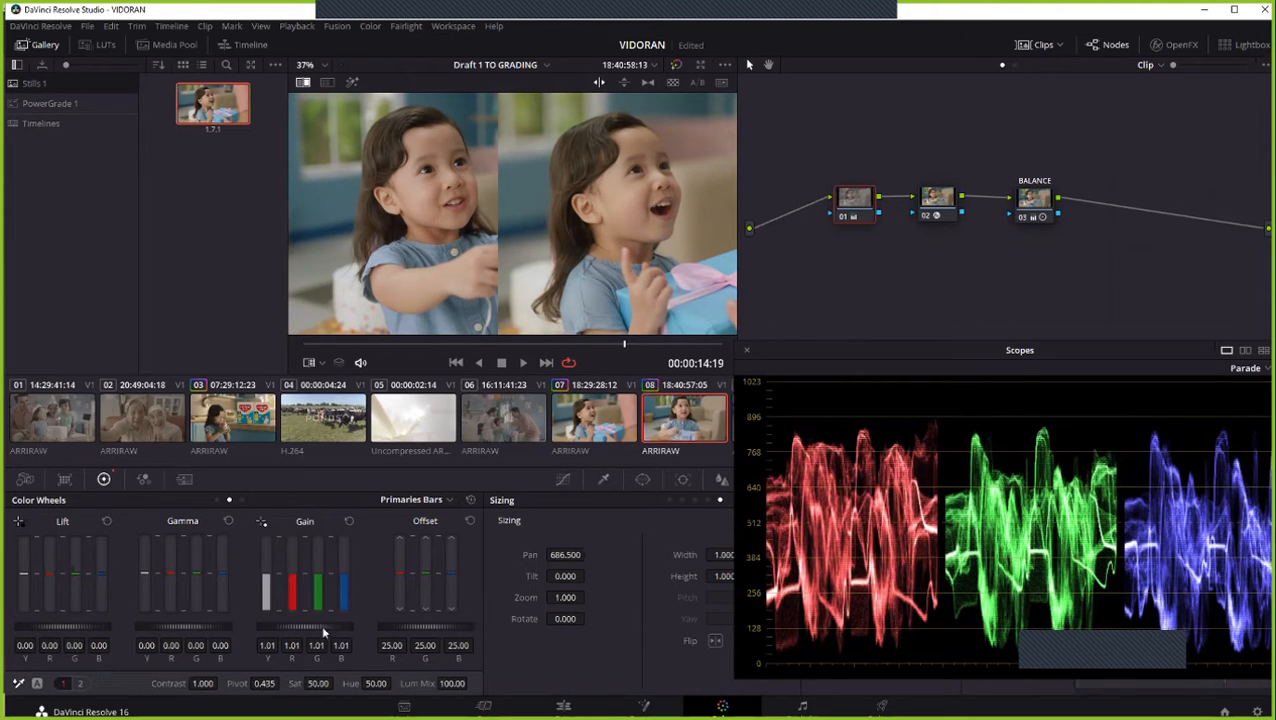
scroll(465, 190, "up", 2)
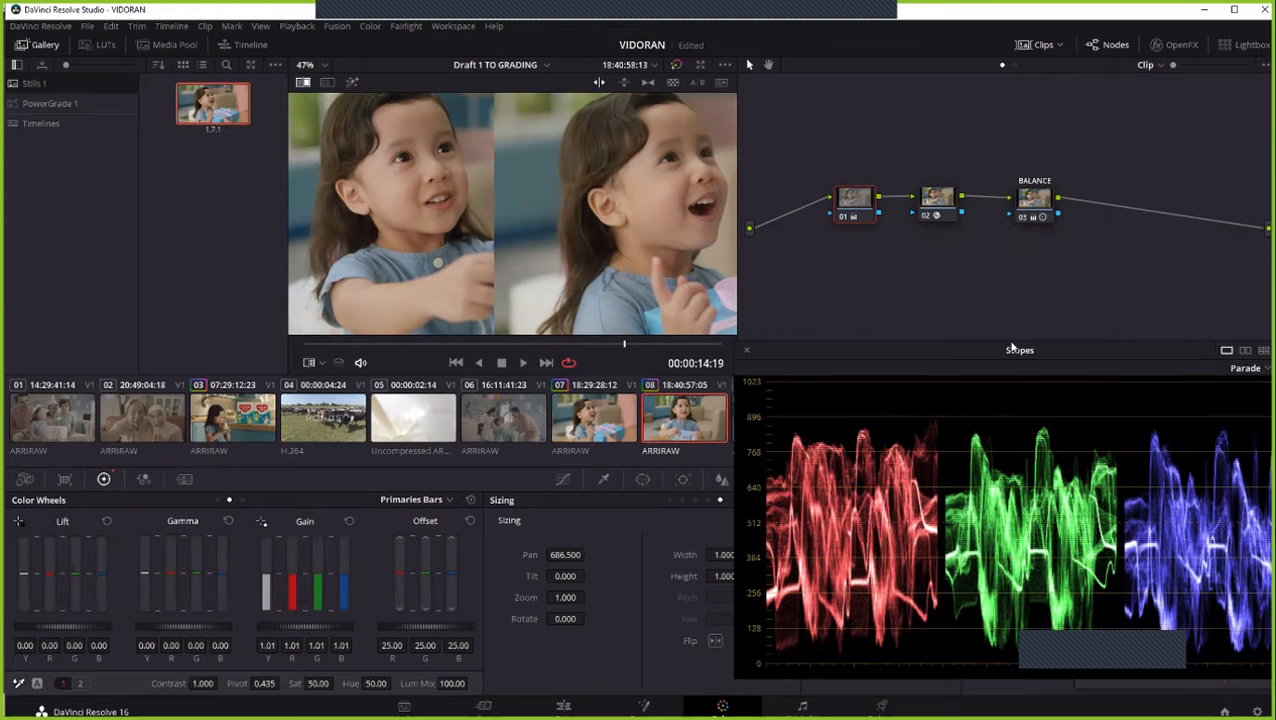
- Reposition the scopes window so all three channels are in view and turn off the reference wipe on clip 08
left_click_drag(976, 350, 935, 288)
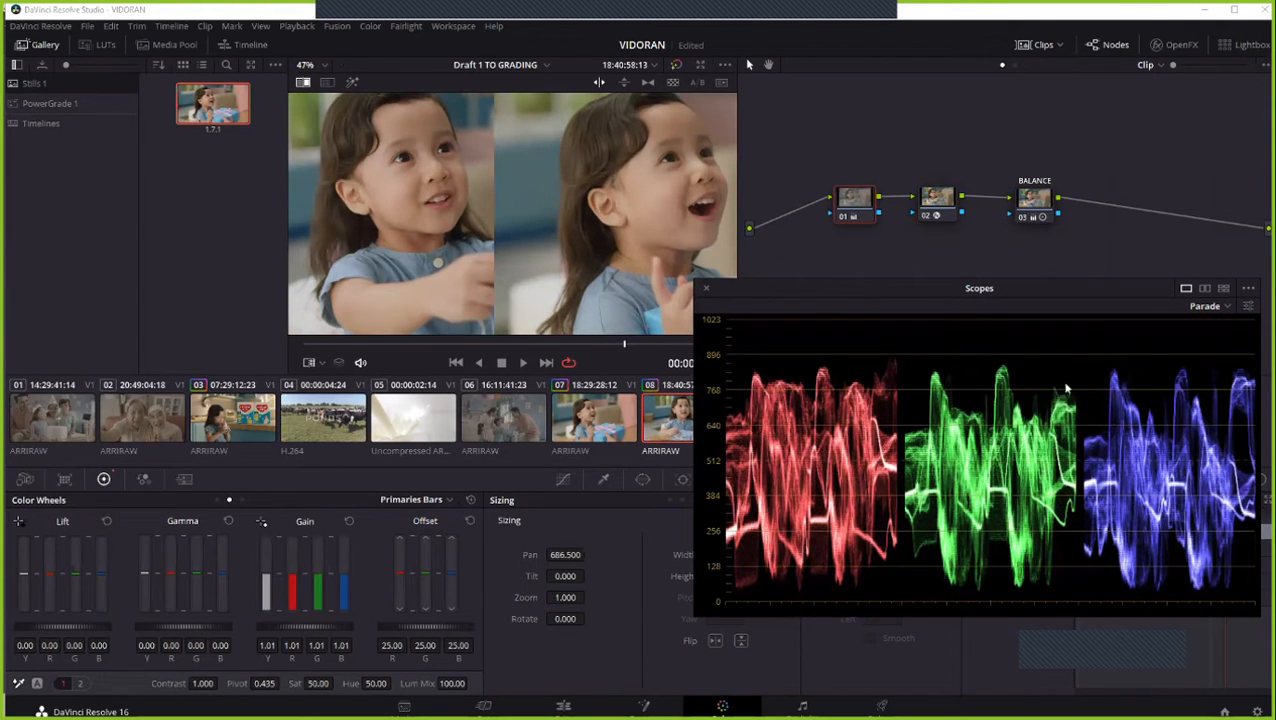
scroll(451, 231, "down", 4)
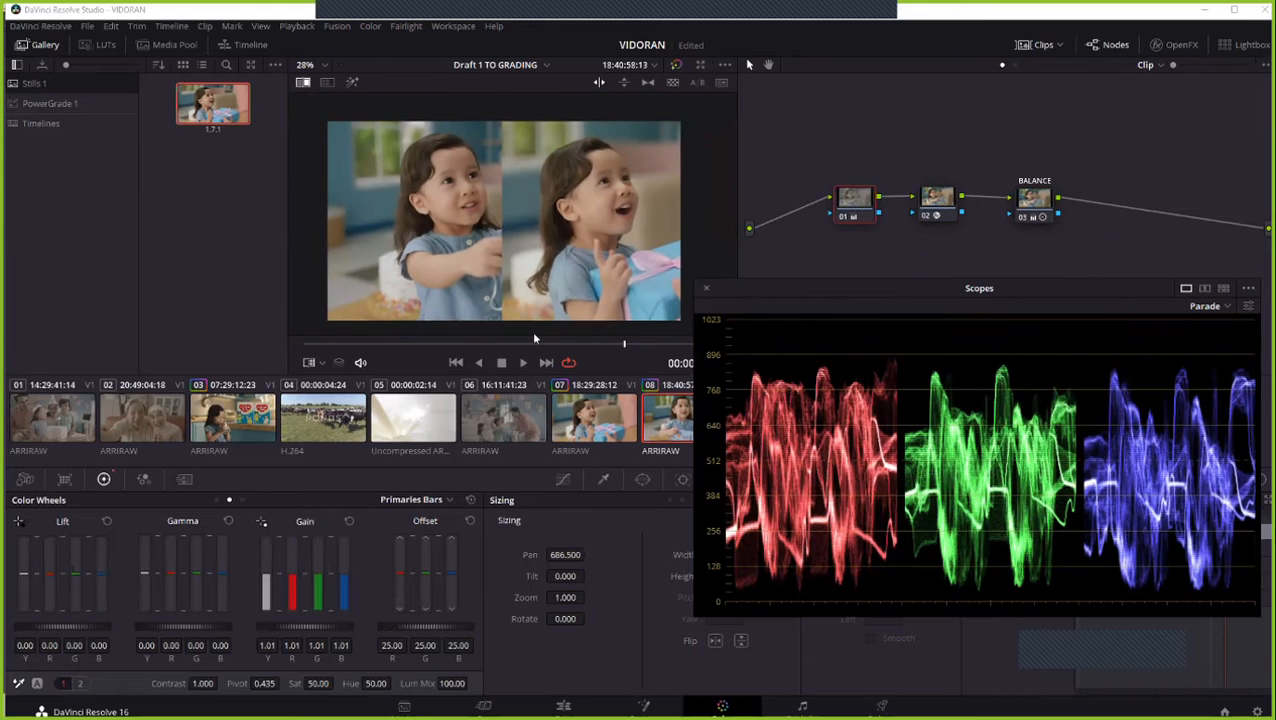
right_click(491, 237)
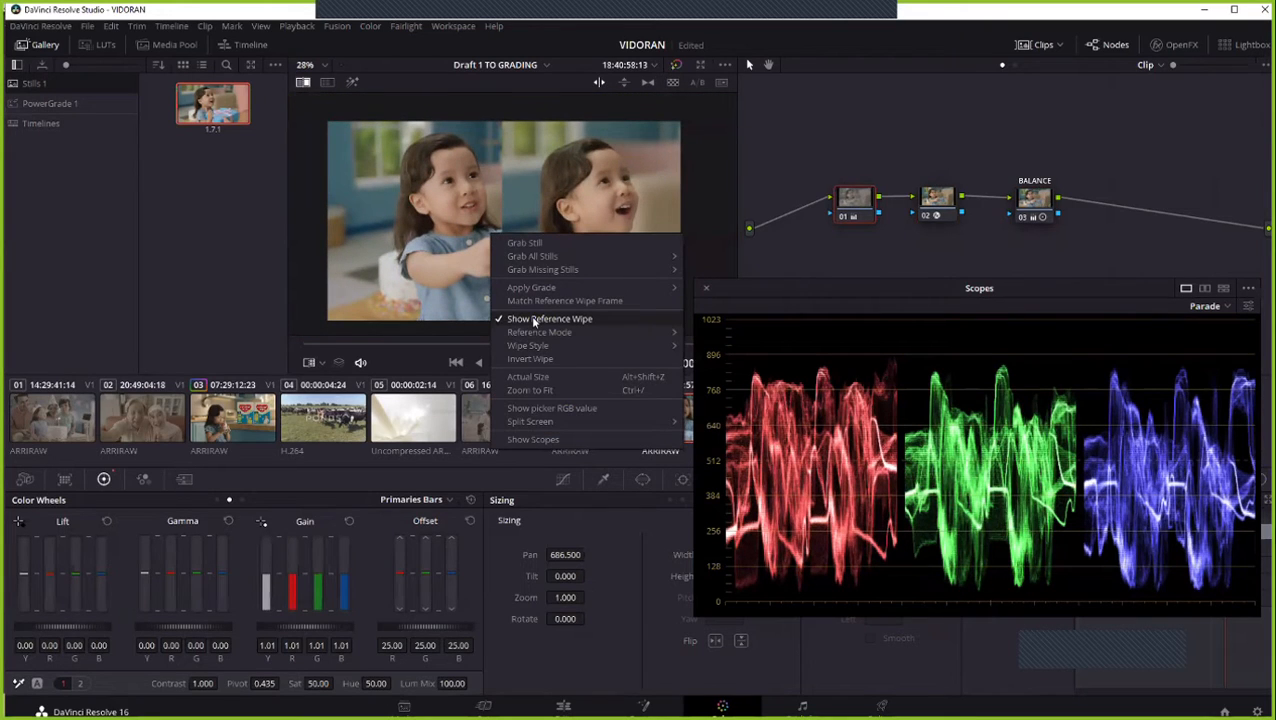
left_click(536, 319)
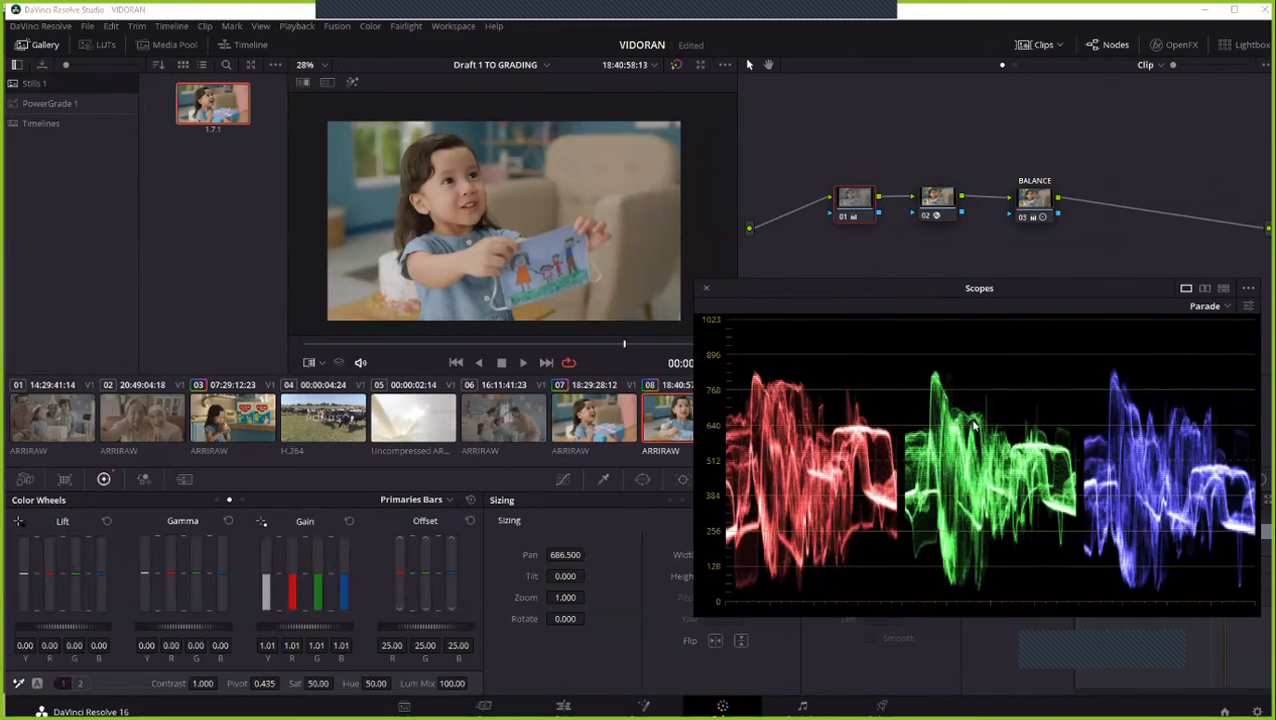
- Move the scopes window clear of the thumbnails and select clip 07 to compare its full frame and parade
left_click_drag(844, 291, 962, 337)
left_click(612, 416)
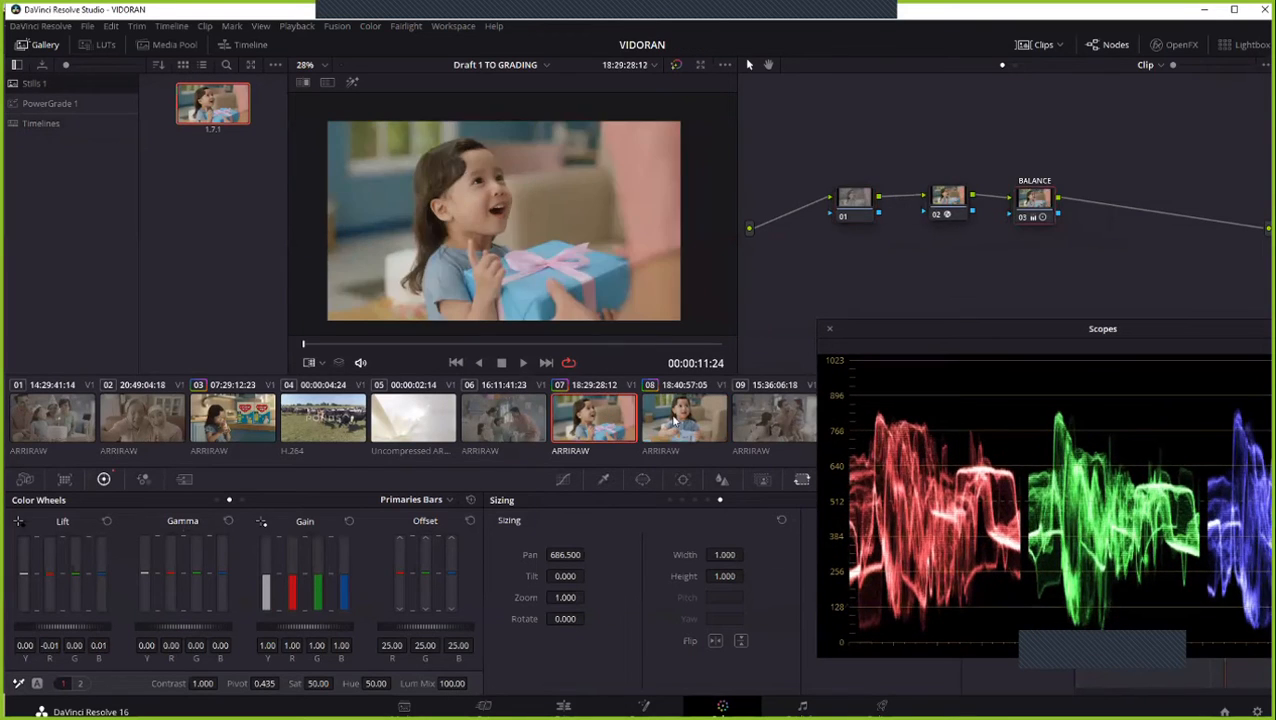
left_click(568, 366)
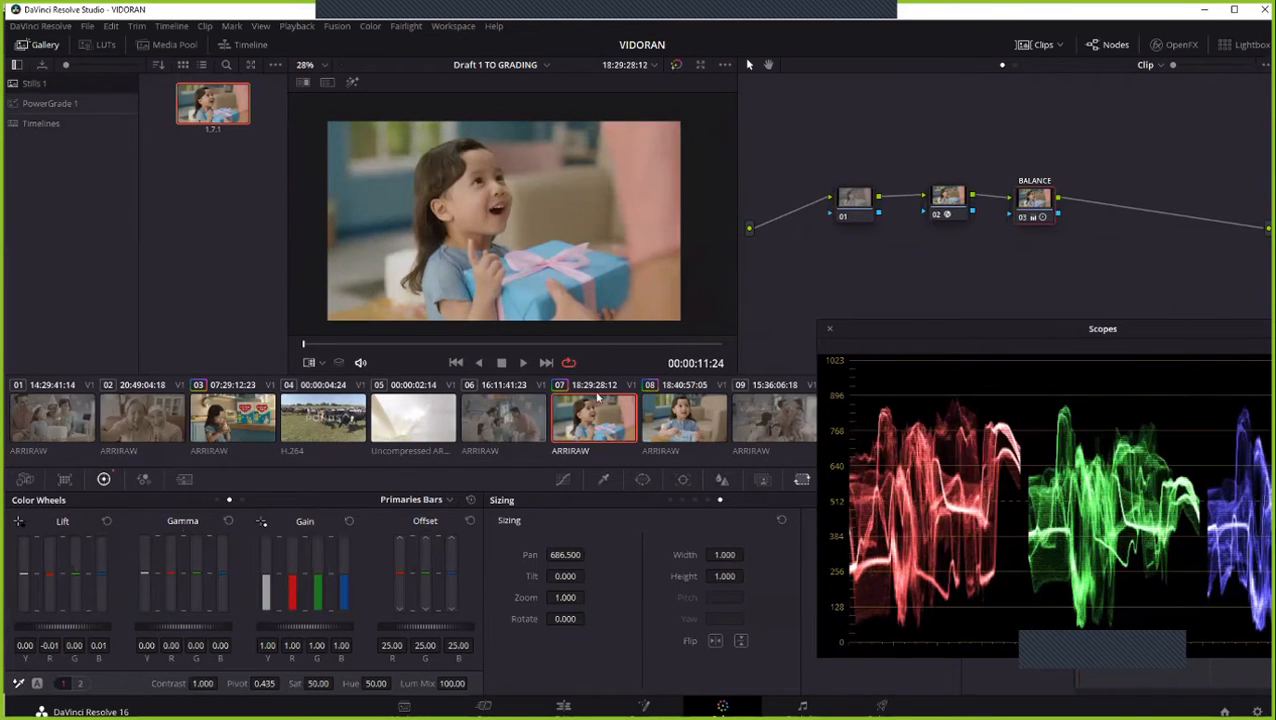
- Flip between clips 07 and 08 to compare skin tones and parade traces, and play through clip 07 with looping off
key("Down")
key("Up")
key("Down")
key("Up")
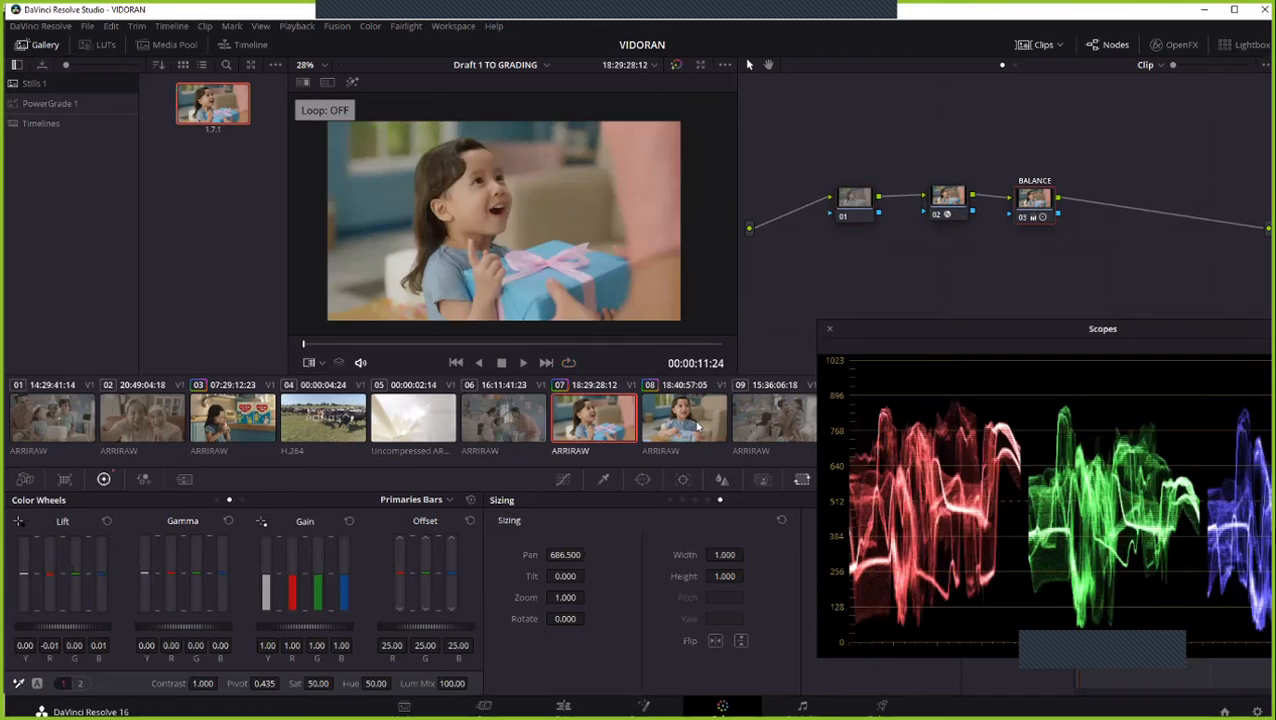
key("Down")
key("Up")
key("Down")
key("Up")
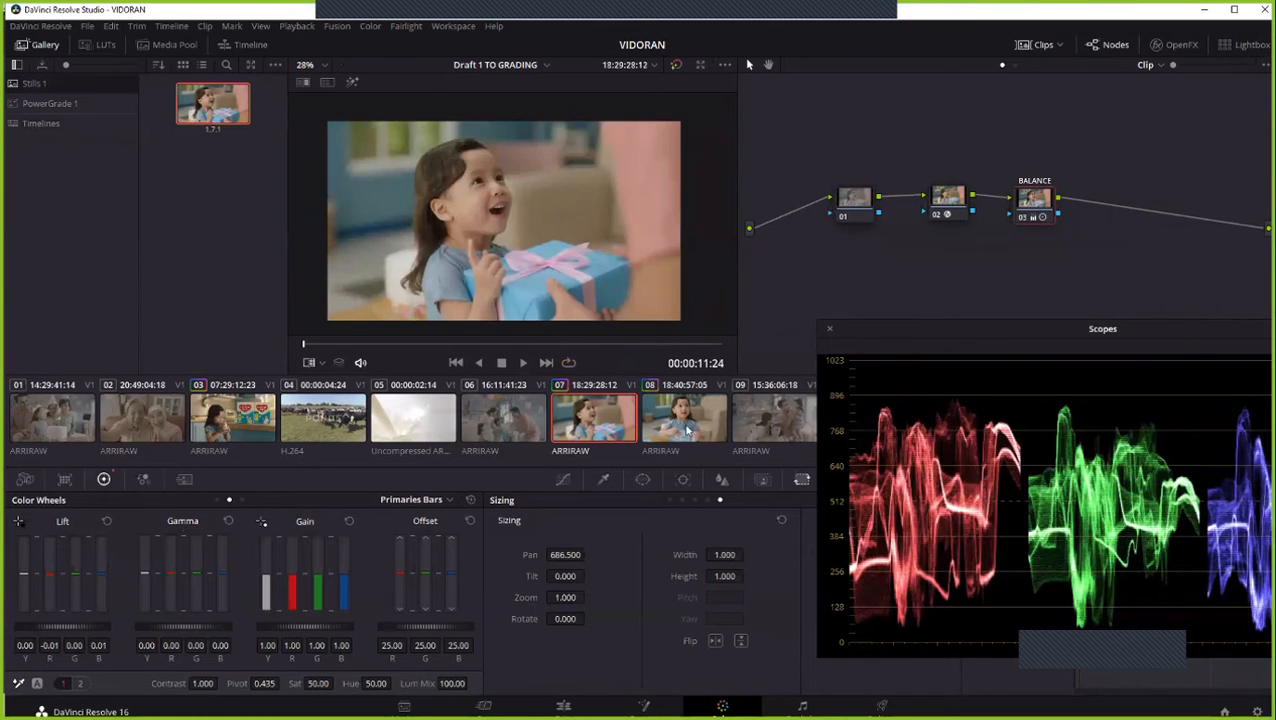
key("Down")
key("Up")
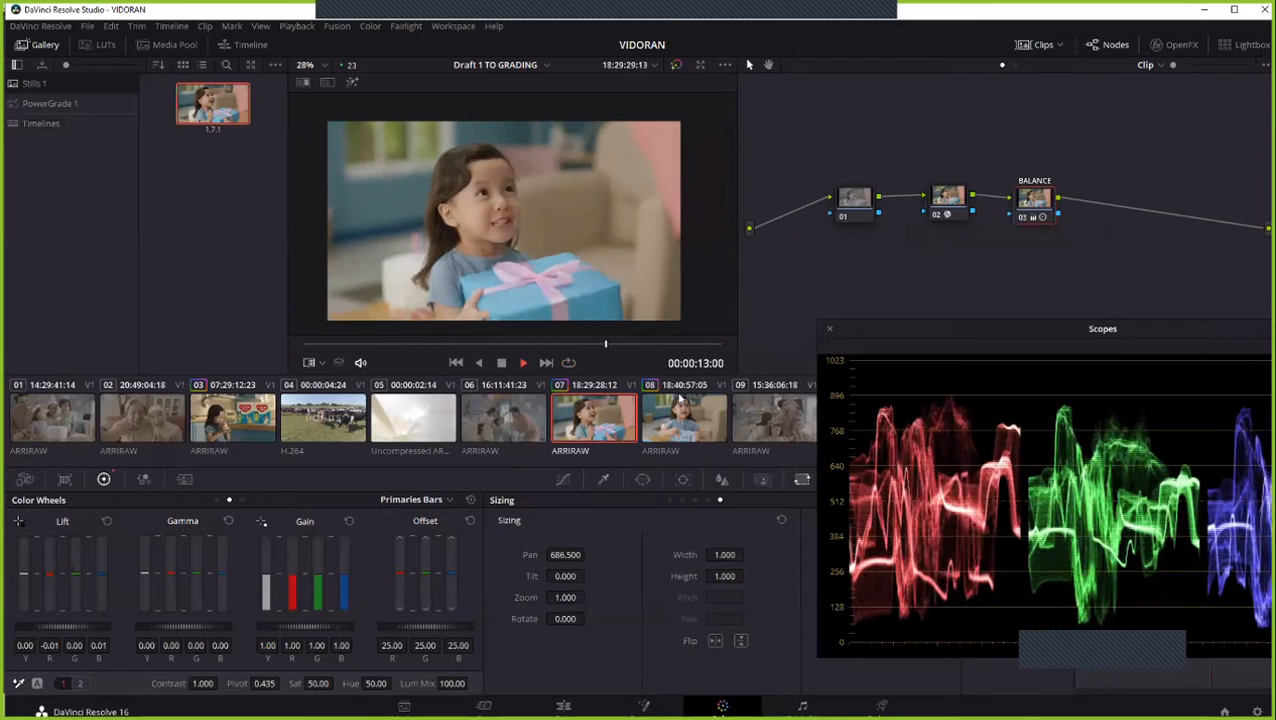
key("space")
left_click(610, 440)
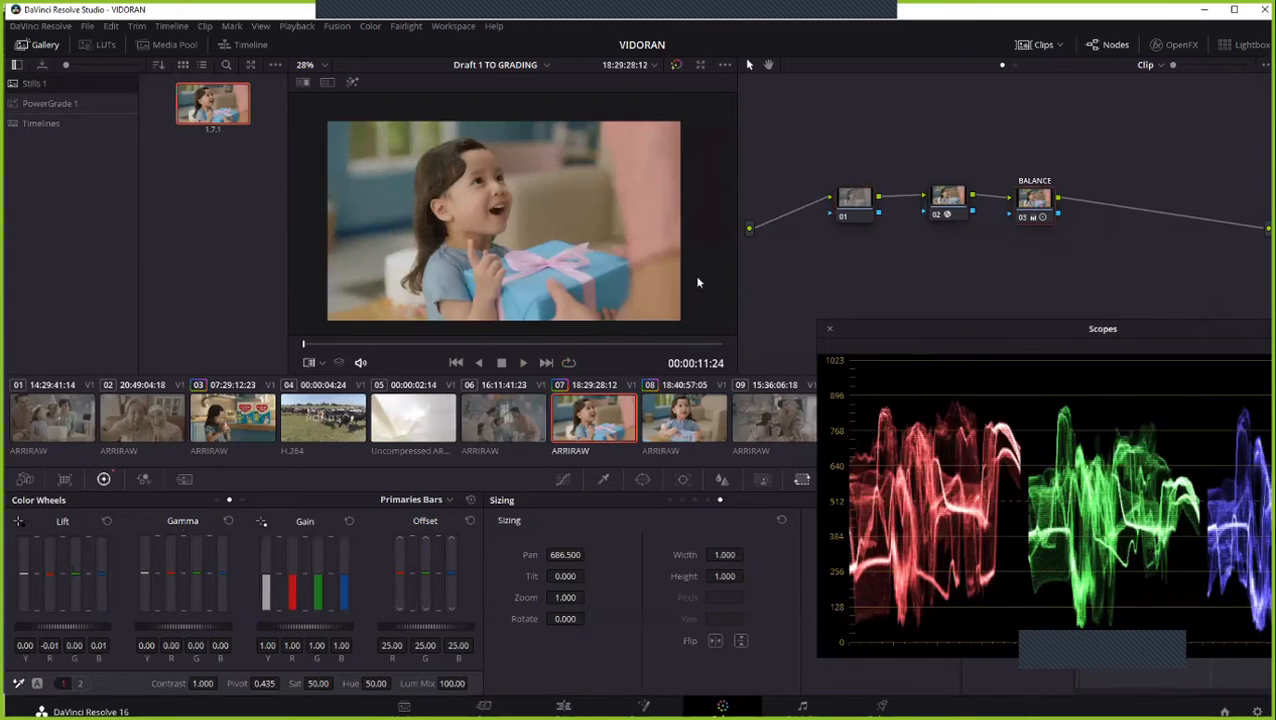
- Show the reference wipe on clip 08 and go to its frame at 00:00:14:23 to compare both faces up close
key("Down")
scroll(666, 251, "up", 2)
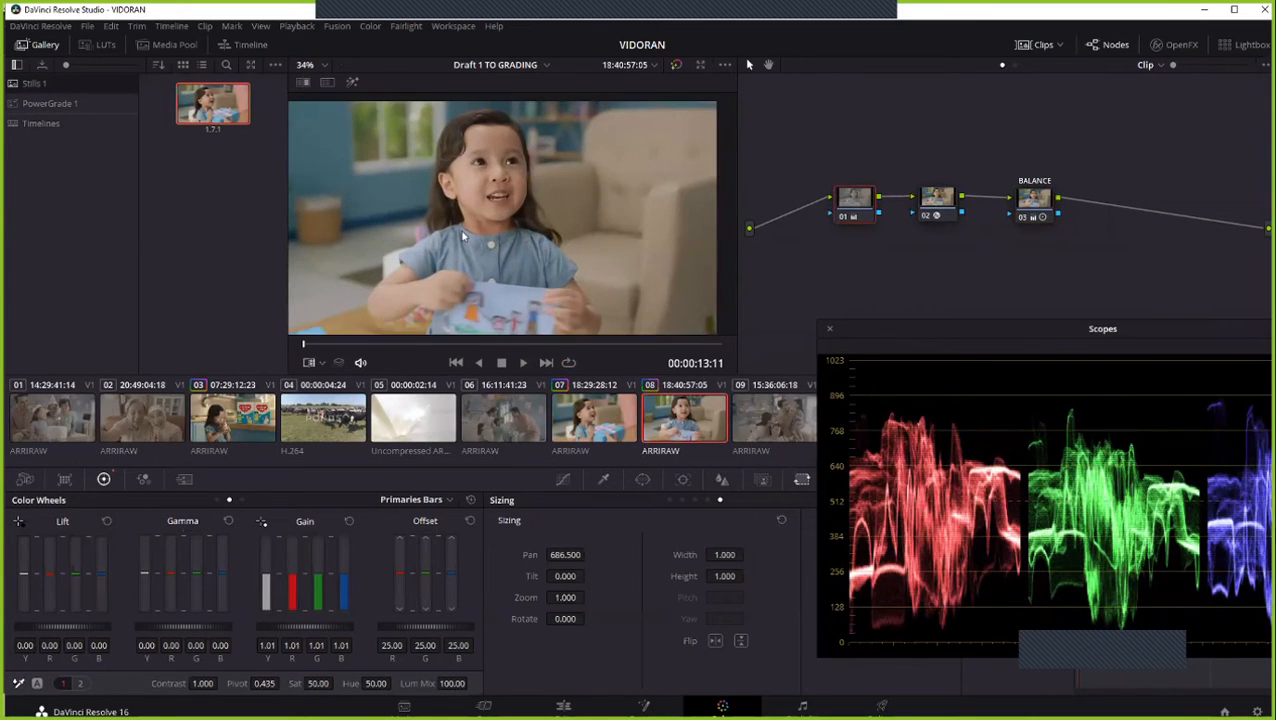
right_click(530, 291)
left_click(586, 373)
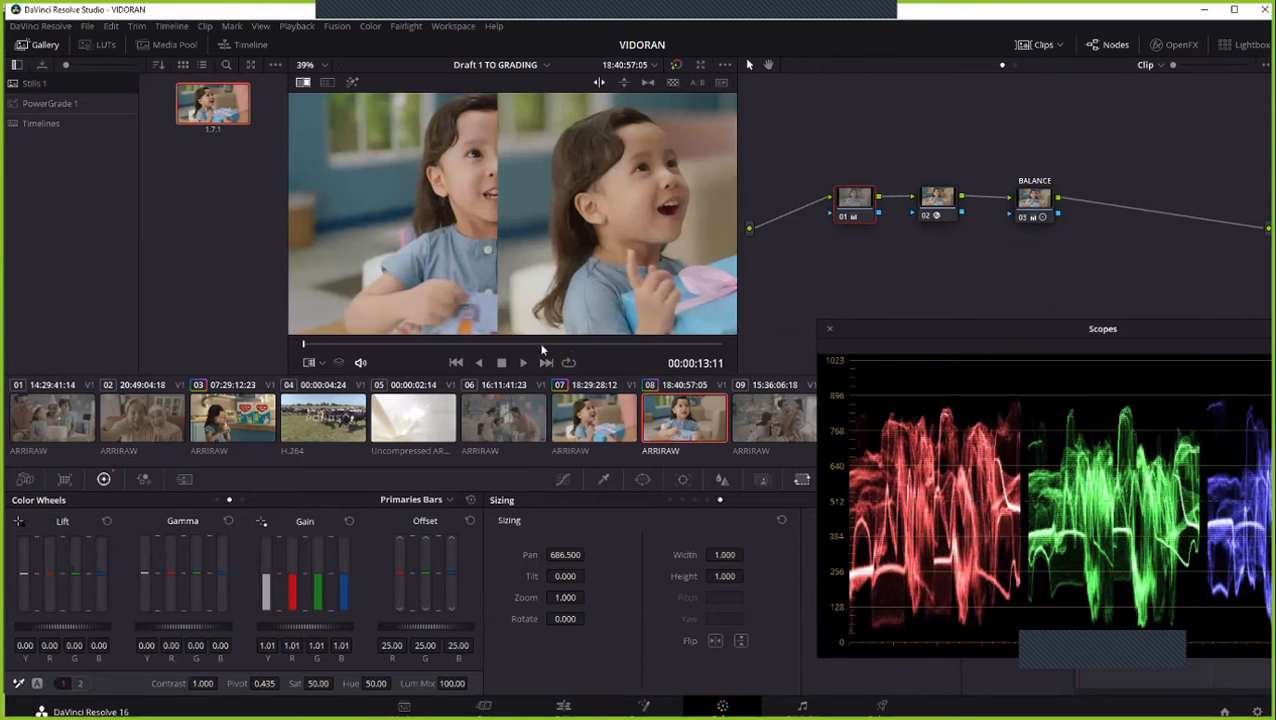
left_click(662, 343)
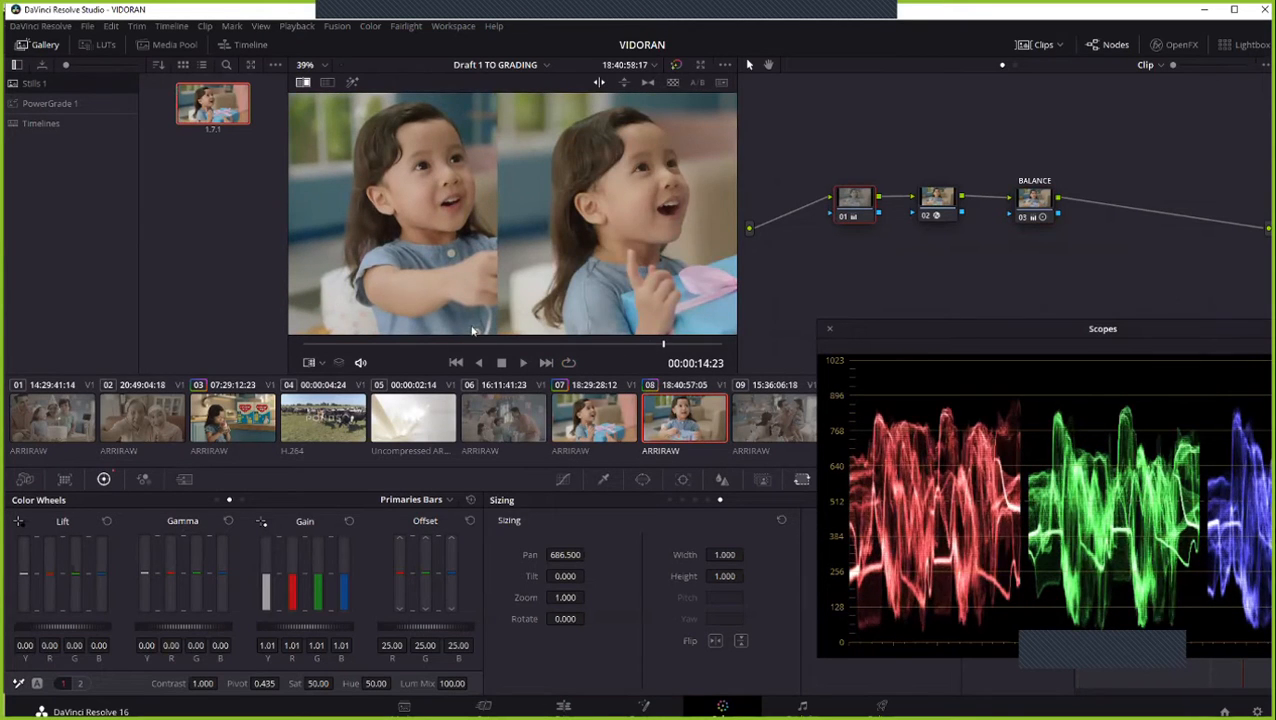
- Set clip 08's Camera Raw Tint to 0.00
left_click(25, 479)
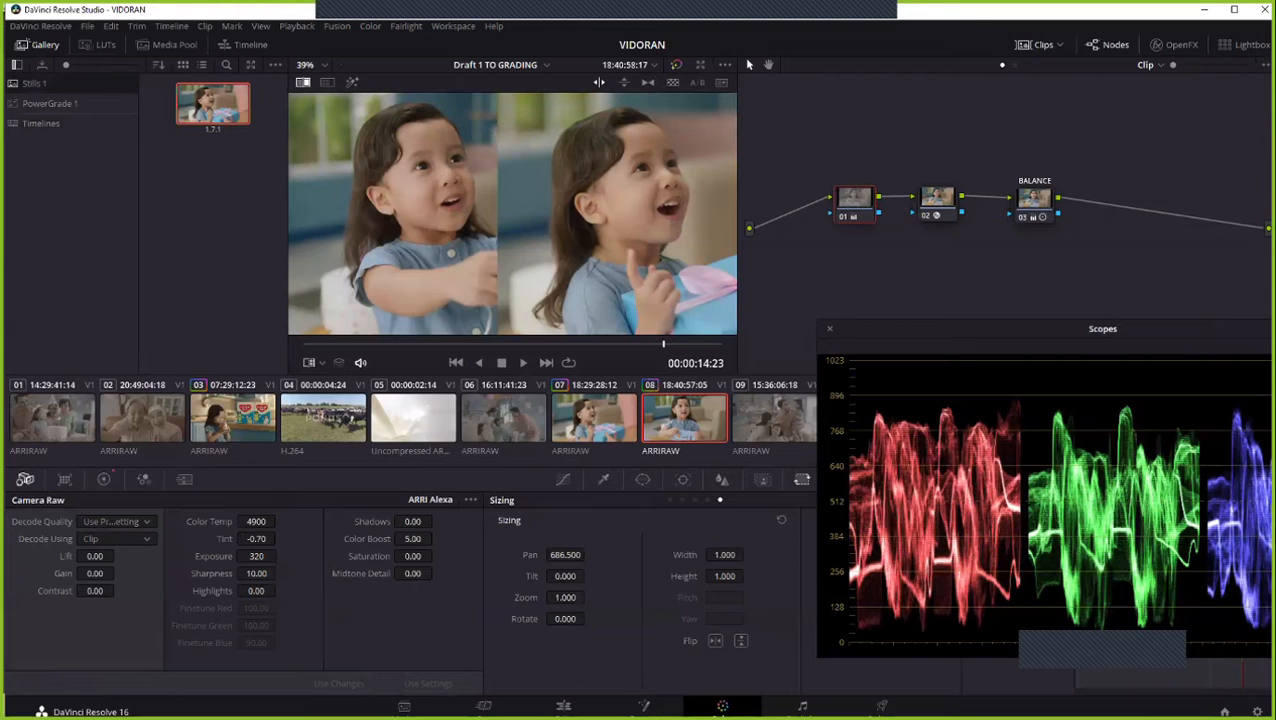
left_click(279, 538)
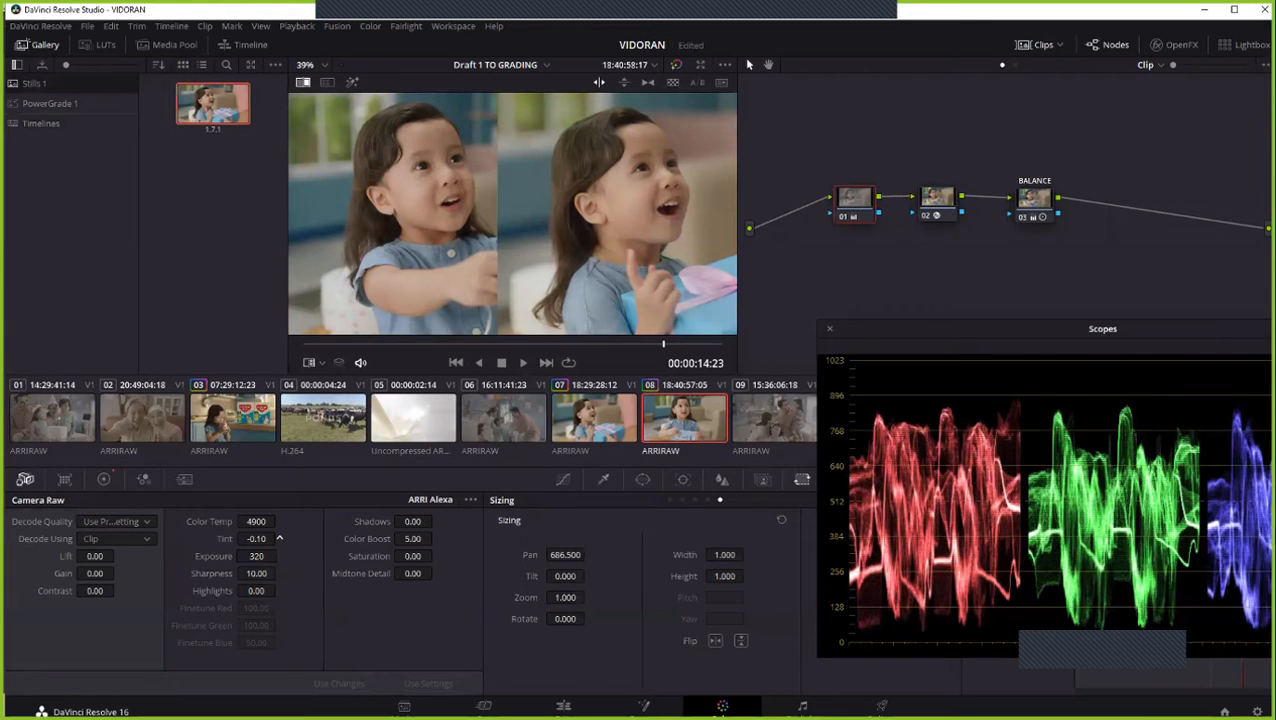
left_click(279, 538)
- Turn off the reference wipe on clip 08 and alternate between clips 07 and 08 to compare their full frames
scroll(515, 270, "down", 2)
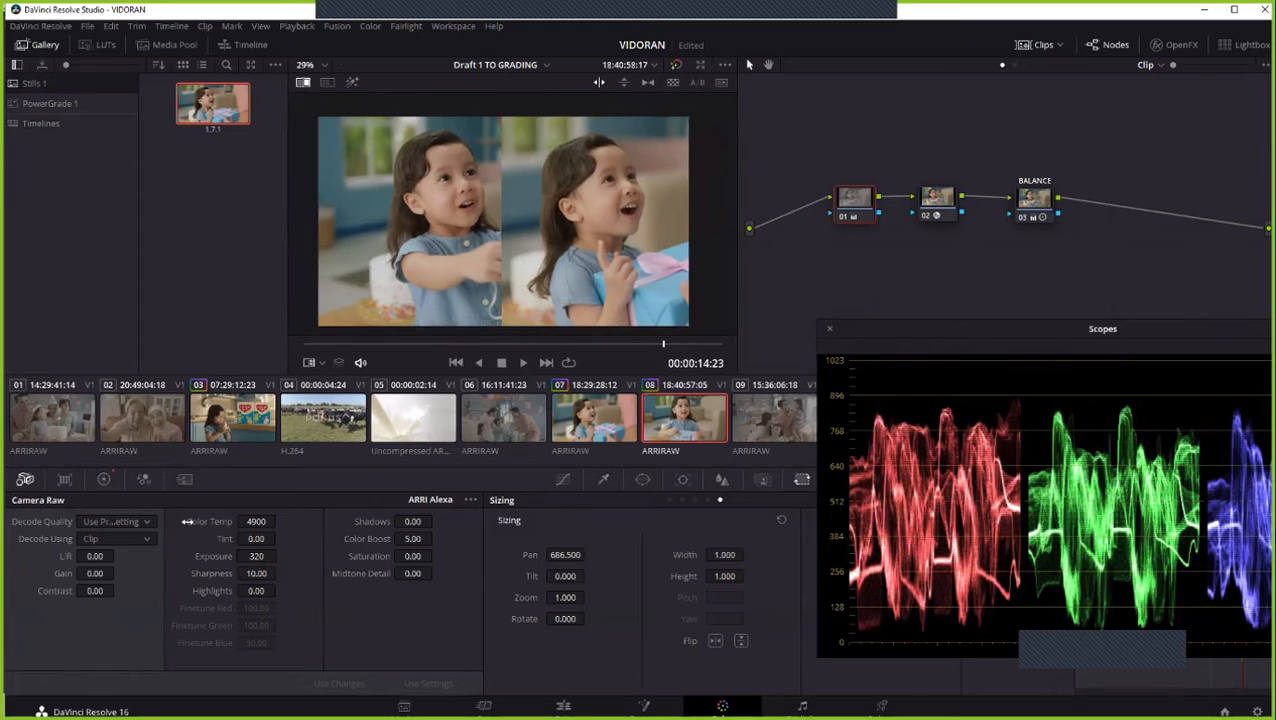
right_click(583, 220)
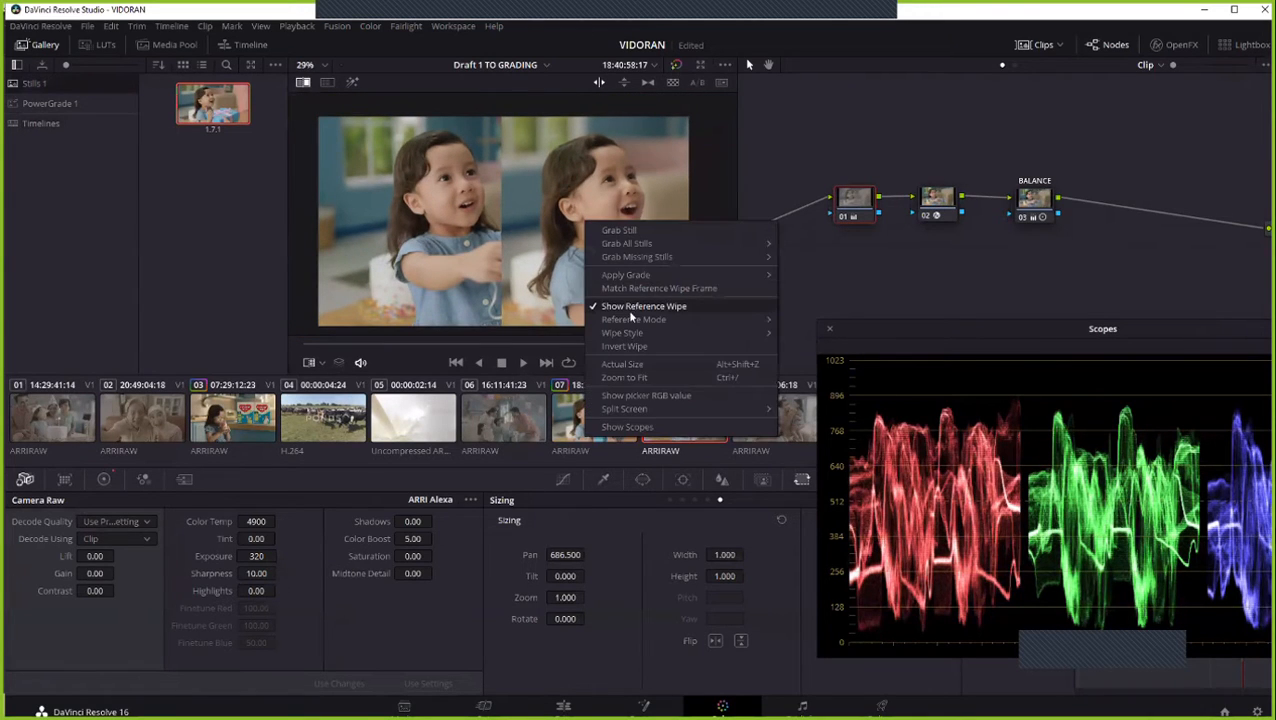
left_click(629, 305)
left_click(575, 432)
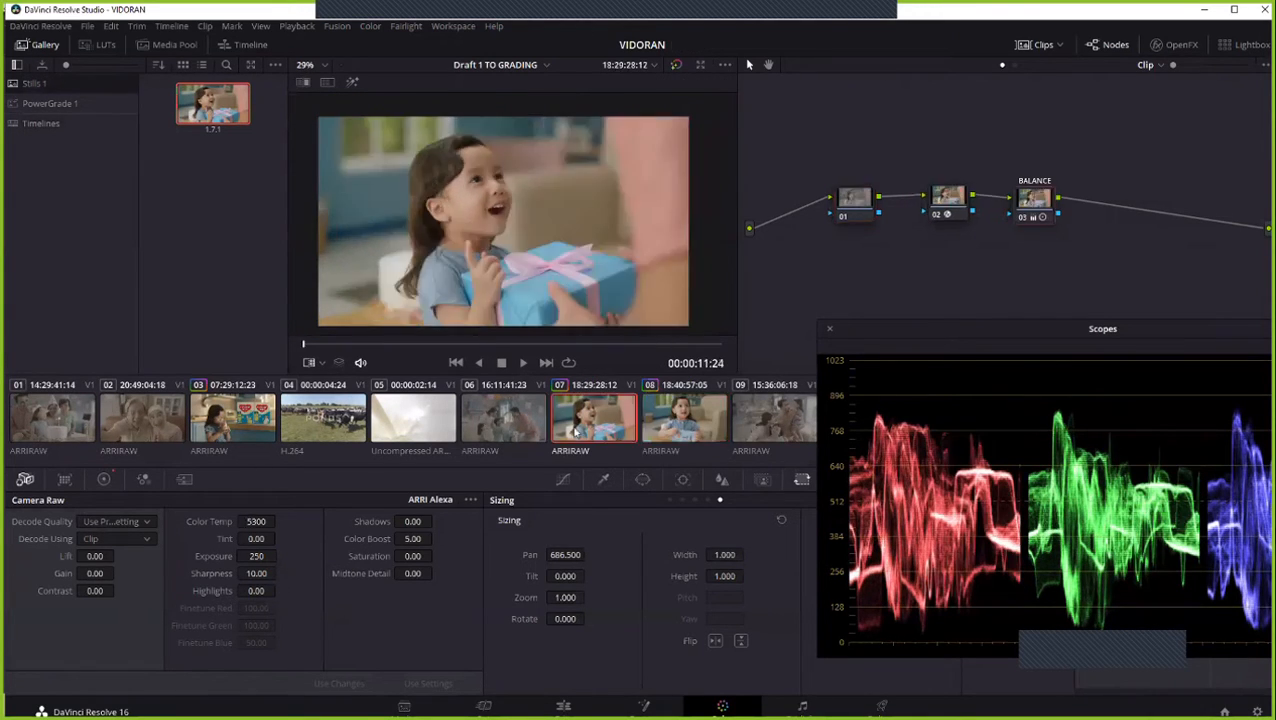
left_click(676, 427)
left_click(612, 428)
left_click(668, 427)
left_click(612, 428)
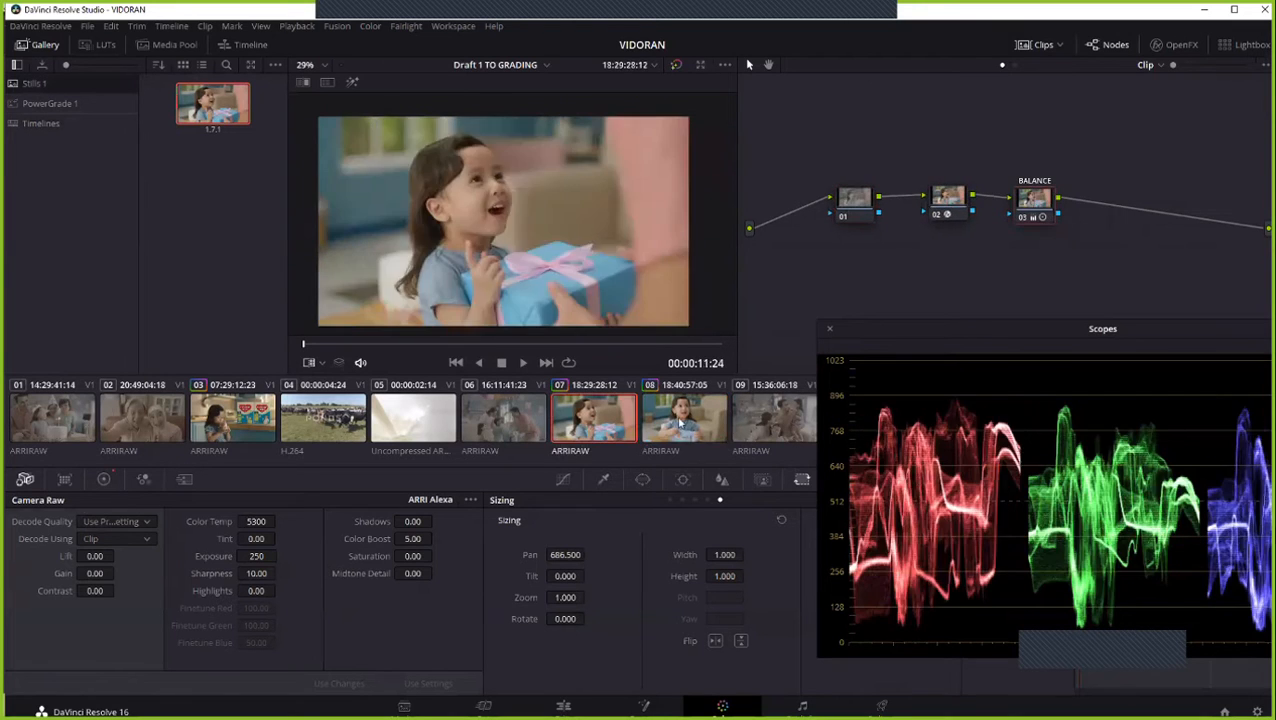
- Set clip 08's Camera Raw Tint to -0.30 and check it against clip 07 by switching between the two shots
left_click(668, 427)
left_click_drag(261, 537, 247, 537)
left_click(630, 419)
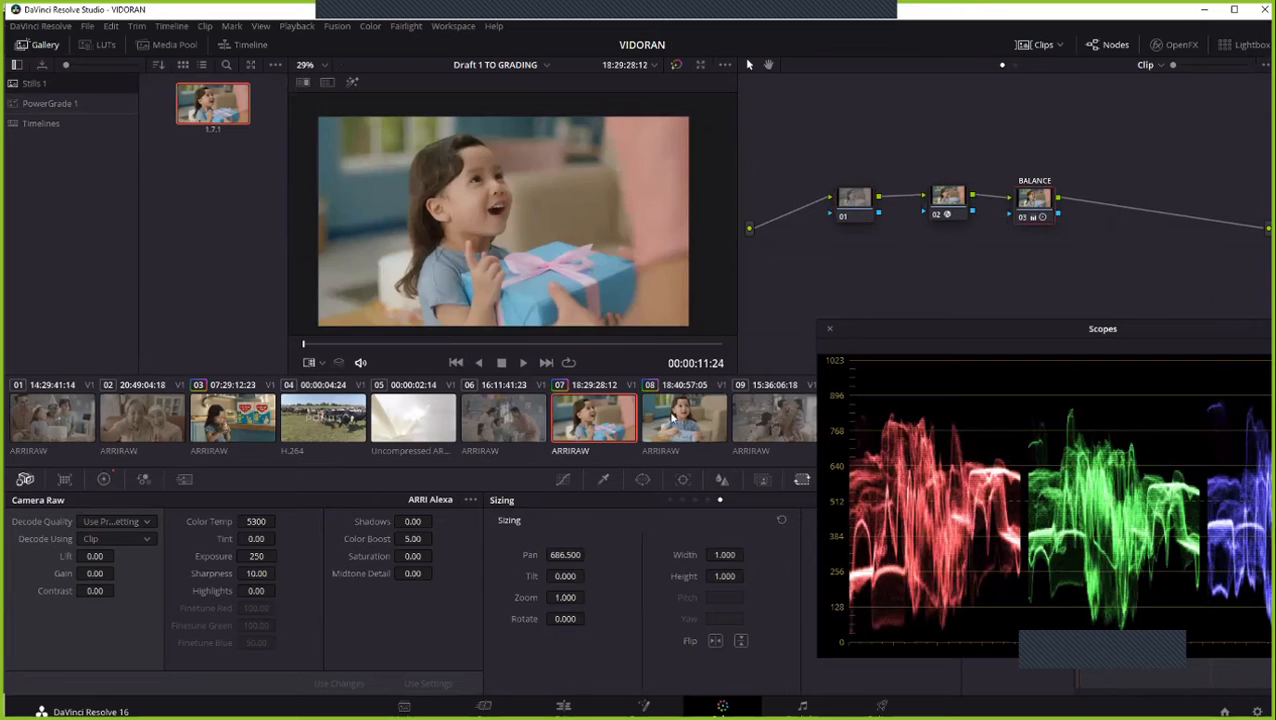
left_click(686, 417)
left_click(625, 423)
left_click(674, 423)
left_click(630, 428)
left_click(676, 425)
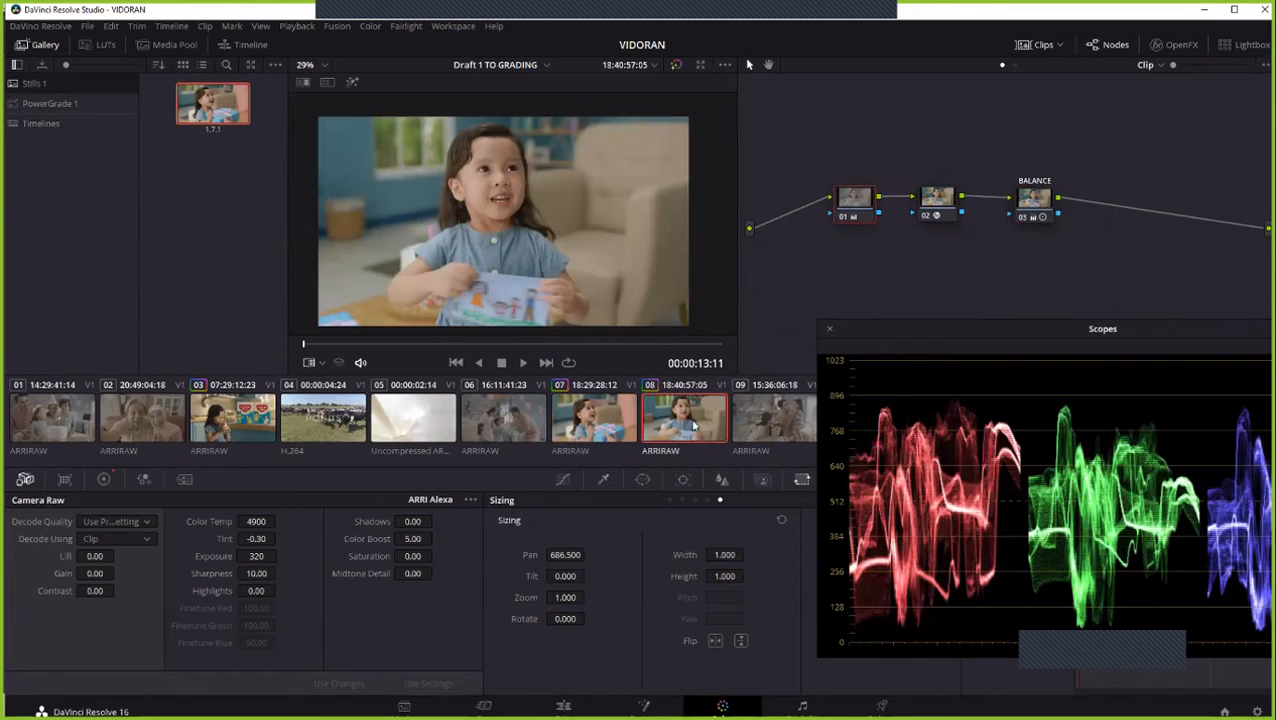
left_click(628, 426)
left_click(735, 426)
left_click(641, 431)
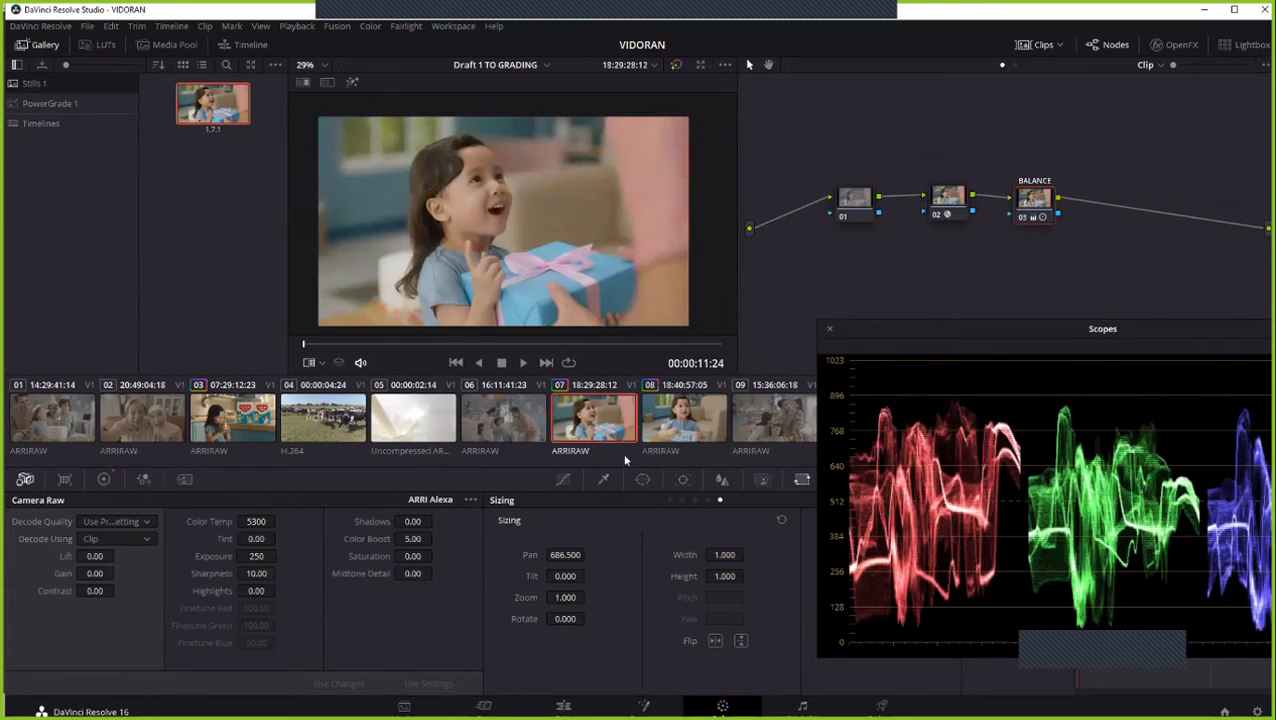
- Set clip 08's Color Temp to 5000 and check the match by switching between clips 07 and 08
left_click(262, 521)
type("5000")
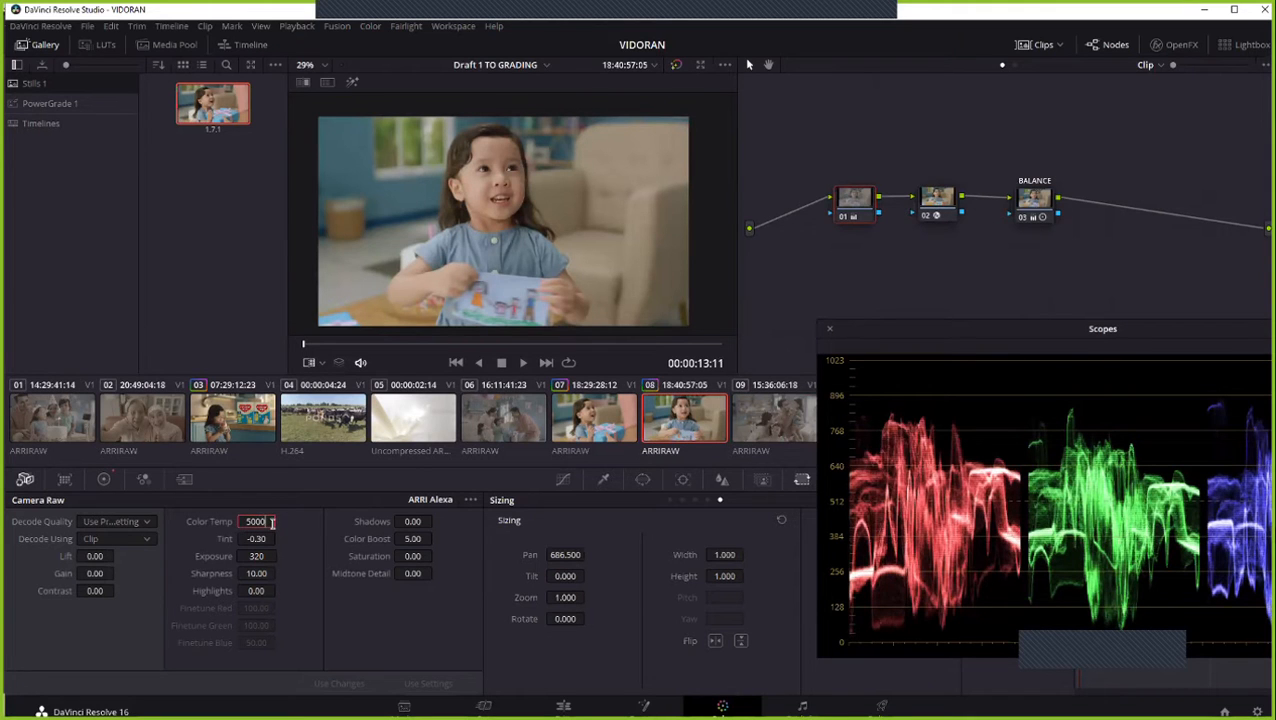
key("Return")
left_click(582, 424)
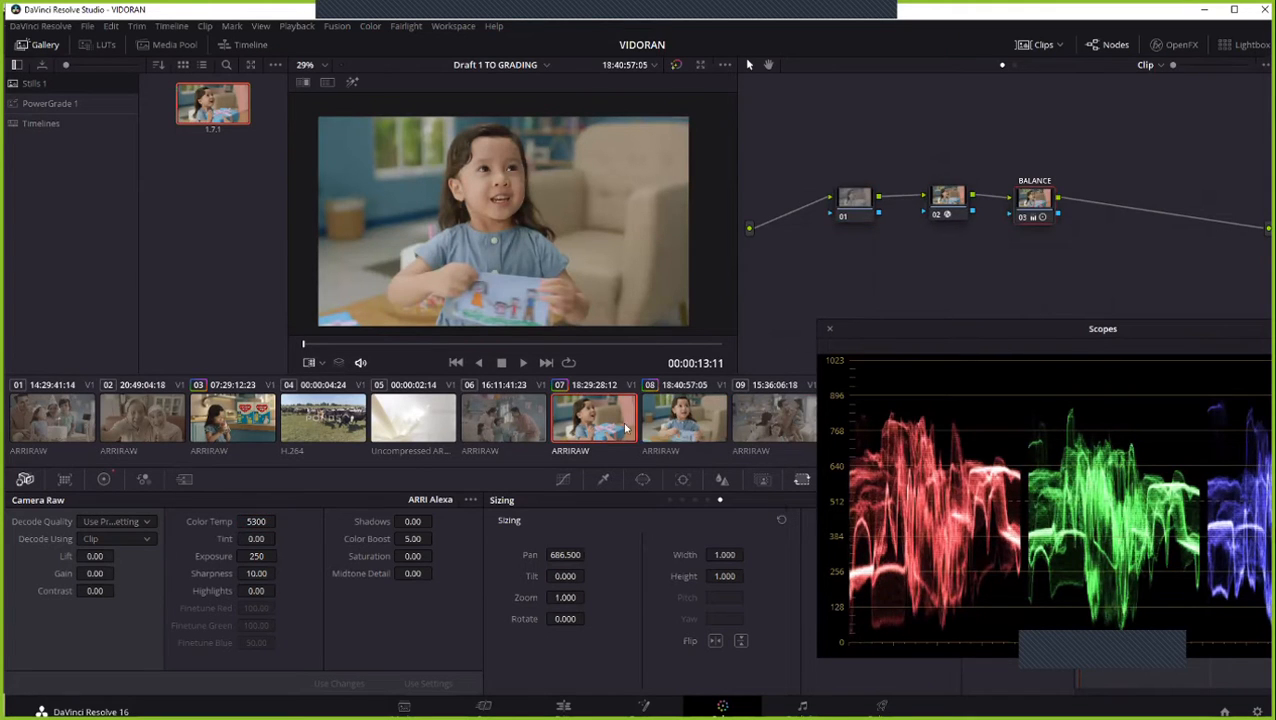
left_click(673, 425)
left_click(634, 428)
left_click(665, 428)
left_click(632, 428)
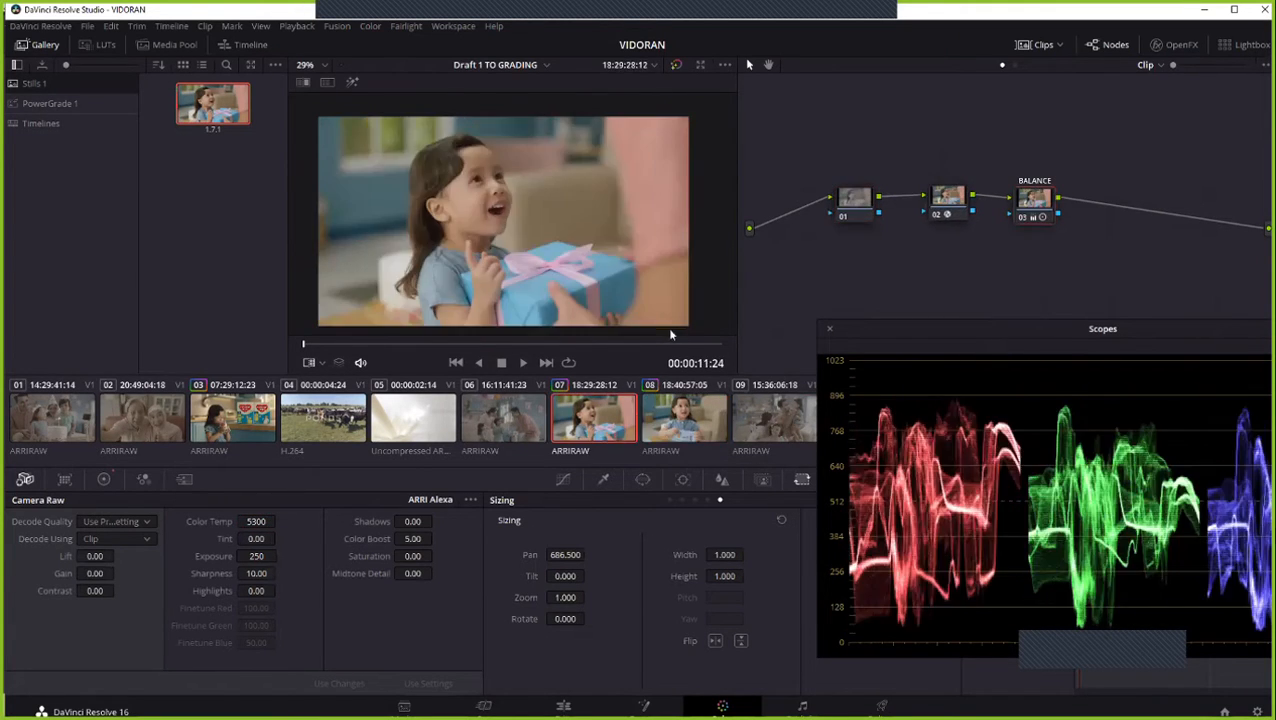
- Play from the start of clip 07 across the cut into clip 08 several times to judge the match in motion
key("space")
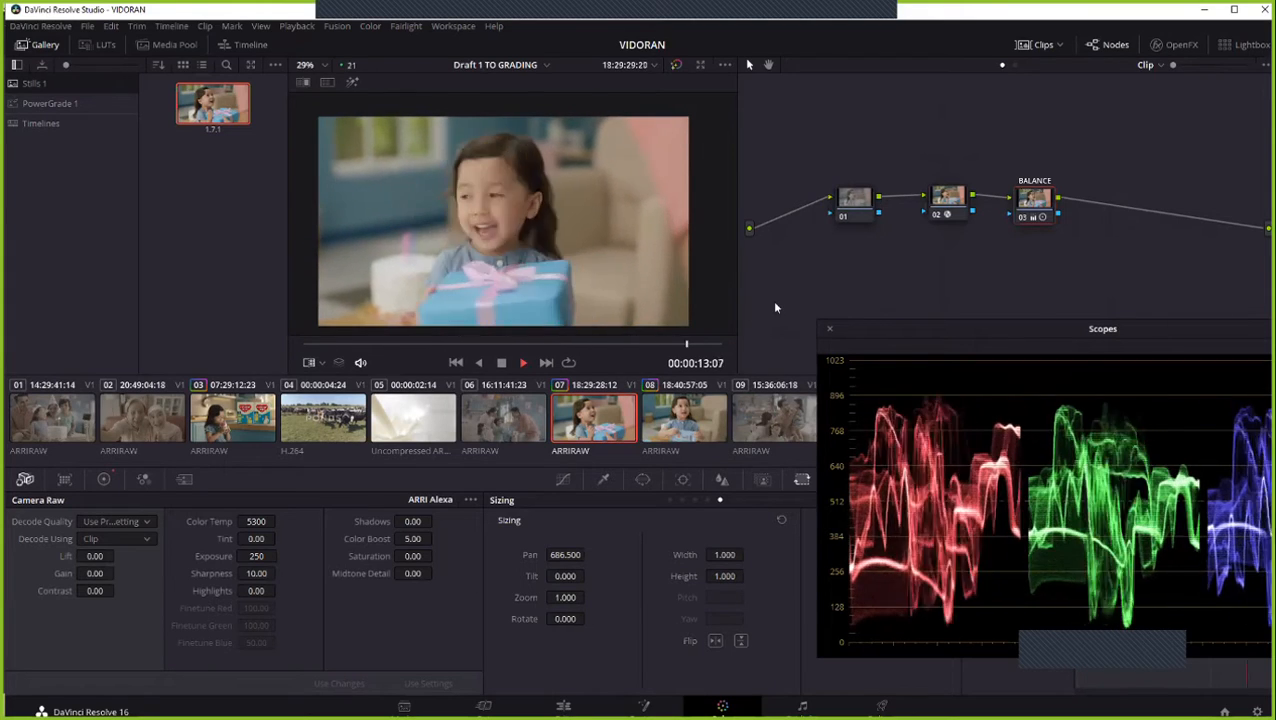
left_click(617, 435)
key("space")
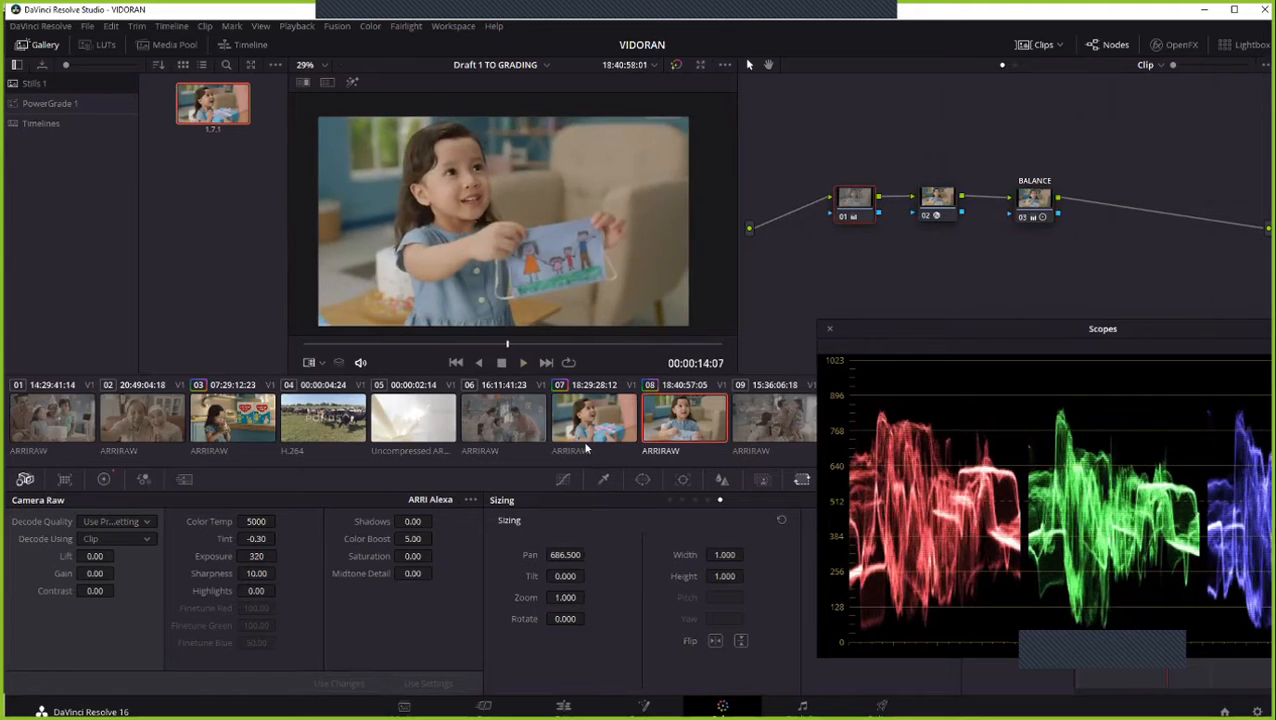
left_click(594, 432)
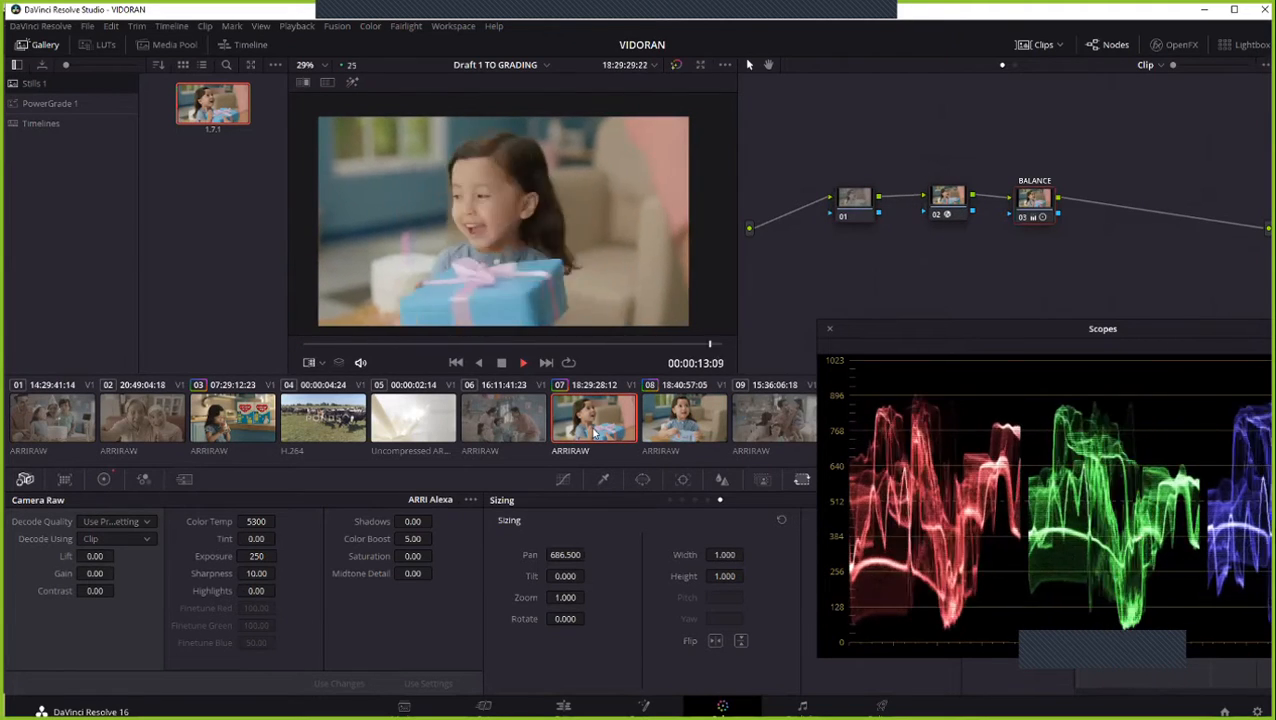
key("space")
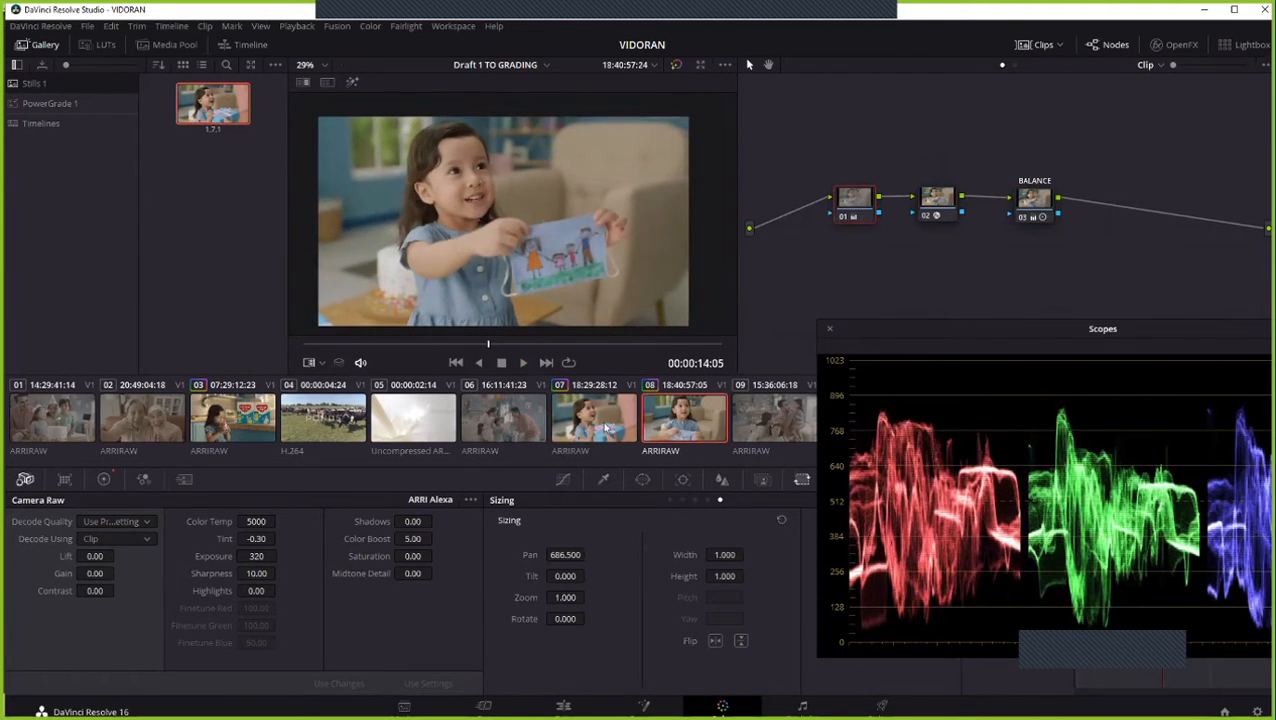
left_click(603, 428)
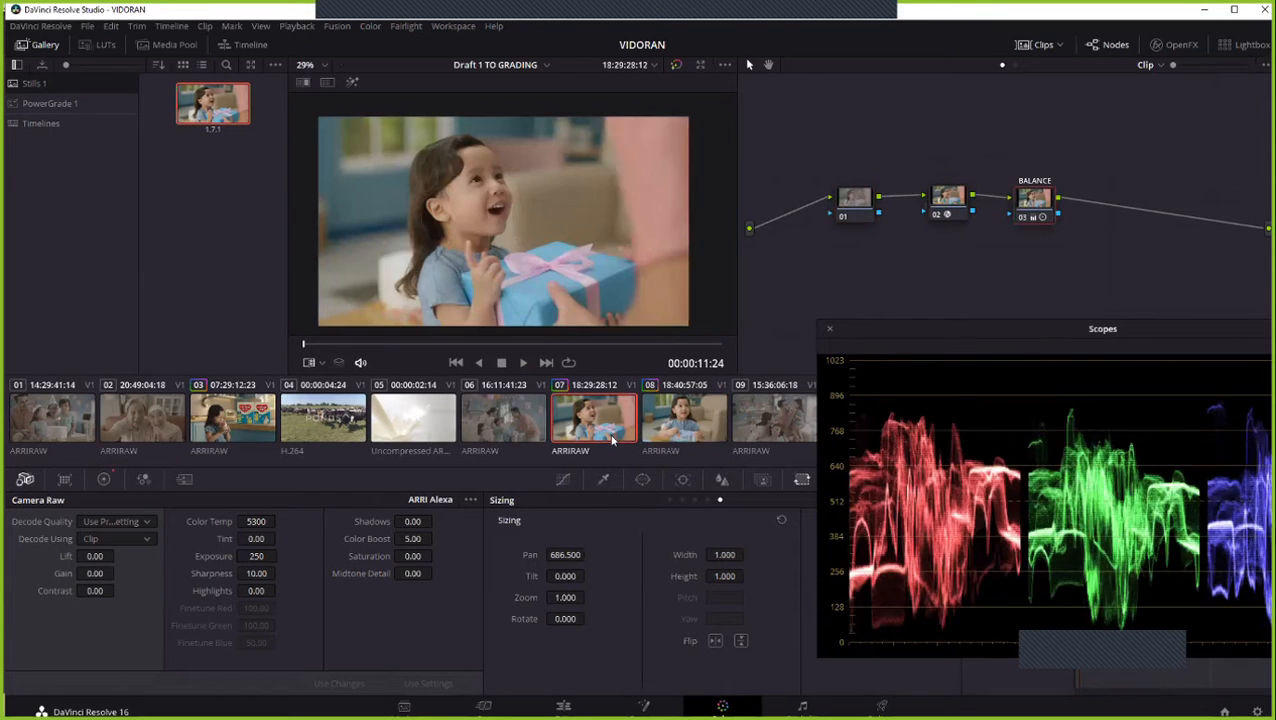
key("space")
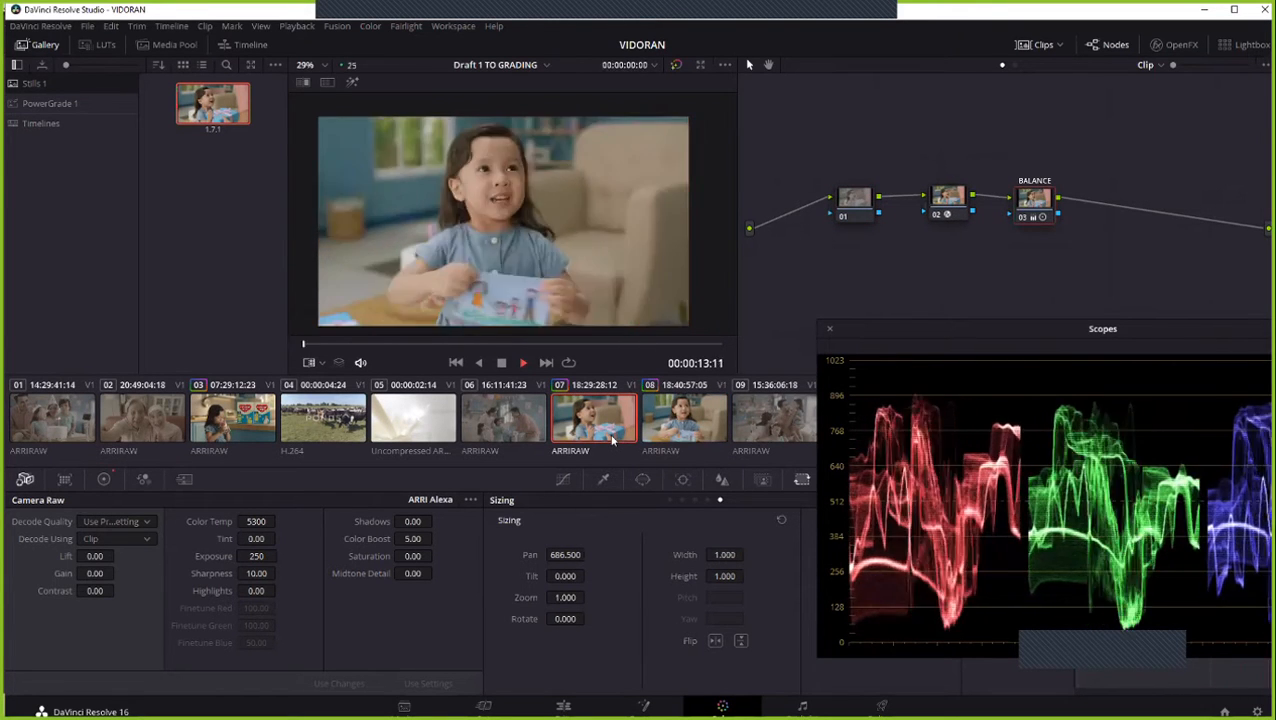
key("space")
- Bring all three parade channels into view, replay the cut from clip 07 to clip 08, and move the scopes clear of the thumbnails
left_click_drag(945, 332, 818, 388)
left_click(585, 420)
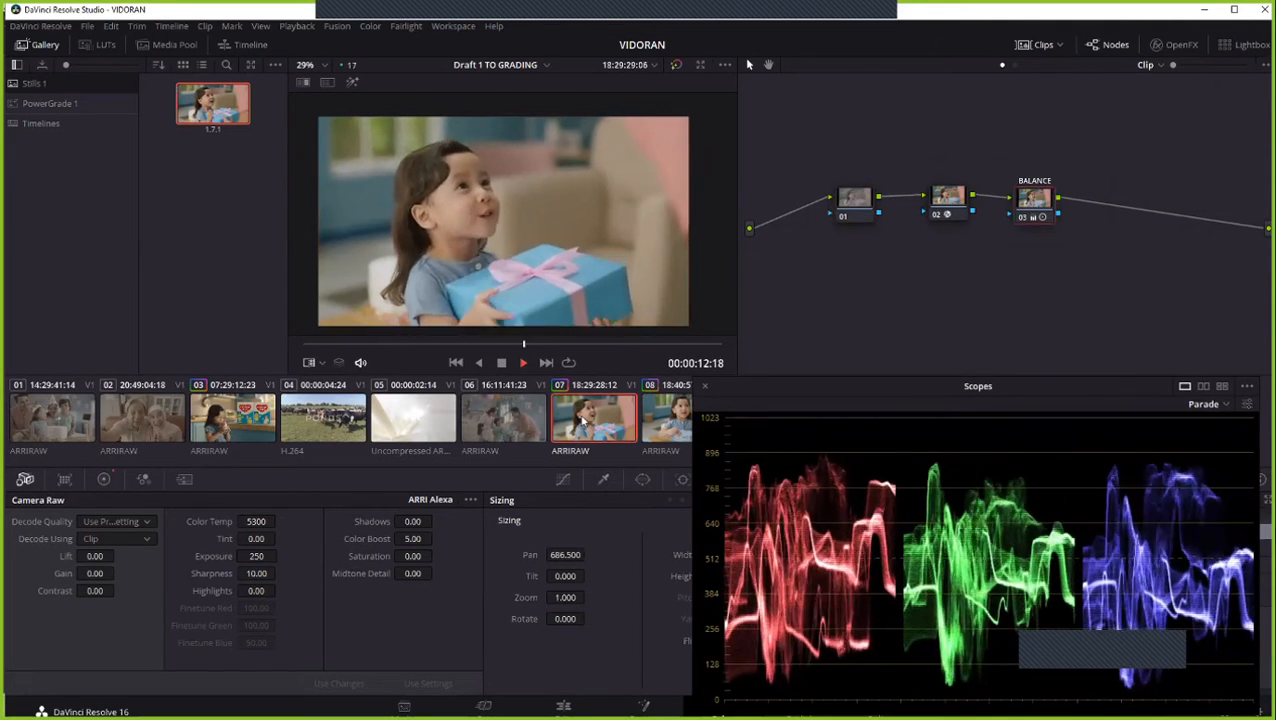
key("space")
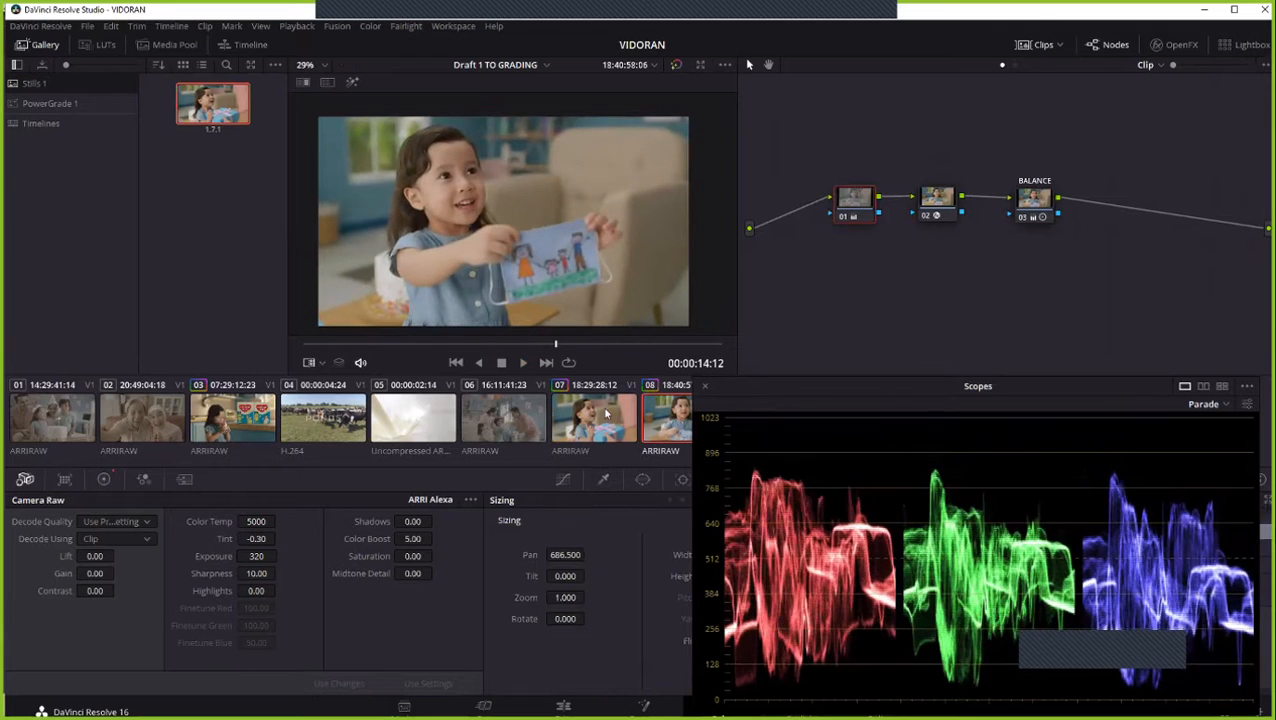
left_click_drag(797, 397, 902, 348)
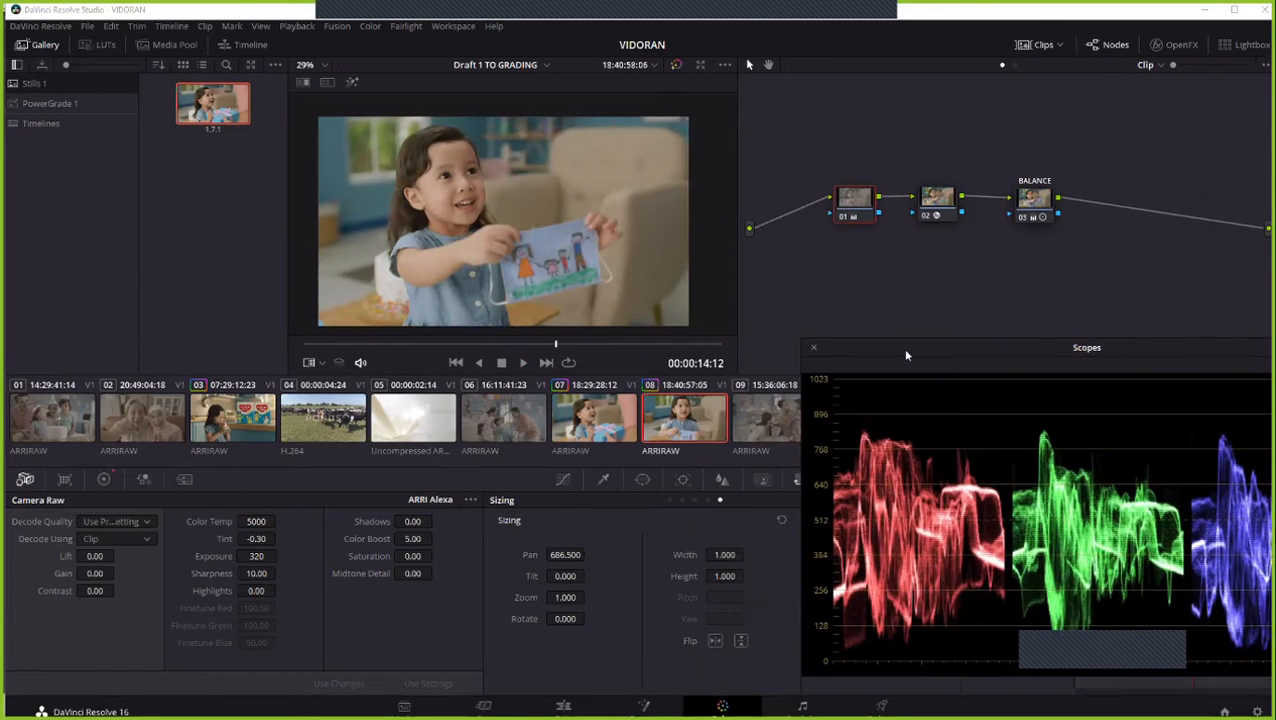
- Compare the opening frames, Camera Raw settings and parade traces of clips 07 and 08
left_click(583, 428)
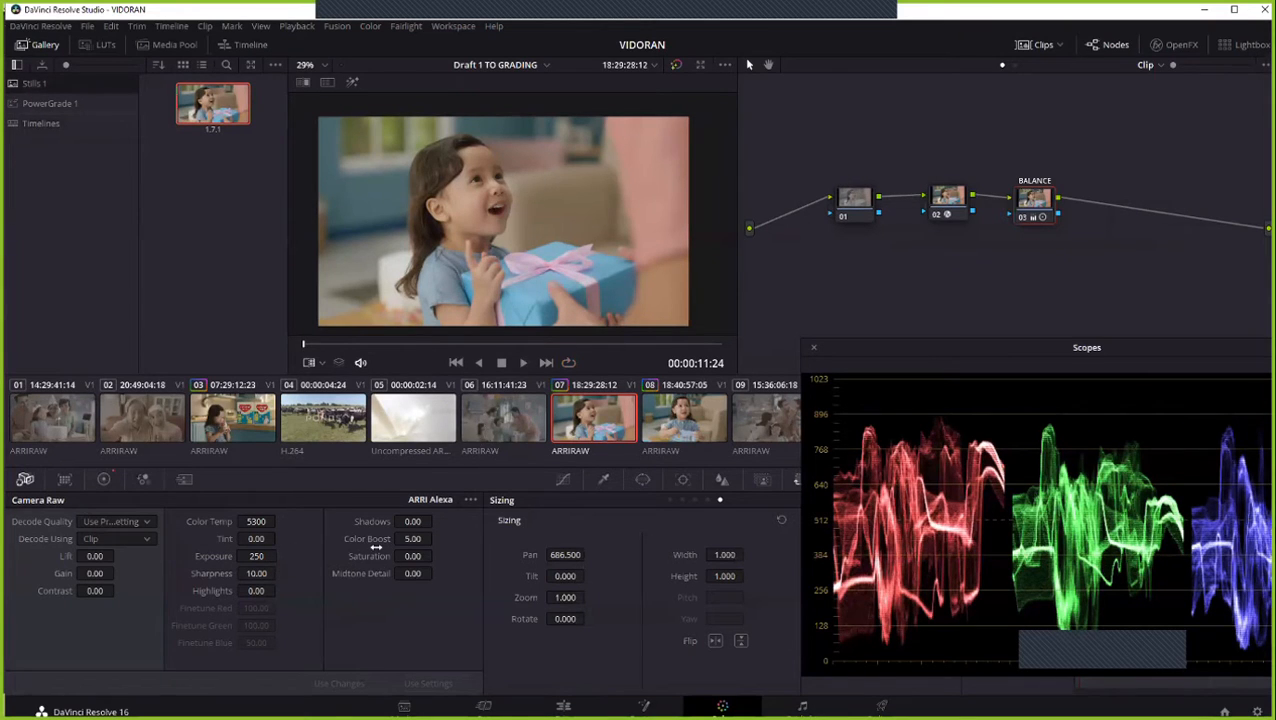
left_click(668, 426)
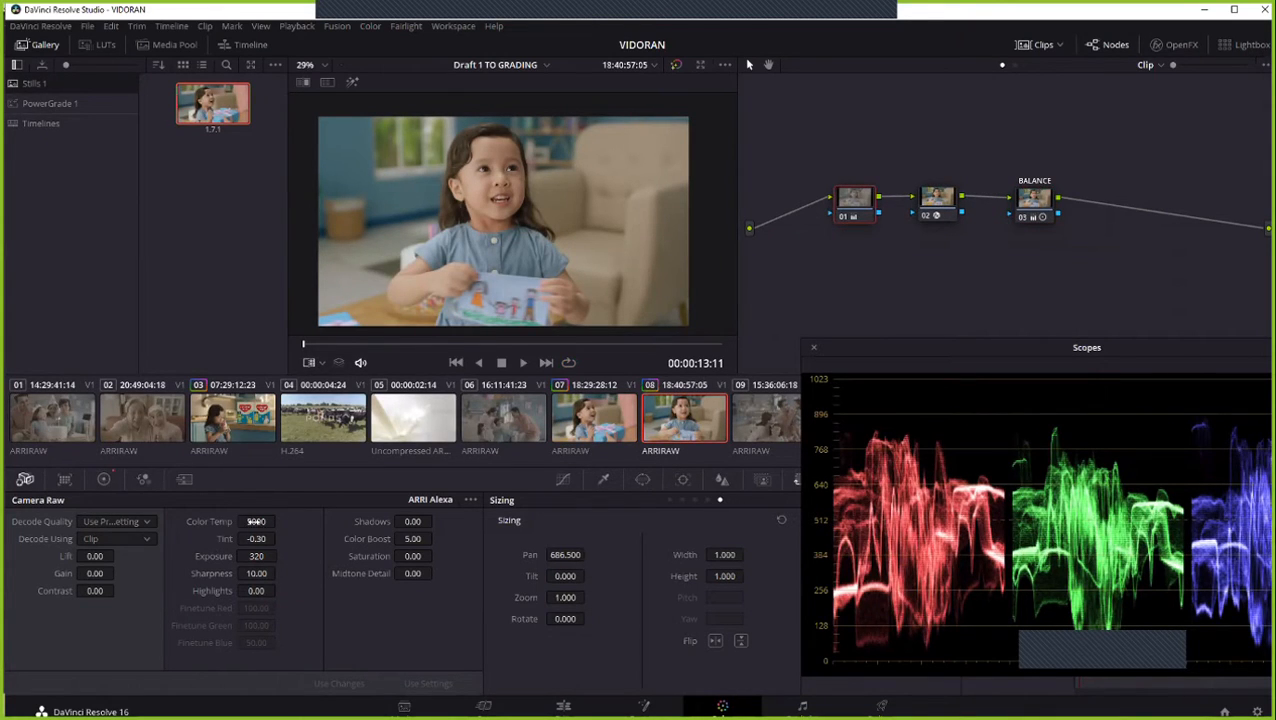
left_click(590, 420)
left_click(689, 420)
- Switch the scope from Parade to Vectorscope and position its window so the viewer stays visible
left_click_drag(843, 348, 550, 294)
left_click(1040, 311)
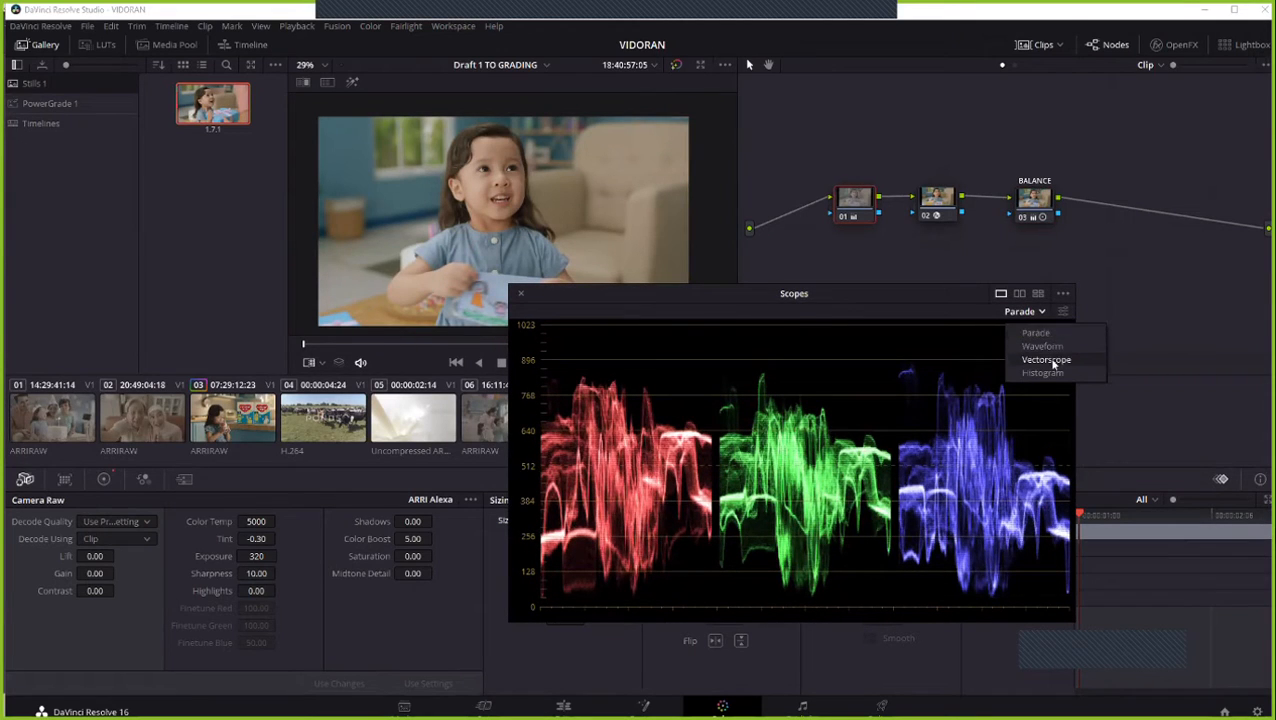
left_click(1046, 359)
left_click_drag(880, 290, 997, 285)
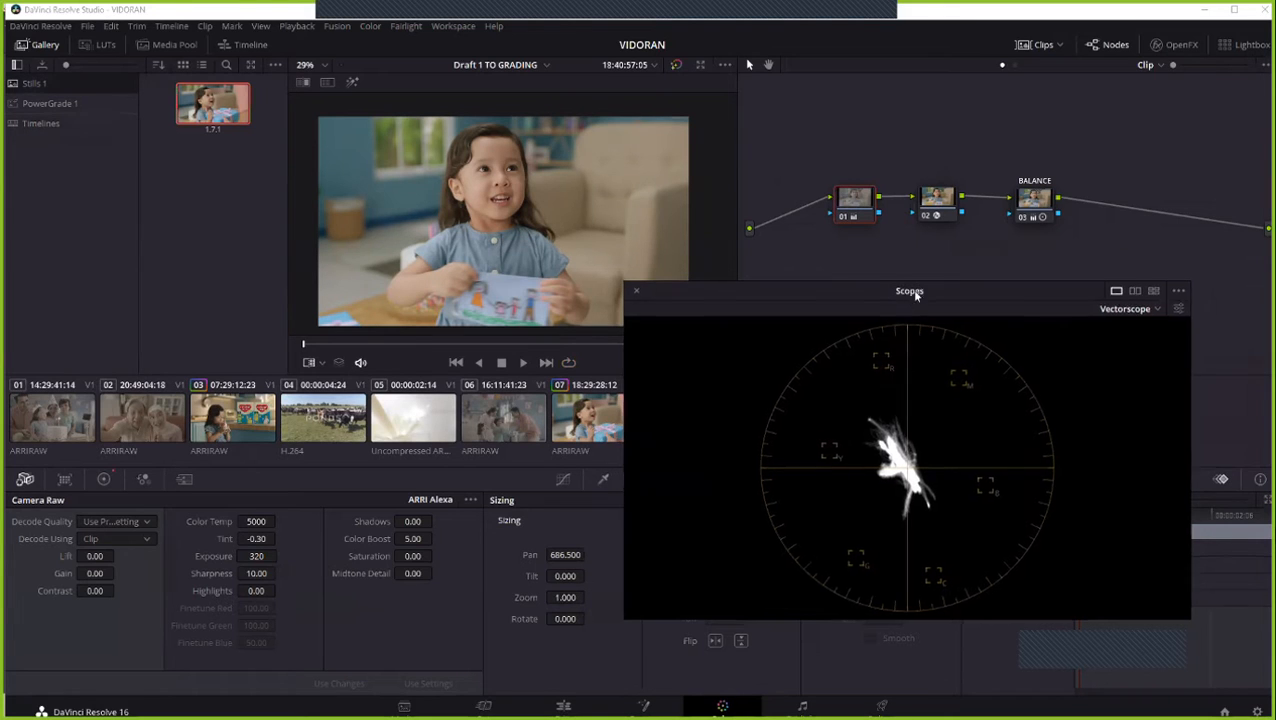
left_click_drag(911, 296, 973, 315)
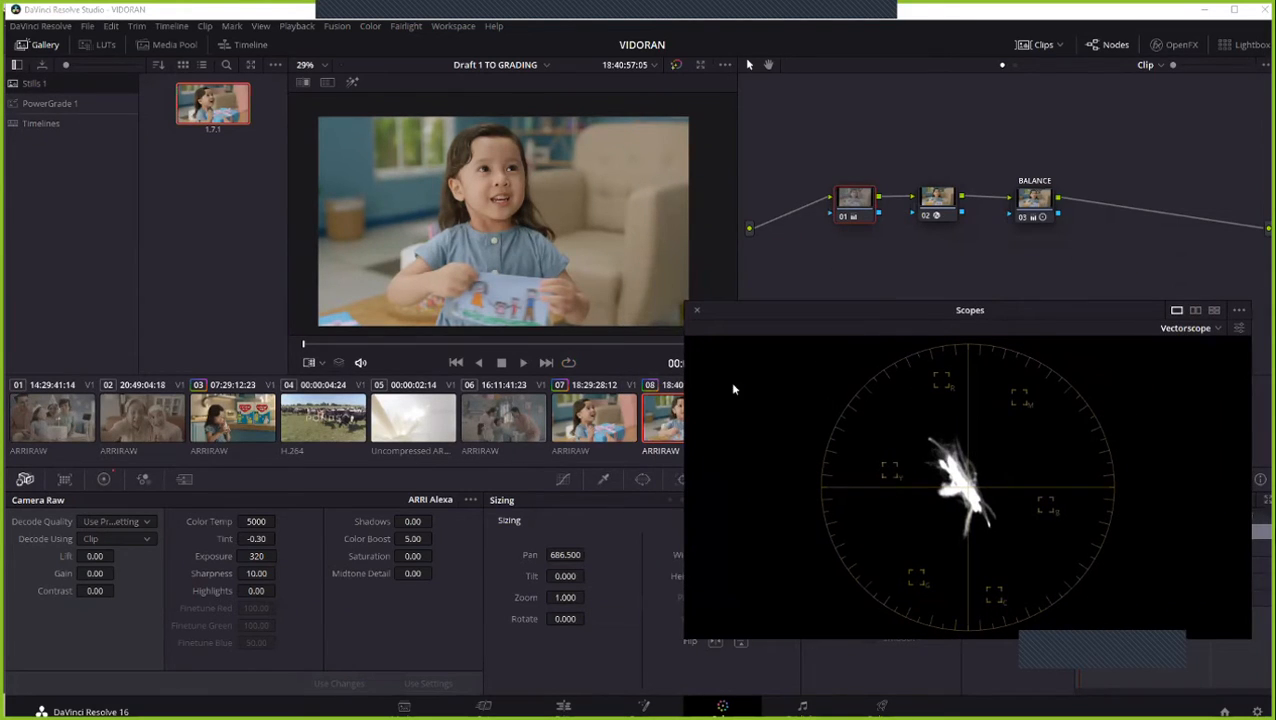
- Compare the vectorscope traces of clips 07 and 08, moving the scopes window clear of clip 08's thumbnail
left_click(629, 431)
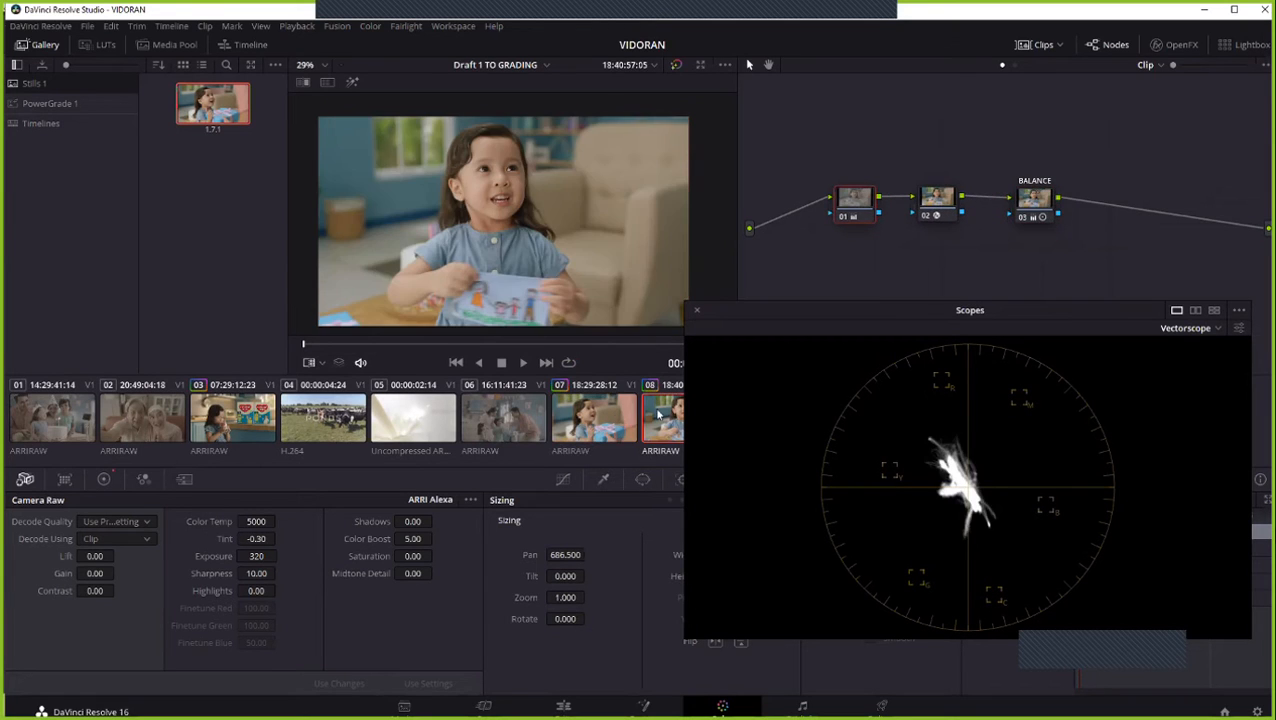
left_click(658, 414)
left_click(1050, 210)
left_click_drag(773, 312, 834, 333)
left_click(593, 418)
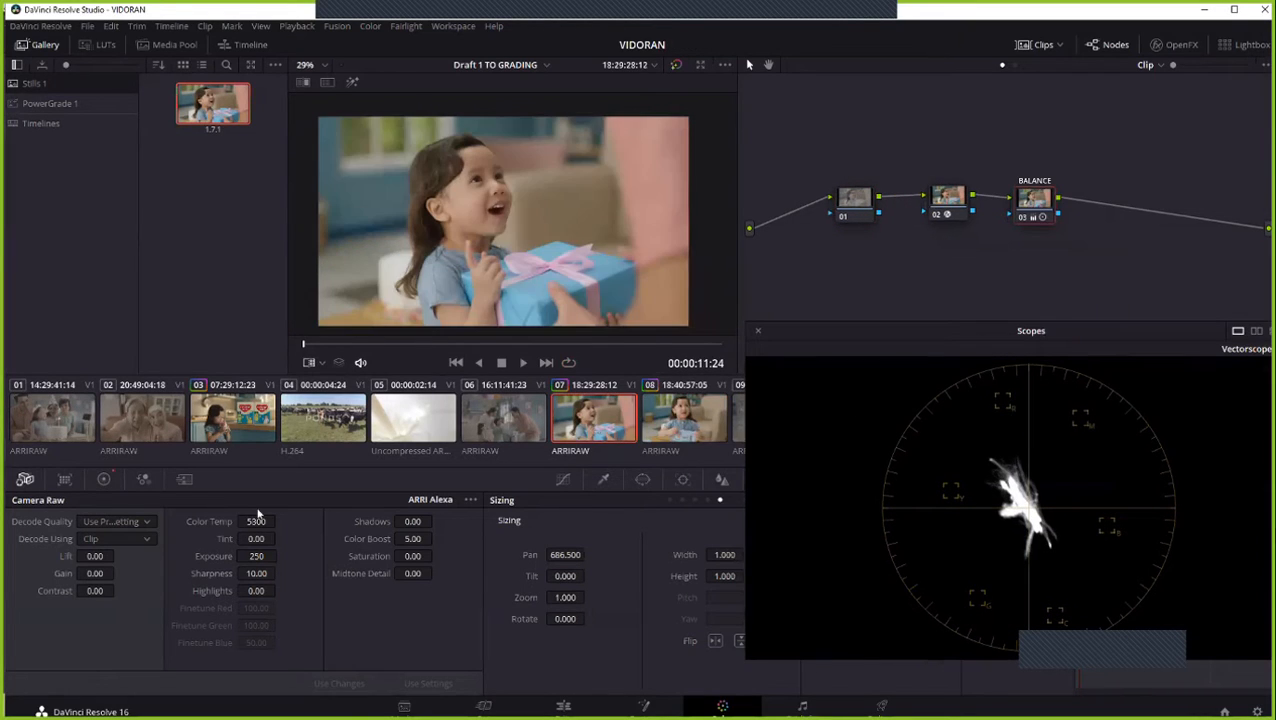
- Examine the primaries bars and log wheel values on clip 07, and compare the log wheel values with clip 08's
left_click(103, 479)
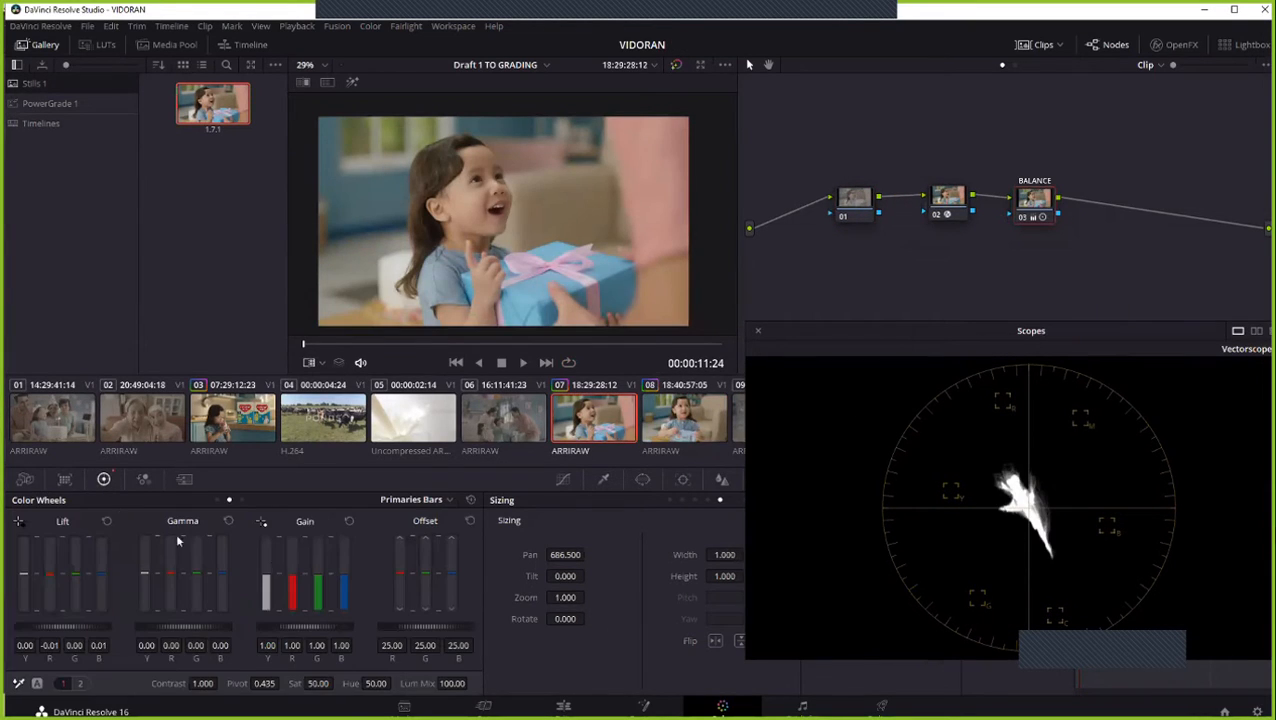
left_click(218, 499)
left_click(229, 500)
left_click(245, 500)
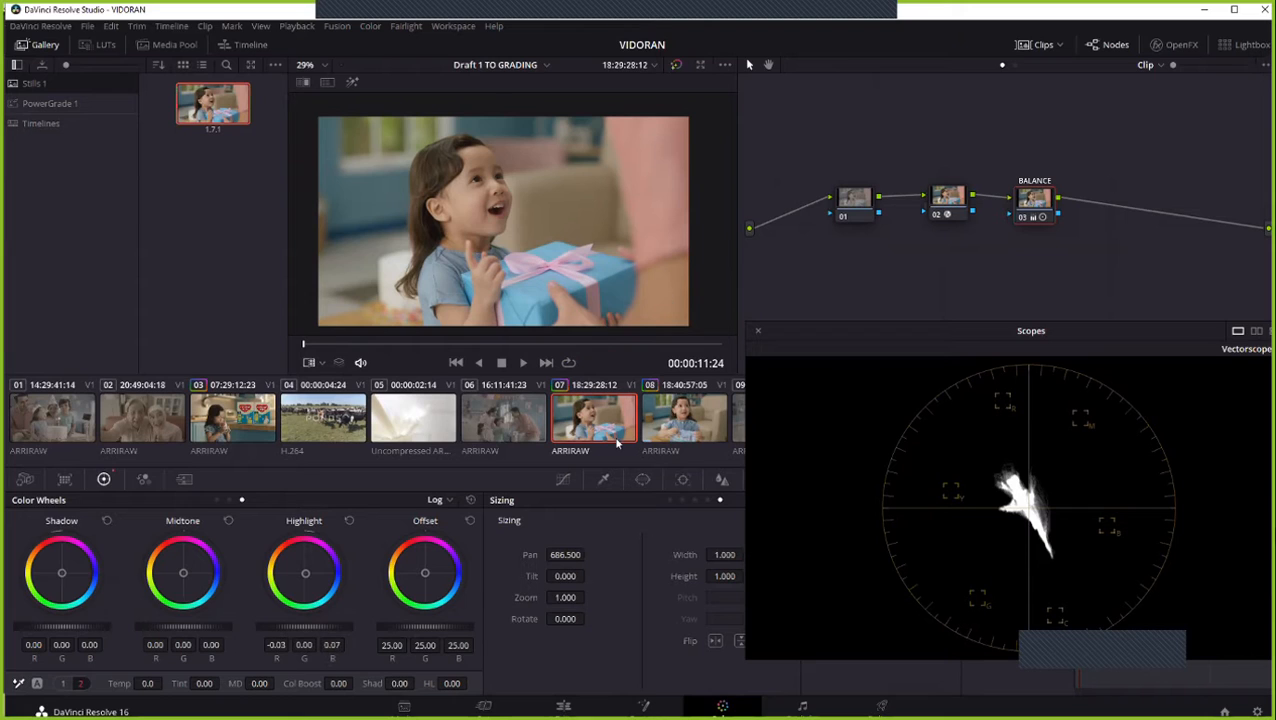
left_click(660, 420)
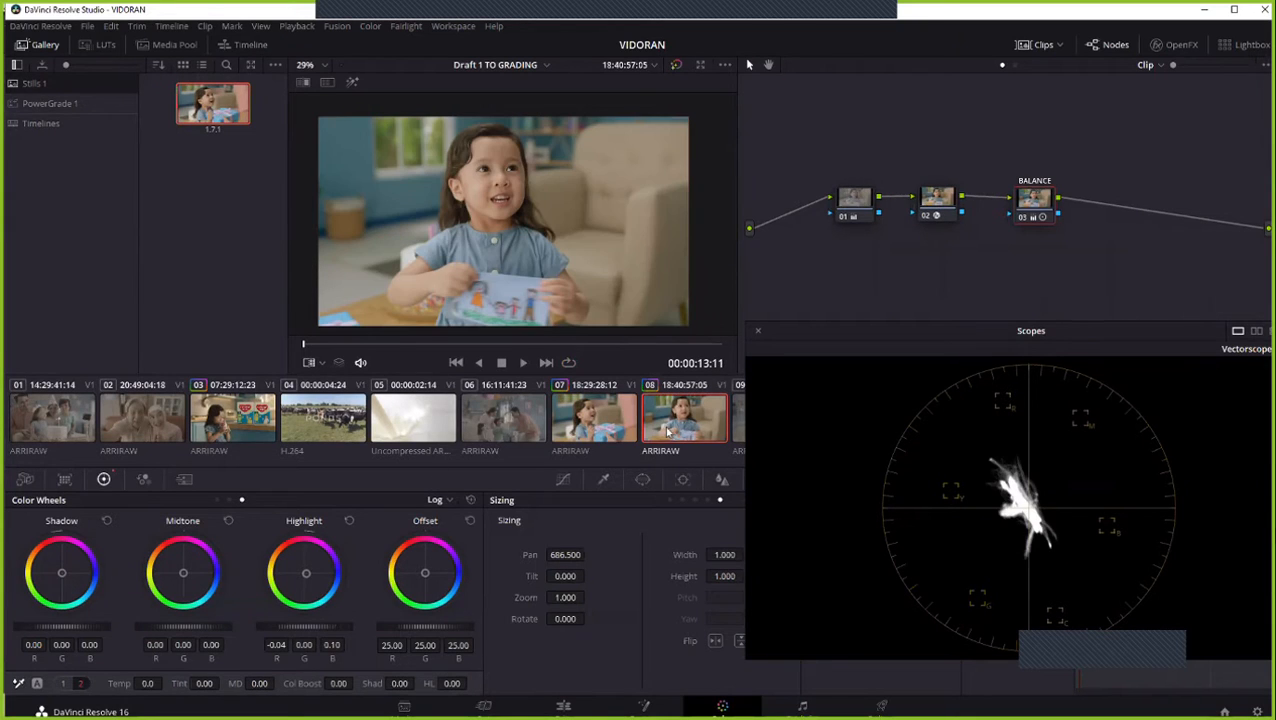
- Check clips 08 and 07 against the gallery still with the reference wipe, and hide the wipe
right_click(626, 205)
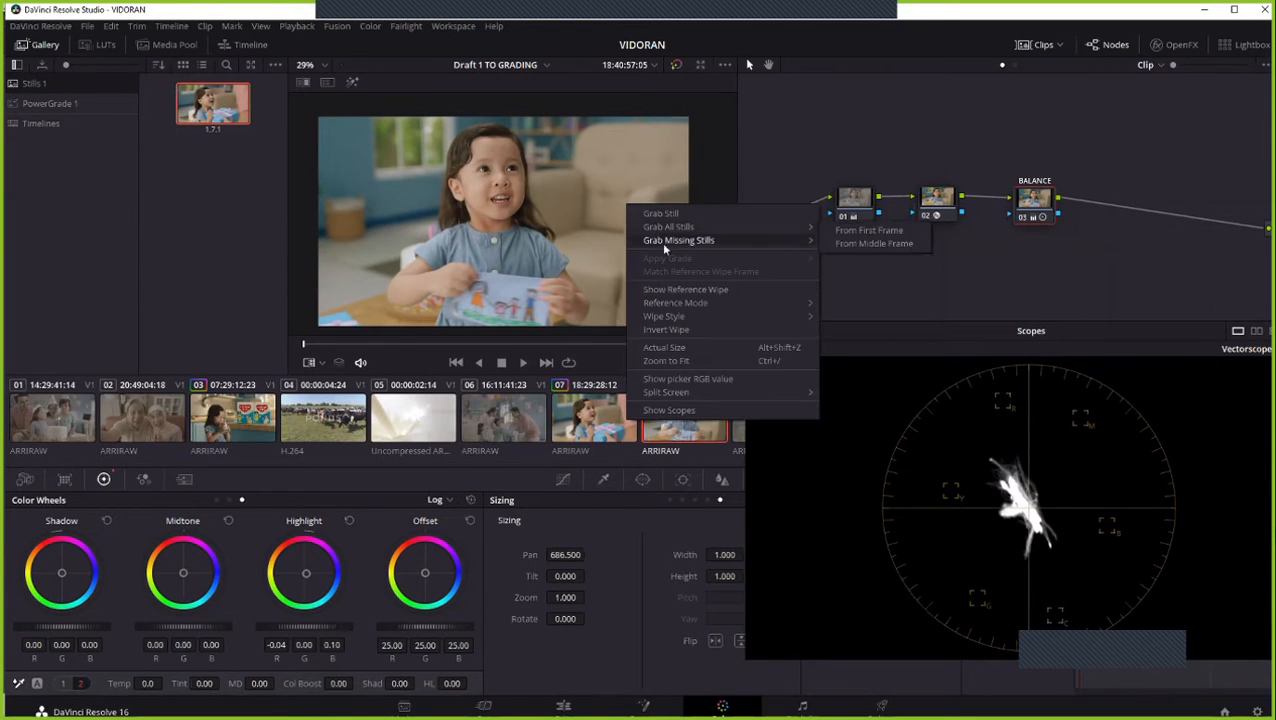
left_click(690, 290)
left_click(611, 421)
right_click(588, 234)
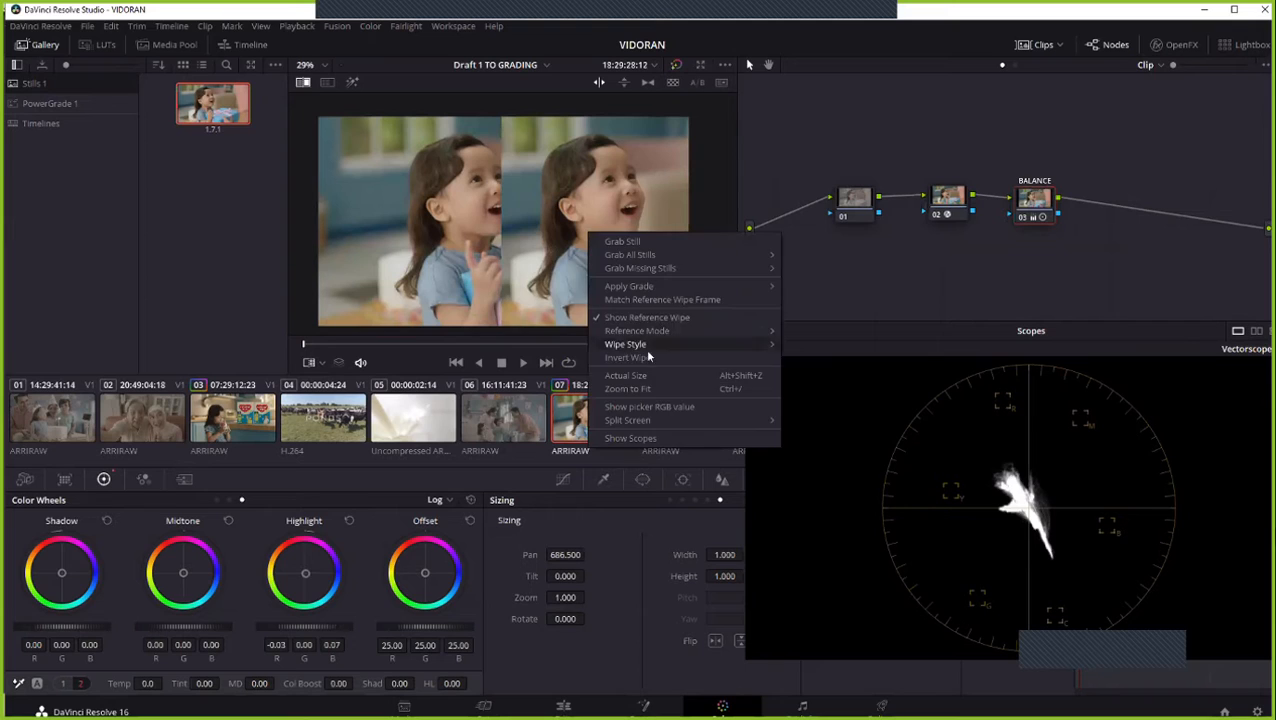
left_click(662, 318)
- Turn off every node on clip 07 except node 02, and grab a still of it with its Camera Raw settings open
key("alt+d")
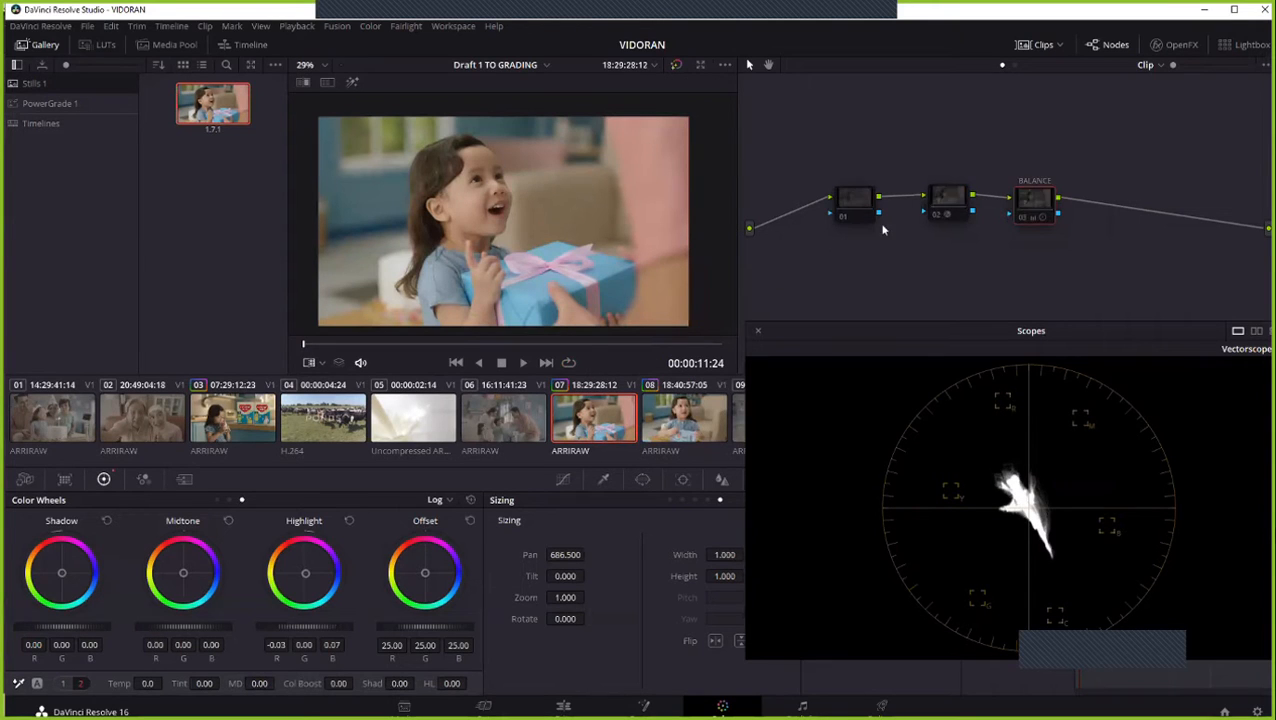
left_click(937, 200)
key("ctrl+d")
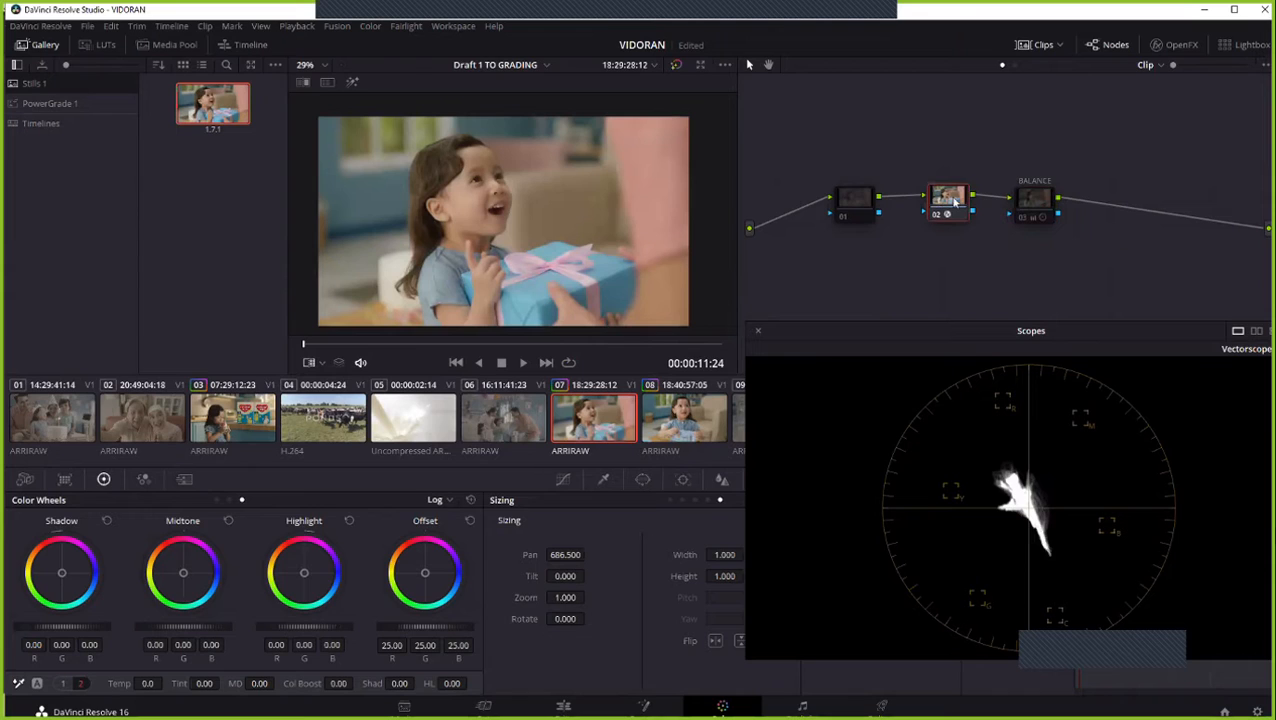
left_click(25, 479)
left_click(99, 540)
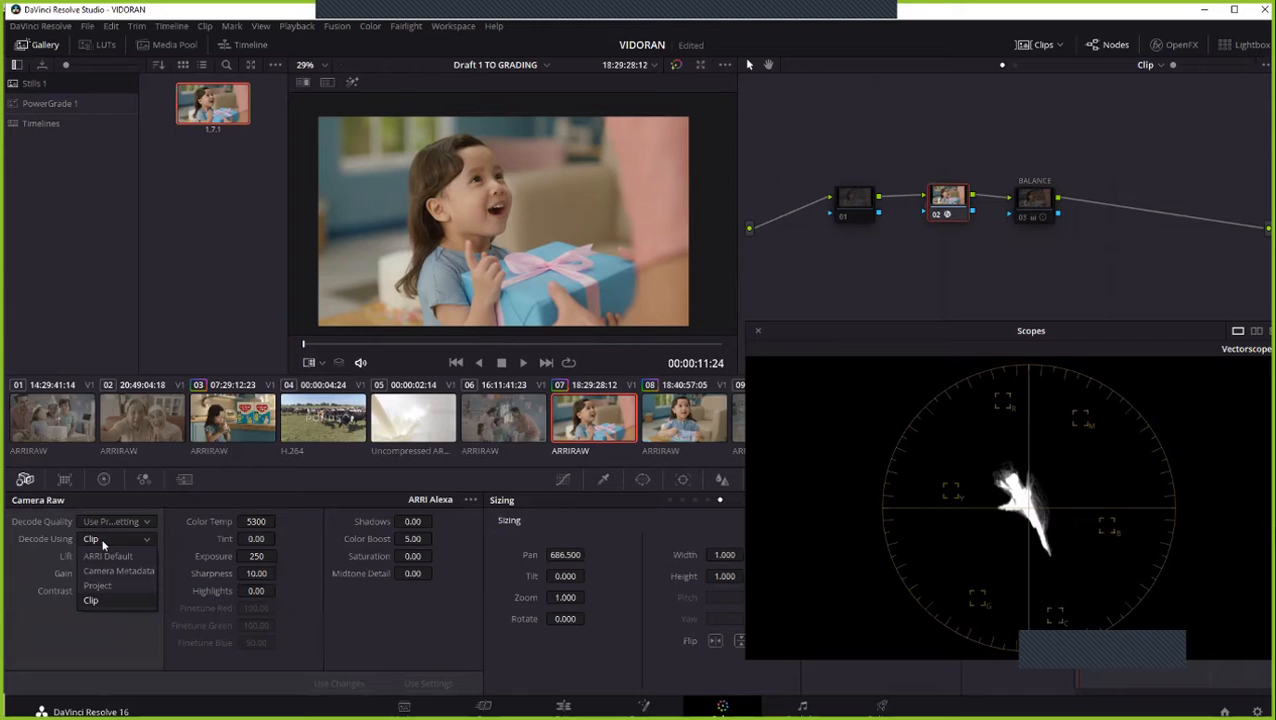
right_click(617, 241)
left_click(644, 248)
- Try decoding clip 07's Camera Raw using Camera Metadata and switch it to Project
left_click(105, 539)
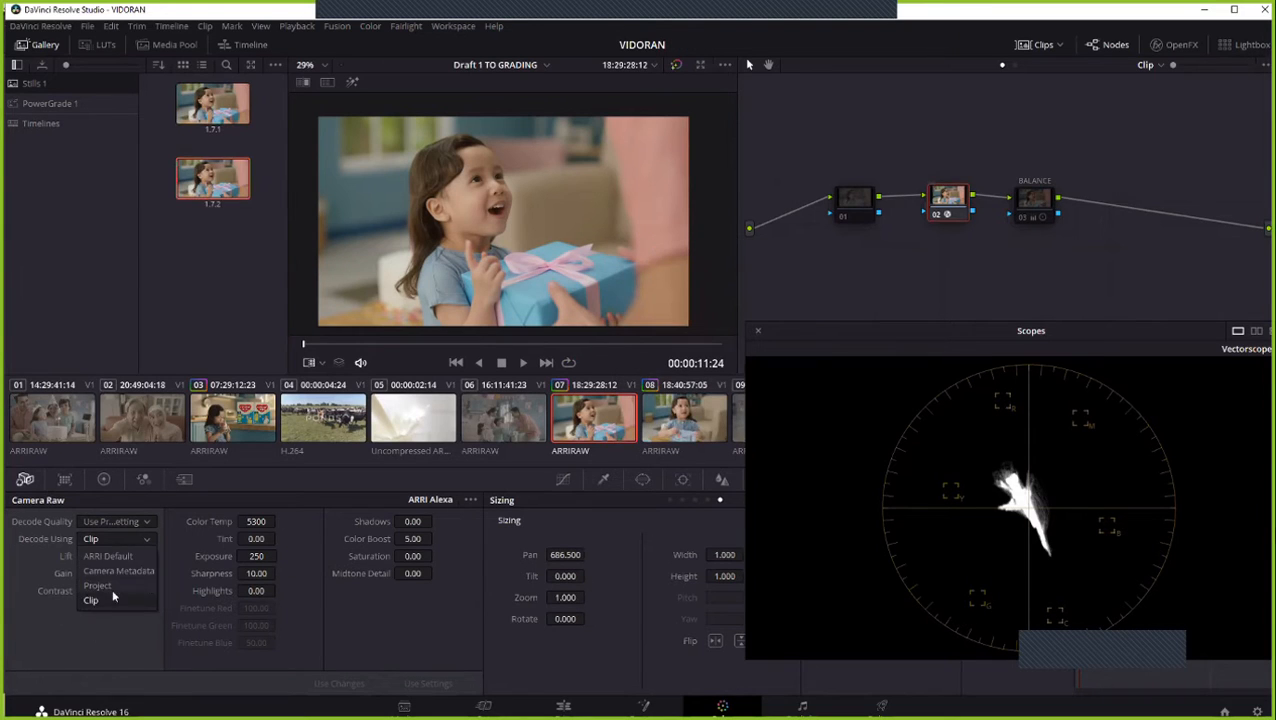
left_click(131, 574)
left_click(125, 539)
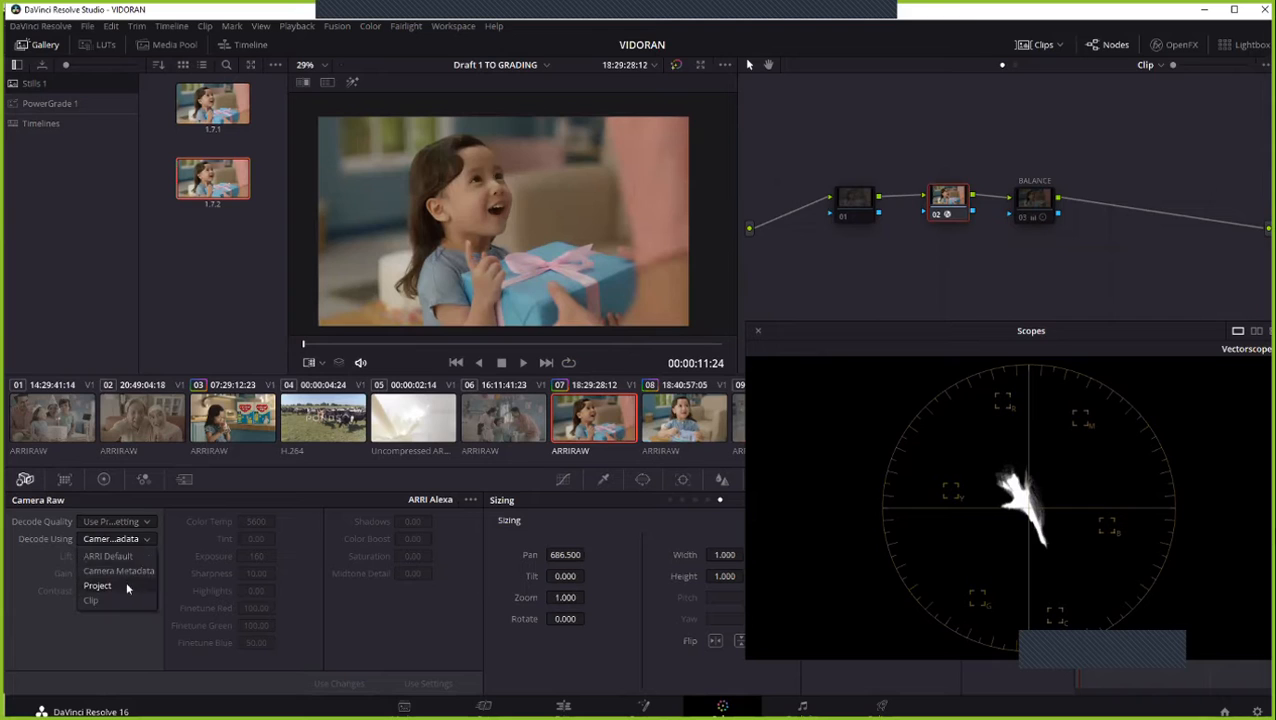
left_click(114, 585)
- Turn off every node on clip 08 except node 02, and grab a still of its frame
key("Down")
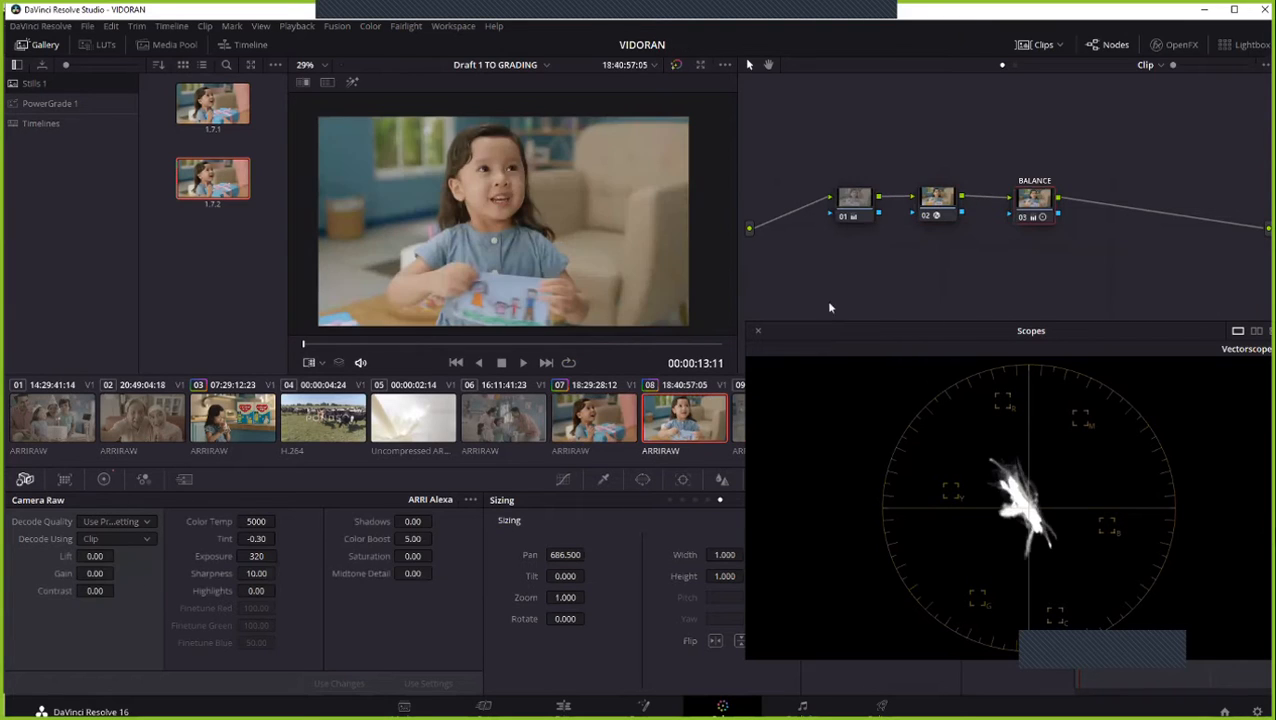
key("alt+d")
left_click(921, 201)
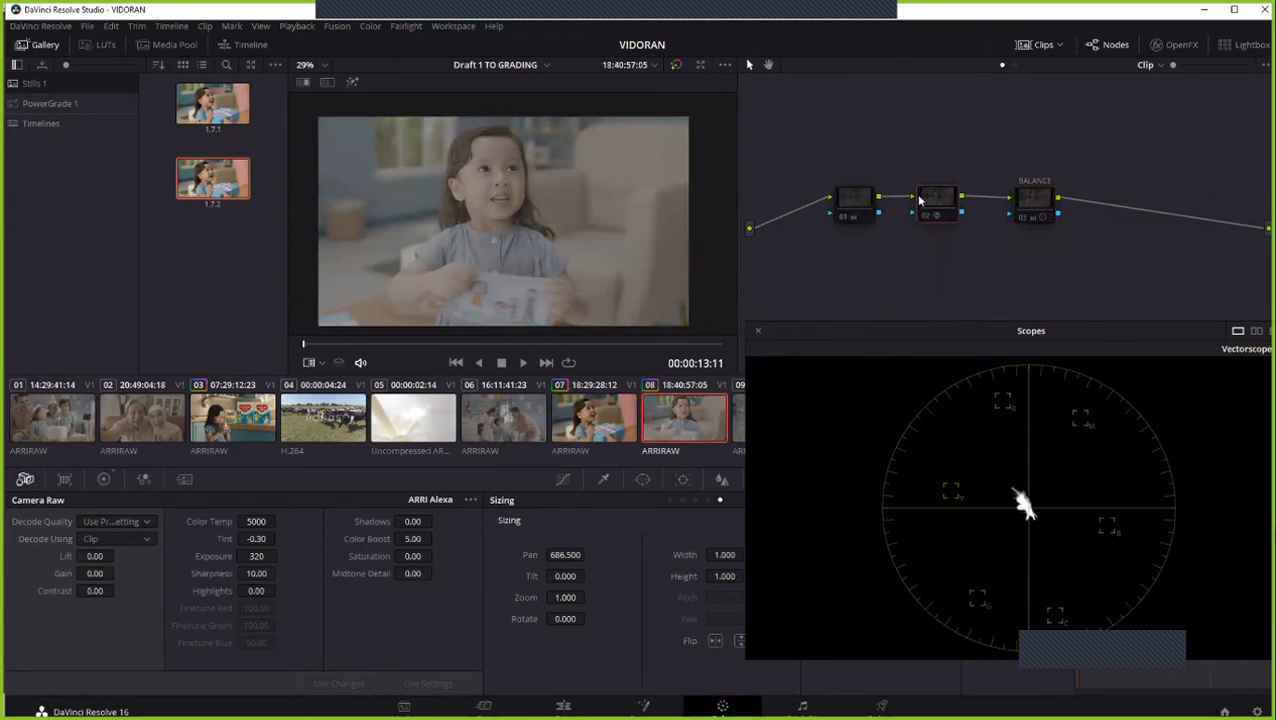
key("ctrl+d")
right_click(606, 275)
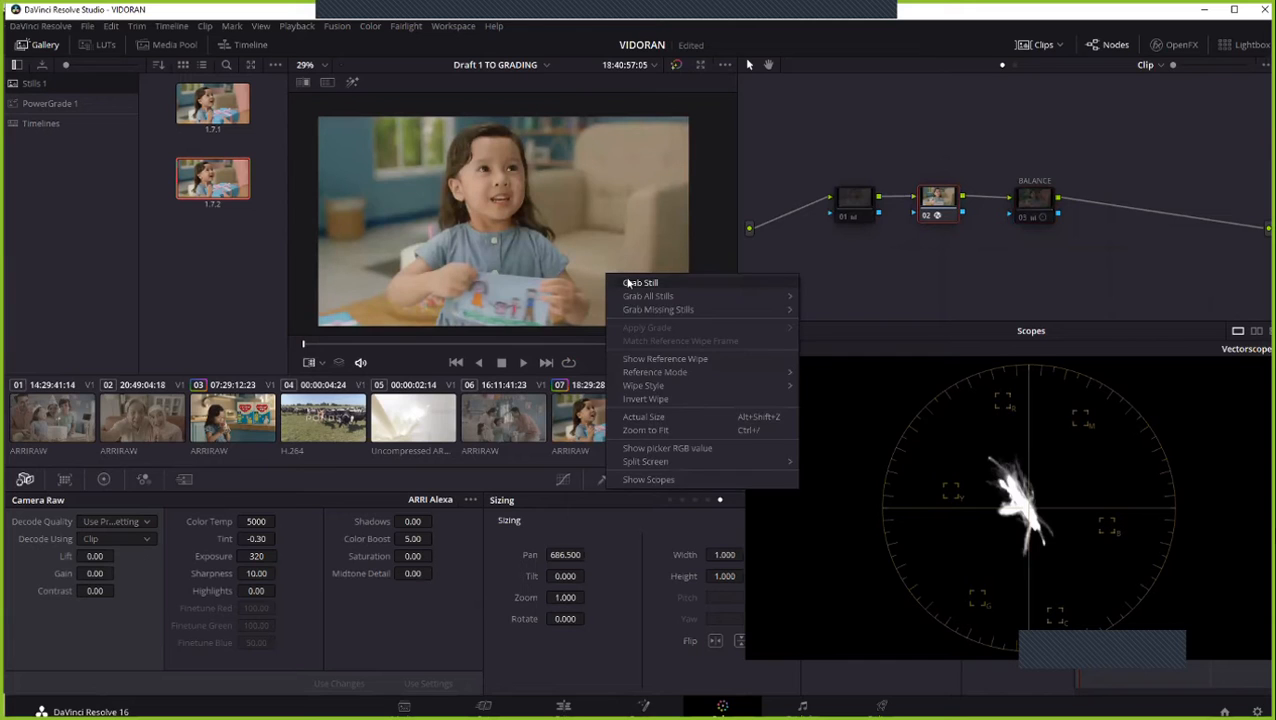
left_click(628, 283)
- Set clip 08's Camera Raw to decode using Project and check it against clip 07
left_click(128, 541)
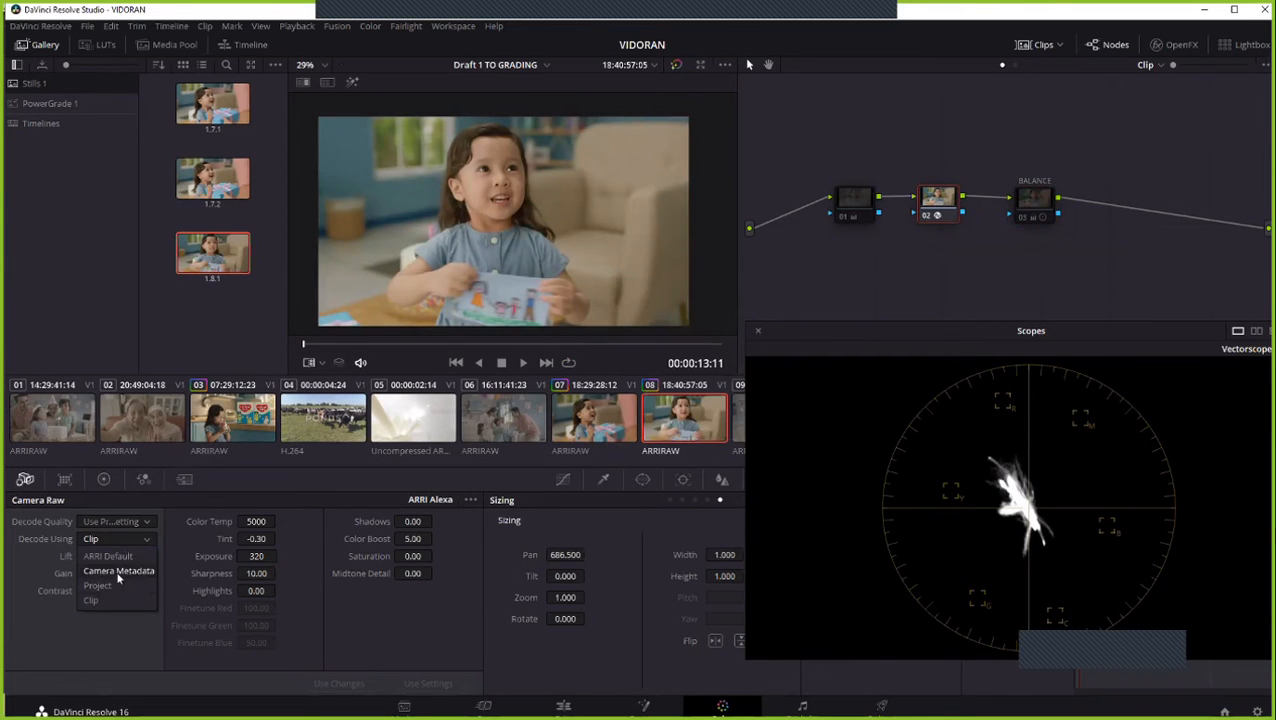
left_click(98, 585)
left_click(593, 420)
left_click(673, 421)
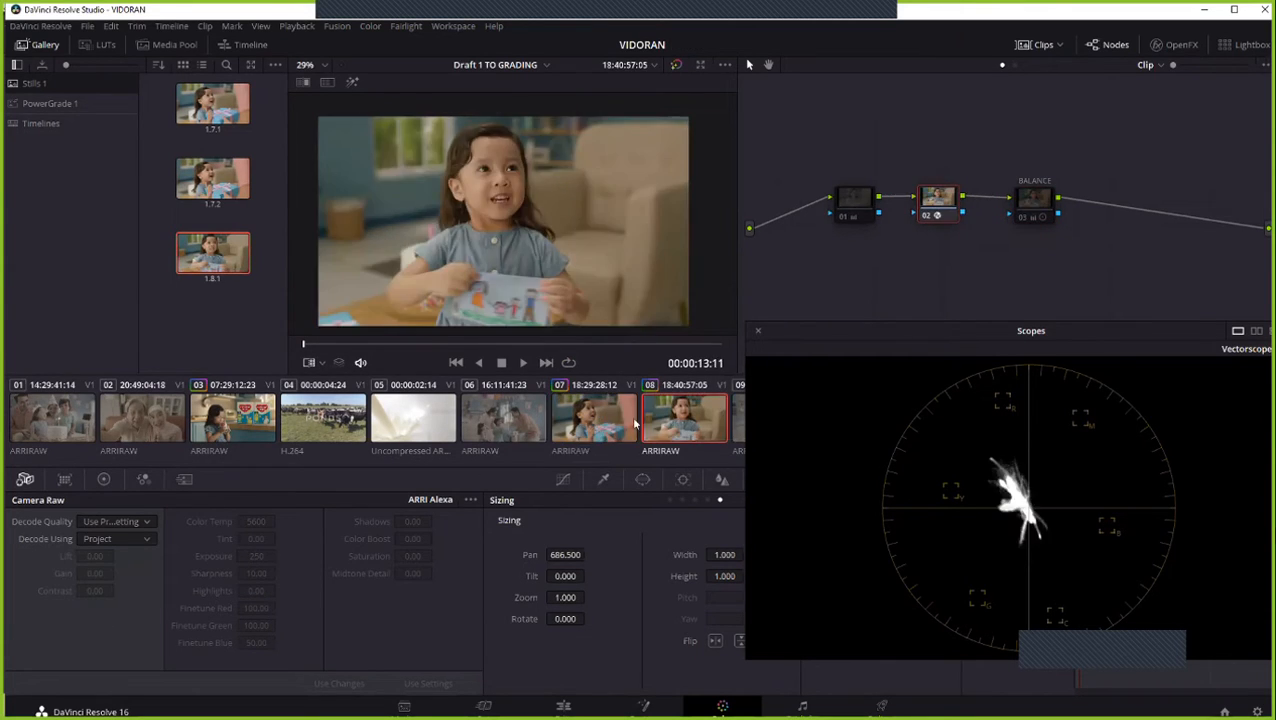
- Compare clips 07 and 08 in the viewer and vectorscope by switching back and forth between them
left_click(603, 428)
left_click(667, 422)
left_click(570, 432)
left_click(661, 422)
left_click(608, 424)
left_click(648, 420)
left_click(586, 425)
left_click(668, 427)
- Play the cut from clip 07 to clip 08 full screen, pausing within clip 08
left_click(617, 422)
key("ctrl+shift+w")
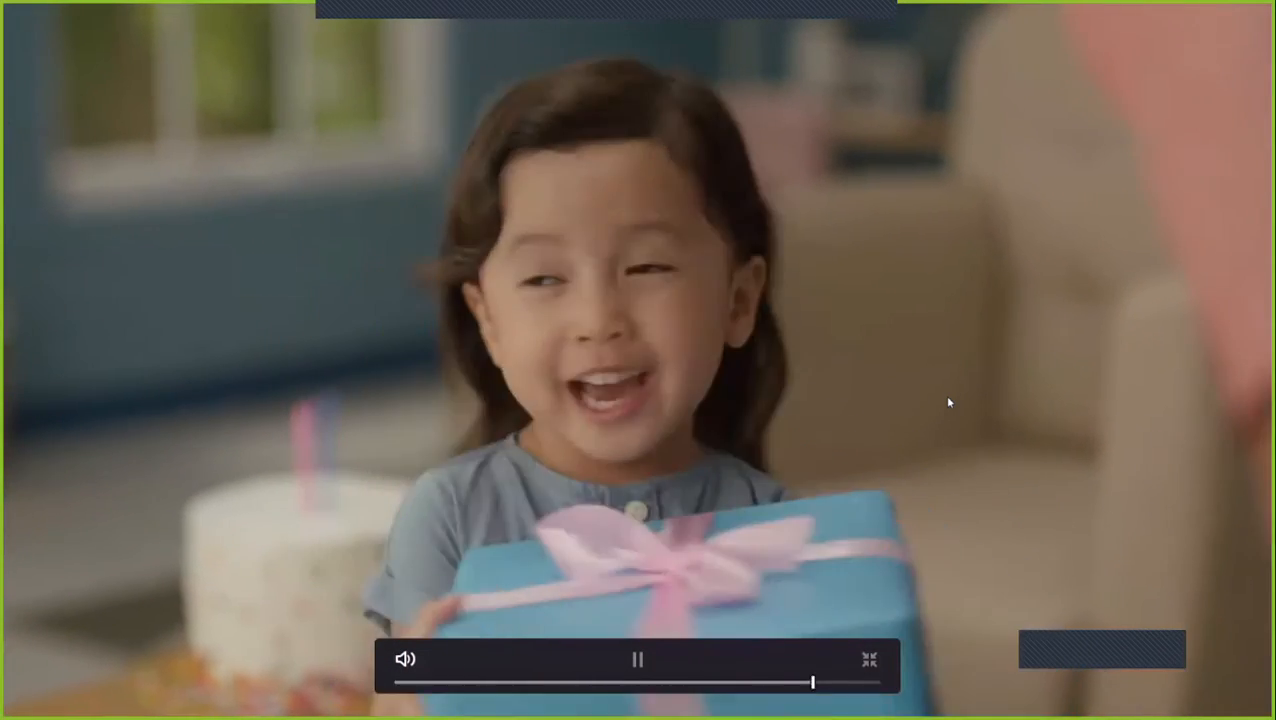
key("space")
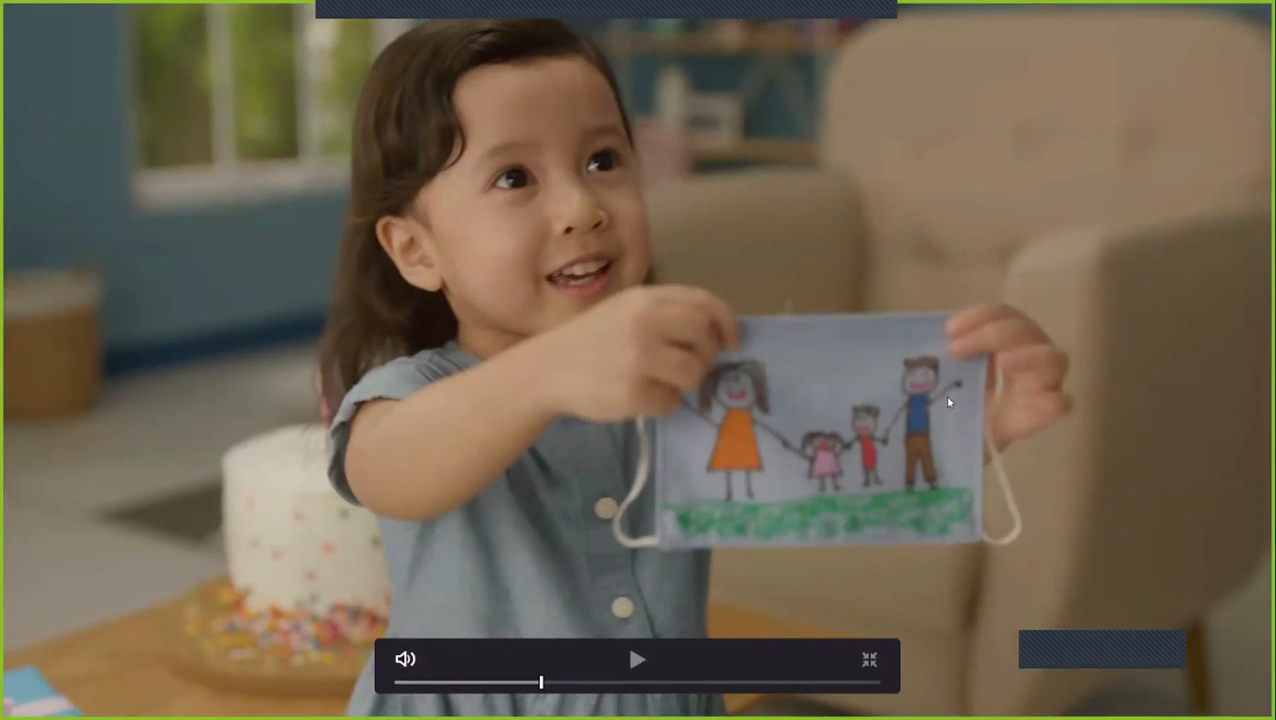
- Compare the opening frames of clips 07 and 08 full screen with both decoded using Project, and leave full screen
key("Up")
key("Down")
key("Up")
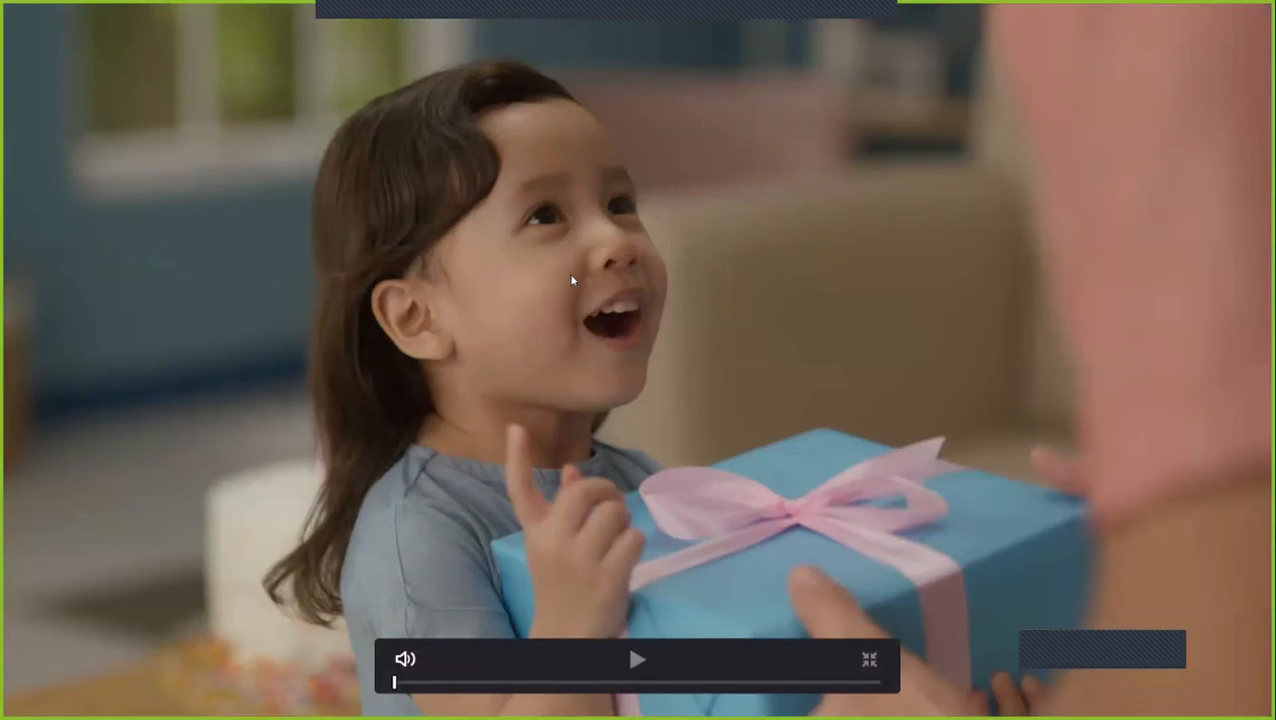
key("Down")
key("Up")
key("Down")
key("Up")
key("Down")
key("Up")
key("Down")
key("Up")
key("Down")
key("Up")
key("Down")
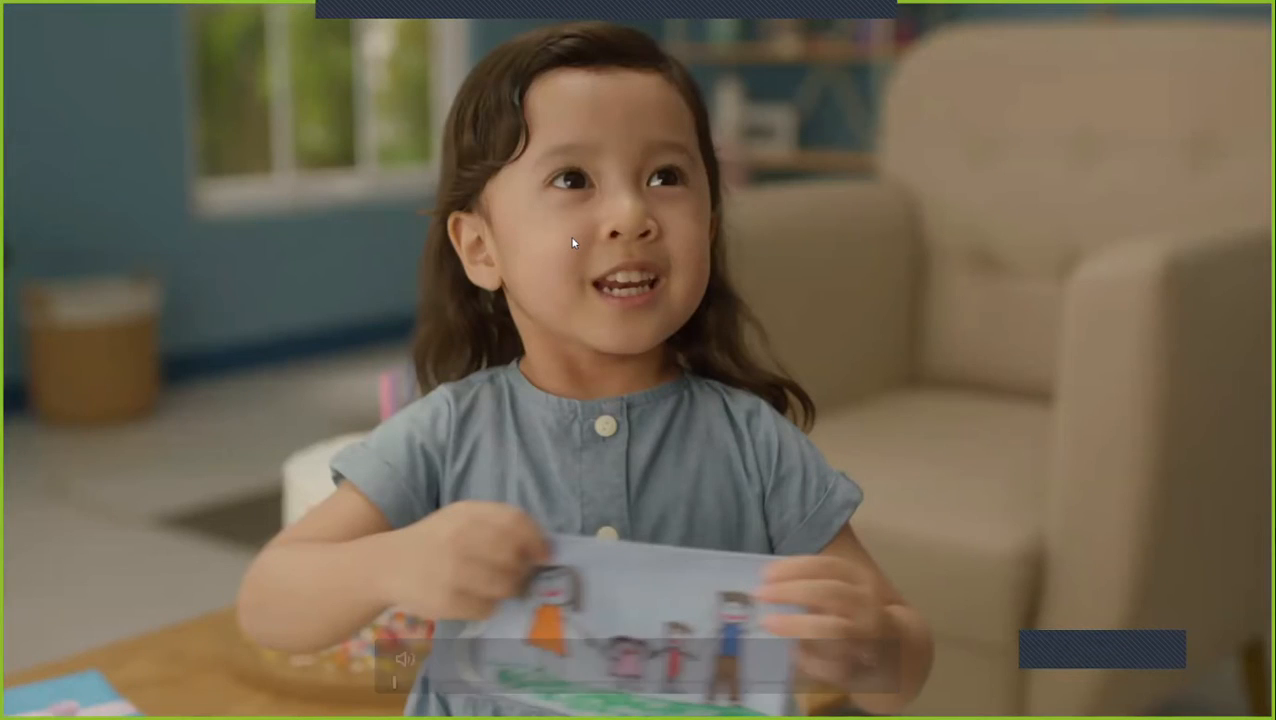
key("Escape")
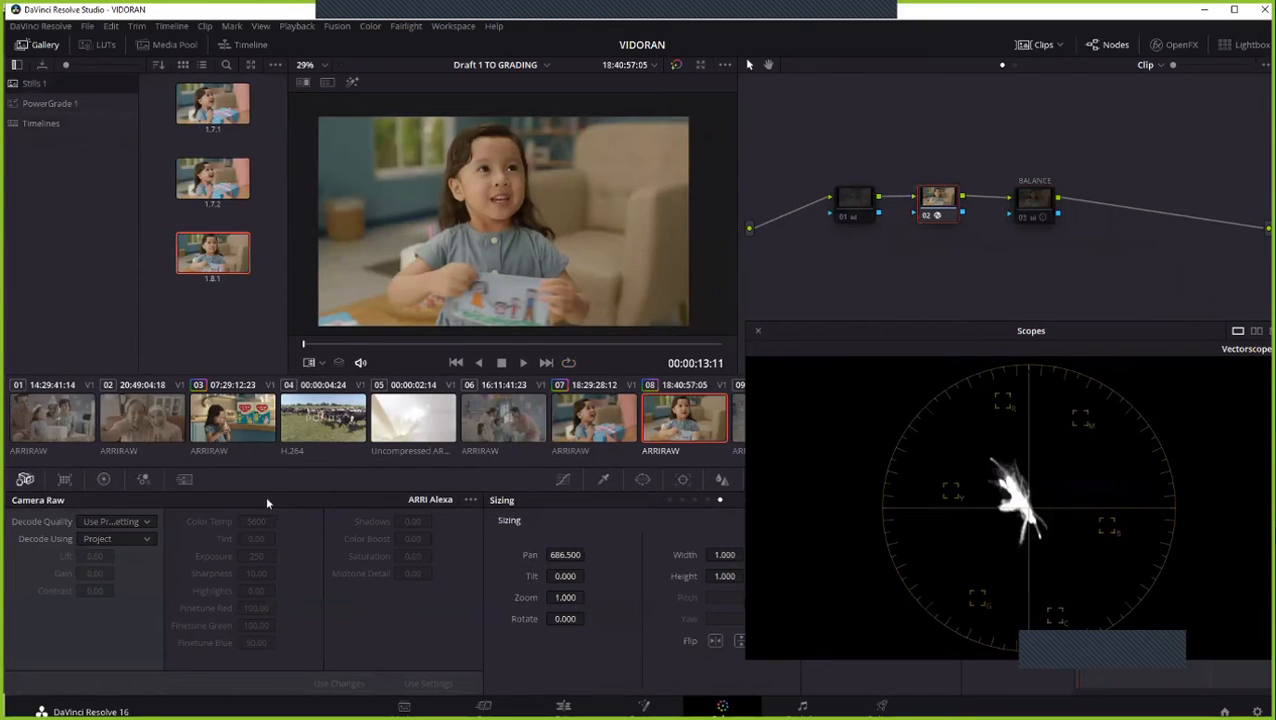
- Return clip 08's Camera Raw decoding to Clip and apply the grade from still 1.8.1 to it
left_click(779, 417)
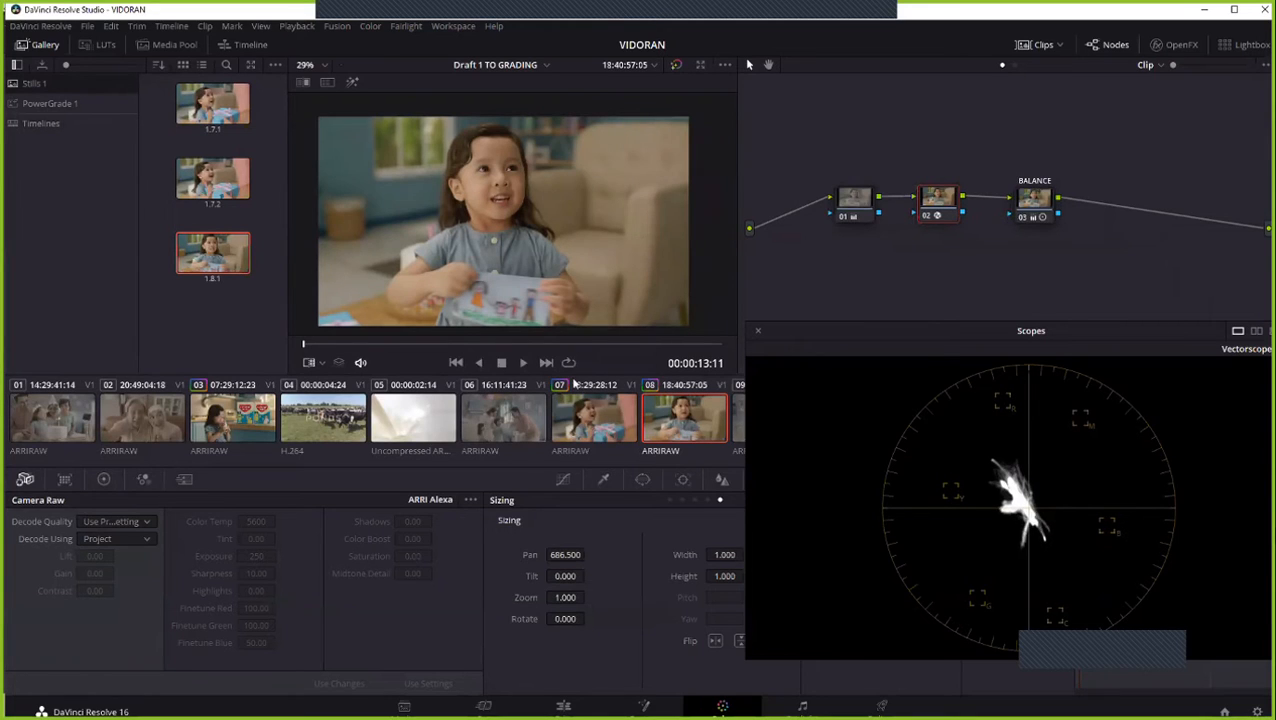
left_click(136, 540)
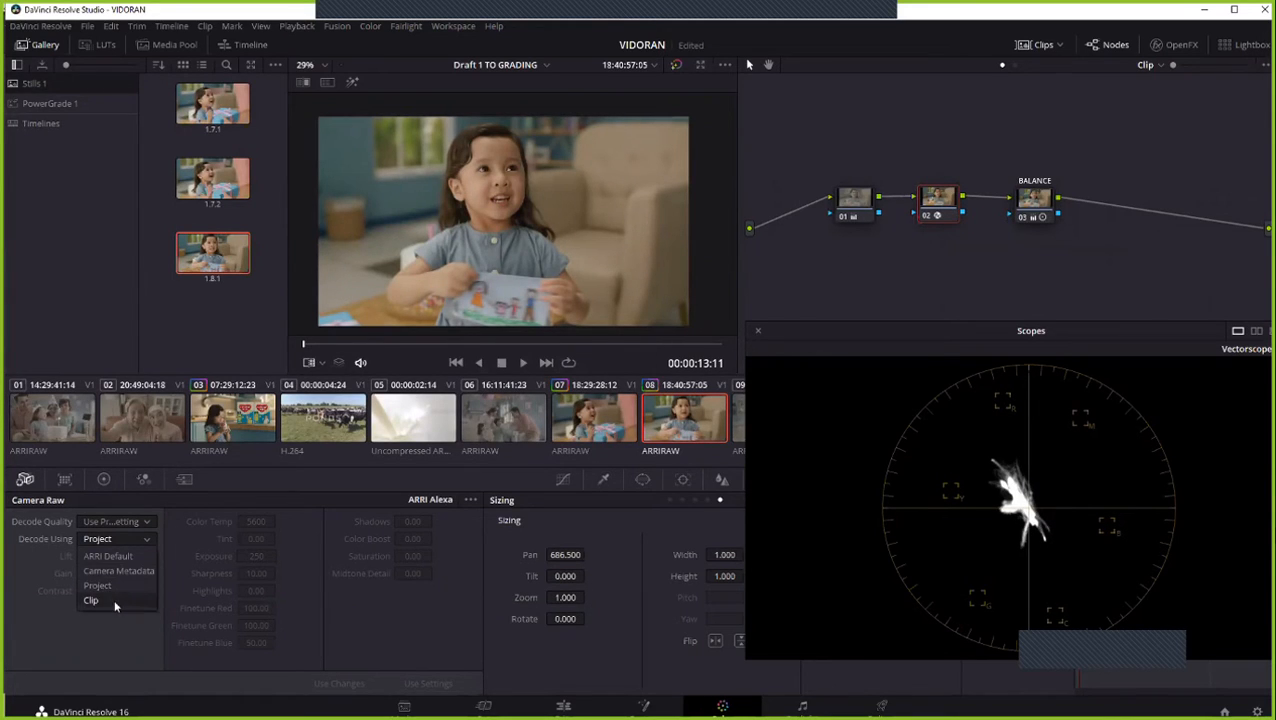
left_click(114, 605)
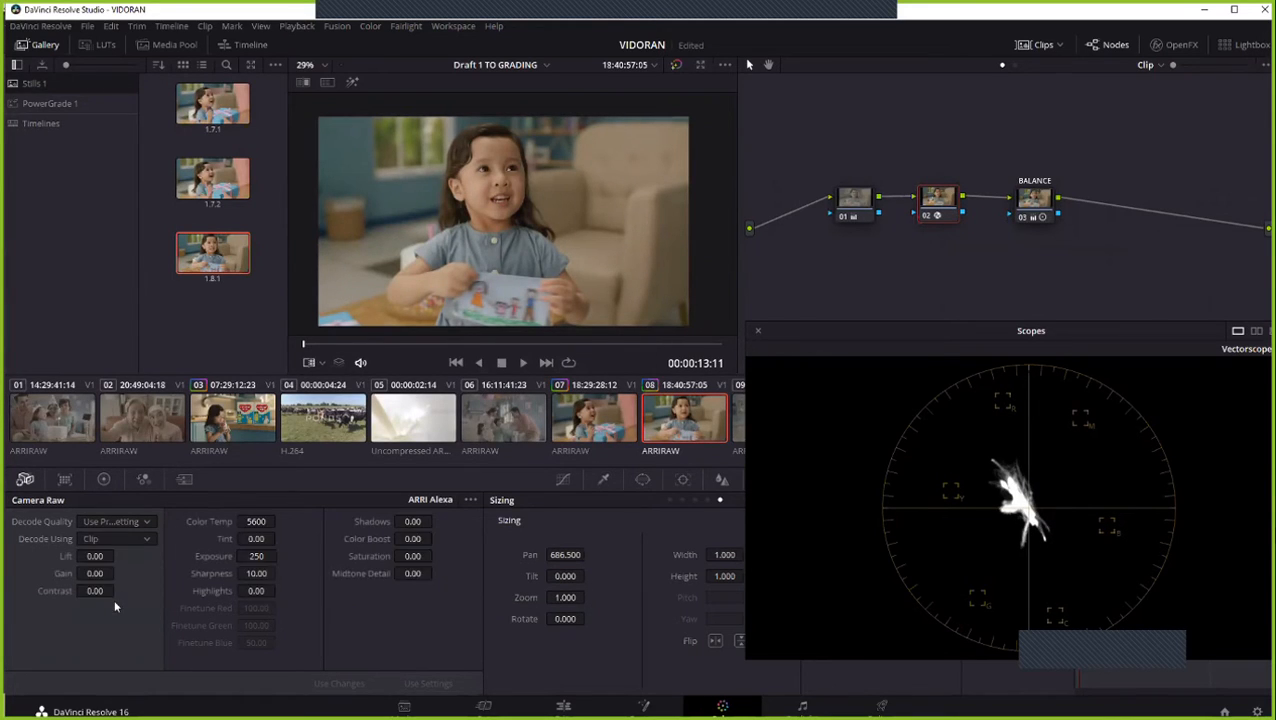
right_click(232, 268)
left_click(258, 296)
- Apply the grade from still 1.7.2 to clip 07 and return to clip 08
left_click(583, 425)
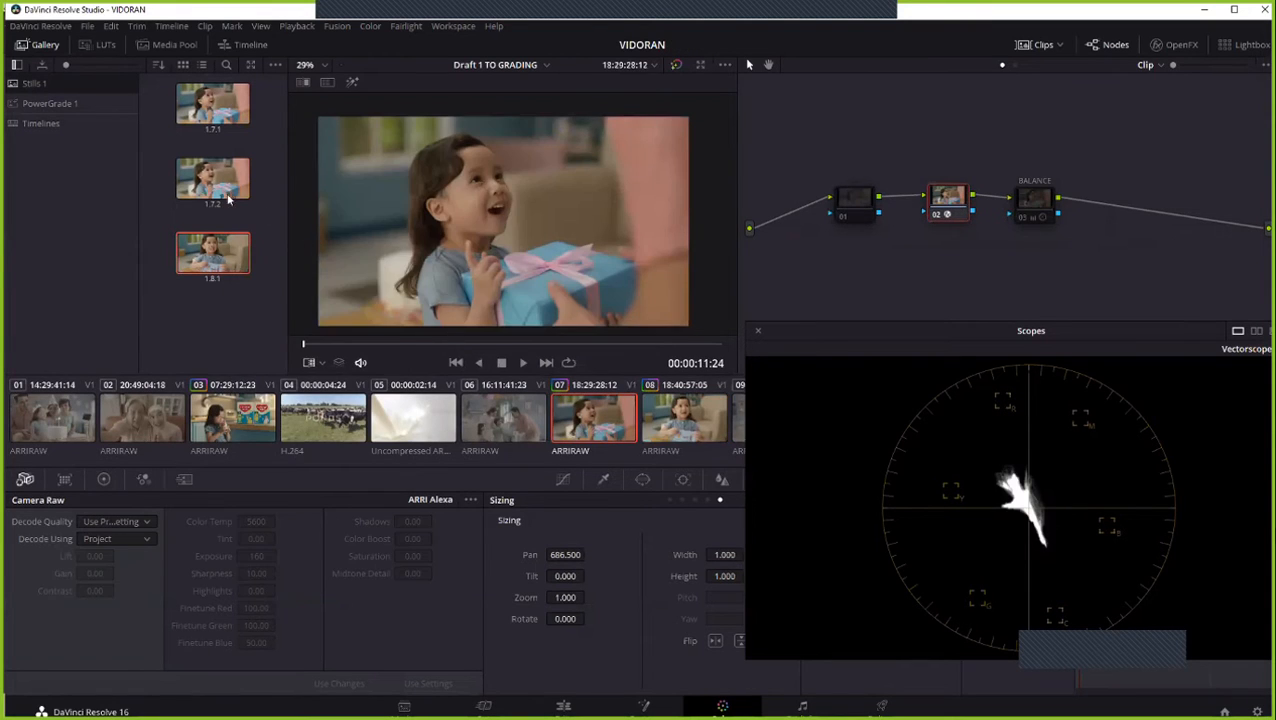
right_click(228, 198)
left_click(250, 228)
left_click(640, 408)
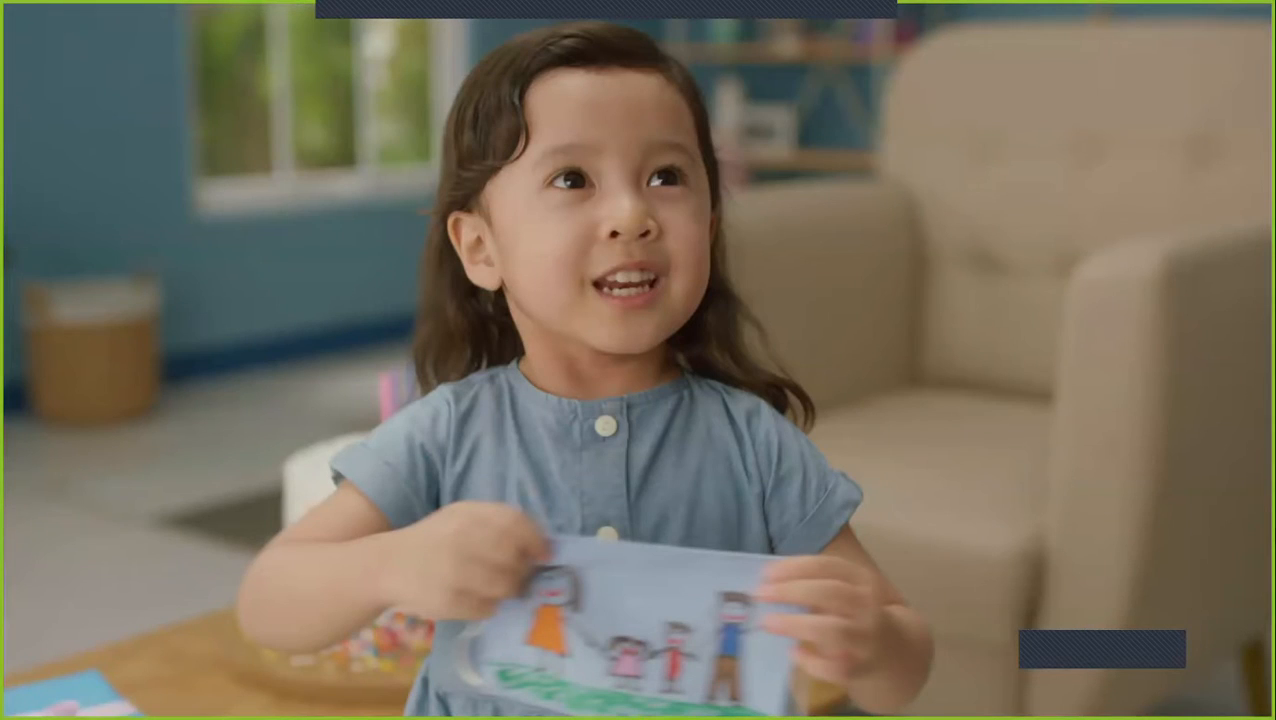
- Compare the restored opening frames of clips 07 and 08 full screen, ending on clip 08 in the normal viewer
key("Escape")
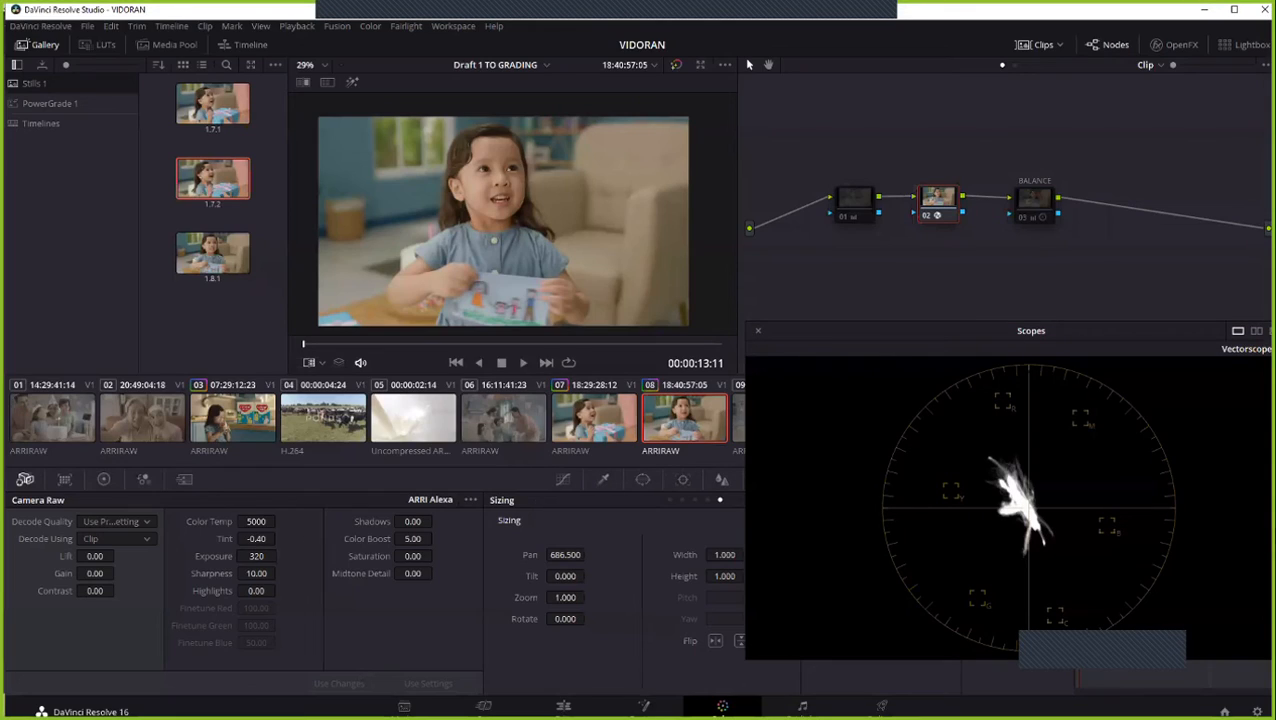
key("ctrl+f")
key("Up")
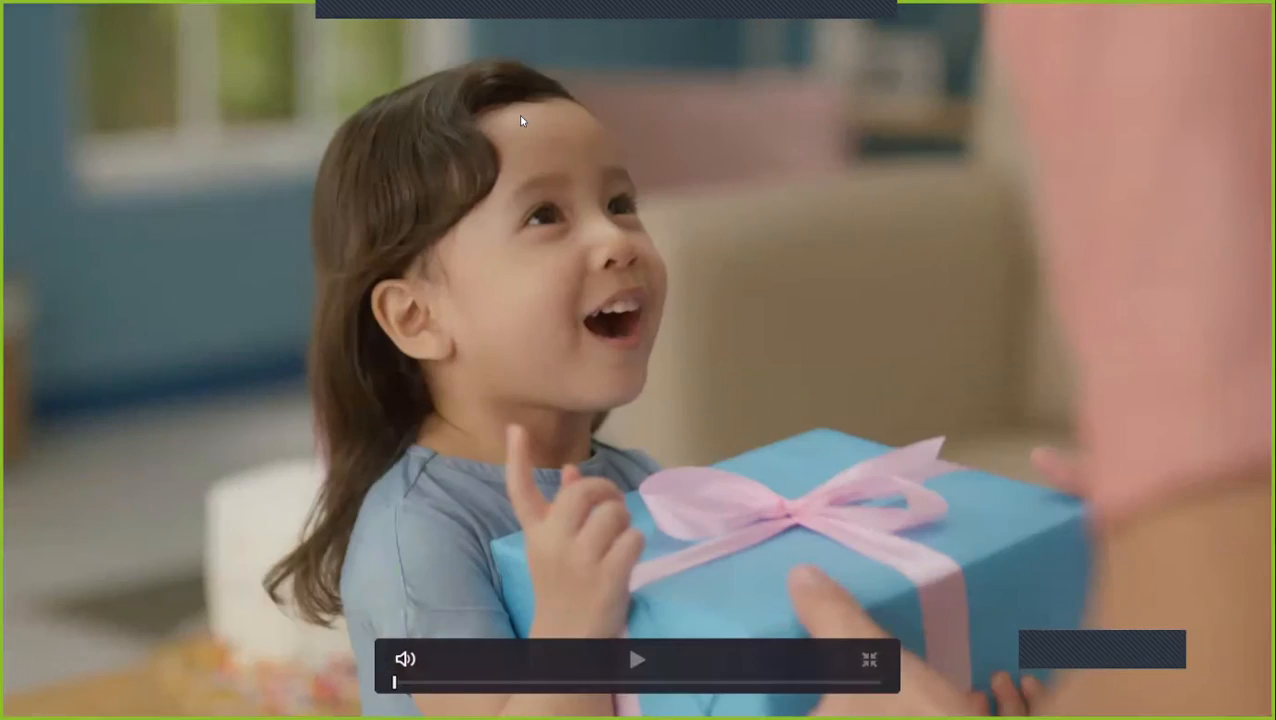
key("Down")
key("Up")
key("Down")
key("Up")
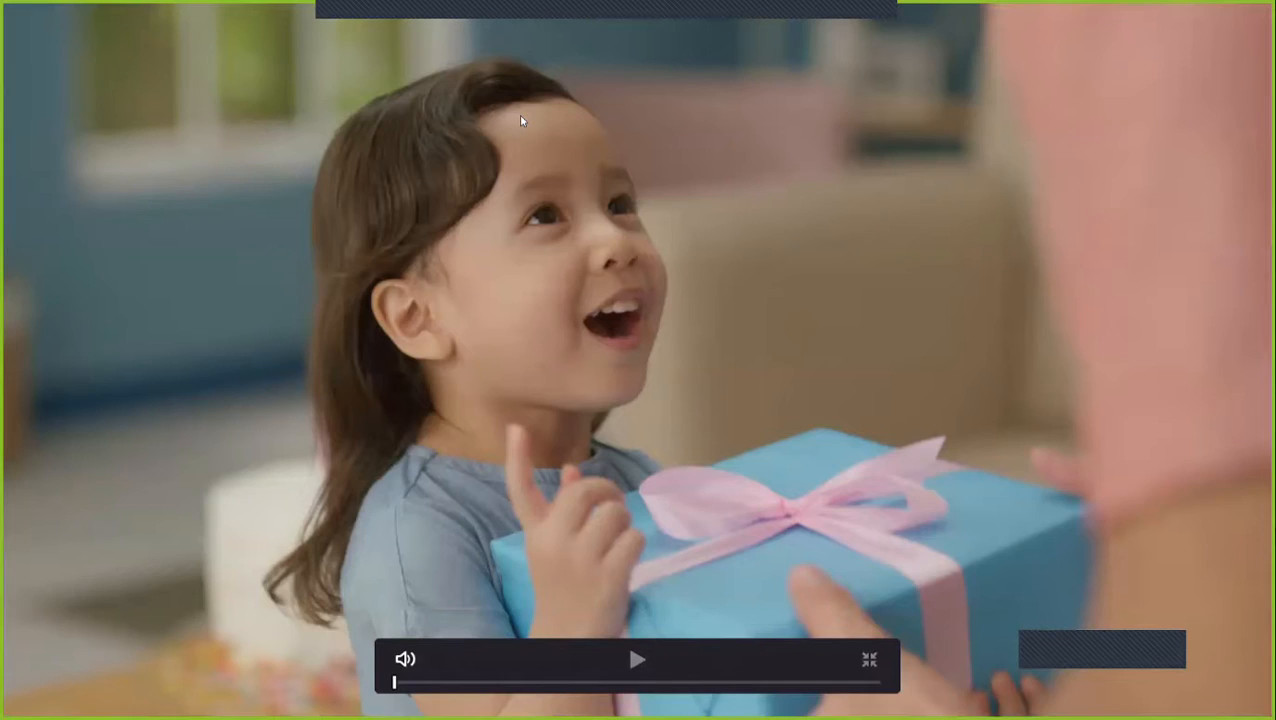
key("Down")
key("Escape")
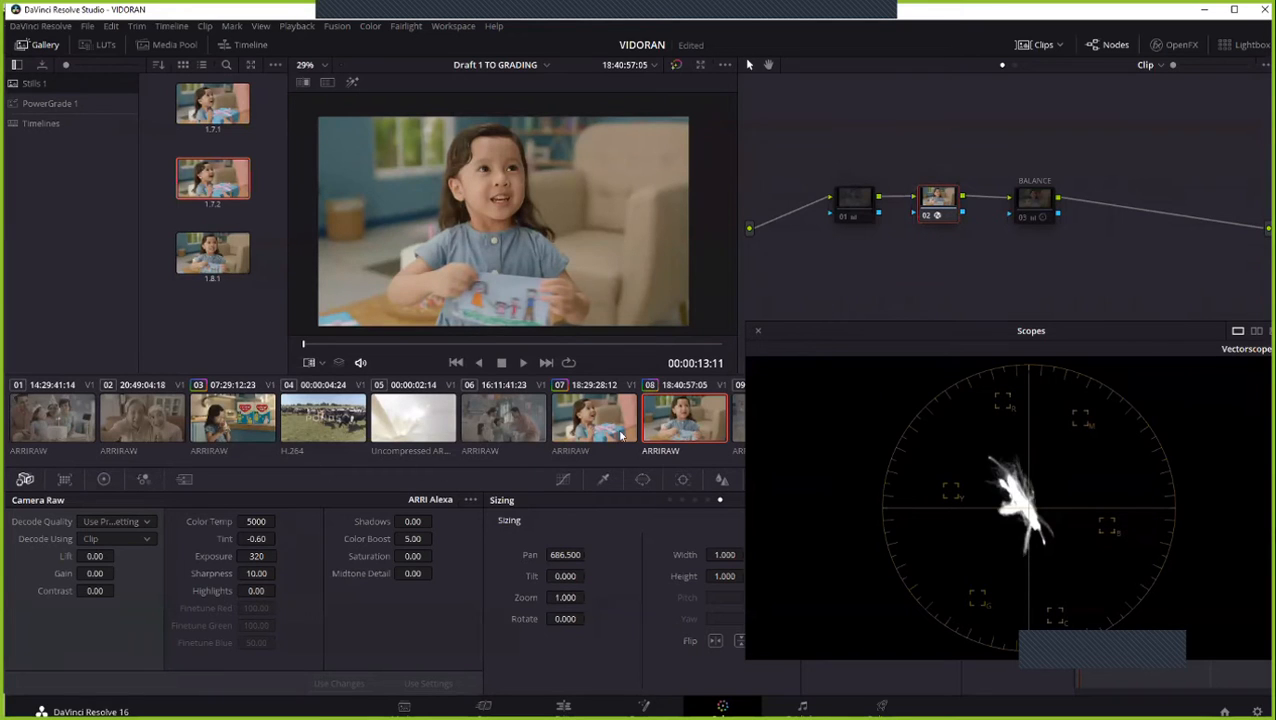
- Compare clips 07 and 08 again in the viewer, Camera Raw settings and vectorscope, and view the cut from clip 07 full screen
key("Up")
key("Down")
key("Up")
key("Down")
left_click(599, 433)
left_click(687, 428)
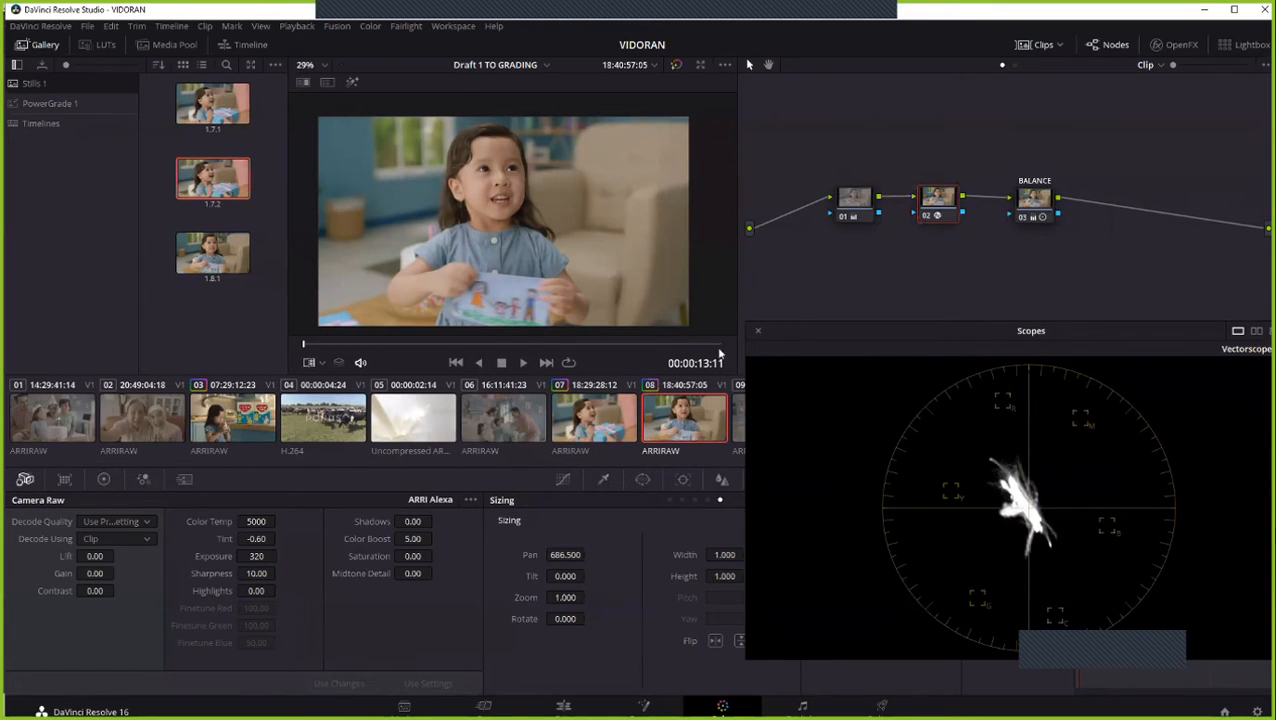
key("Up")
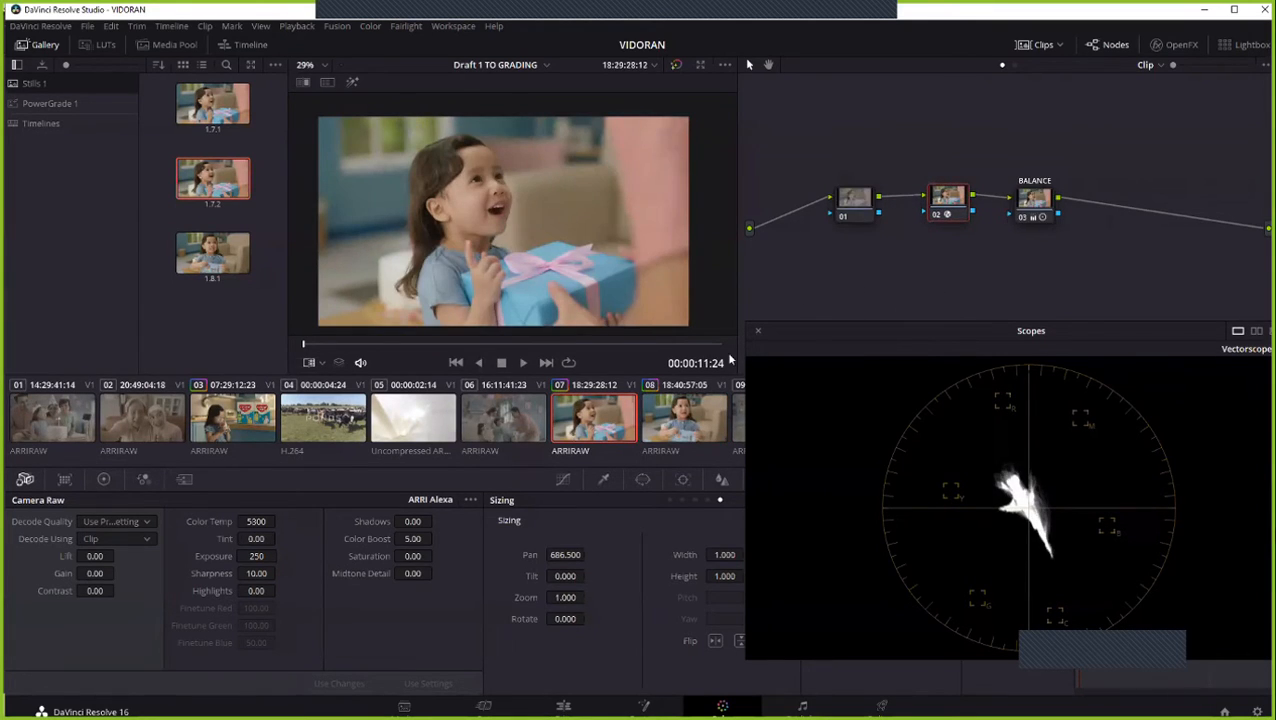
left_click(676, 414)
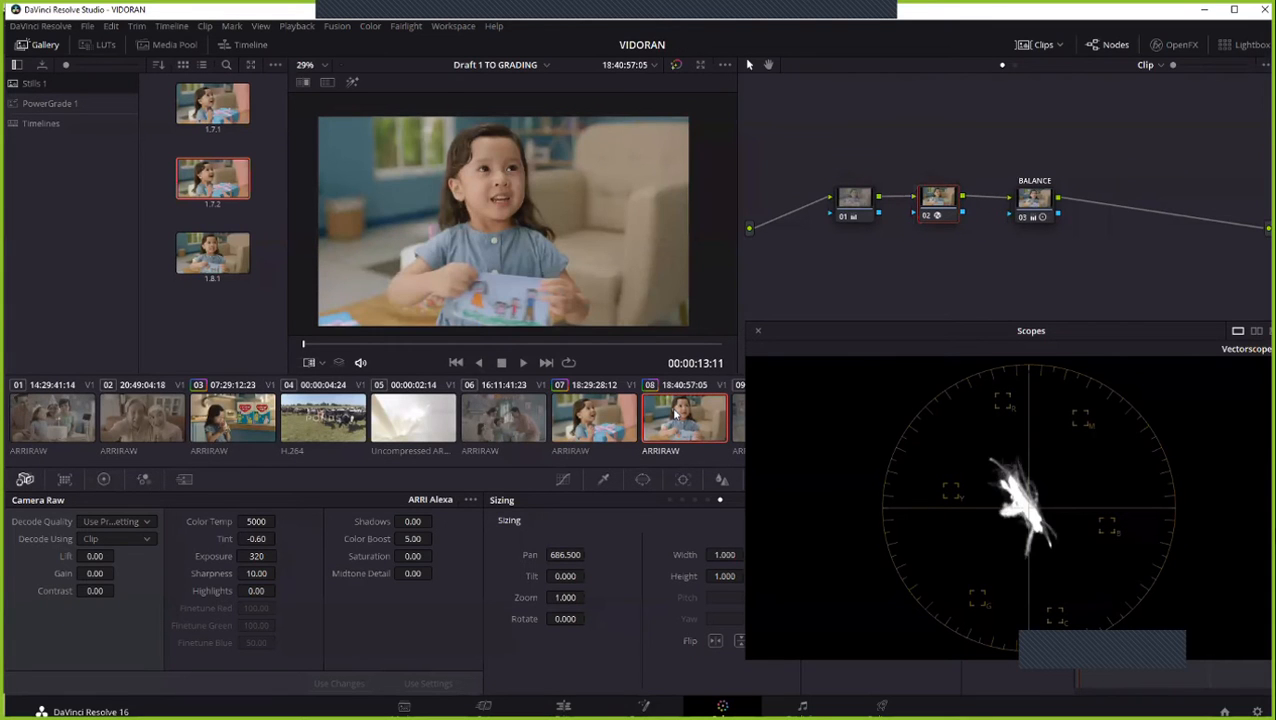
key("Up")
key("ctrl+shift+w")
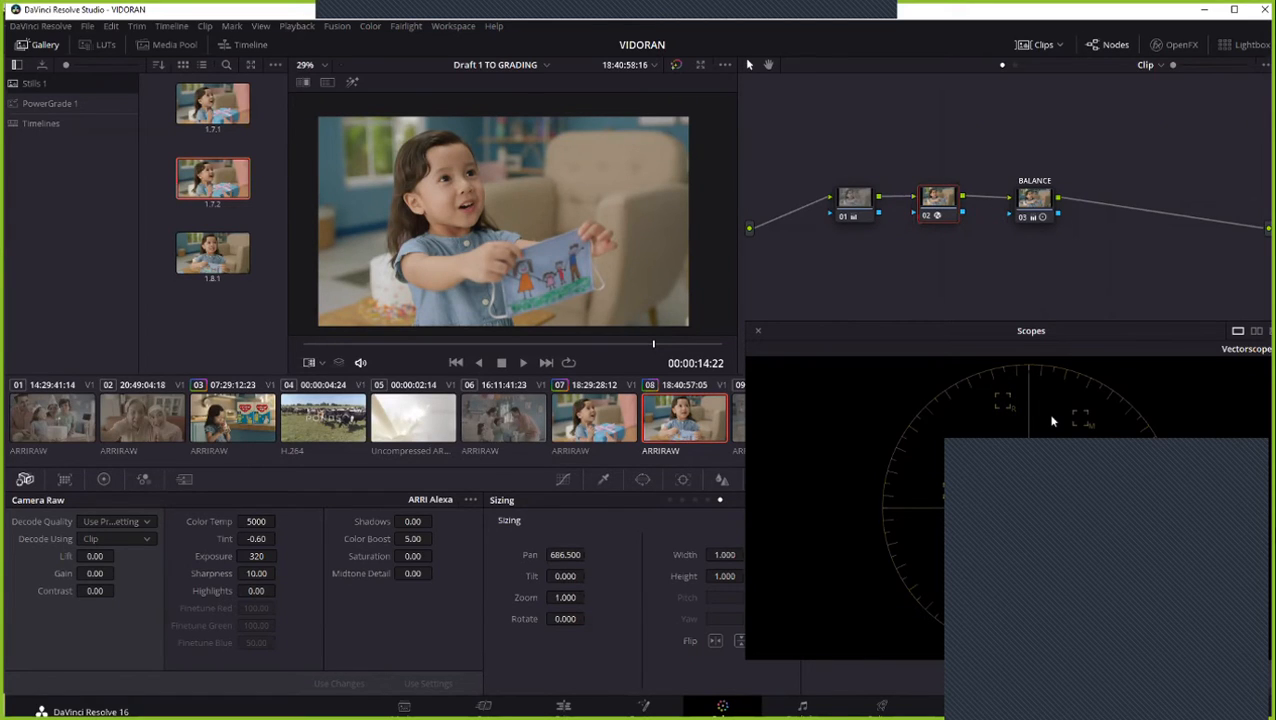
- Move the scopes window higher over the node graph and expand it to the four-scope layout
left_click_drag(1053, 330, 1049, 280)
left_click(1177, 297)
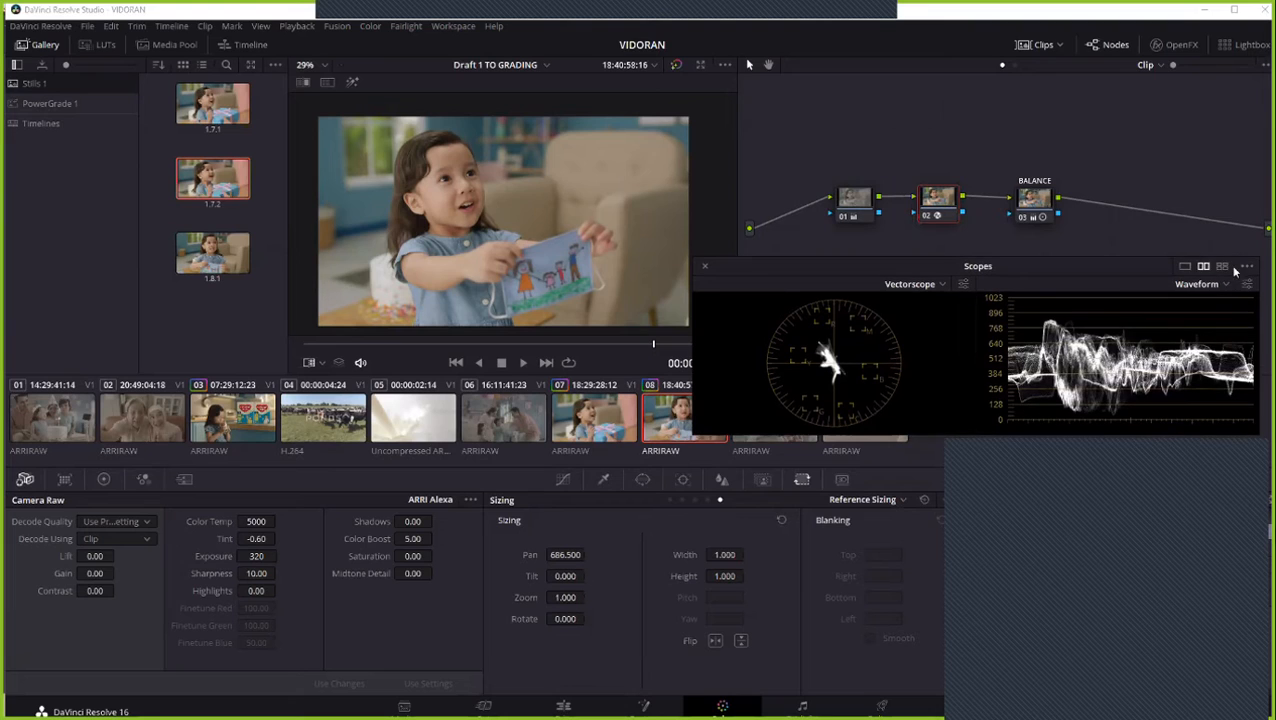
left_click(1222, 266)
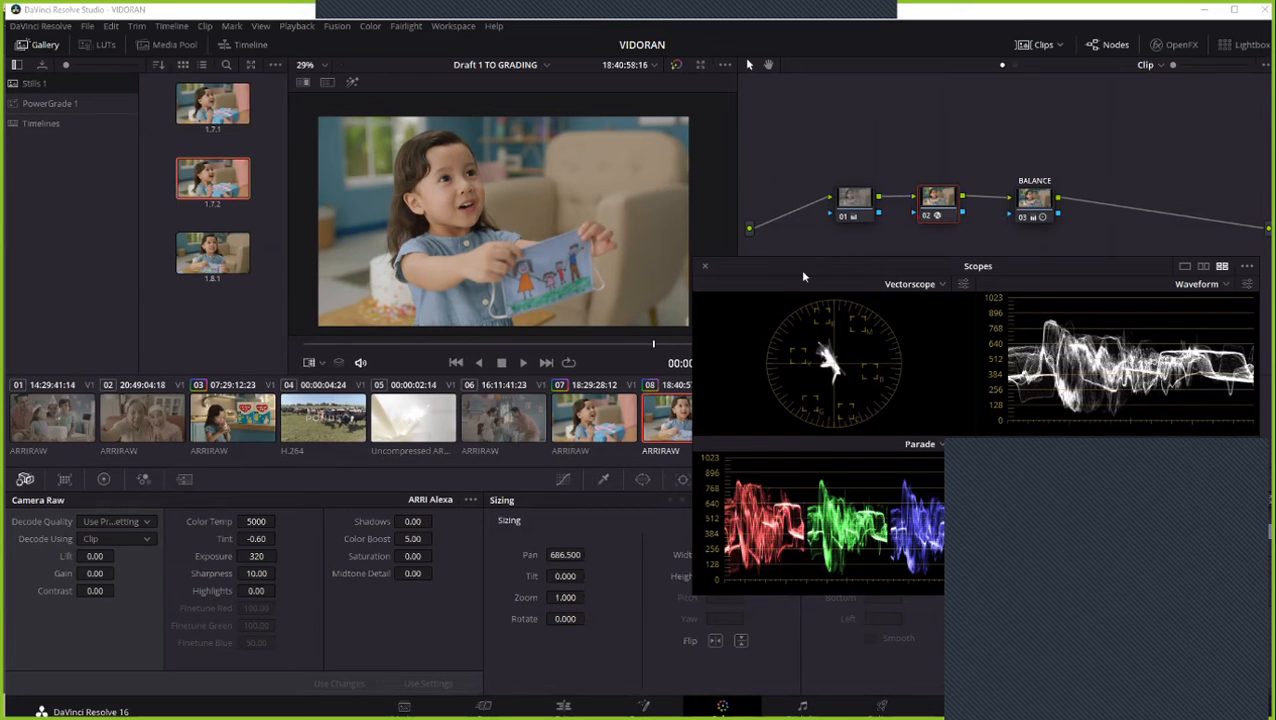
- Reposition the scopes window over the node graph and switch it to a single parade scope
left_click_drag(799, 269, 773, 273)
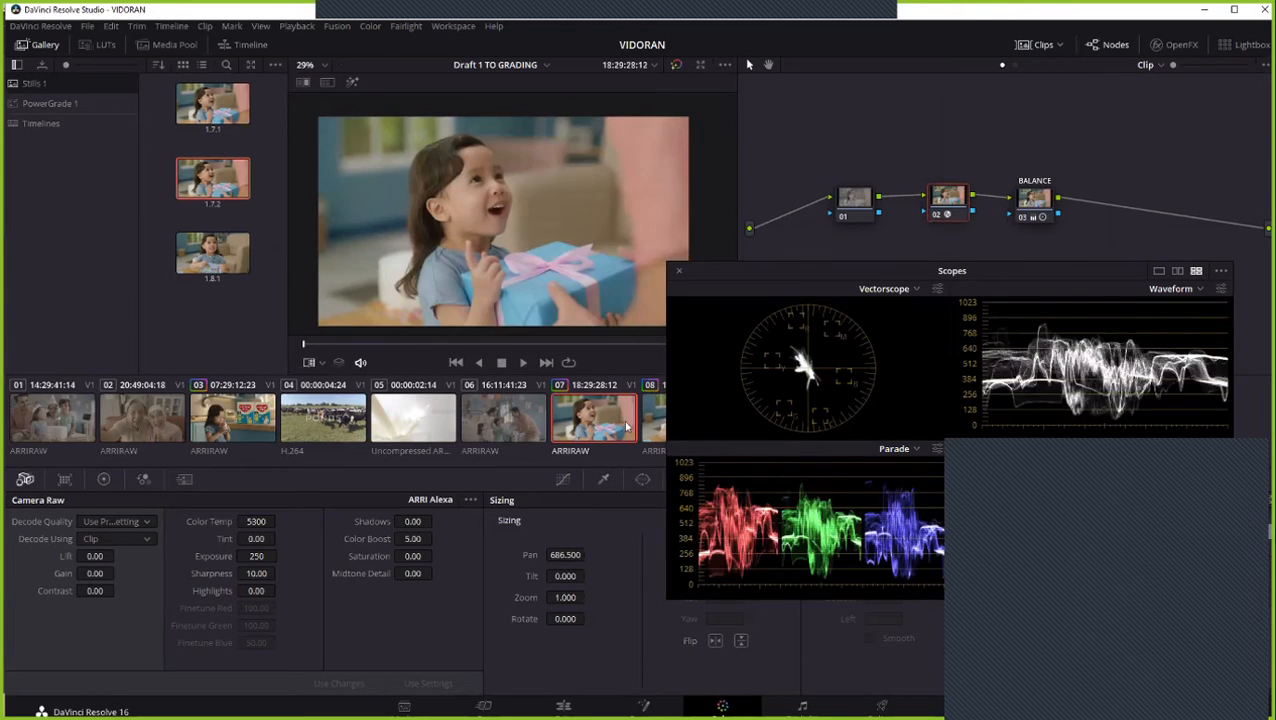
left_click_drag(918, 270, 990, 284)
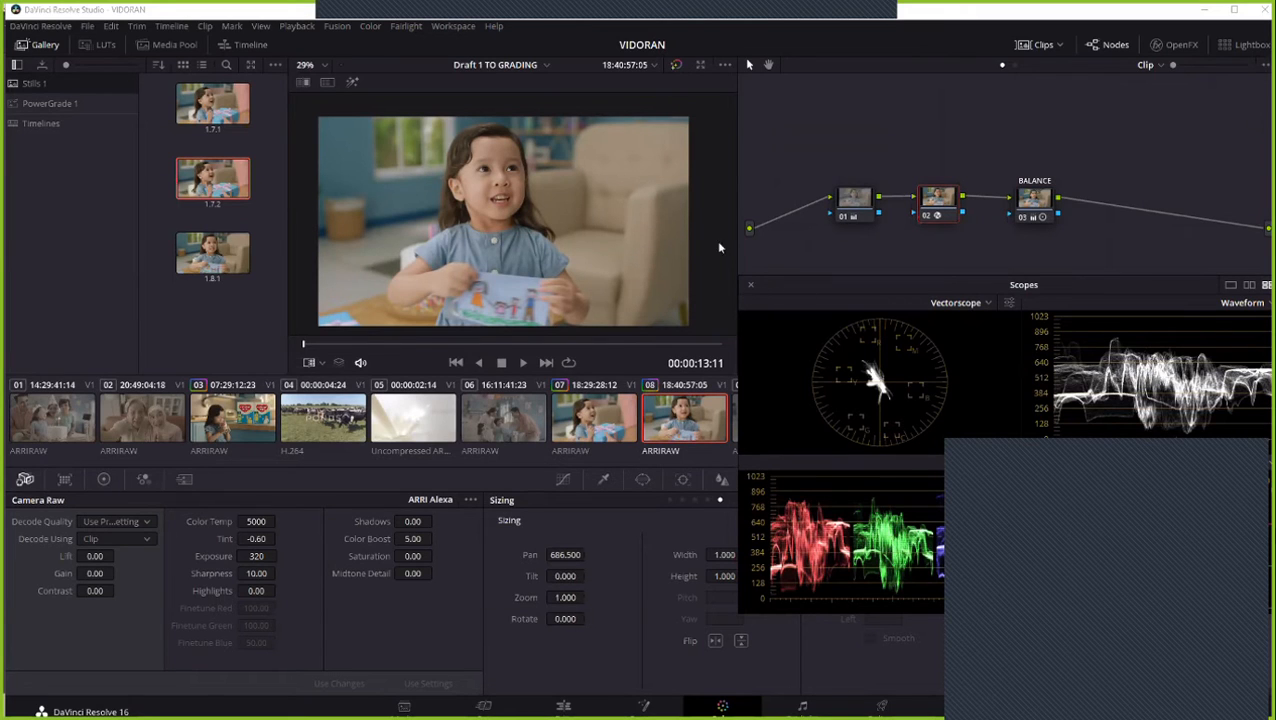
left_click_drag(800, 287, 718, 239)
left_click(1149, 239)
left_click(1160, 256)
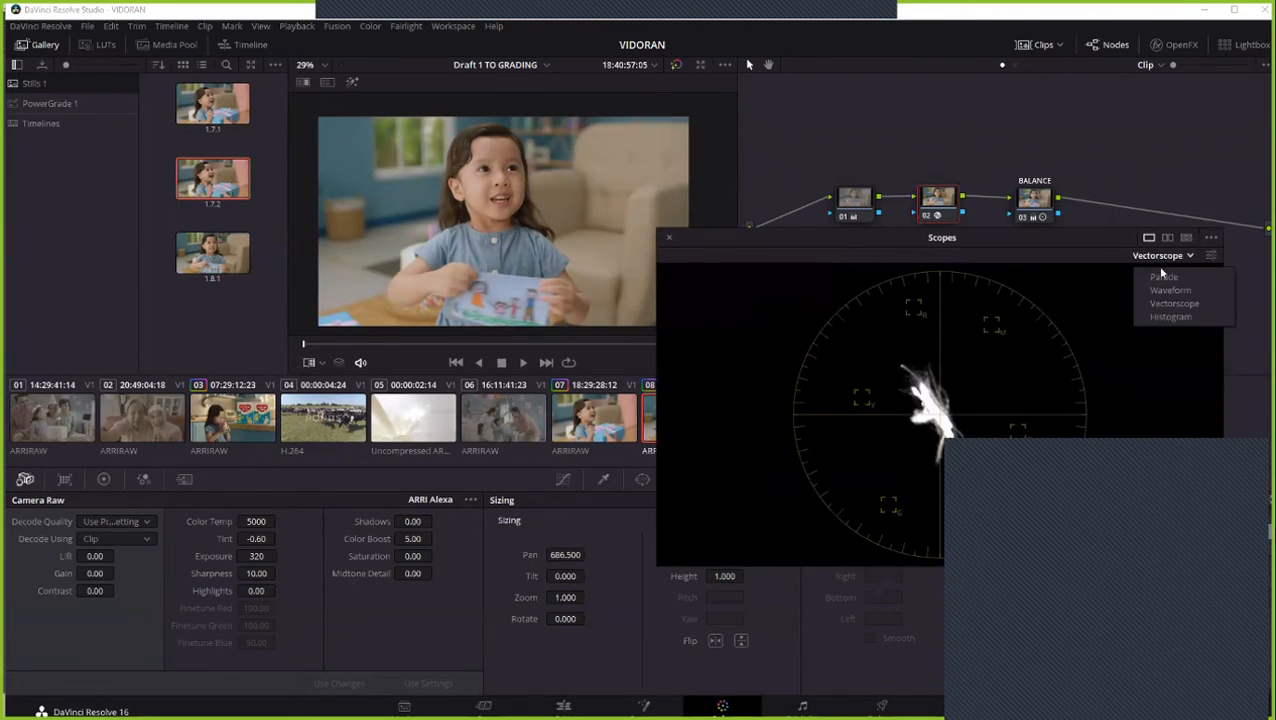
left_click(1163, 277)
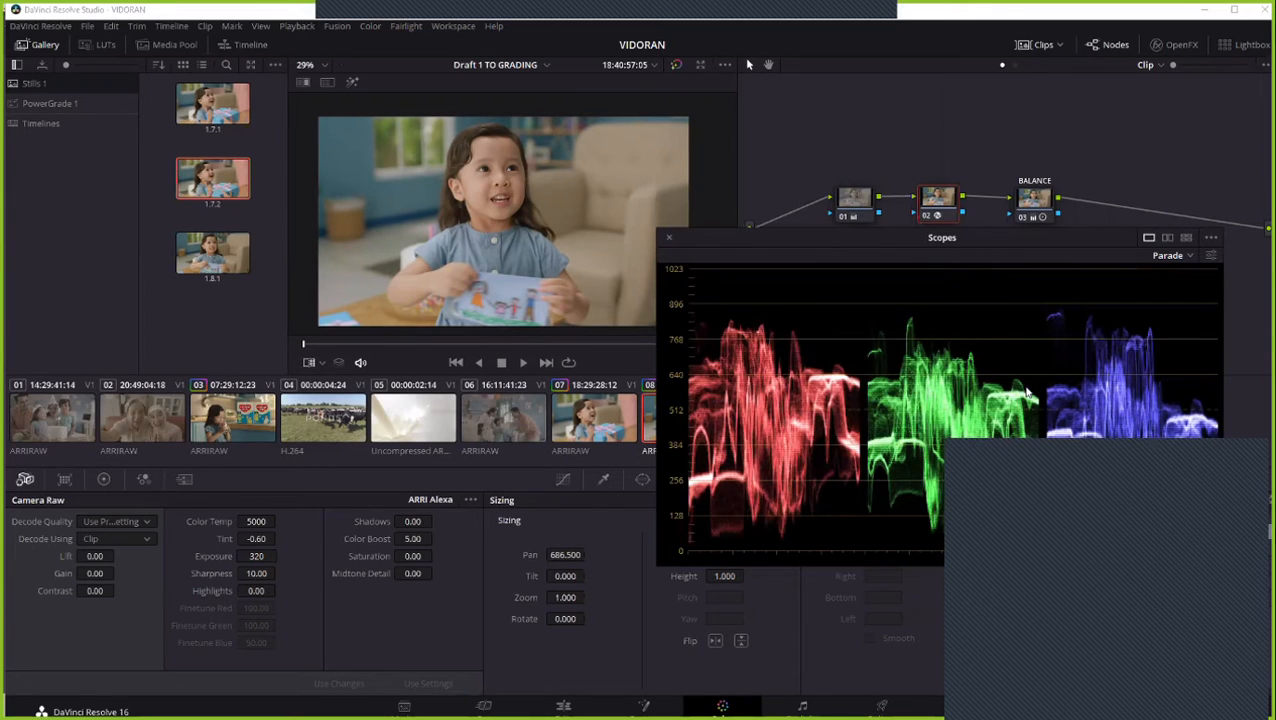
- Compare clips 07 and 08 on the enlarged parade, keeping the scopes window clear of the clip thumbnails
left_click(588, 413)
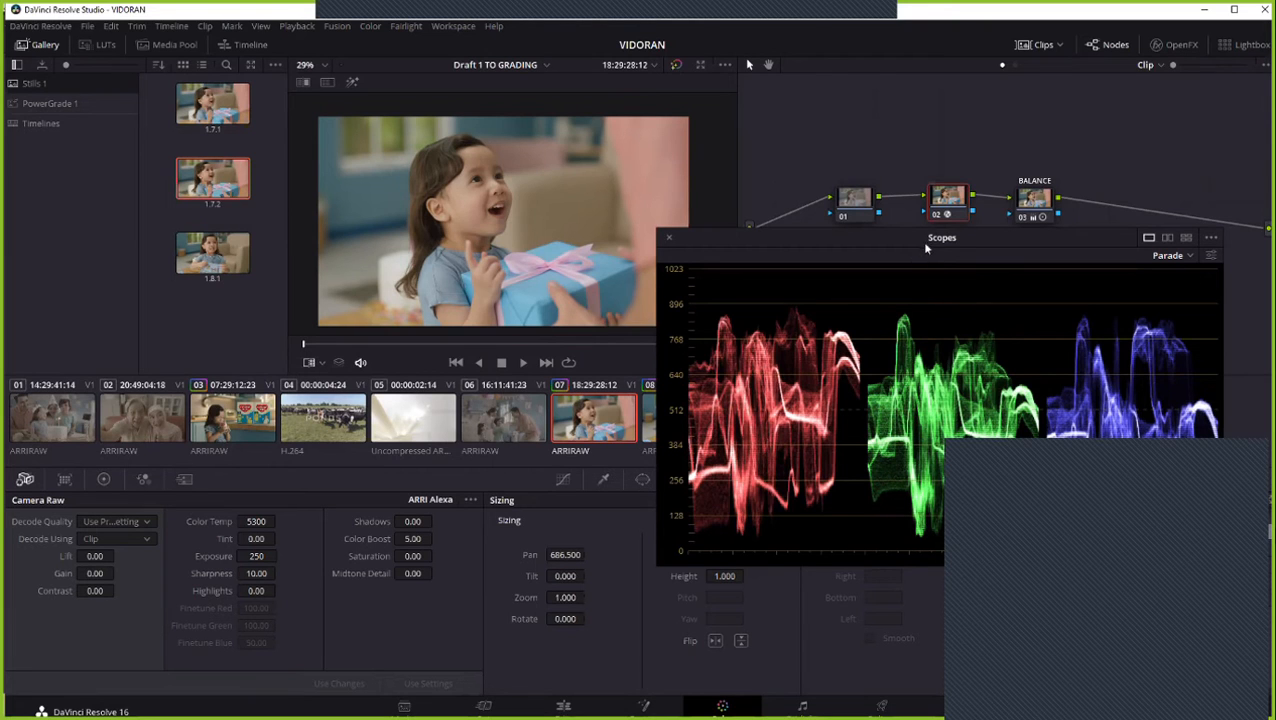
mouse_move(940, 239)
left_mouse_down()
mouse_move(900, 264)
mouse_move(918, 298)
mouse_move(953, 238)
left_mouse_up()
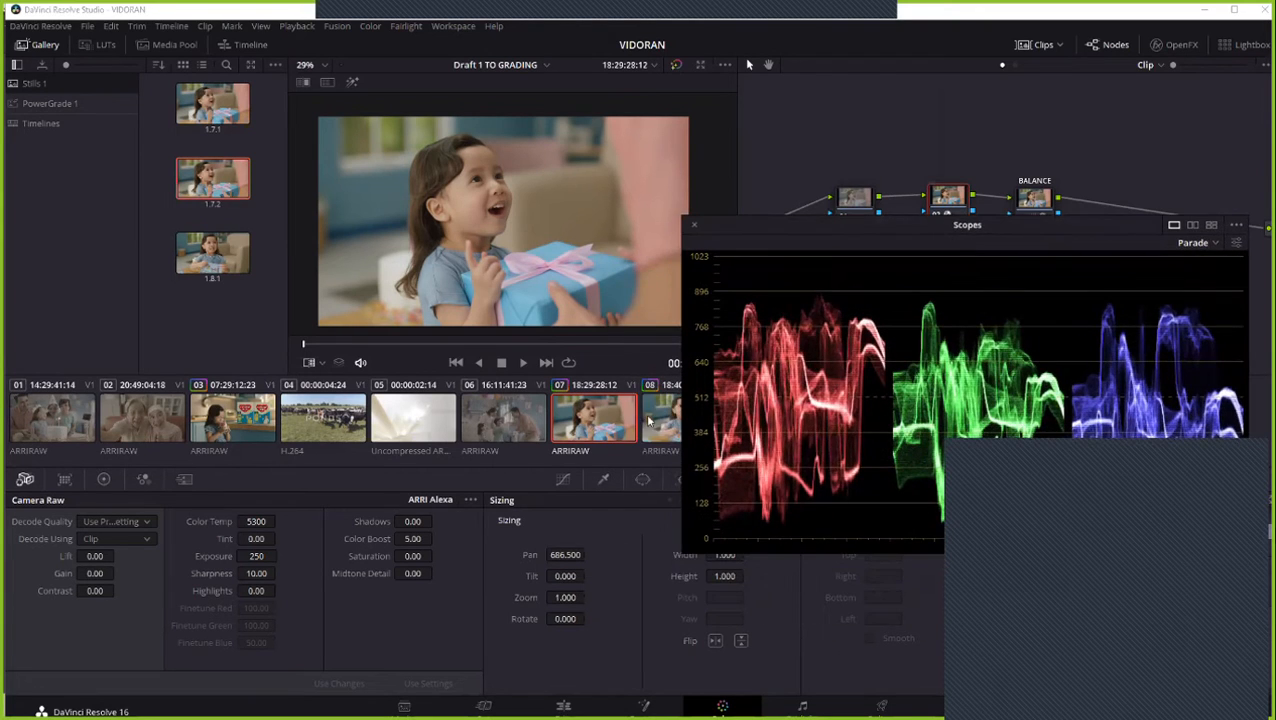
left_click(662, 420)
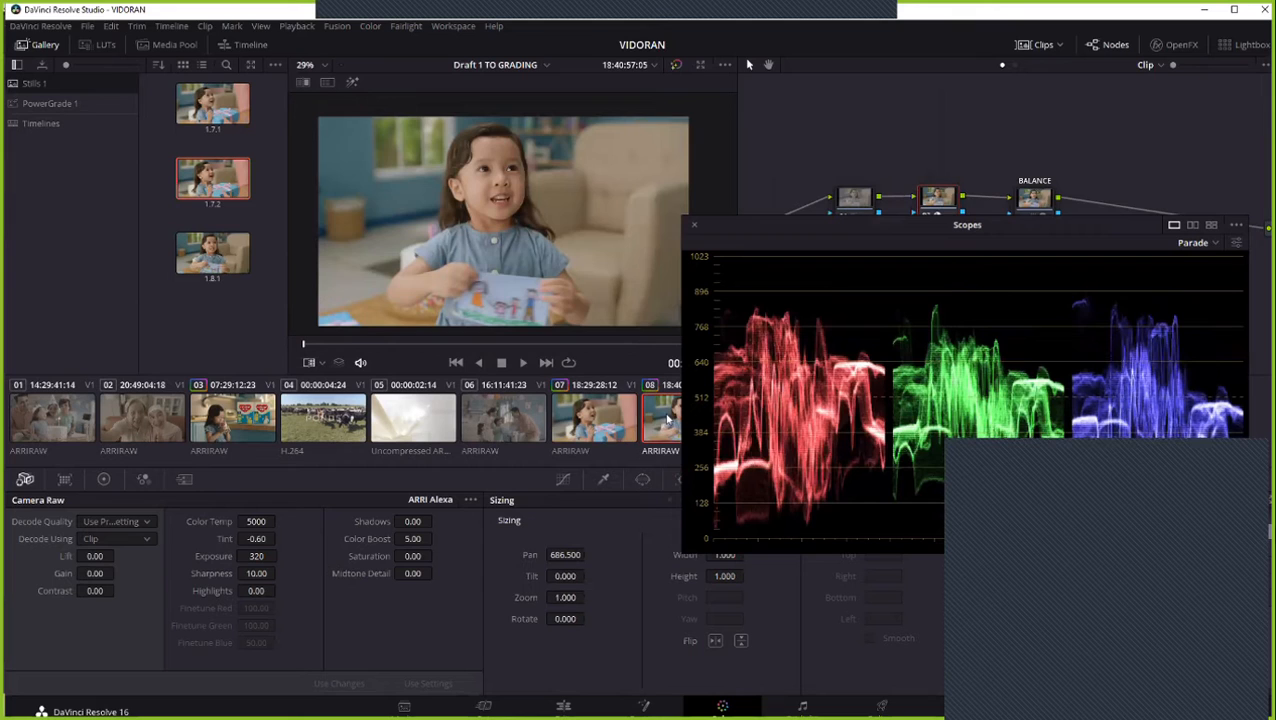
left_click(602, 422)
left_click(664, 423)
left_click(607, 426)
left_click(665, 422)
- Alternate repeatedly between clips 07 and 08 to compare their images and RGB parade traces
key("Down")
key("Up")
key("Up")
key("Down")
key("Up")
key("Down")
key("Up")
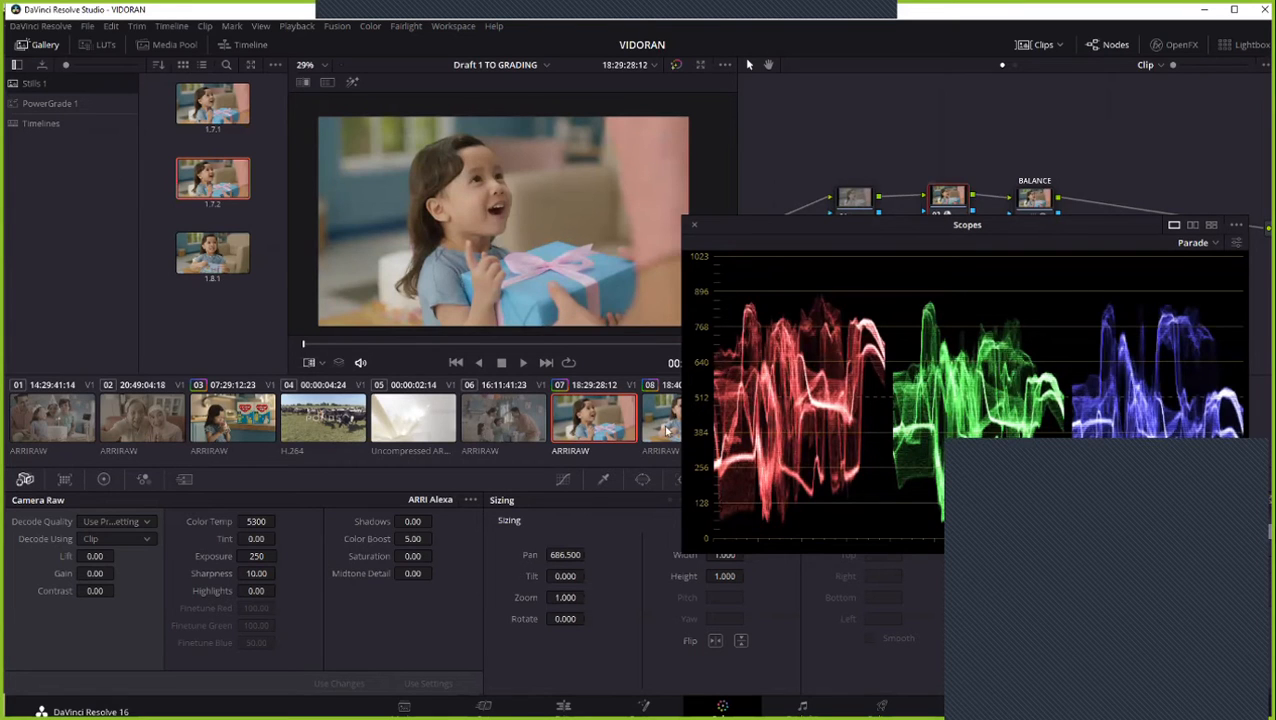
key("Down")
key("Up")
key("Down")
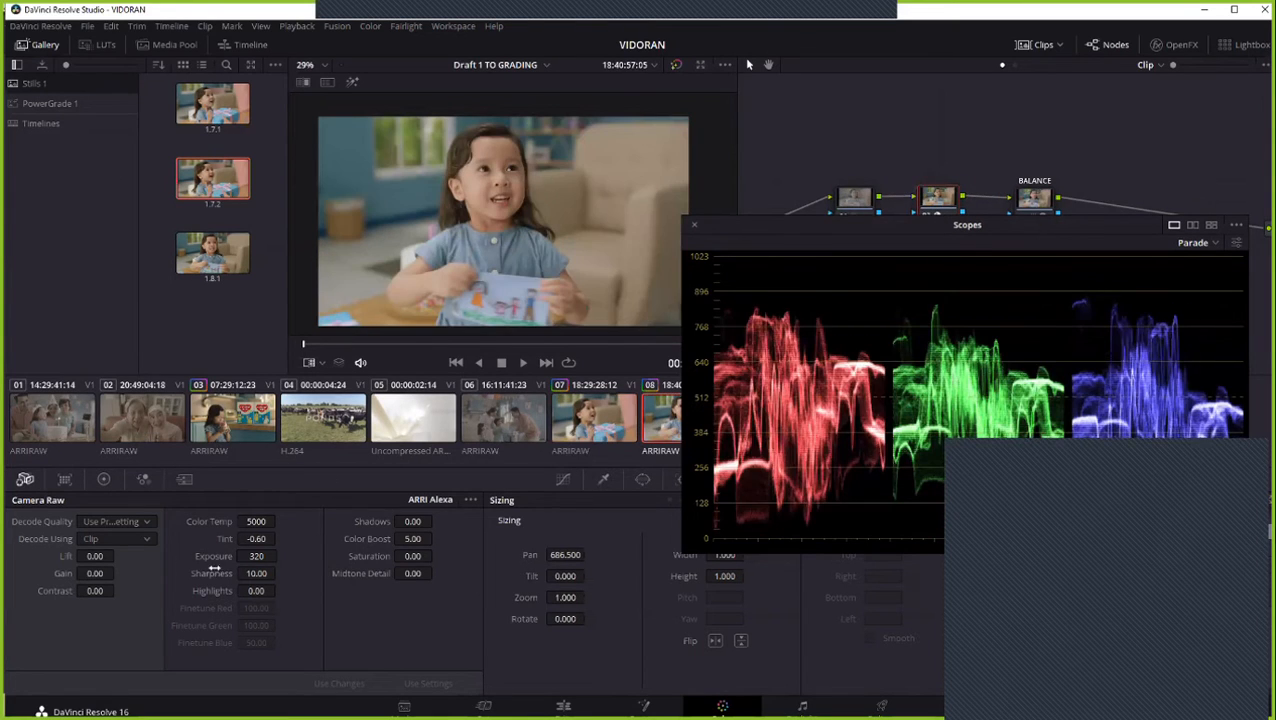
- Compare the Camera Raw color temperature, tint and exposure of clips 07 and 08, ending on clip 08
left_click(596, 426)
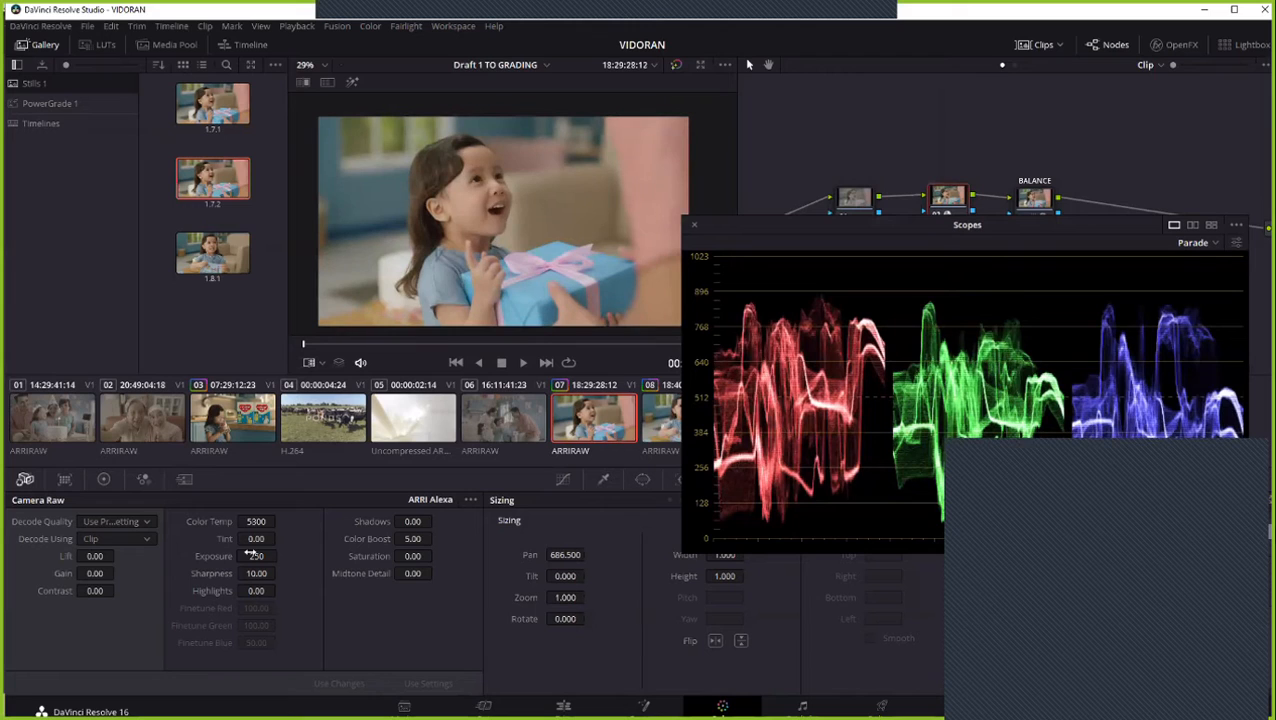
left_click(657, 418)
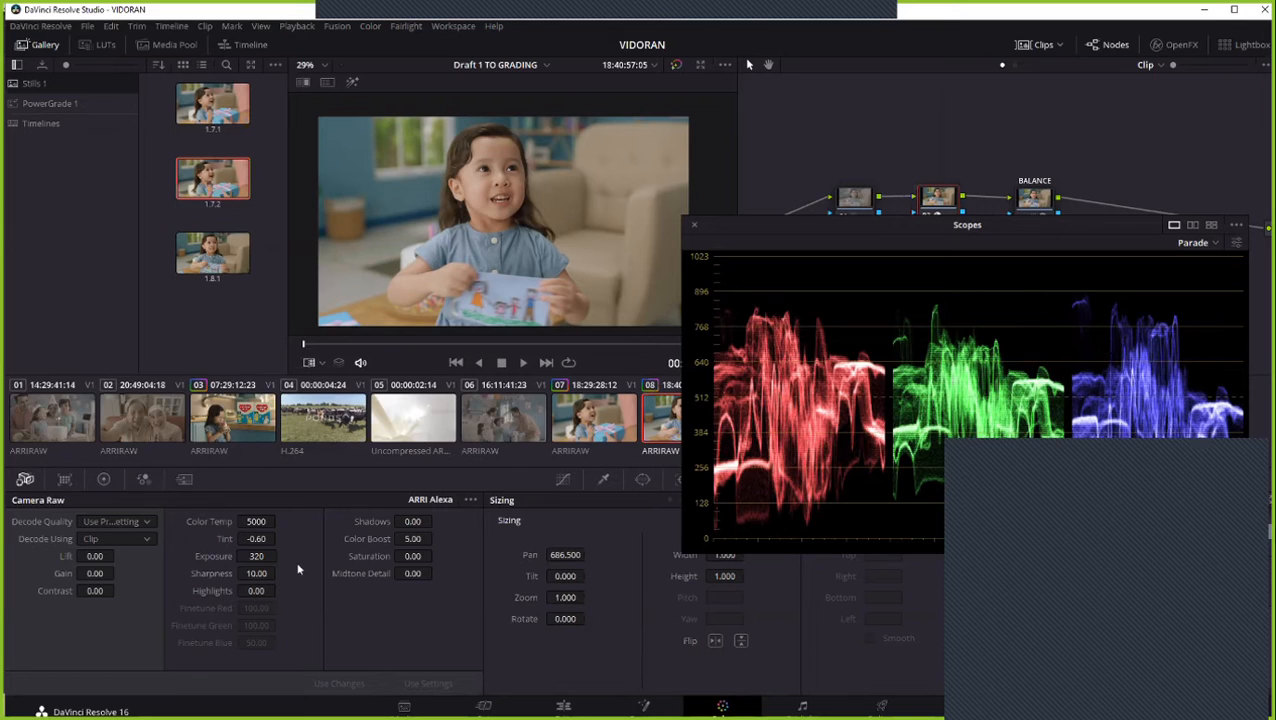
left_click(630, 436)
left_click(551, 442)
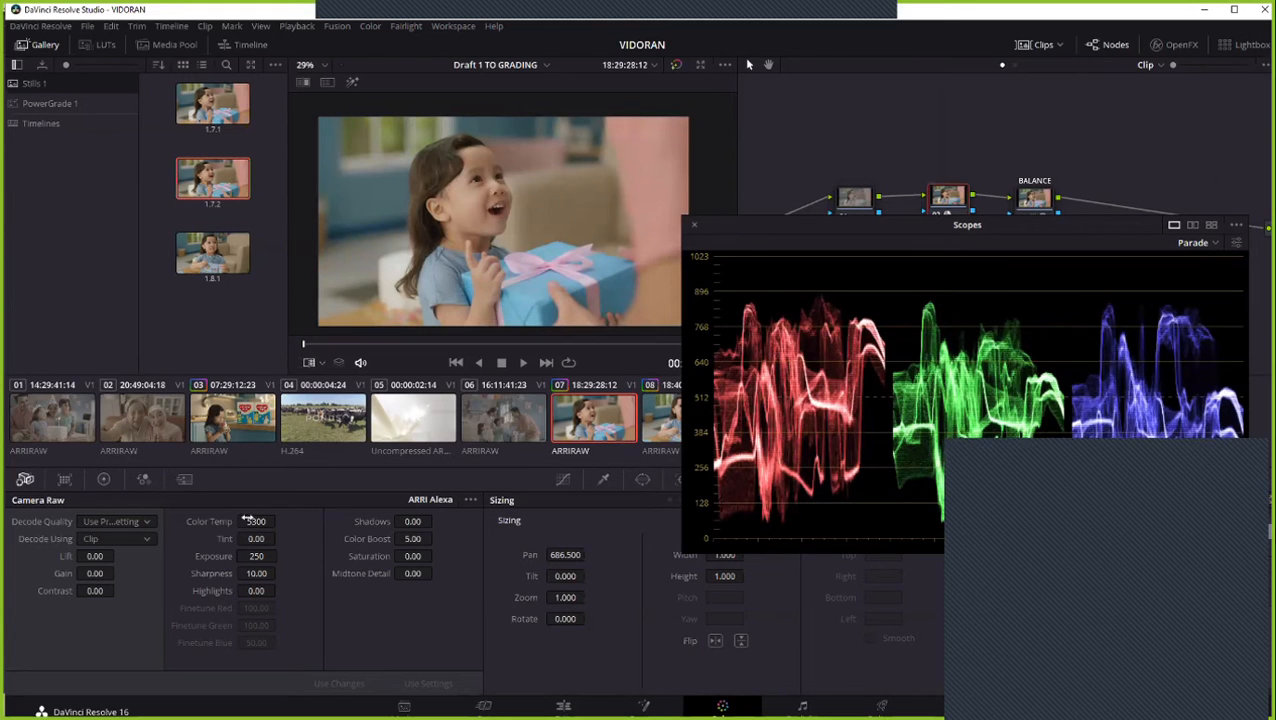
left_click(668, 418)
left_click(614, 438)
left_click(645, 415)
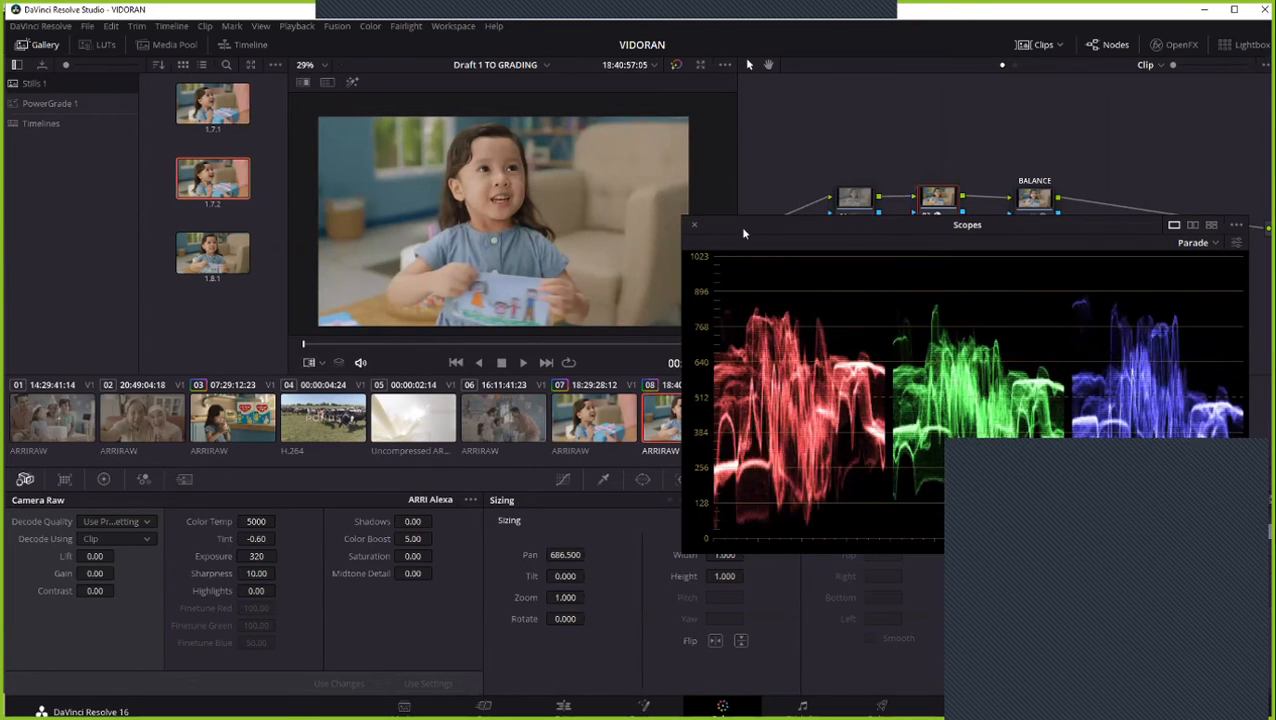
- Select clip 08's BALANCE node and lower the scopes window to uncover the node graph and all clip thumbnails
left_click_drag(774, 229, 804, 322)
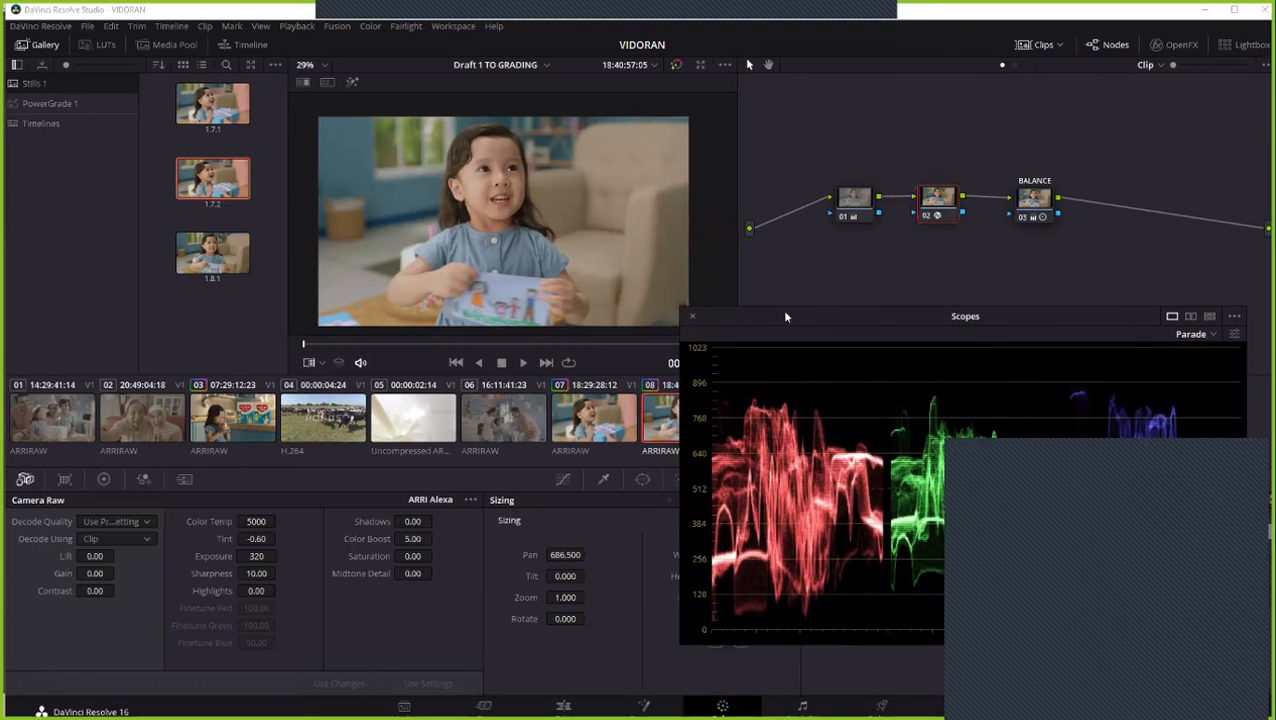
left_click(1040, 212)
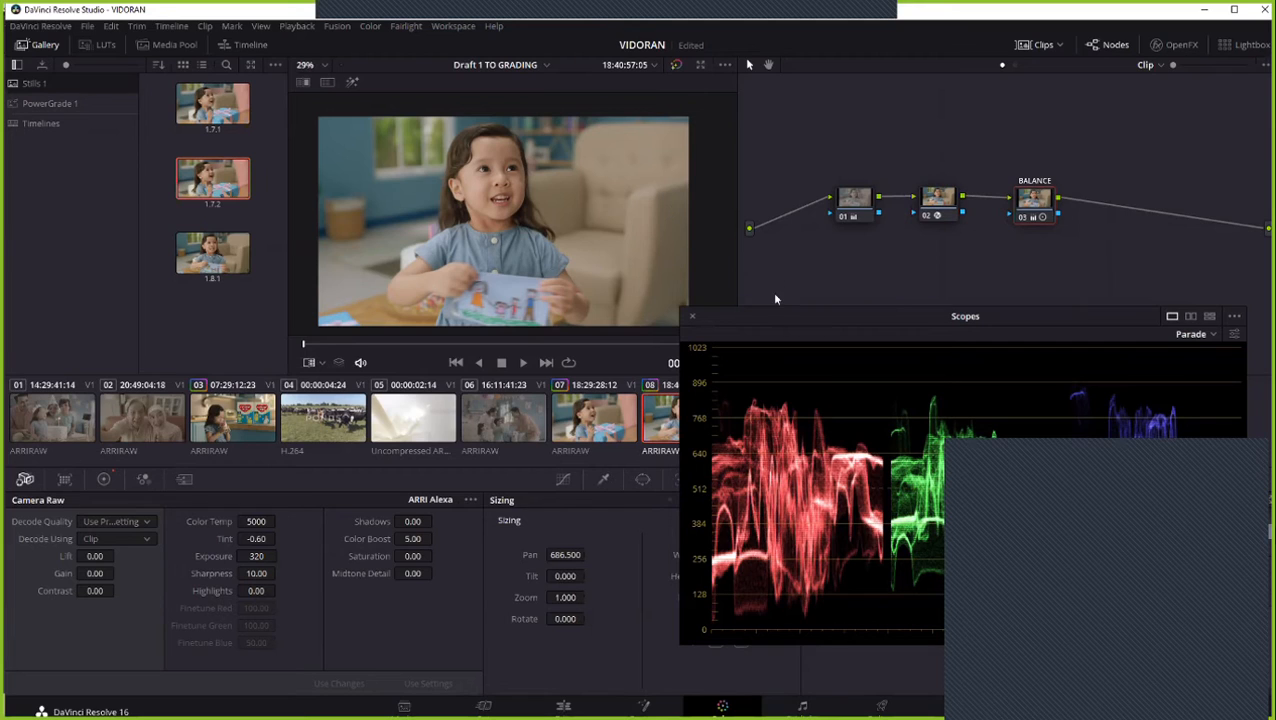
left_click_drag(760, 331, 778, 485)
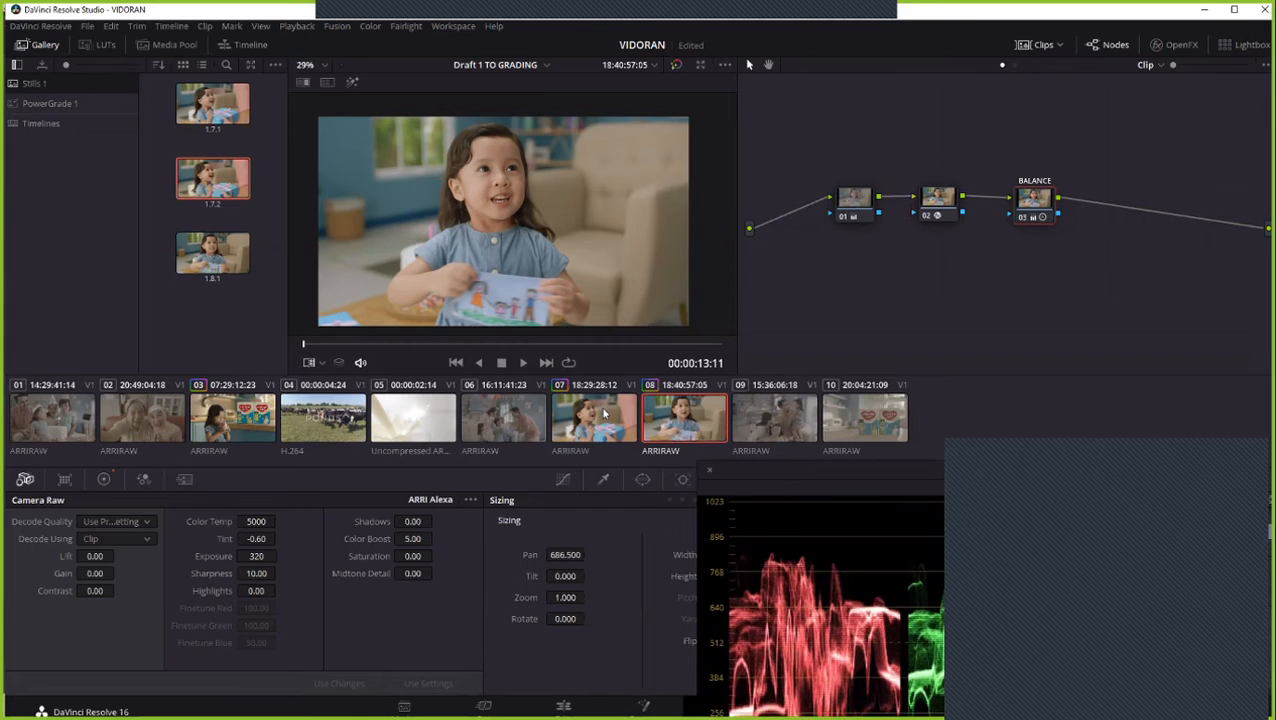
- Review the timeline's graded and ungraded clips, comparing the family shots 01 and 09 and the product shots 03 and 10
left_click(604, 410)
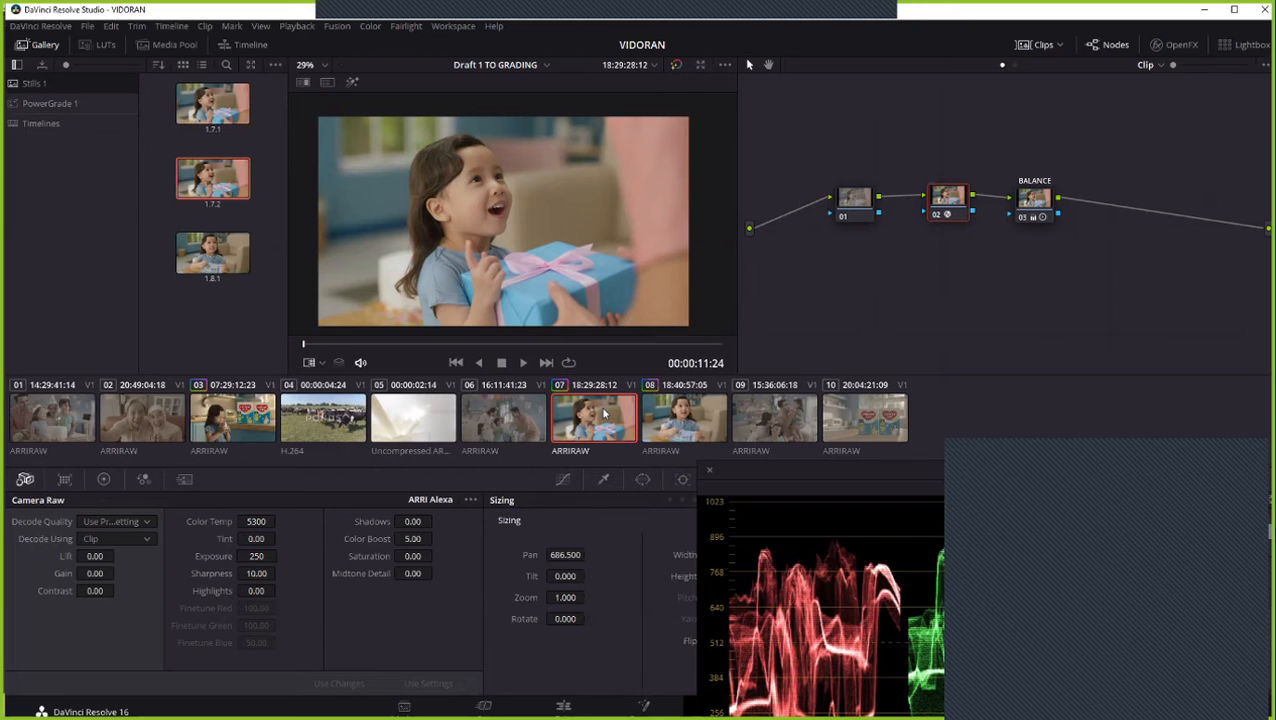
left_click(770, 418)
left_click(862, 420)
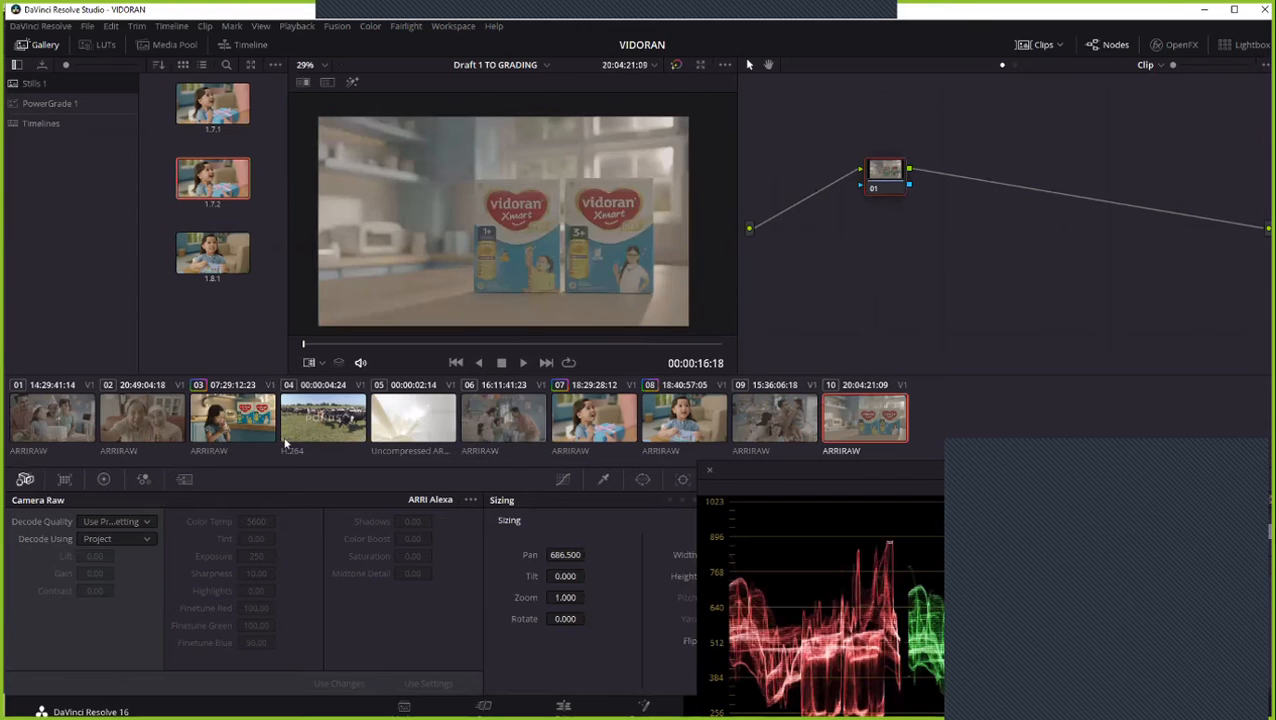
left_click(240, 430)
left_click(847, 443)
left_click(704, 431)
left_click(622, 425)
left_click(774, 420)
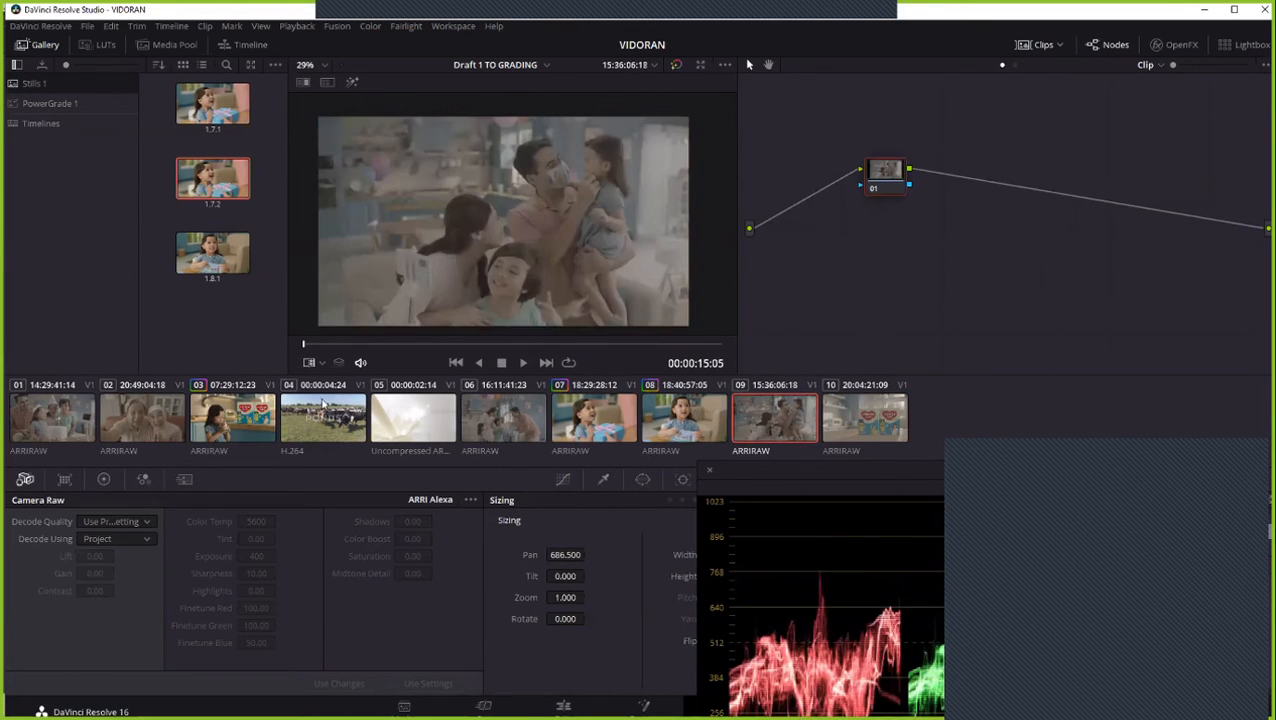
left_click(42, 415)
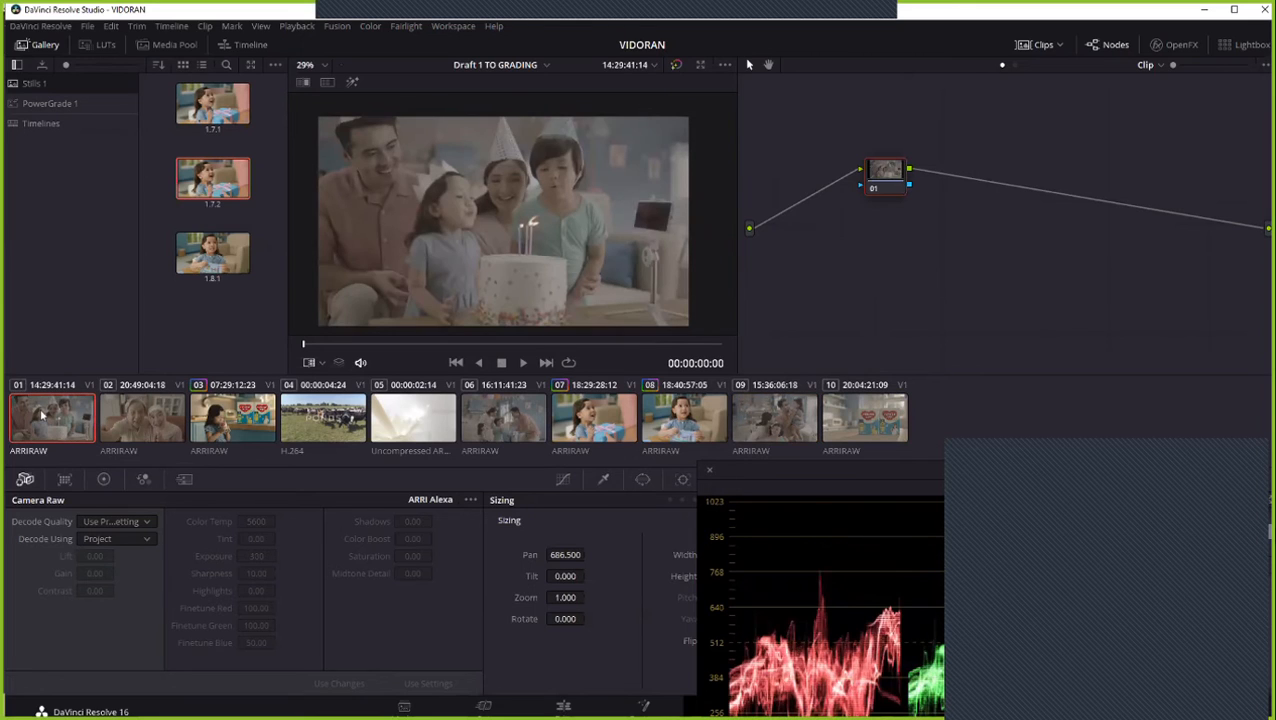
left_click(798, 413)
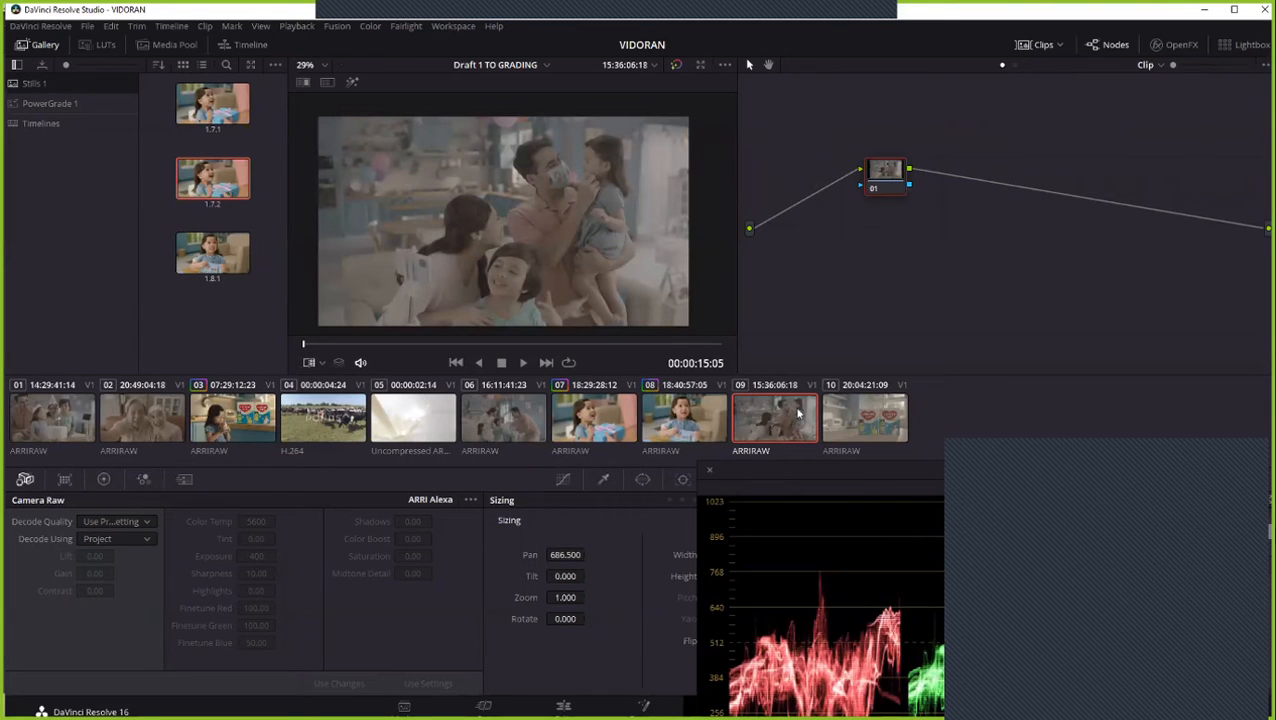
- Check clips 06, 01, 03 and 10 against the matched clips 07 and 08, ending on clip 07
left_click(618, 428)
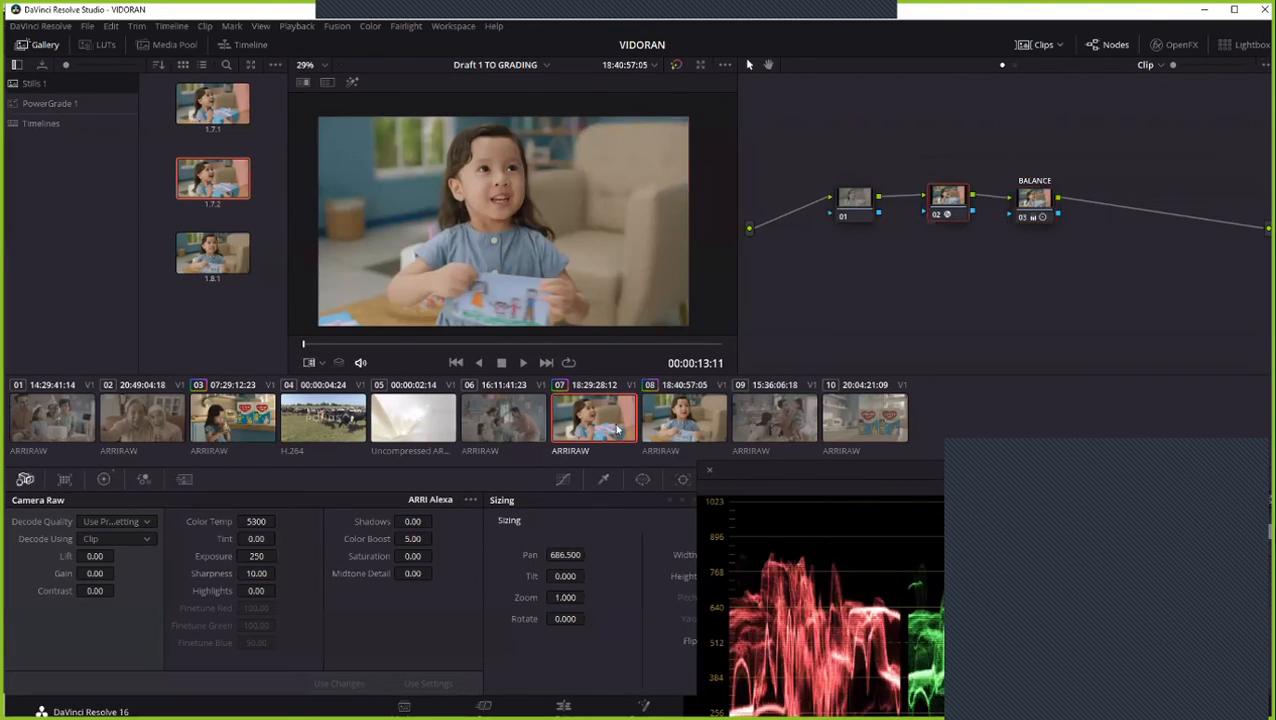
left_click(512, 420)
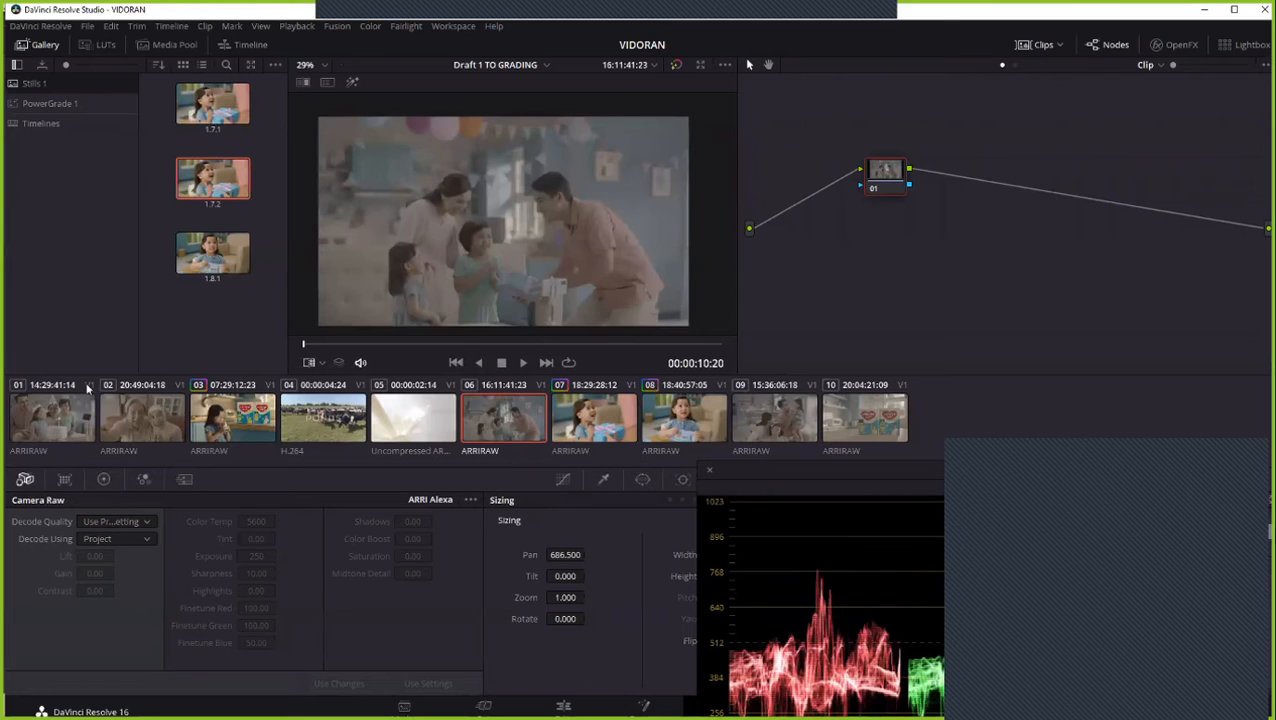
left_click(50, 403)
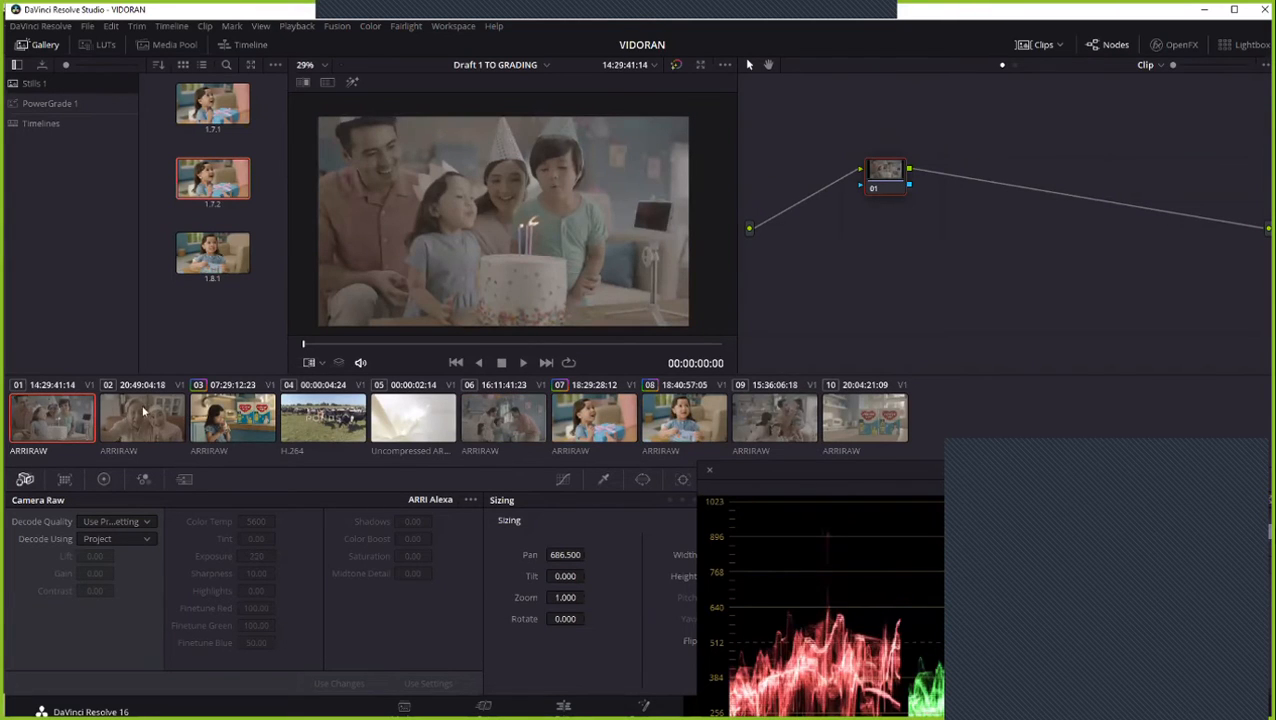
left_click(234, 420)
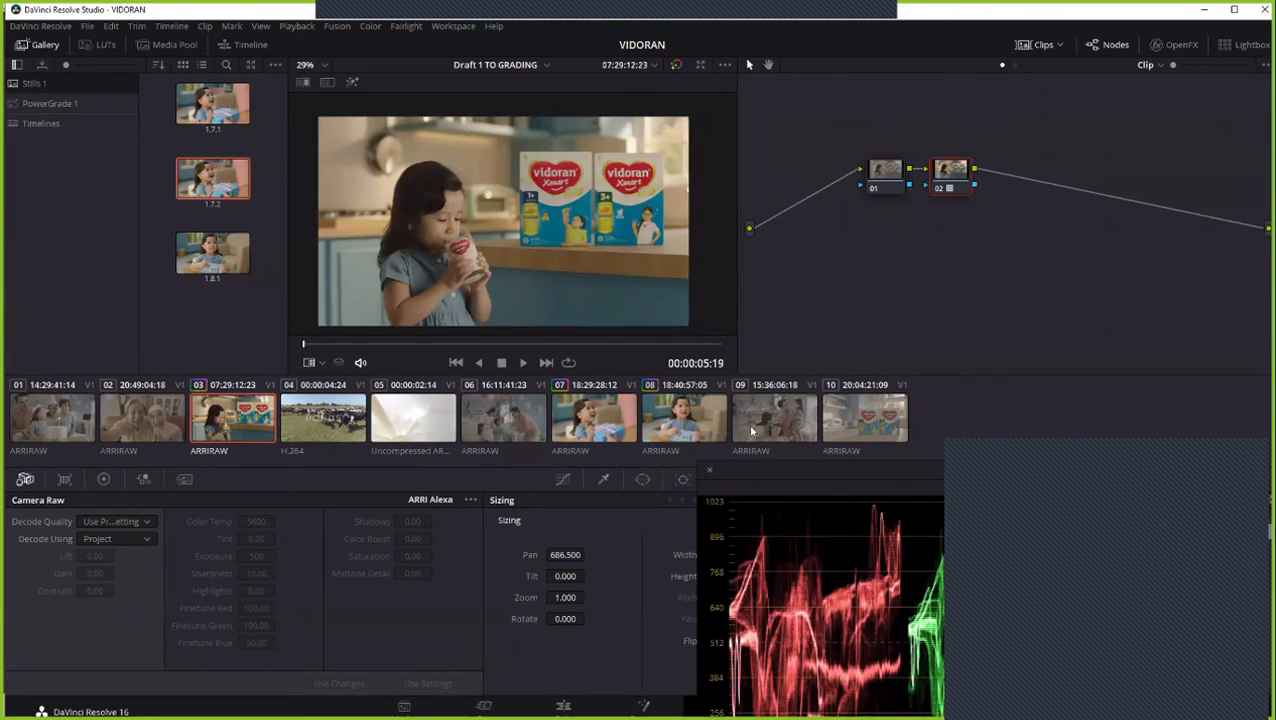
left_click(847, 430)
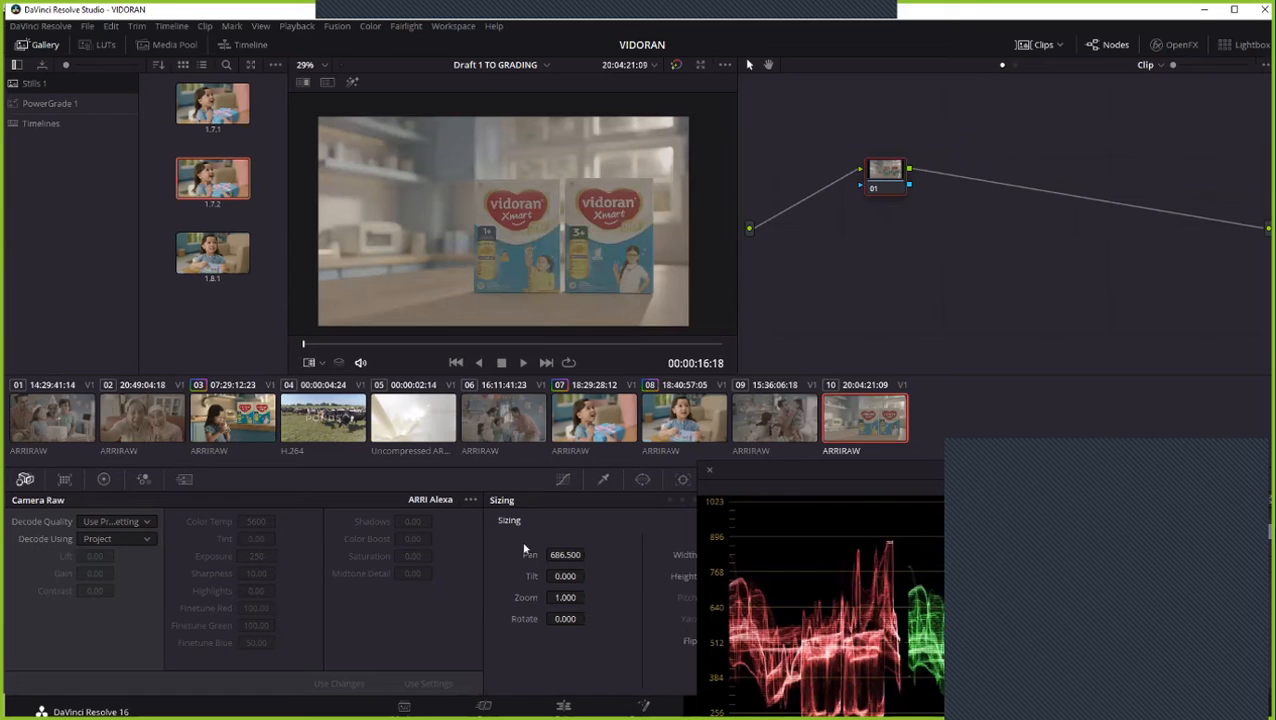
left_click(610, 436)
left_click(668, 423)
left_click(610, 421)
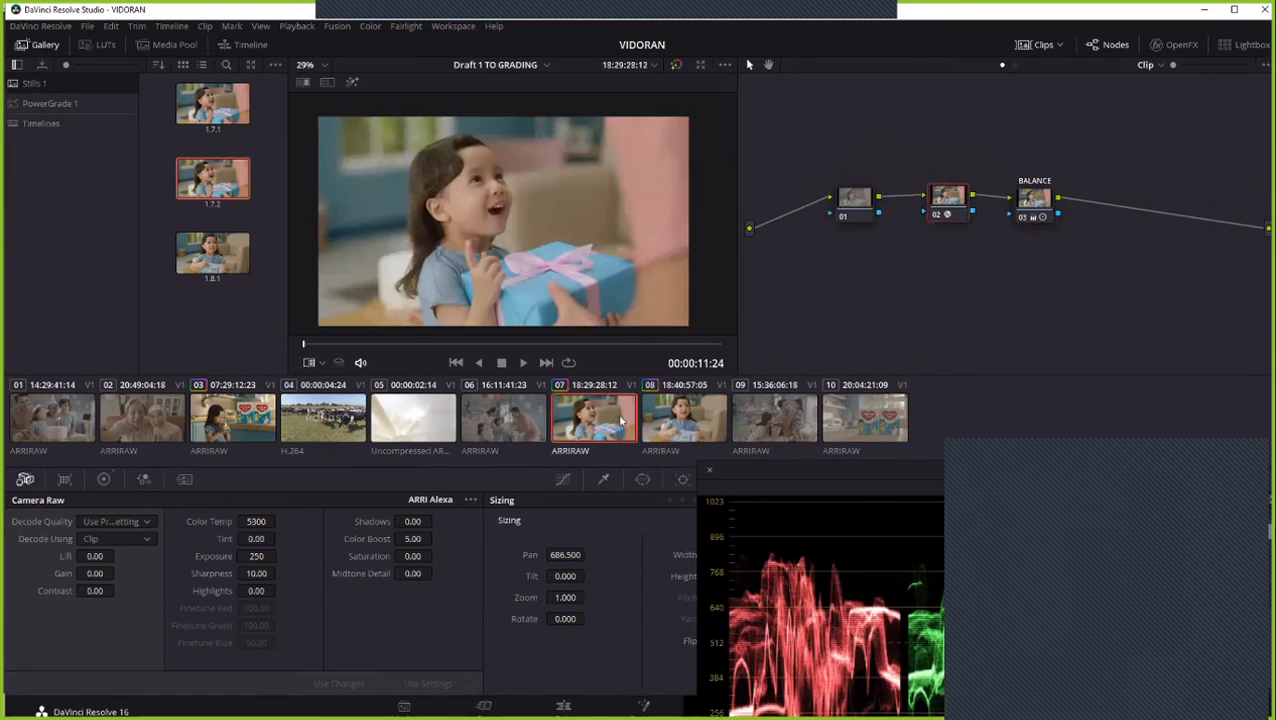
- Try clip 08's grade on clip 06, and replace it with clip 07's grade
left_click(535, 415)
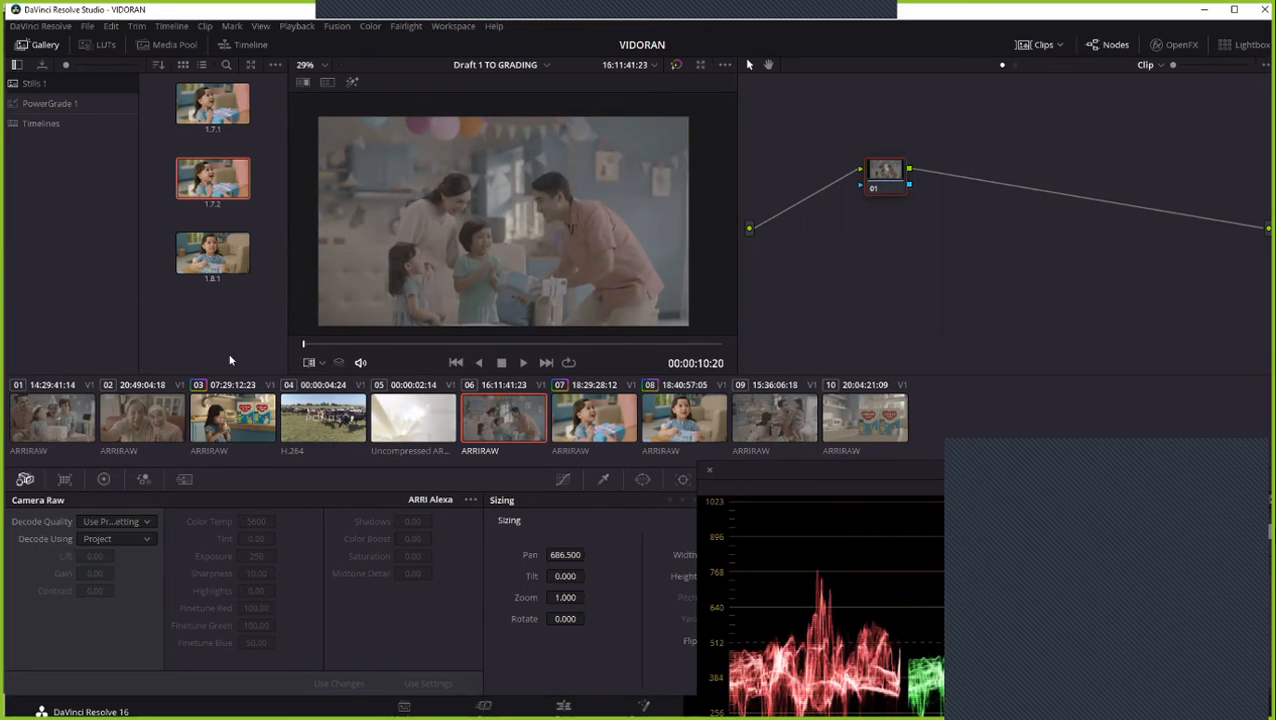
middle_click(610, 419)
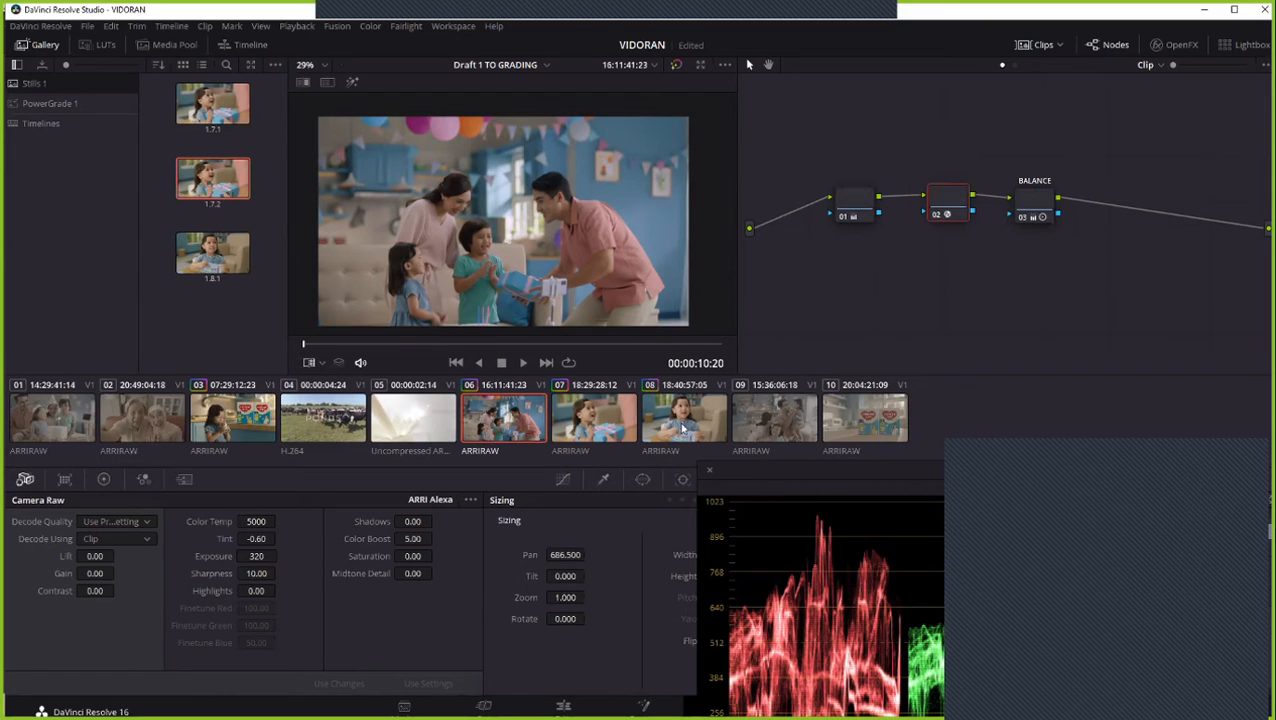
middle_click(602, 414)
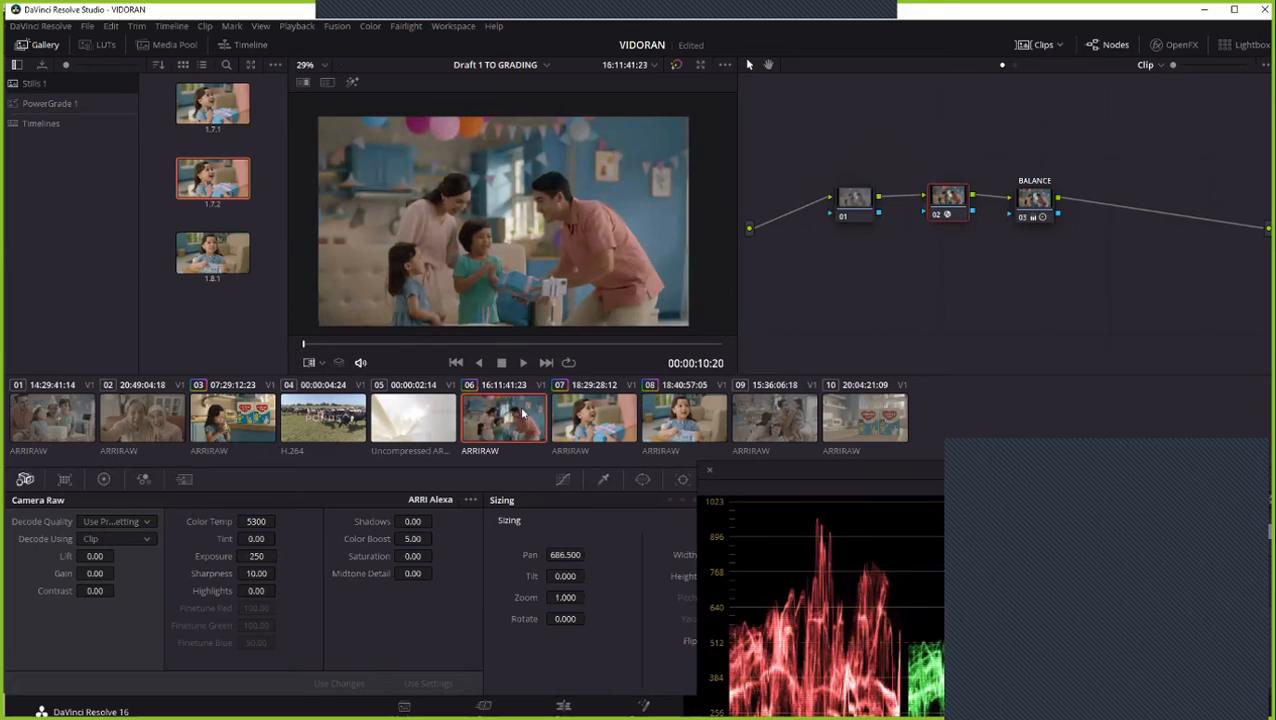
- Review clips 07 and 08, and wipe still 1.7.2 against clip 08 in the viewer
left_click(598, 411)
left_click(684, 415)
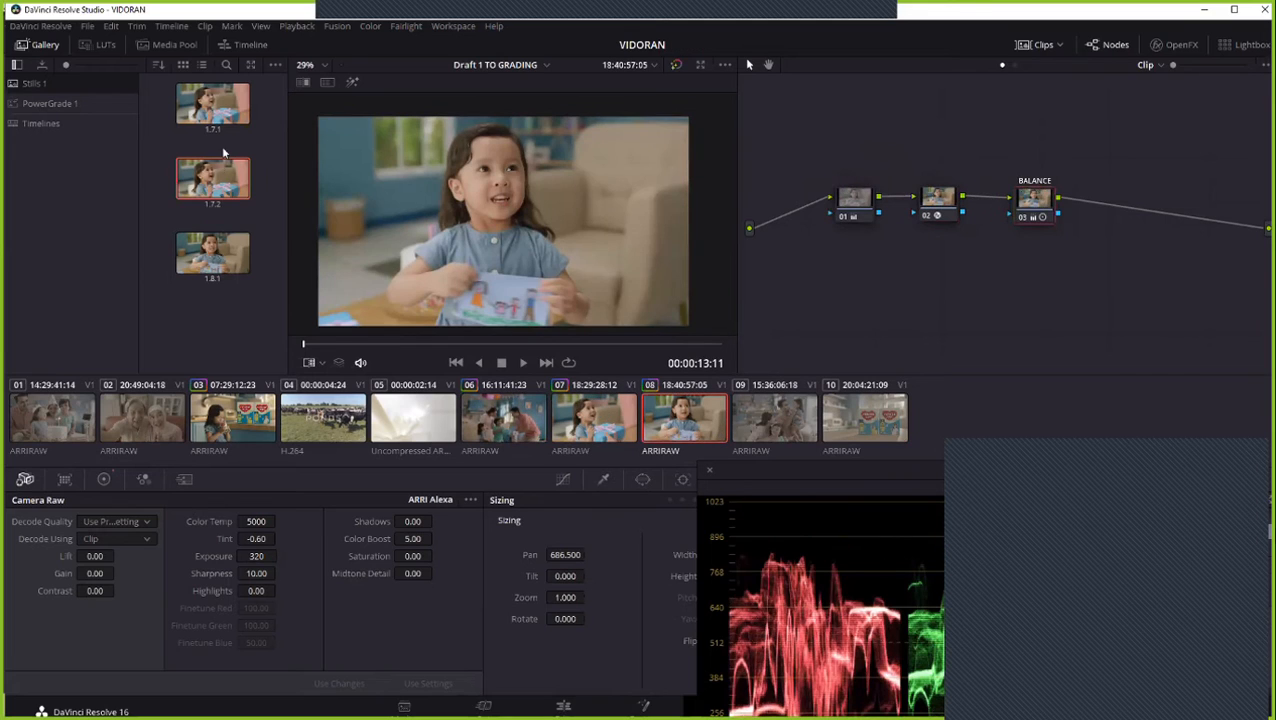
right_click(216, 182)
left_click(273, 214)
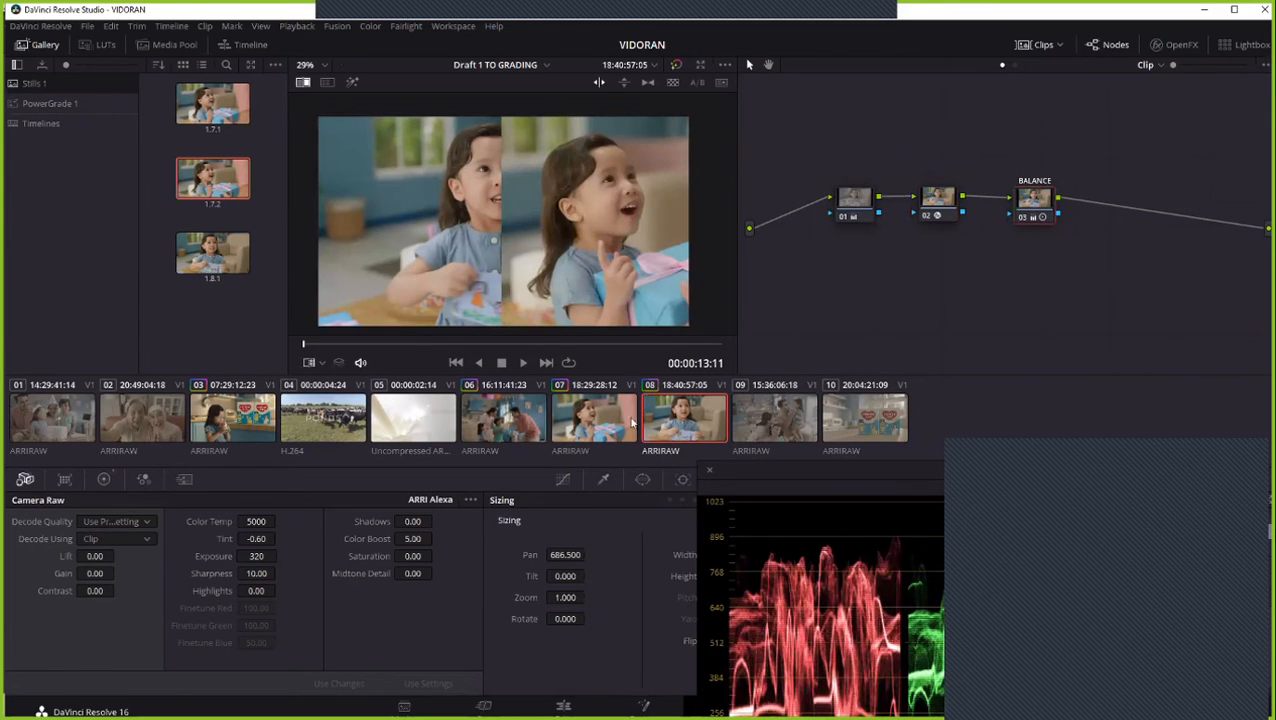
- Apply clip 08's grade to clip 06 and shift the reference wipe to reveal more of clip 06
left_click(541, 425)
middle_click(675, 427)
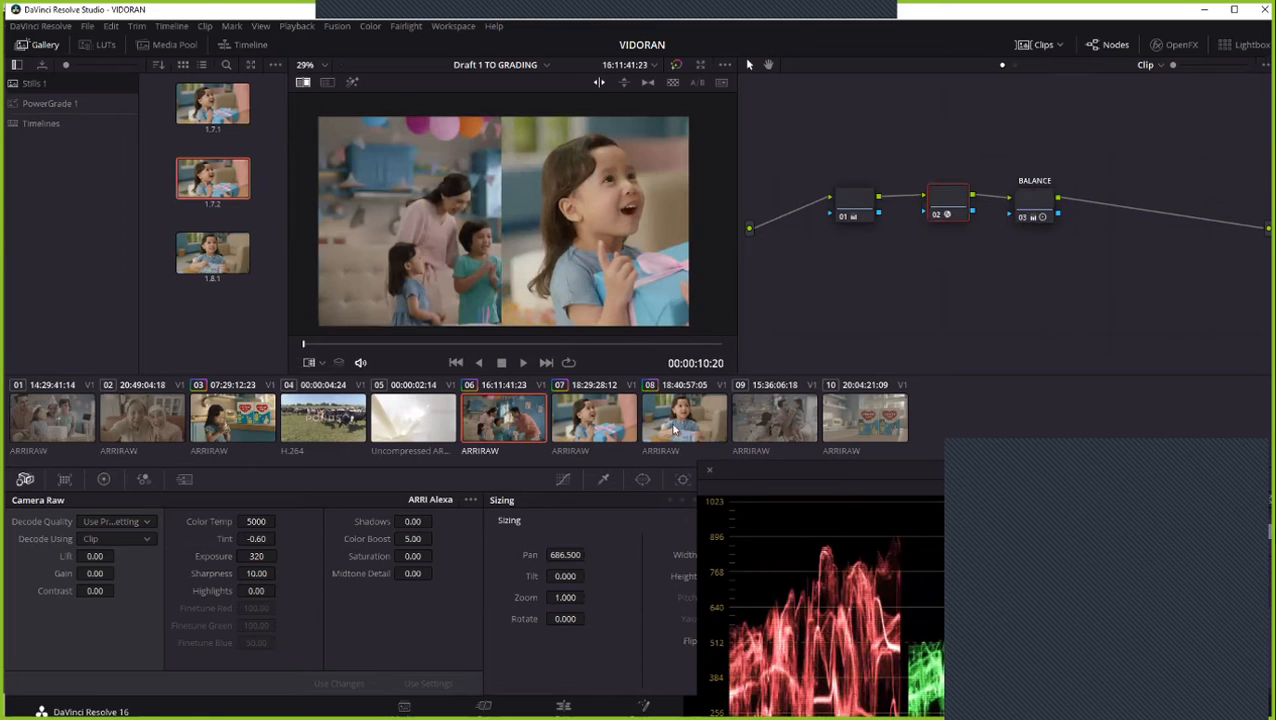
left_click_drag(490, 260, 547, 252)
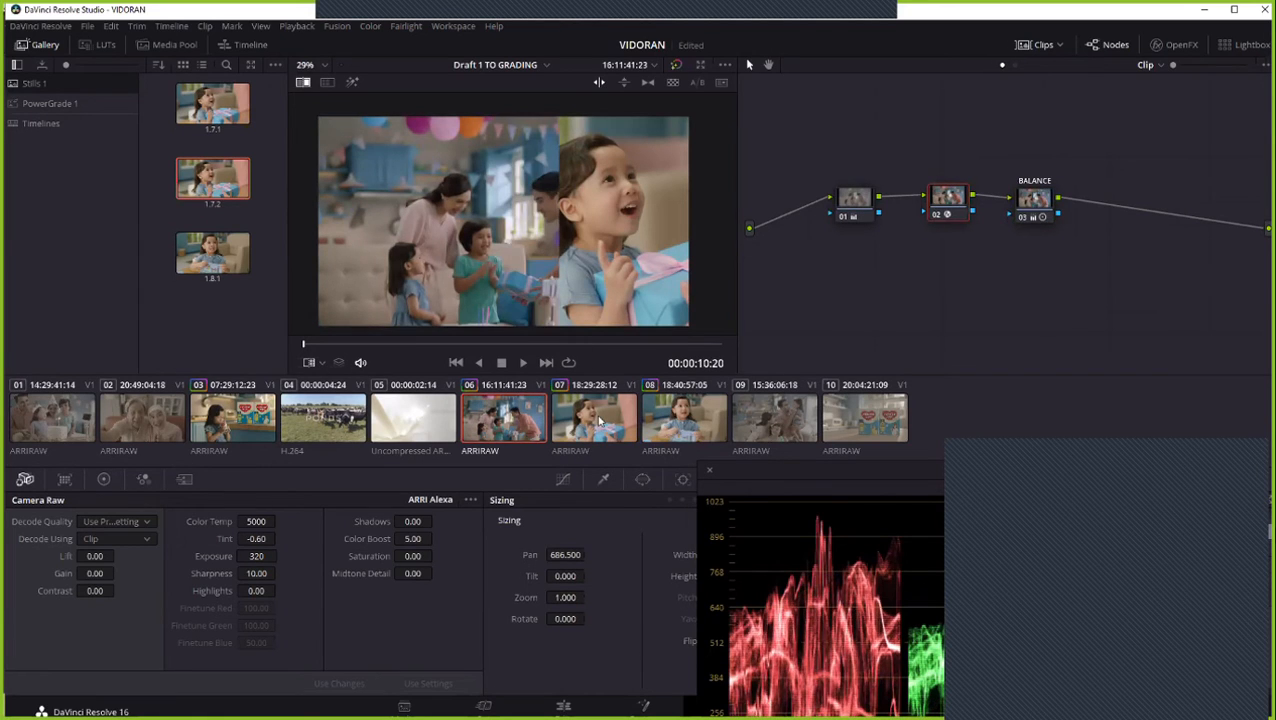
- Compare the grades of clips 07 and 08 on clip 06, keep clip 08's grade, and shift the reference wipe to reveal more of the still
key("ctrl+z")
middle_click(709, 428)
left_click_drag(617, 251, 563, 245)
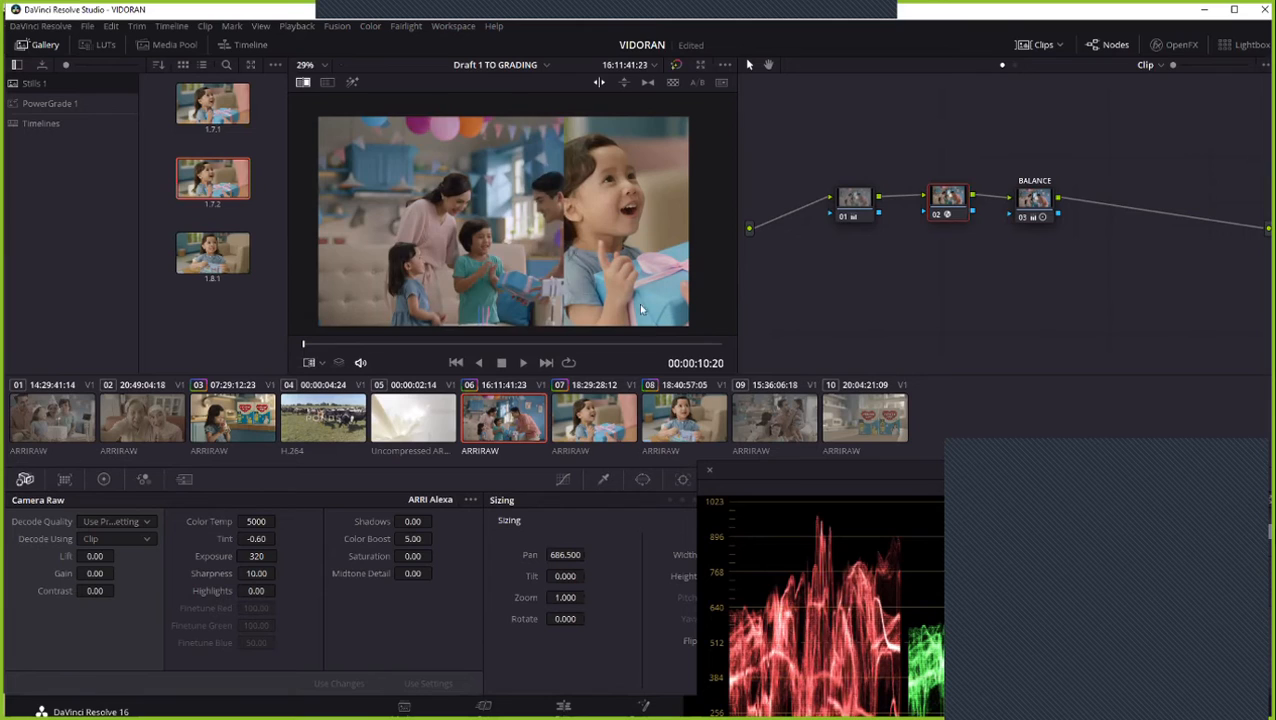
middle_click(596, 407)
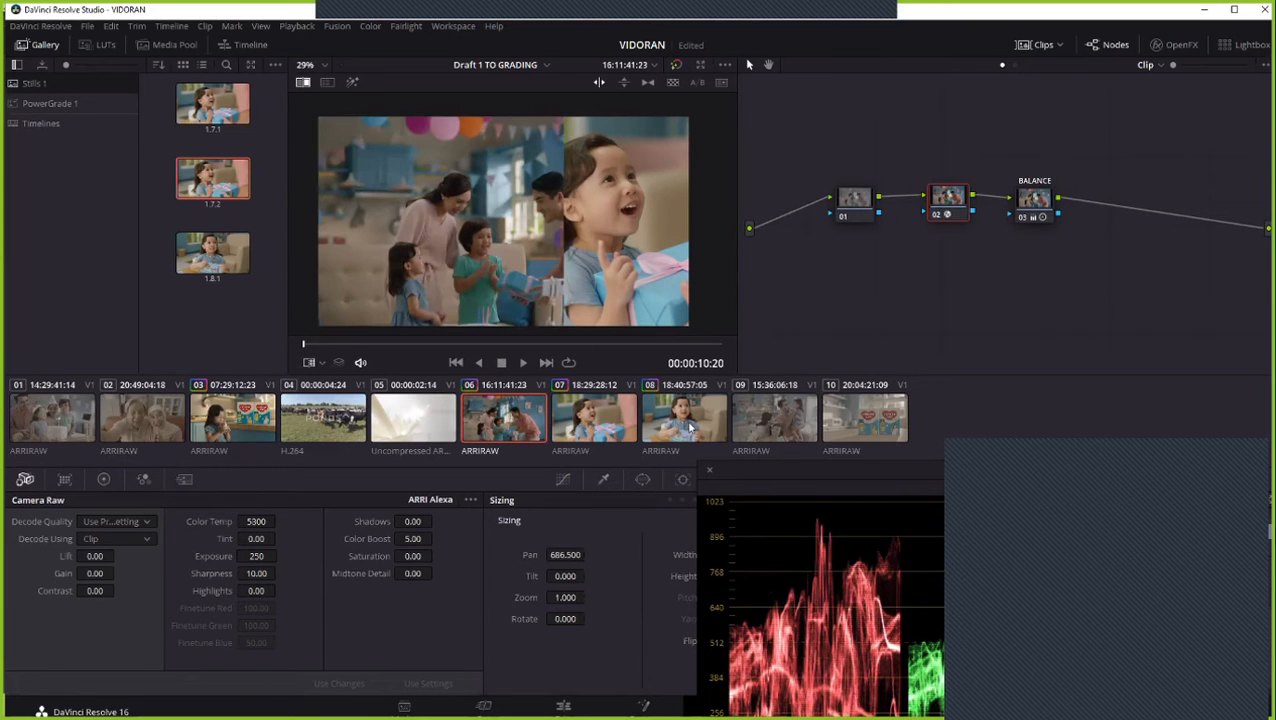
middle_click(689, 424)
left_click_drag(567, 218, 515, 222)
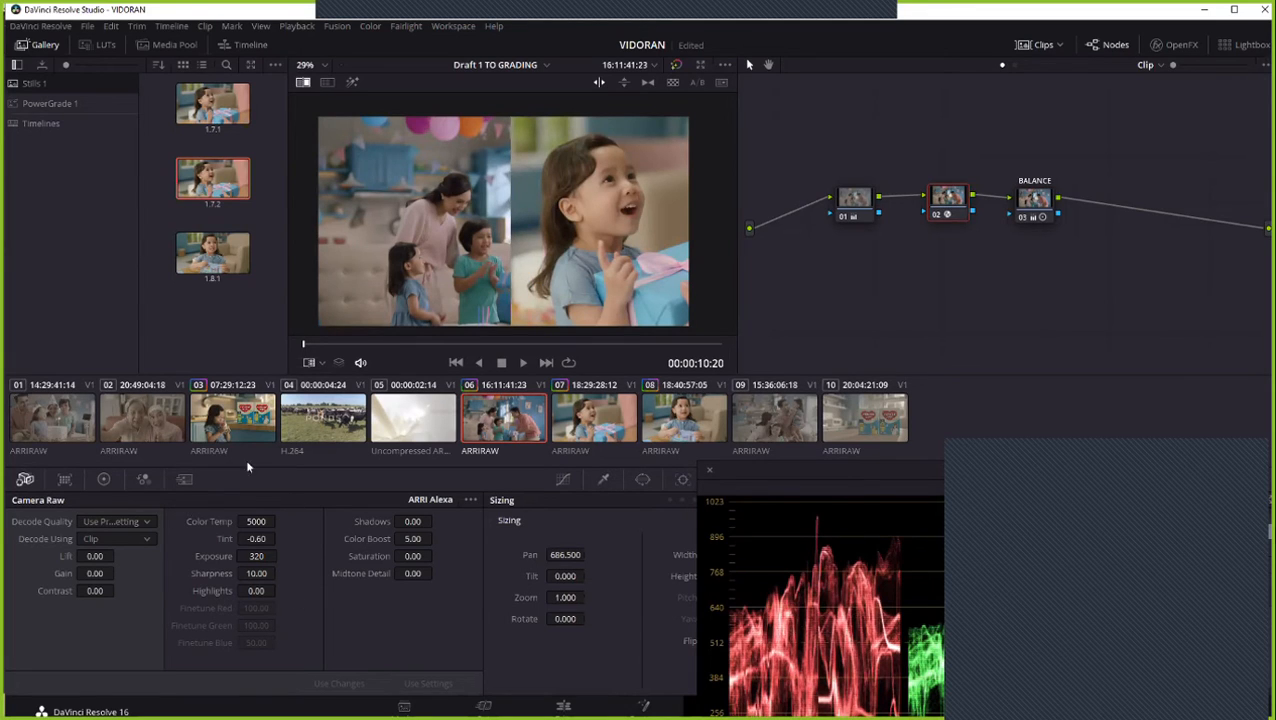
- Try a raw exposure of 500 on clip 06, set it to 400, and compare faces across the reference wipe
left_click(281, 556)
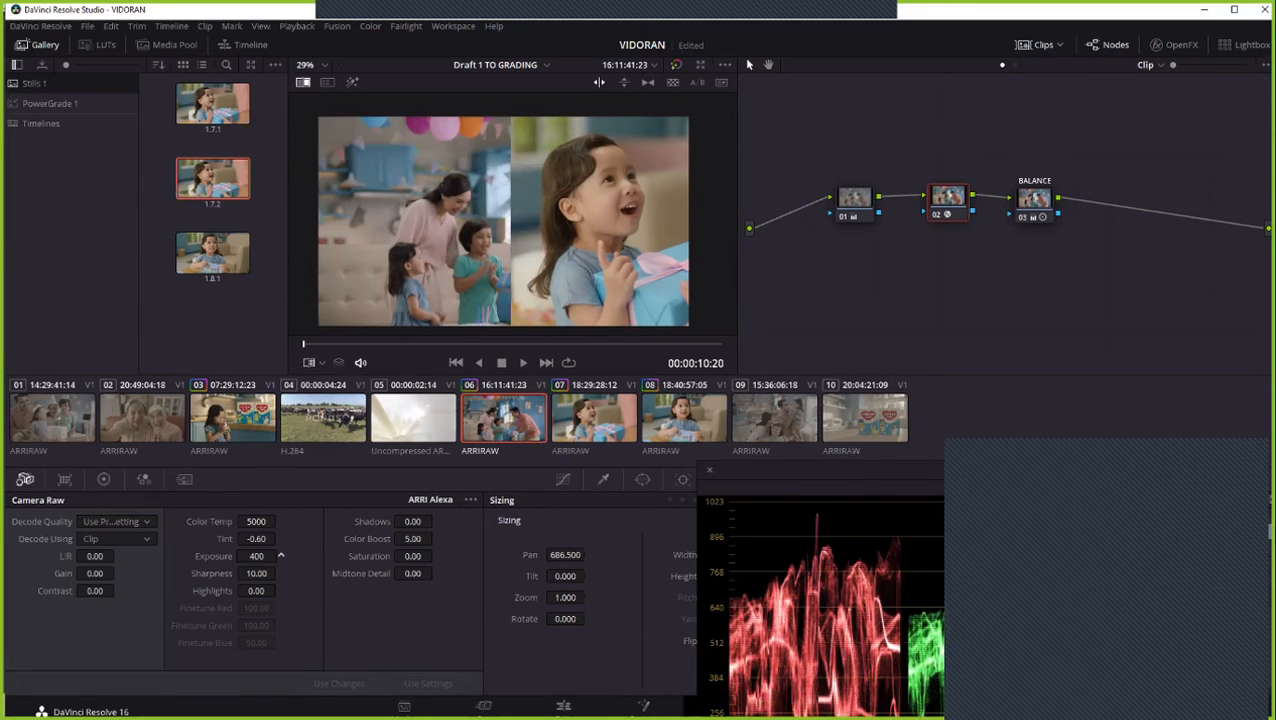
left_click(281, 556)
scroll(511, 267, "up", 2)
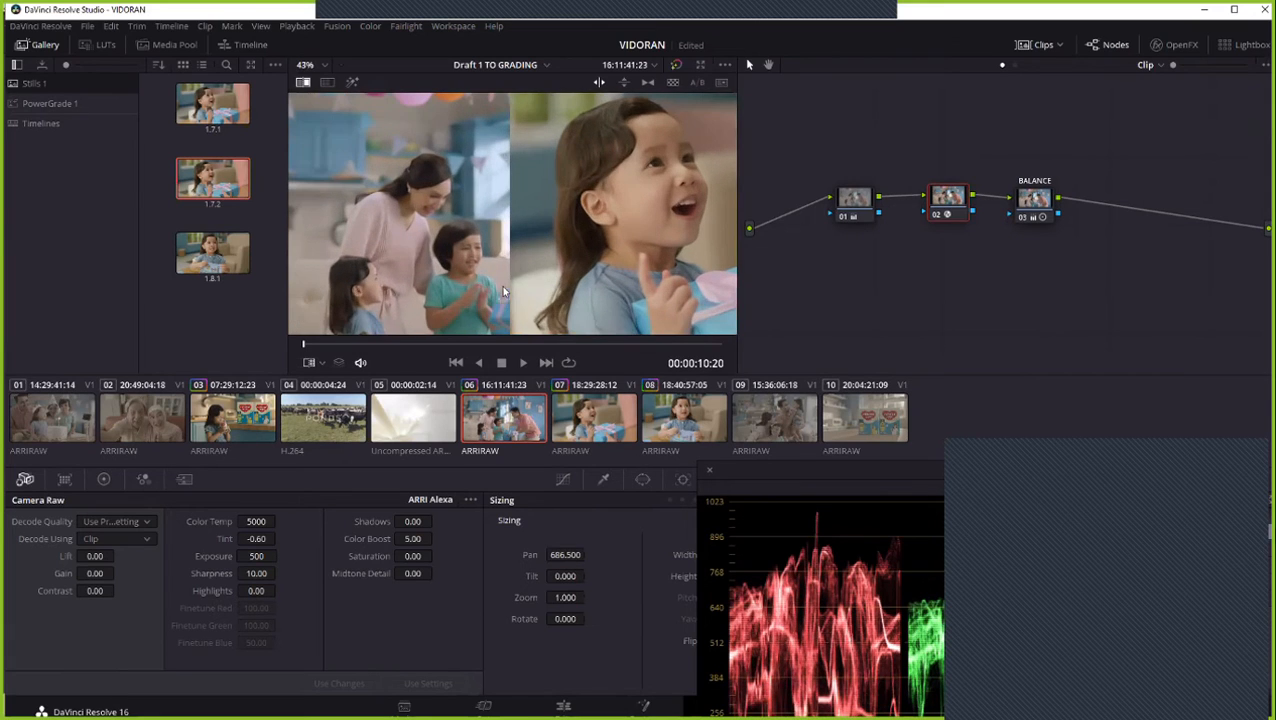
left_click_drag(544, 265, 527, 230)
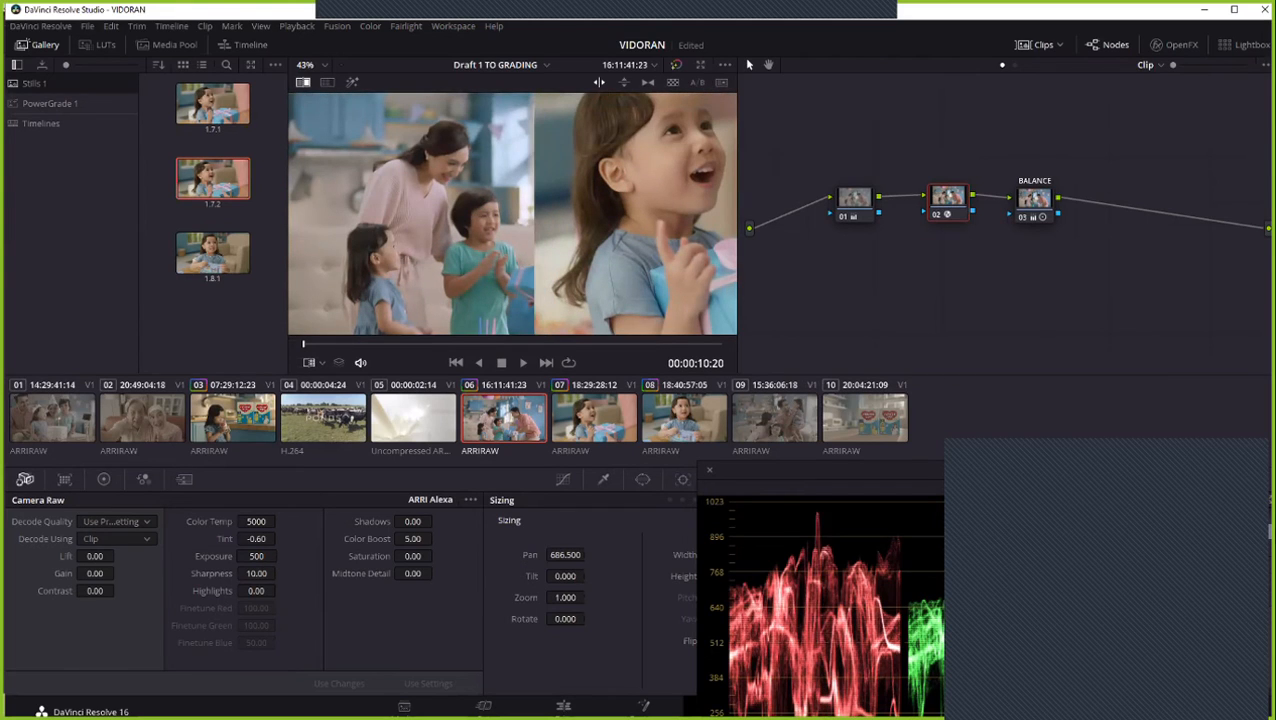
left_click_drag(262, 558, 250, 558)
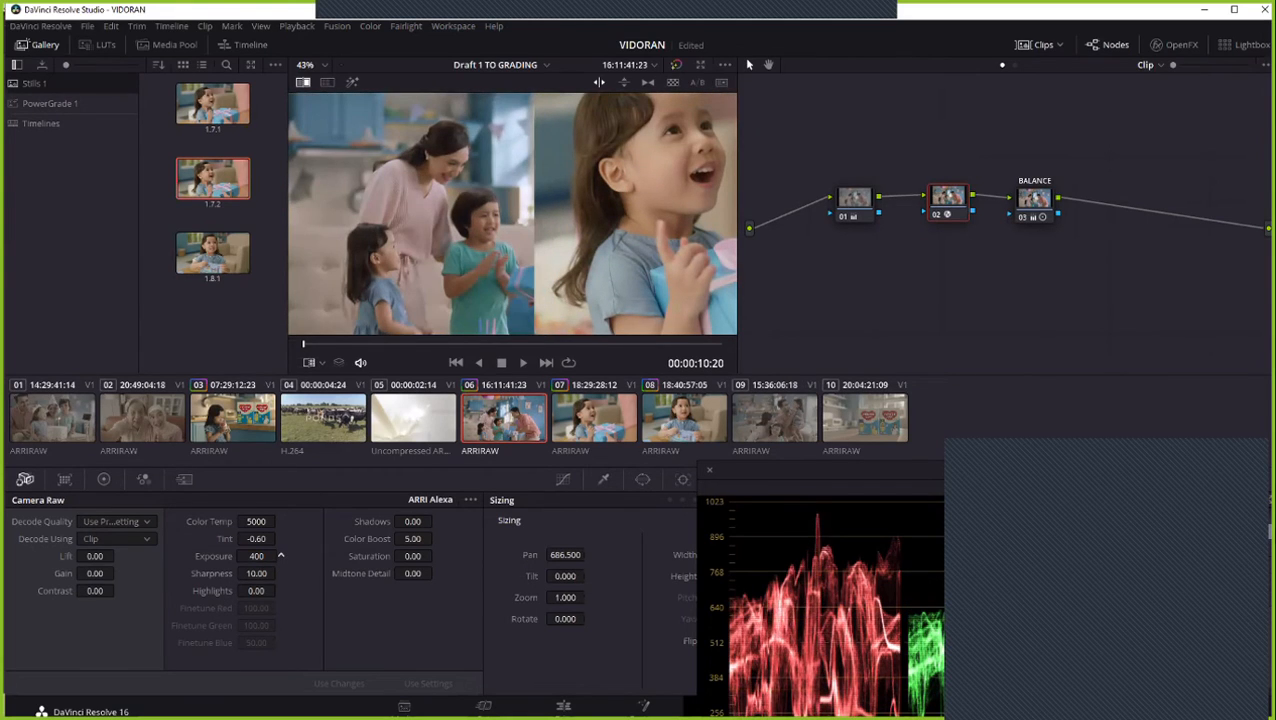
scroll(524, 190, "down", 2)
left_click_drag(521, 205, 591, 205)
- Set clip 06's raw color temperature to 5200 and reset its tint to 0.00, comparing against the parade scope and reference wipe
left_click_drag(852, 472, 820, 255)
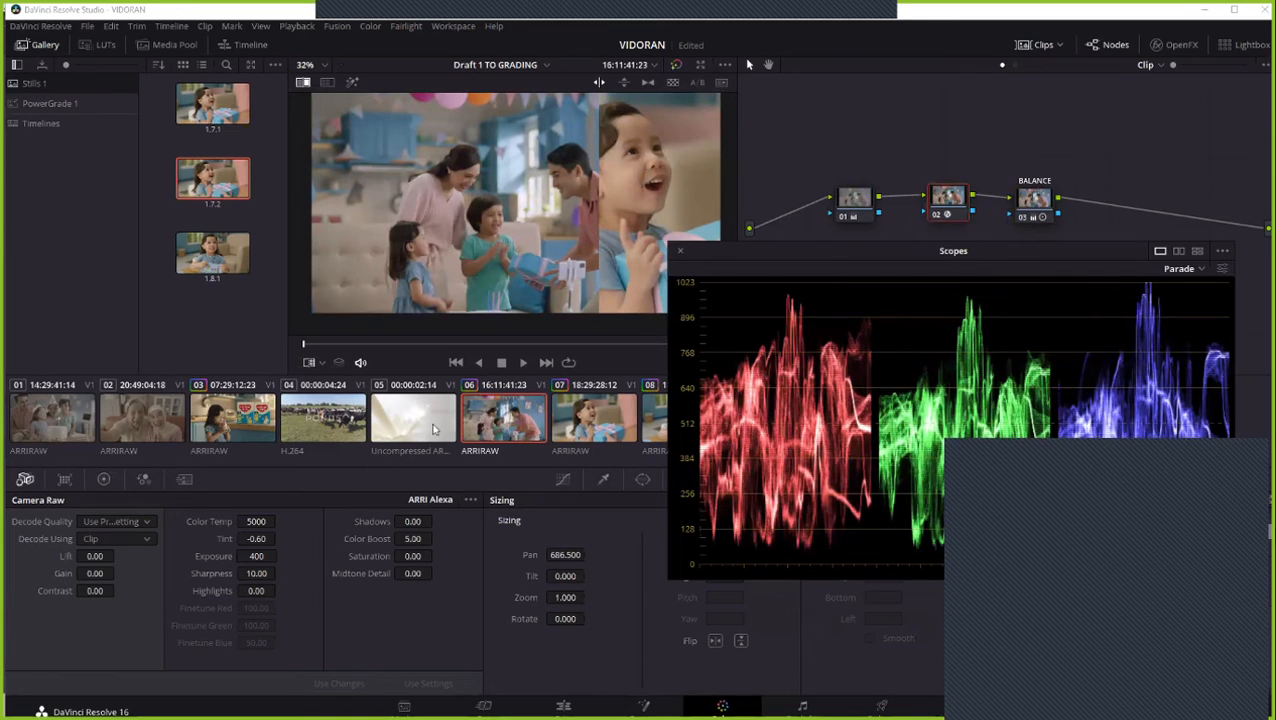
double_click(253, 522)
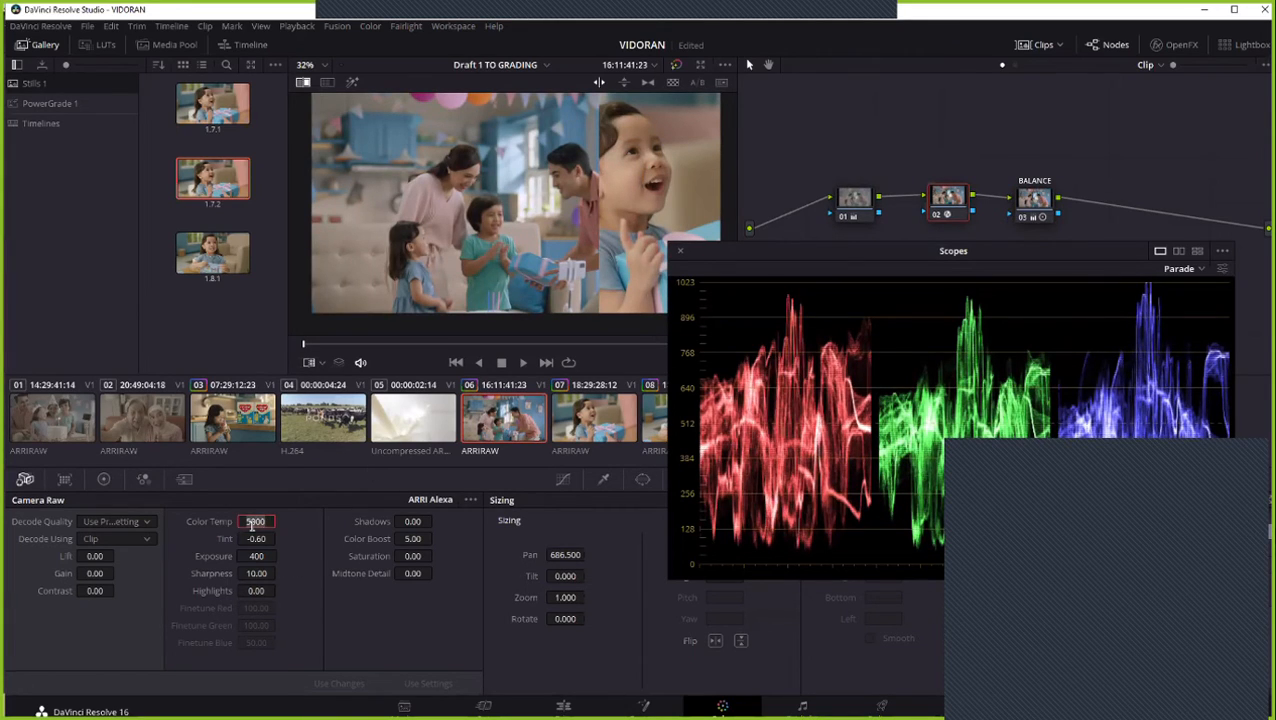
type("3")
type("200")
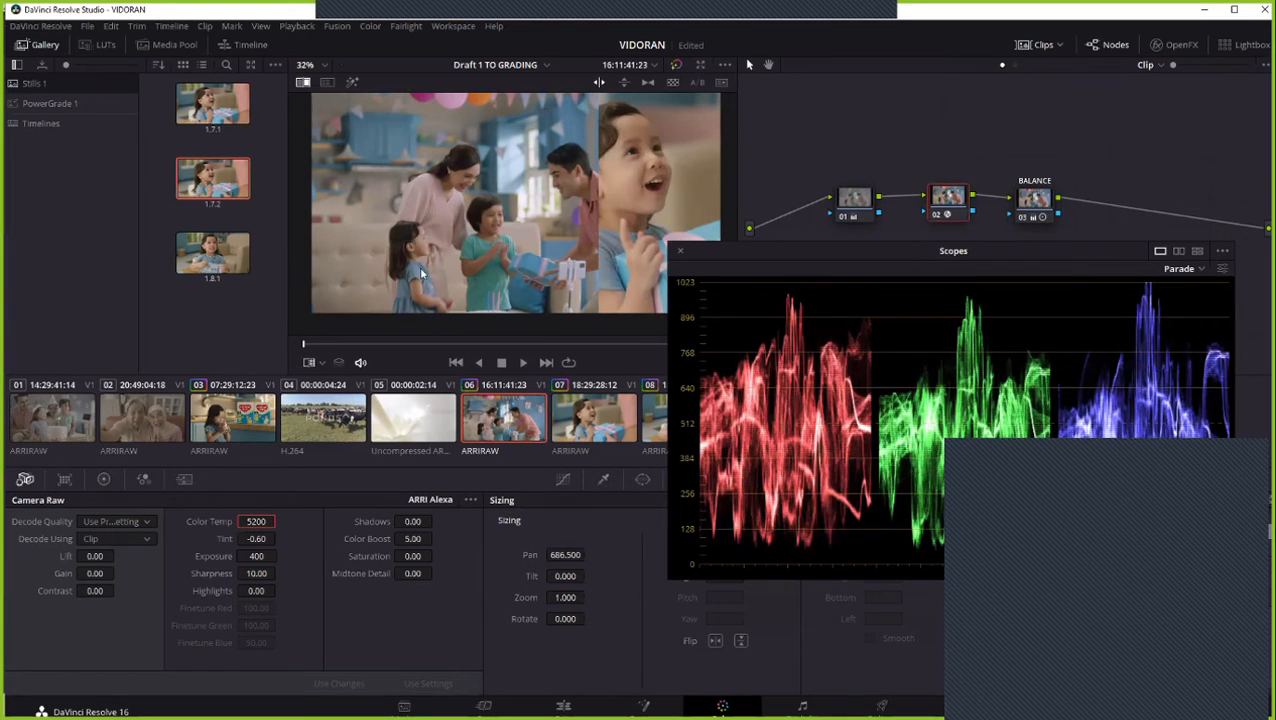
scroll(503, 218, "up", 1)
scroll(503, 218, "up", 1)
scroll(503, 218, "down", 1)
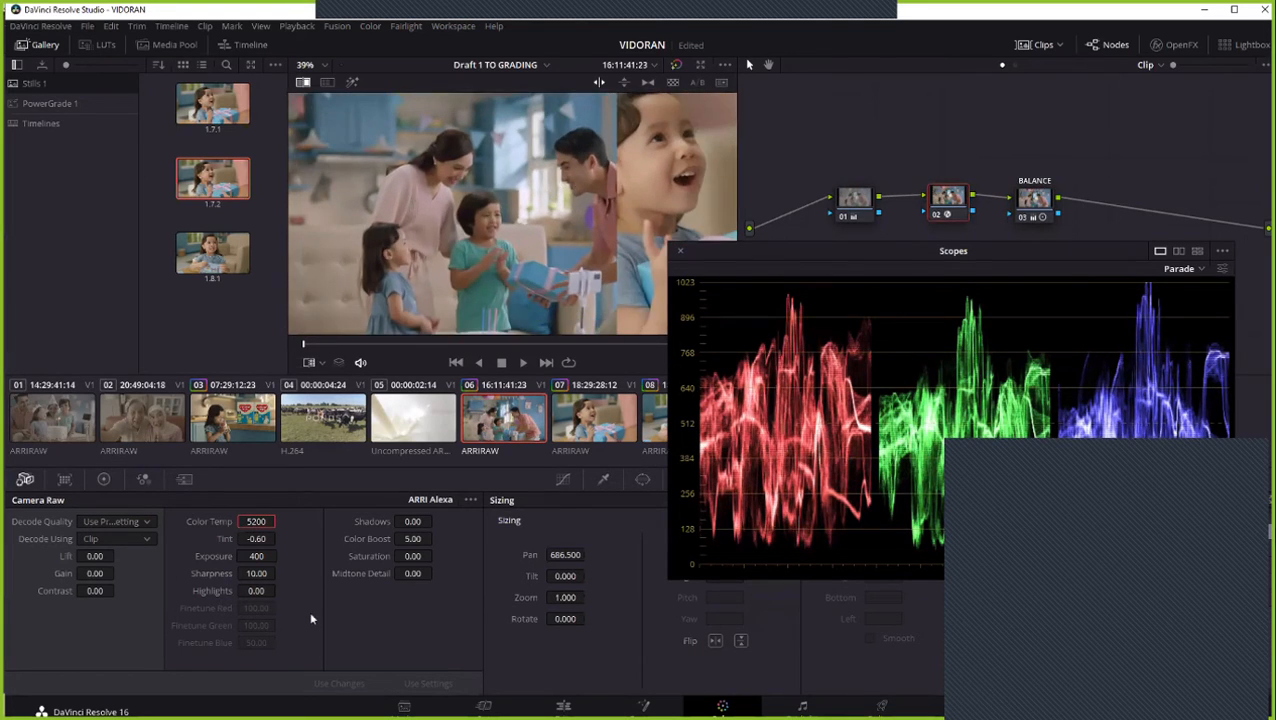
double_click(219, 540)
mouse_move(590, 180)
left_mouse_down()
mouse_move(539, 187)
mouse_move(572, 187)
left_mouse_up()
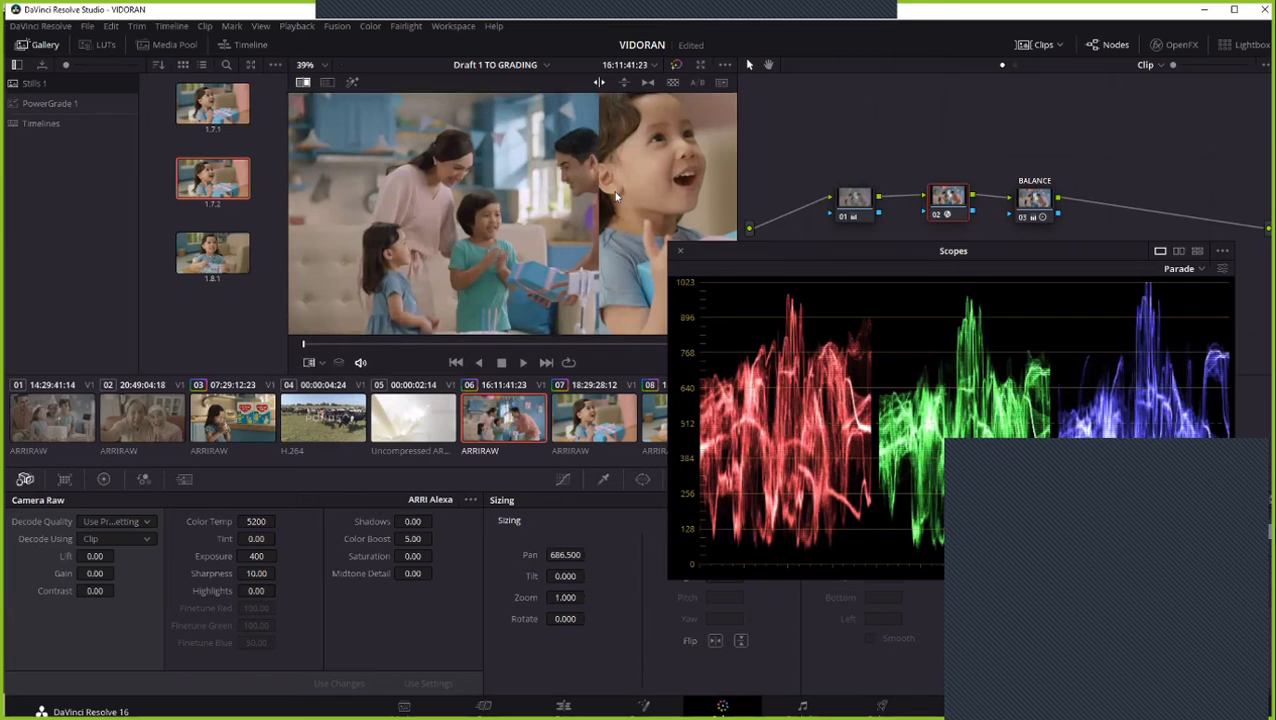
- Select node 01, move the scopes window clear of the node graph, and adjust the reference wipe over clip 06
left_click(845, 203)
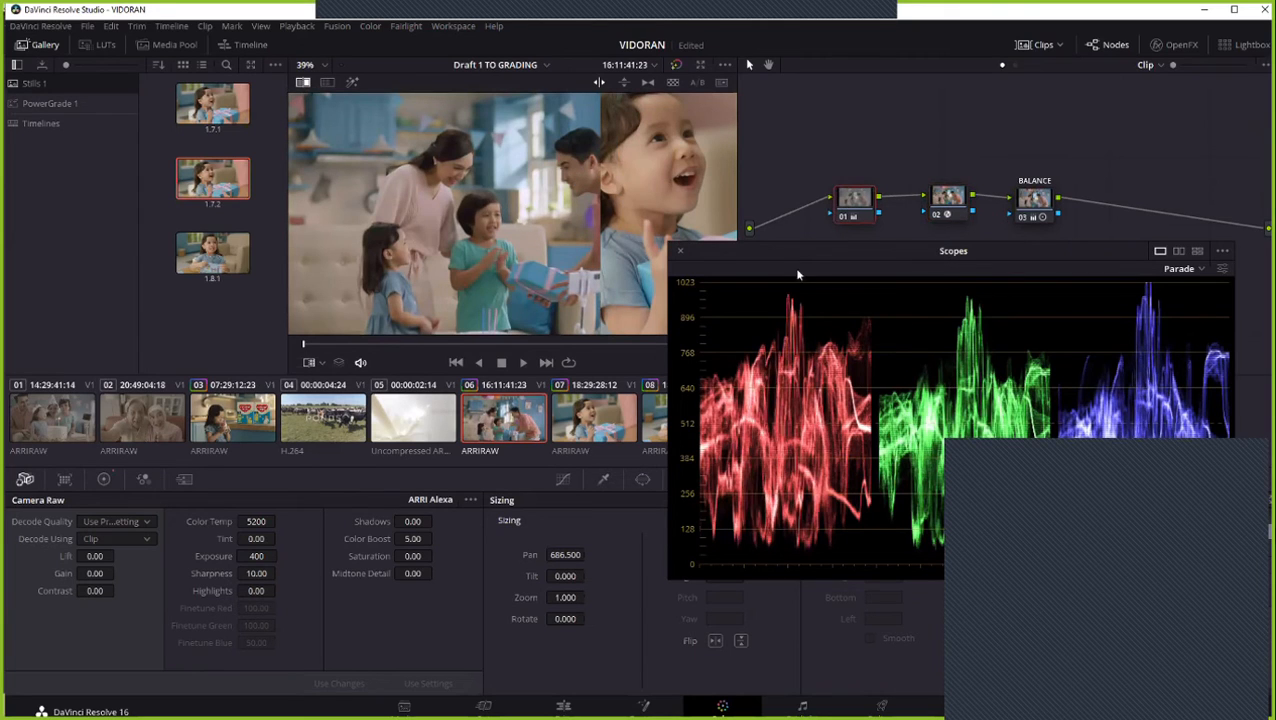
left_click_drag(794, 247, 802, 322)
mouse_move(648, 229)
left_mouse_down()
mouse_move(603, 231)
mouse_move(655, 230)
left_mouse_up()
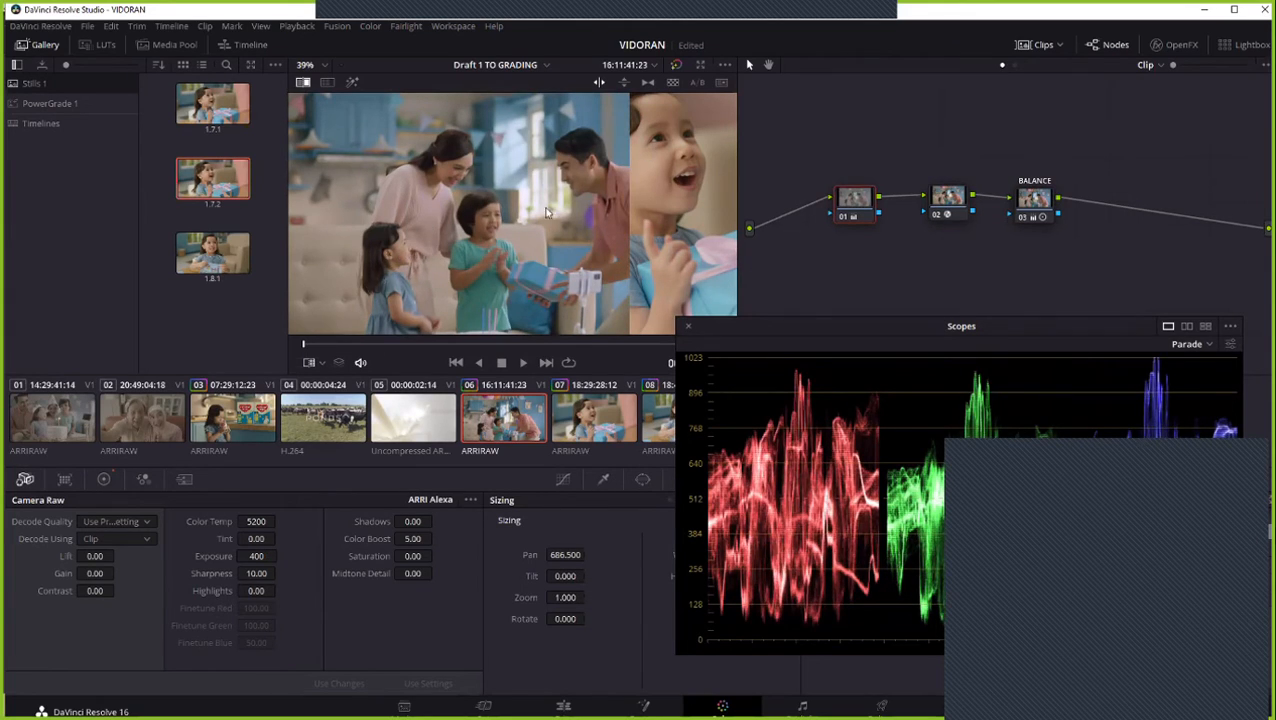
left_click(587, 214)
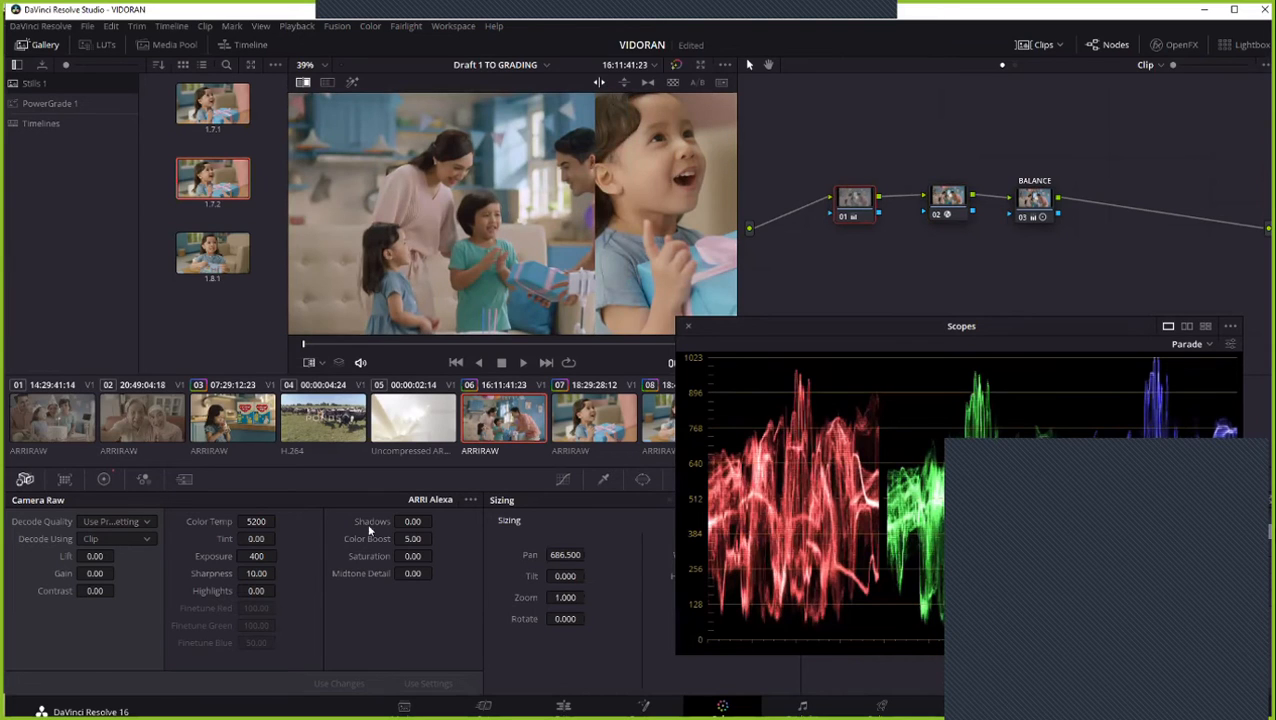
- Try raw exposures of 640 and 500 on clip 06, and bring the exposure back to 400
left_click_drag(256, 557, 276, 556)
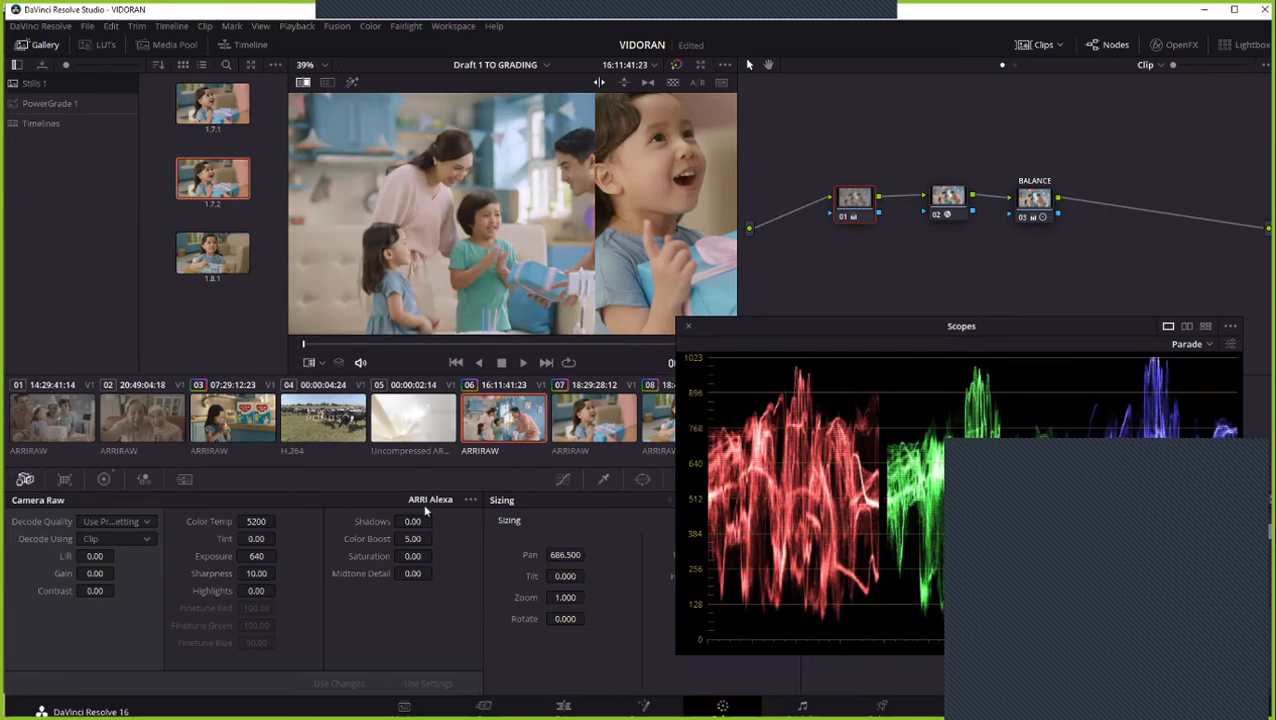
left_click_drag(262, 556, 252, 556)
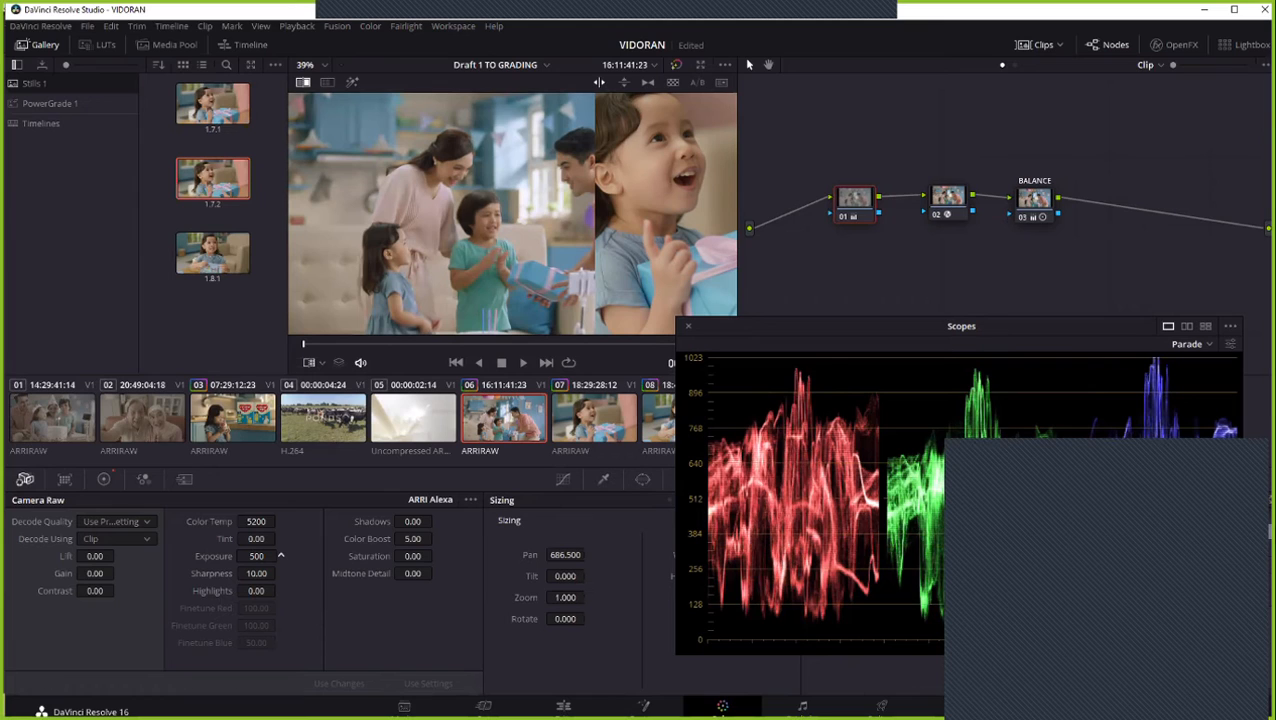
left_click_drag(252, 556, 262, 556)
left_click(257, 541)
left_click_drag(257, 554, 281, 555)
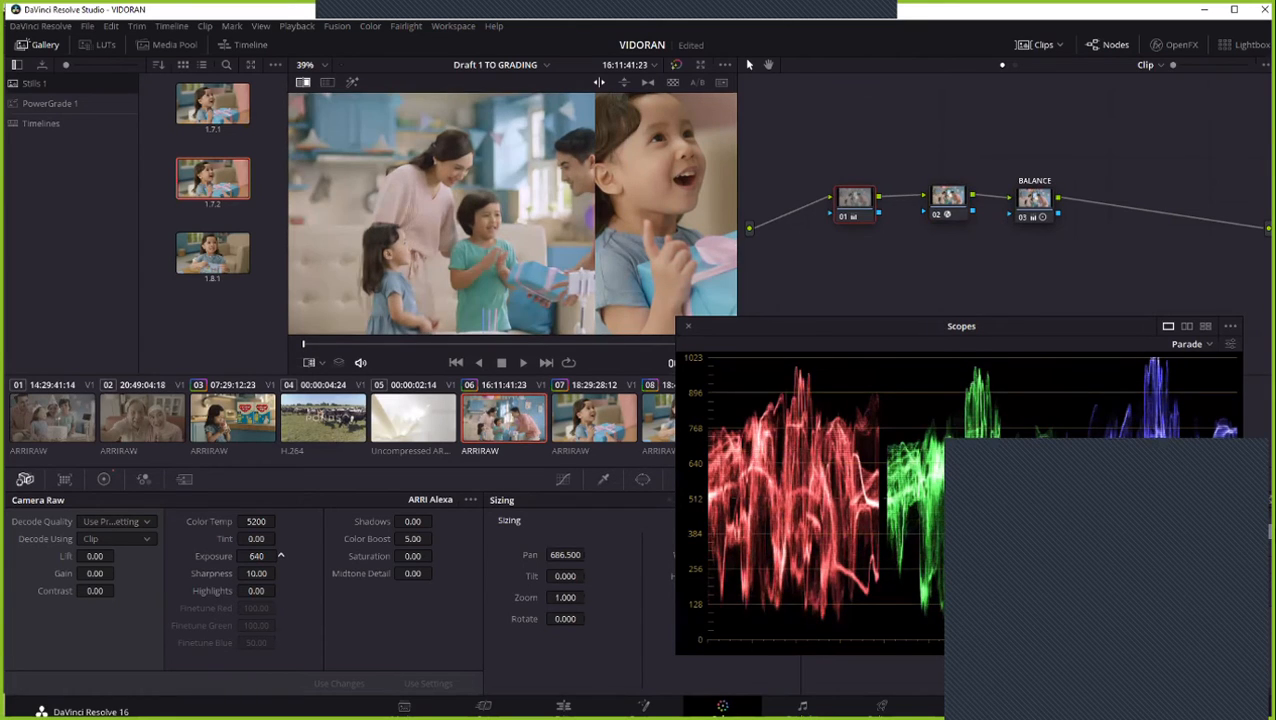
left_click(281, 556)
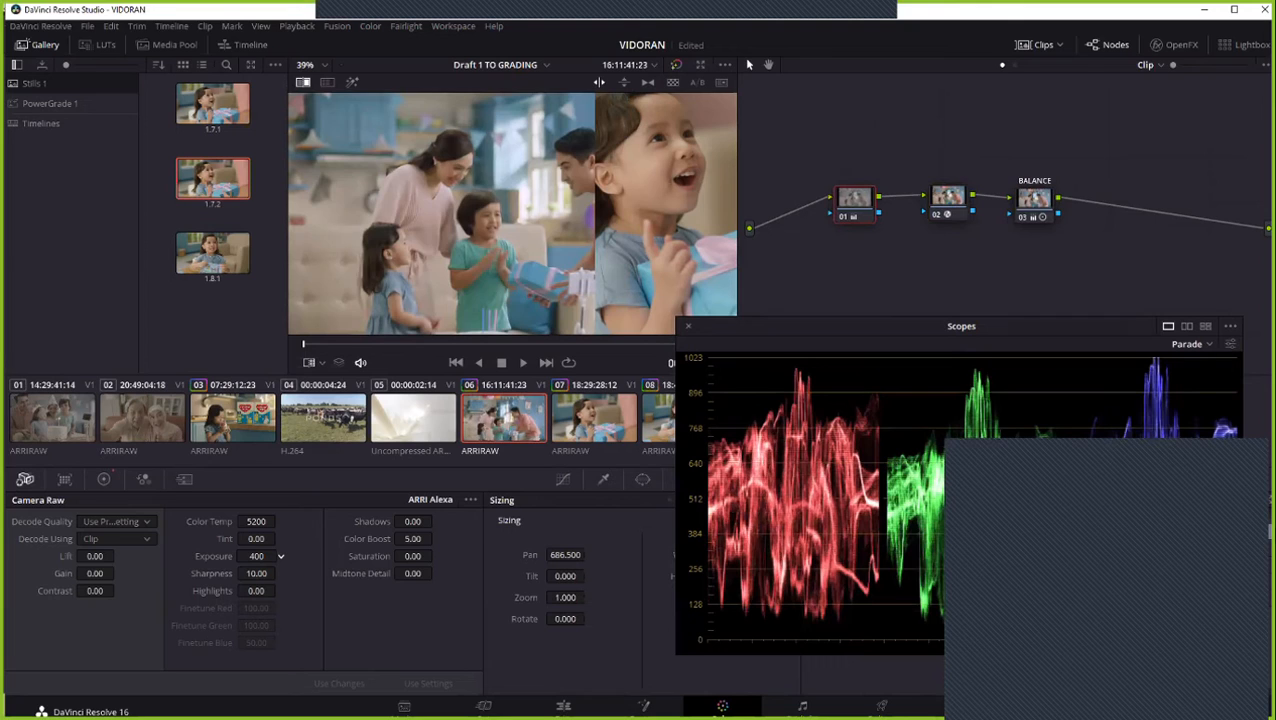
left_click(281, 556)
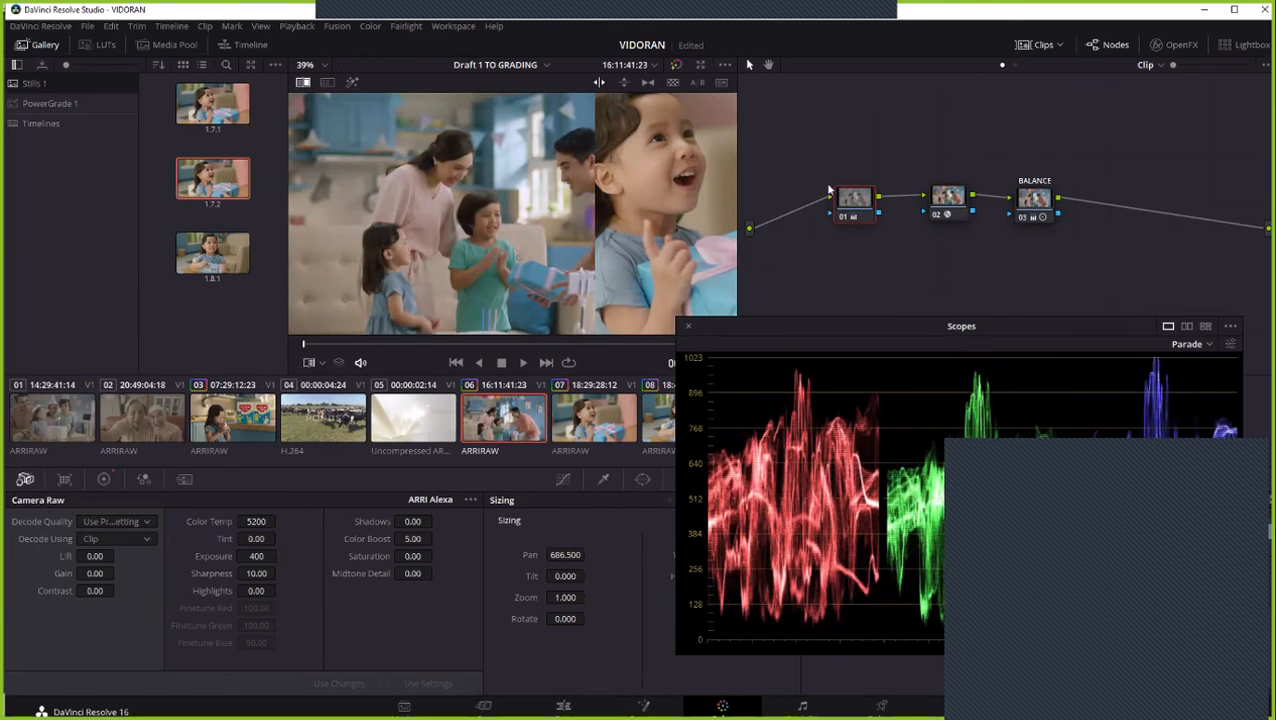
- Show the Primaries Wheels for node 01, and reposition the parade scope and reference wipe to compare clip 06 with the still
left_click_drag(567, 213, 607, 190)
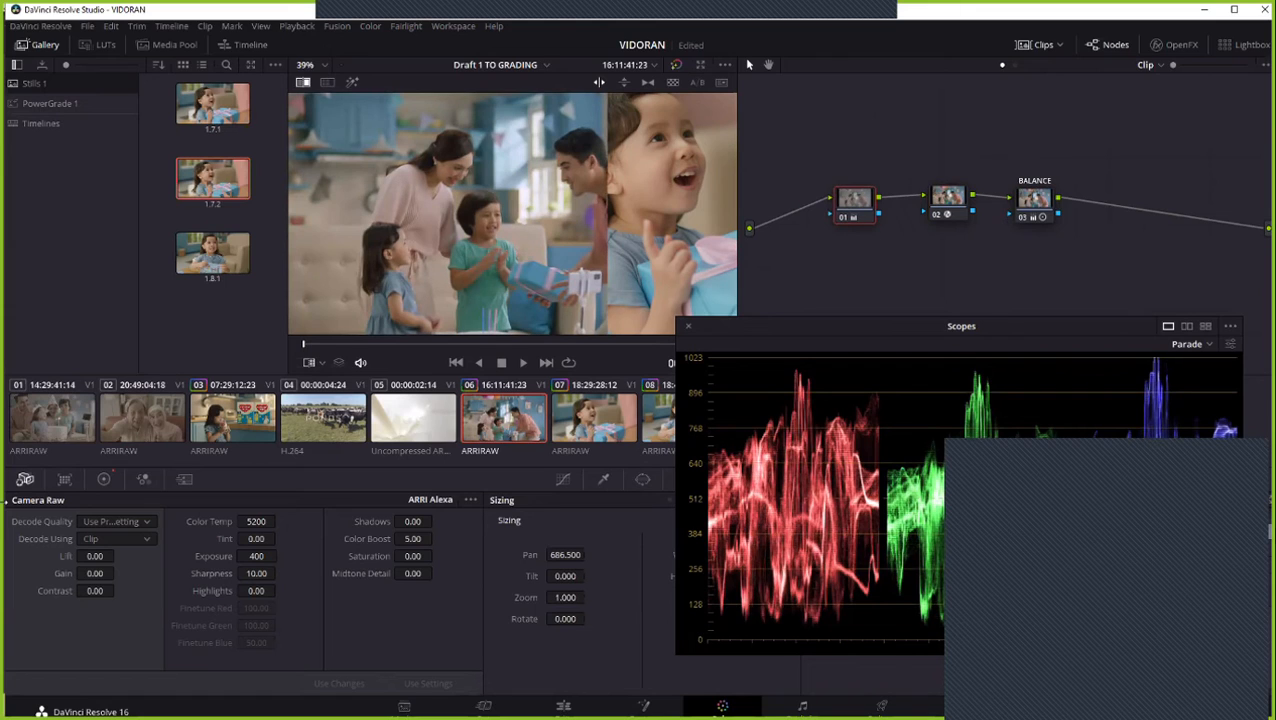
left_click(103, 479)
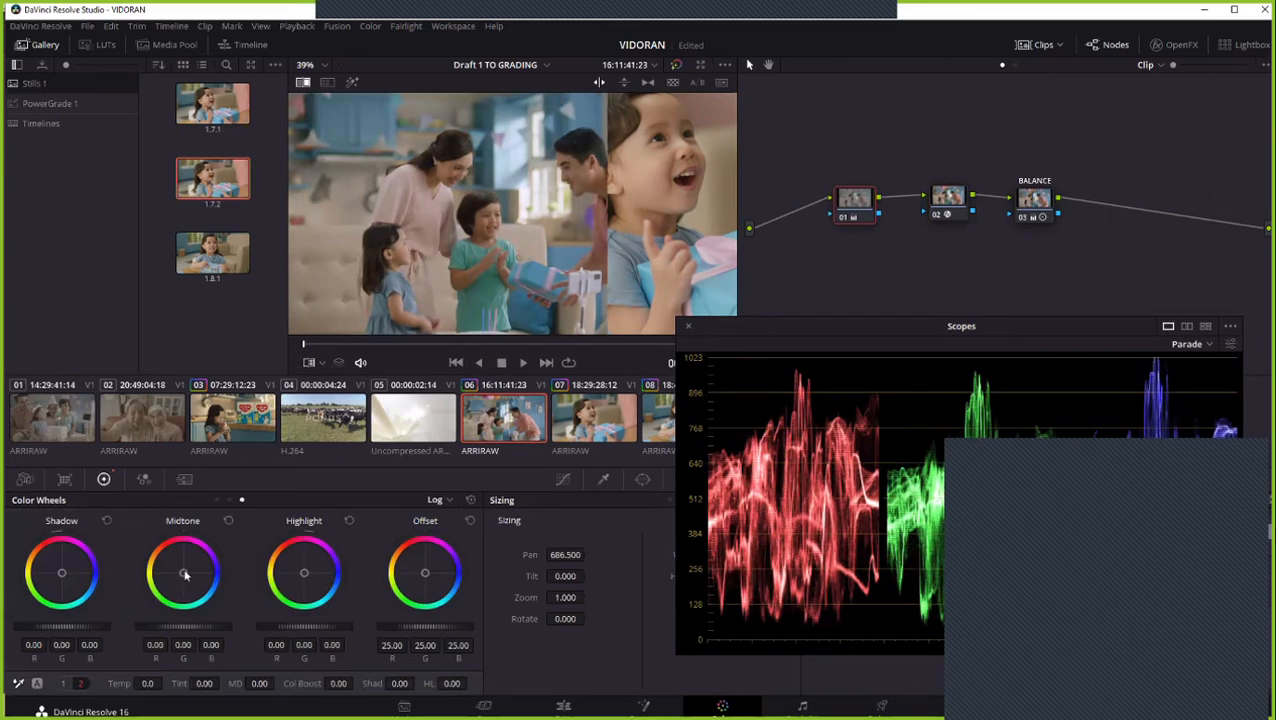
left_click(218, 500)
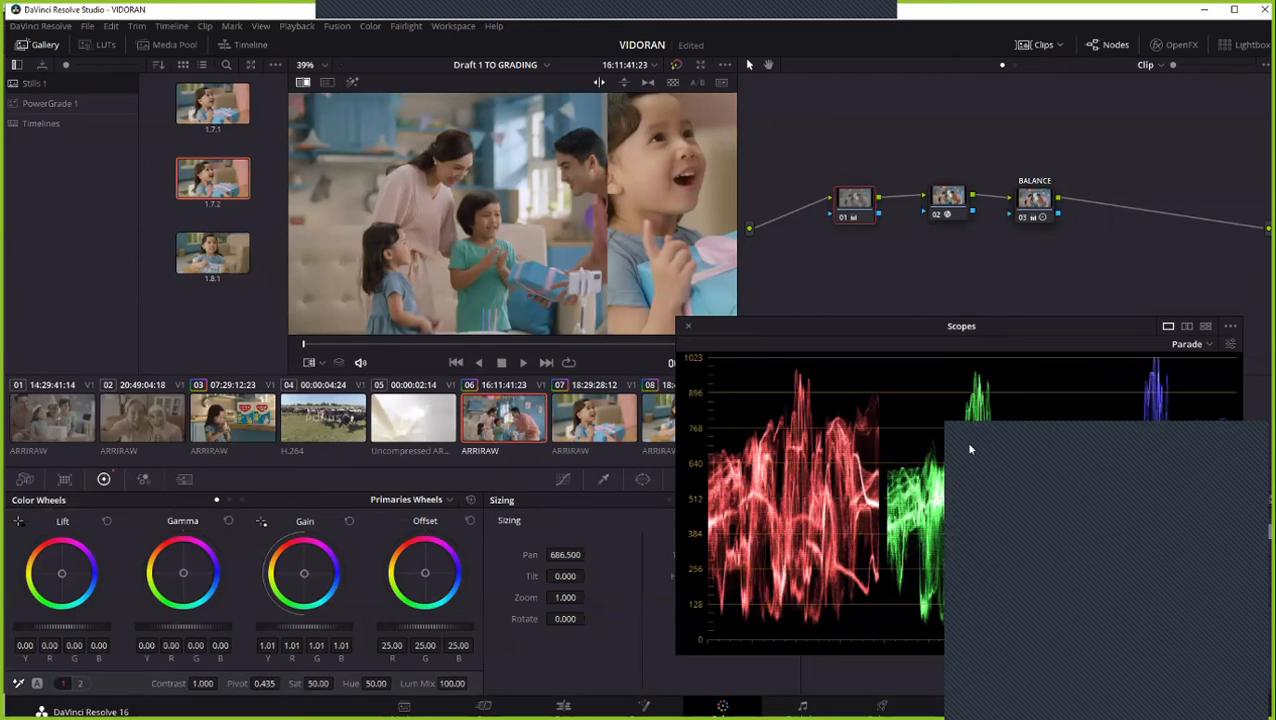
left_click_drag(1049, 327, 1048, 276)
left_click_drag(525, 155, 476, 160)
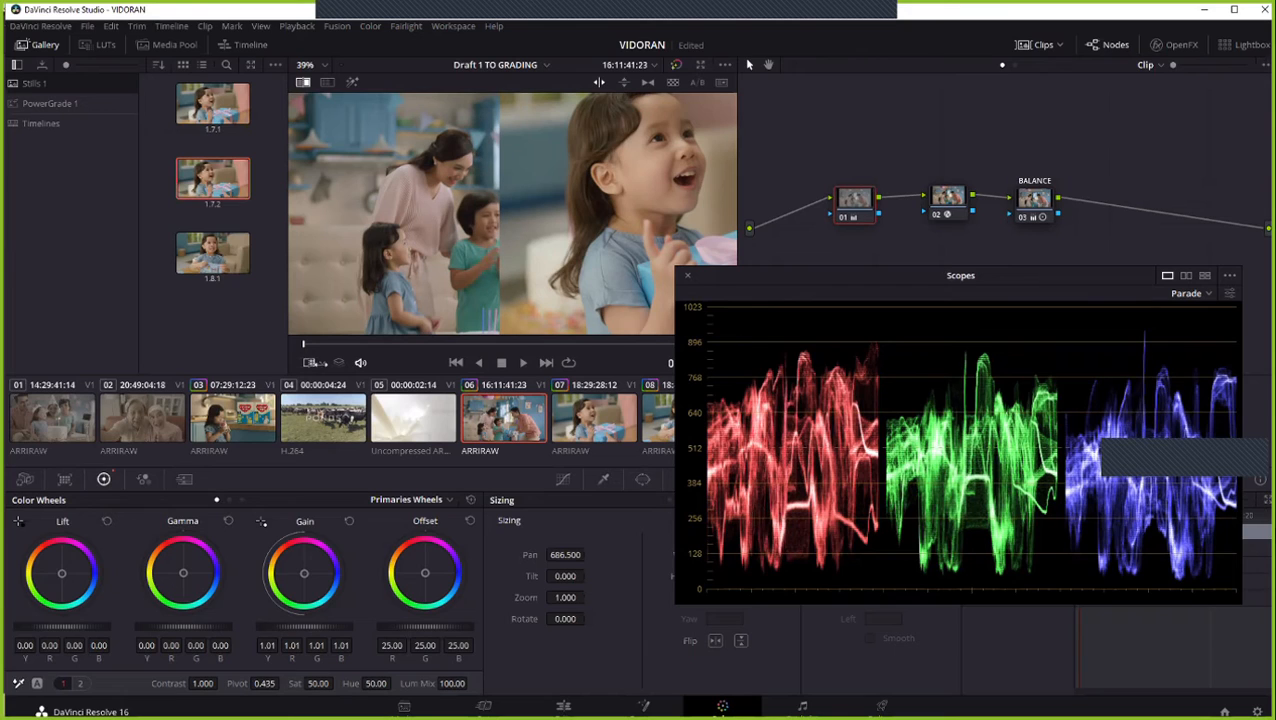
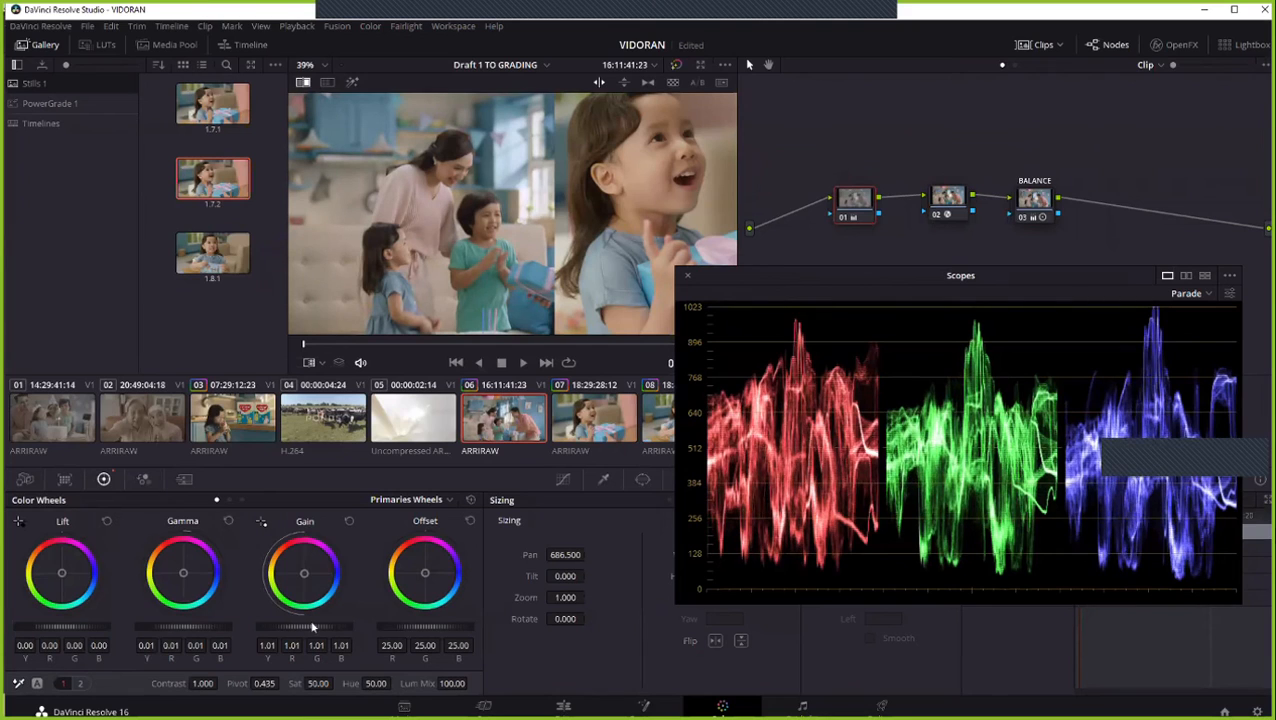
- Lower node 01's master Gain to 0.97 with Gamma at 0.02, and sweep the reference wipe across clip 06 to compare
left_click_drag(300, 628, 247, 629)
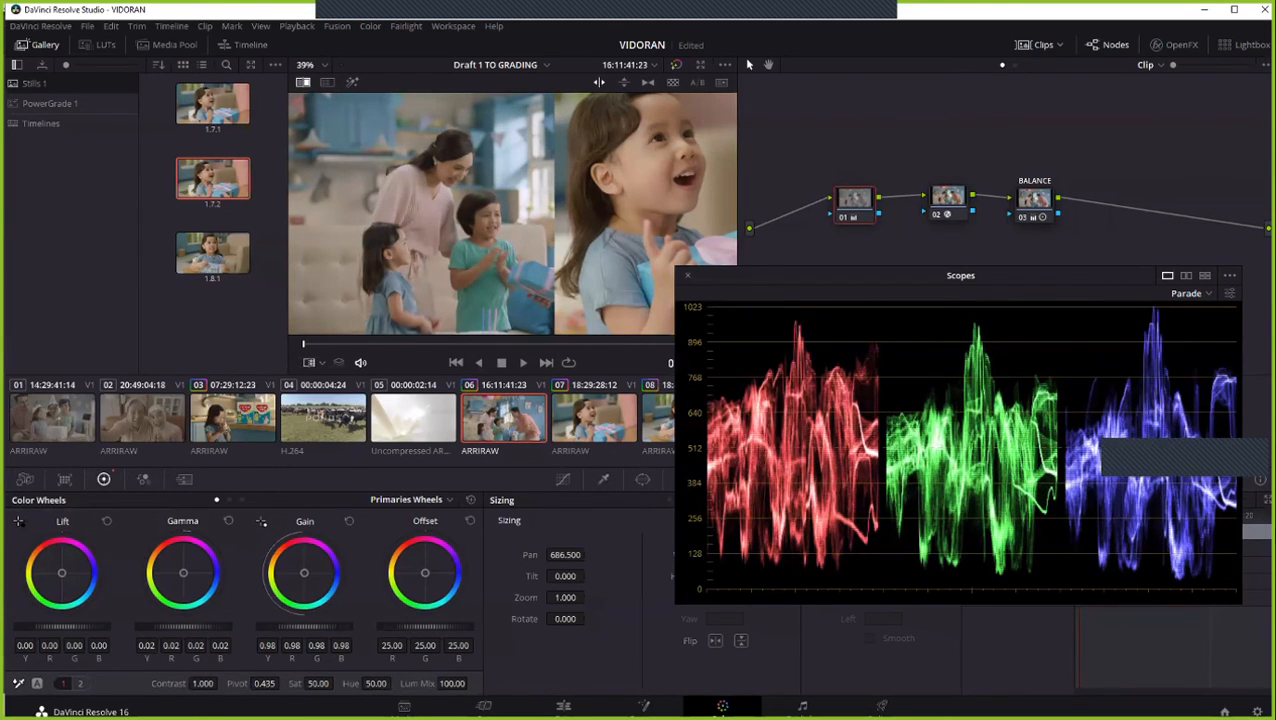
left_click_drag(275, 628, 265, 628)
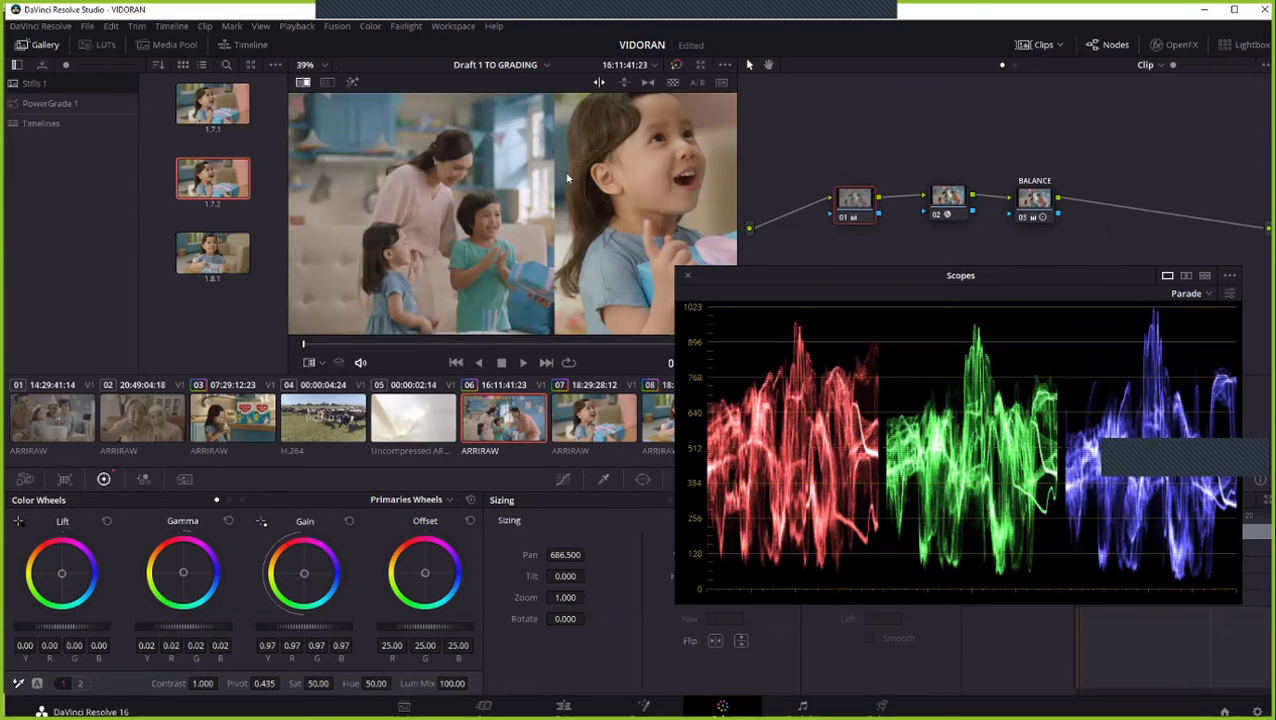
left_click_drag(480, 192, 690, 202)
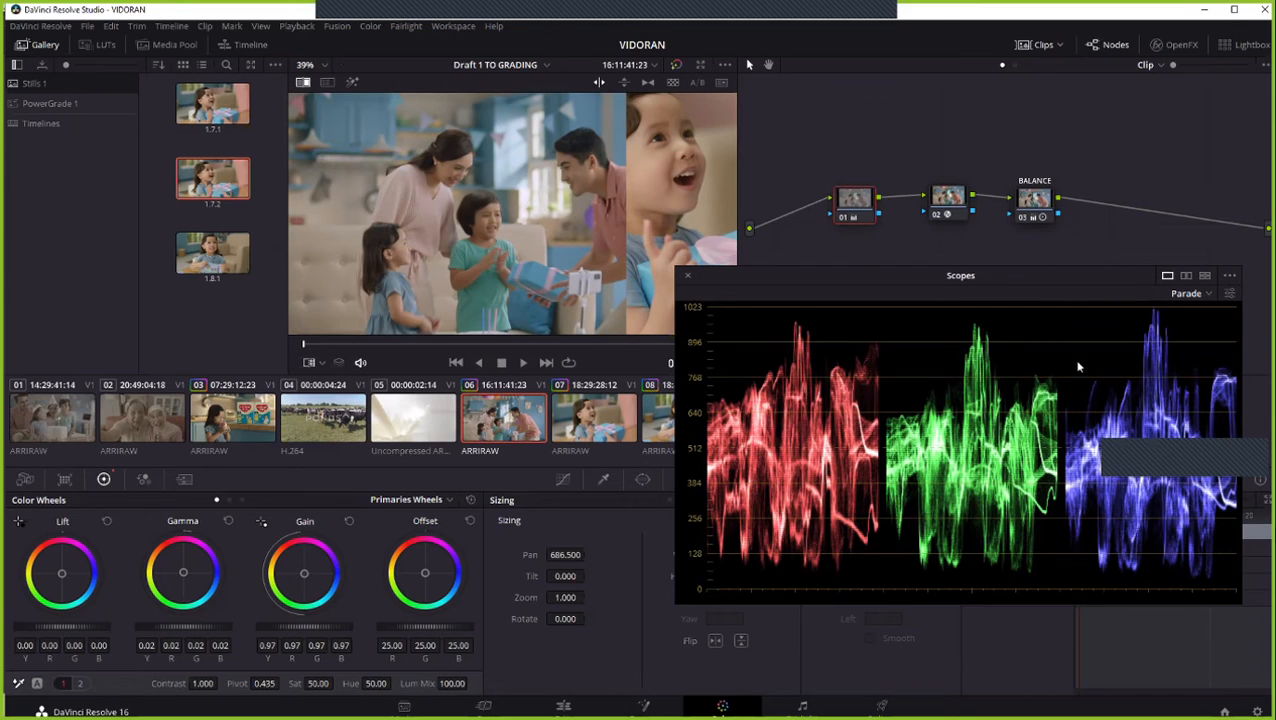
left_click_drag(596, 226, 519, 214)
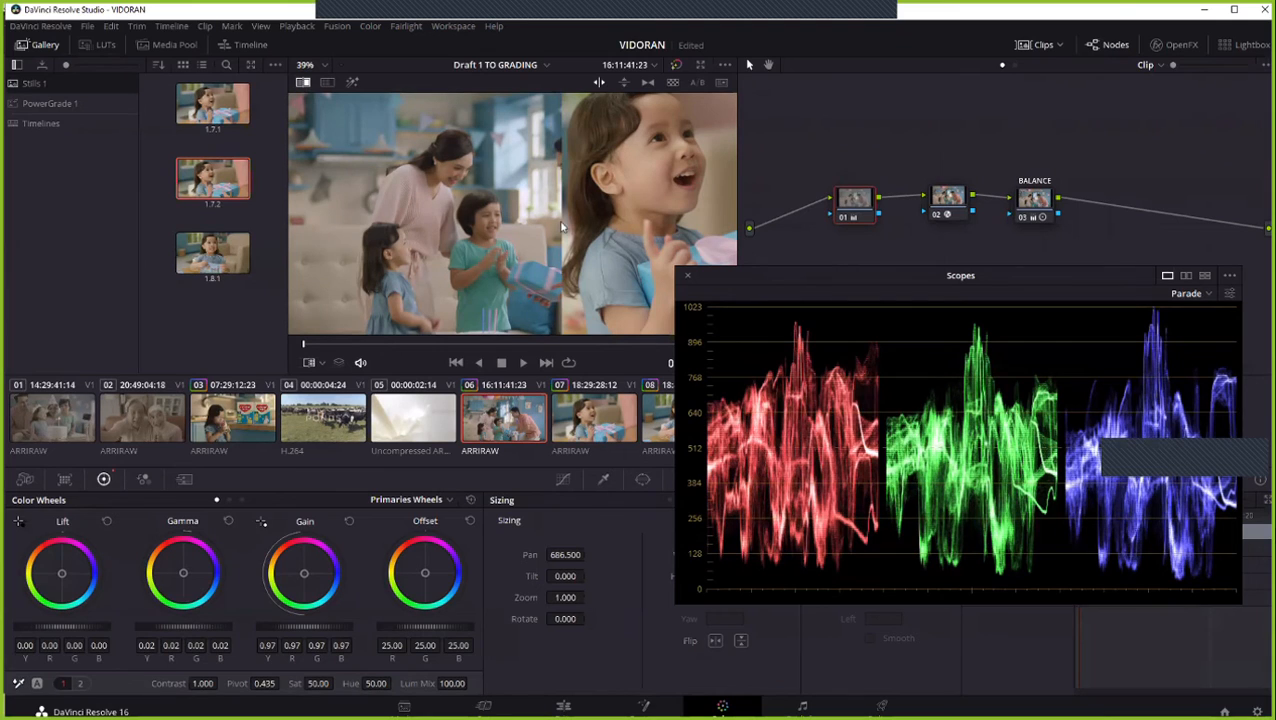
- Compare clip 06 with the reference still at several wipe positions, and toggle the clip's grade off and on
scroll(558, 226, "down", 1)
left_click_drag(555, 223, 594, 201)
scroll(595, 170, "up", 2)
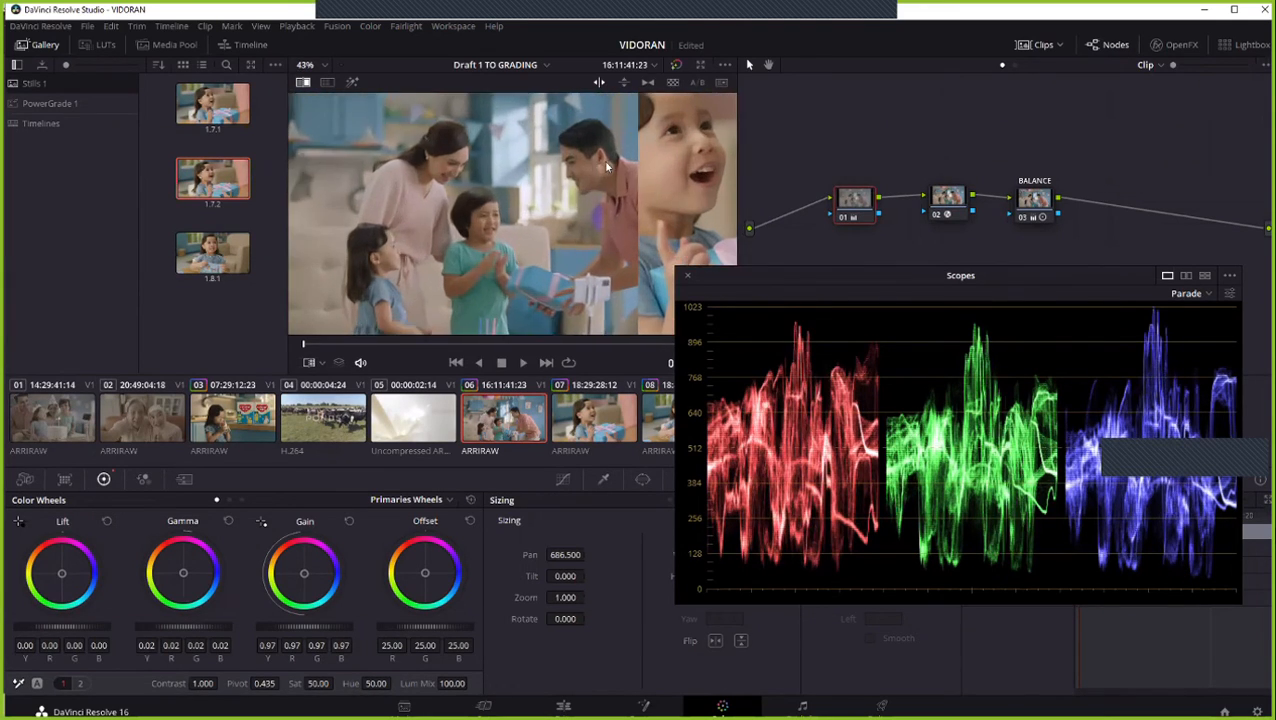
left_click_drag(618, 152, 560, 178)
scroll(558, 172, "down", 2)
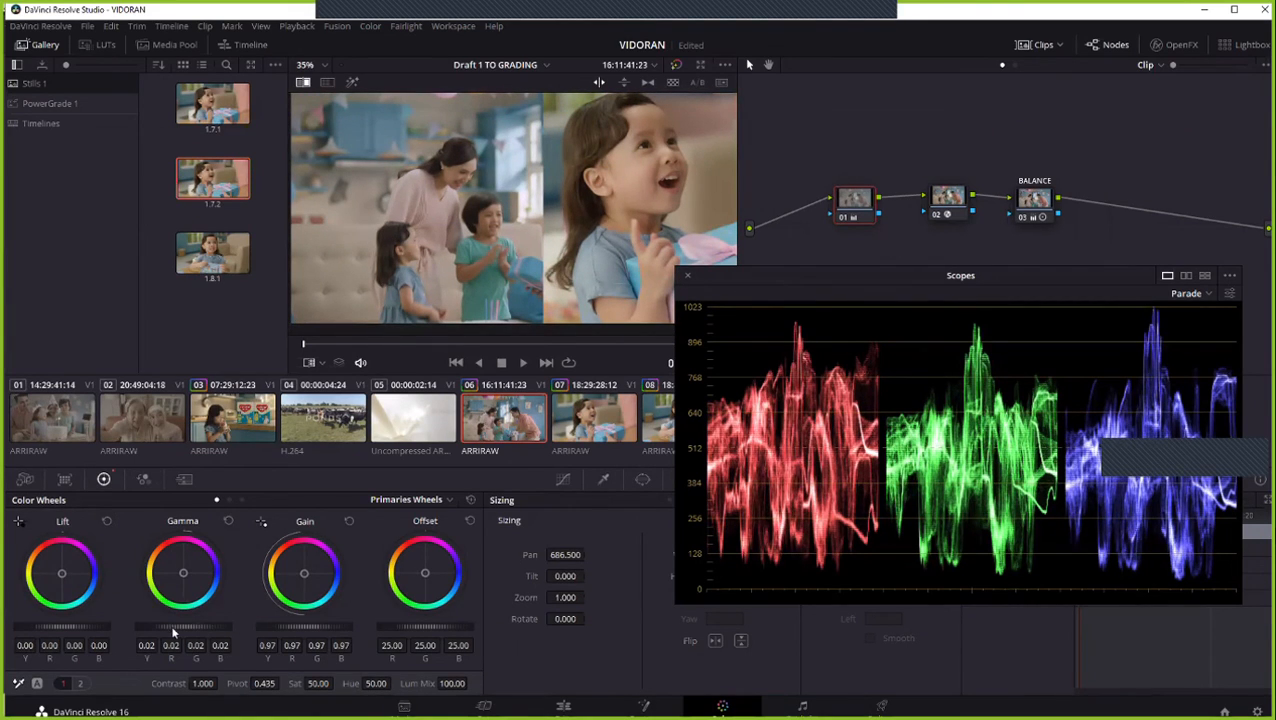
scroll(523, 194, "up", 1)
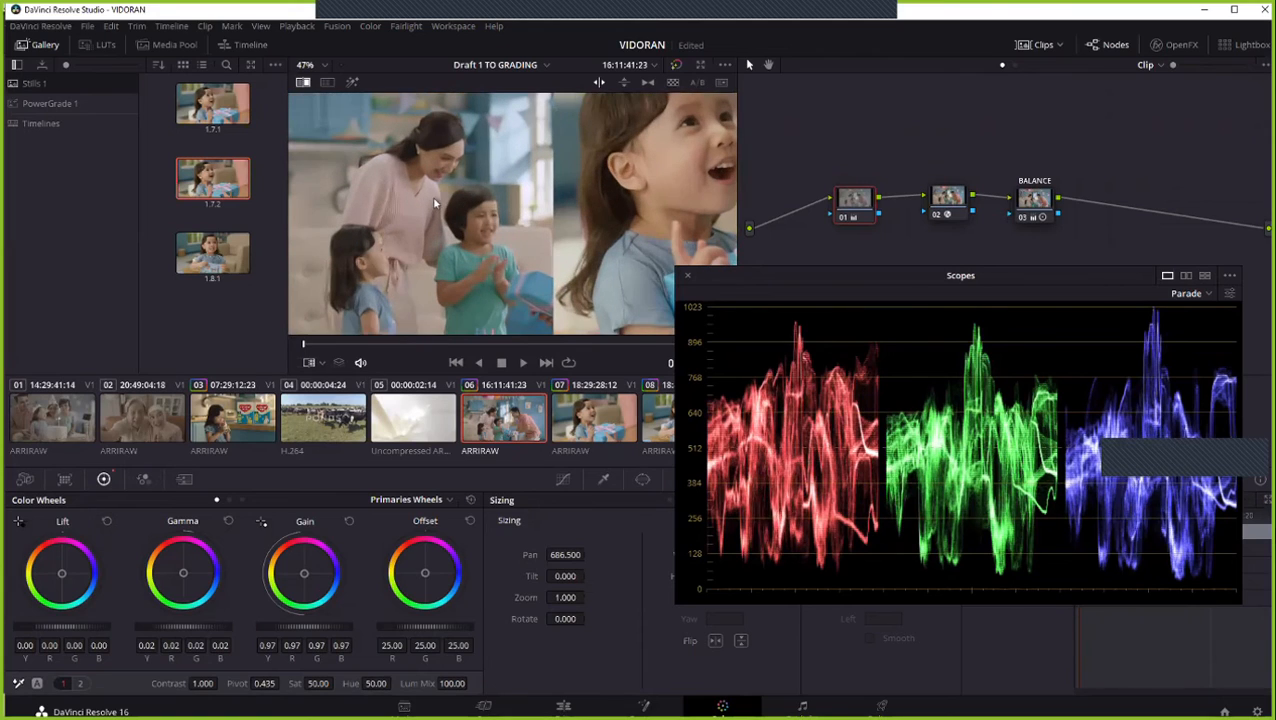
left_click_drag(546, 204, 572, 198)
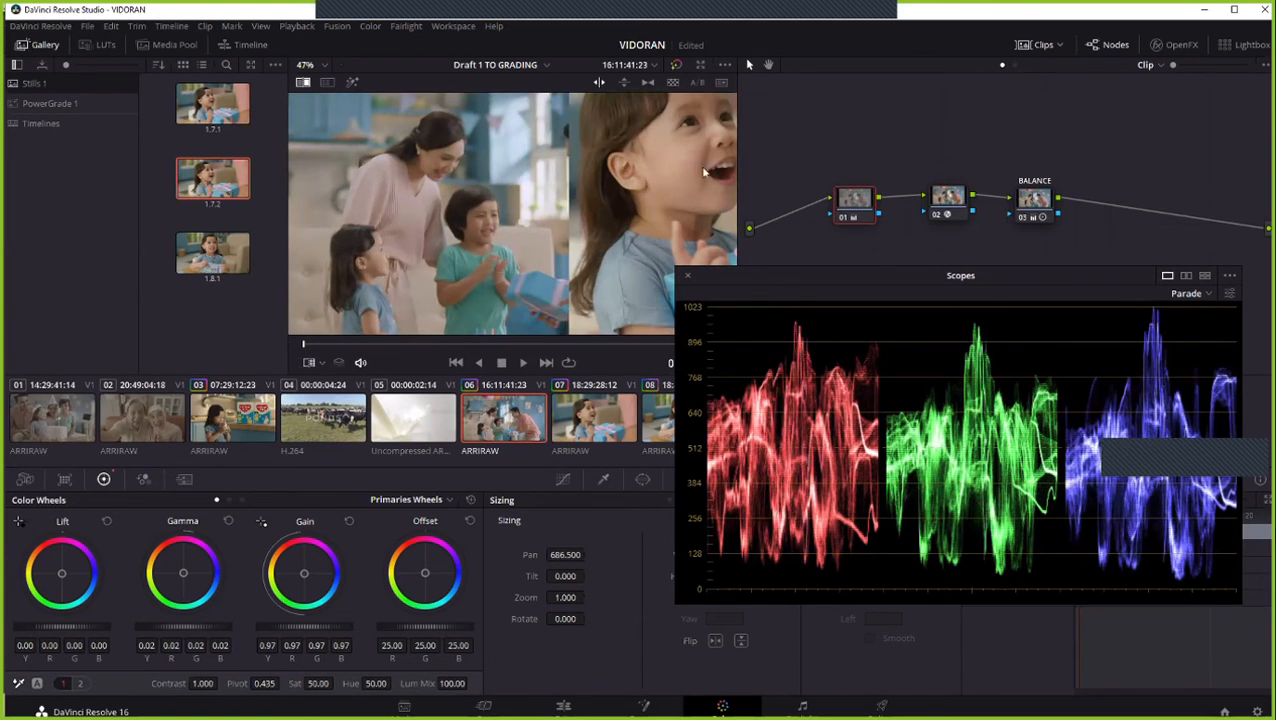
key("alt+d")
key("alt+d")
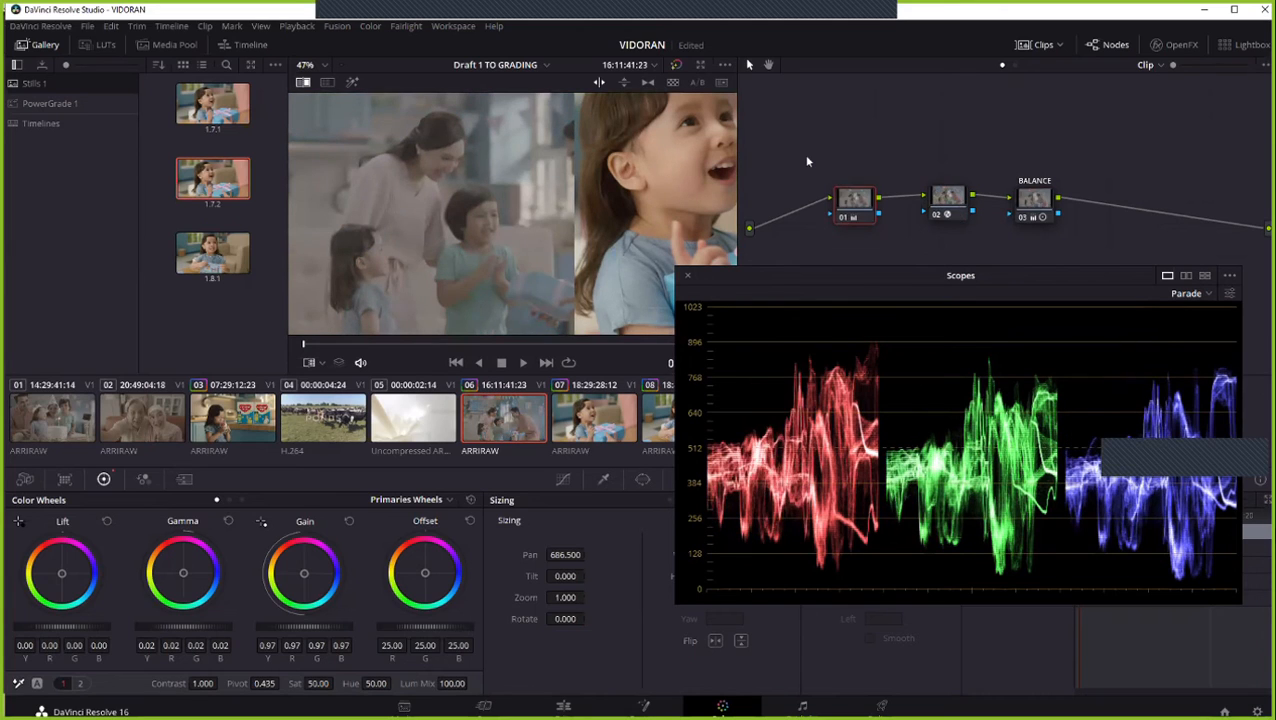
scroll(500, 187, "down", 2)
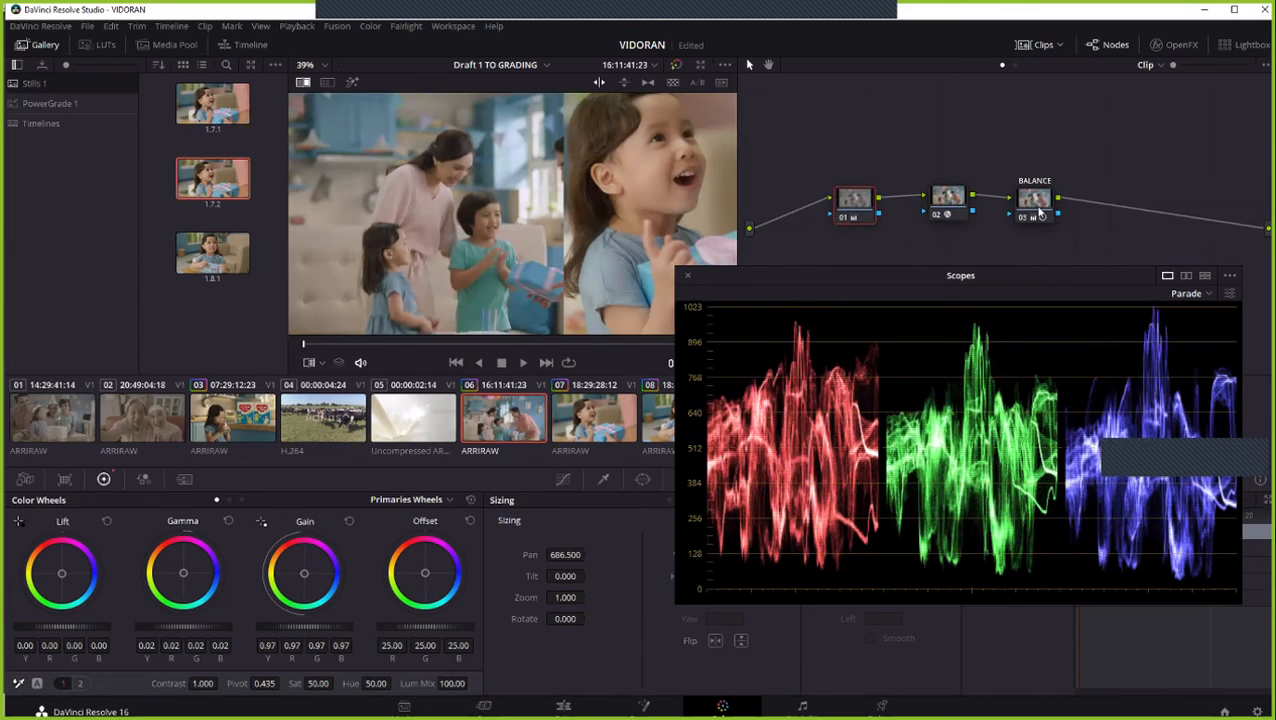
- On the BALANCE node, reset the Log Highlight wheel and set it to -0.03, 0.01, 0.03, comparing skin tones across the wipe
left_click(1036, 206)
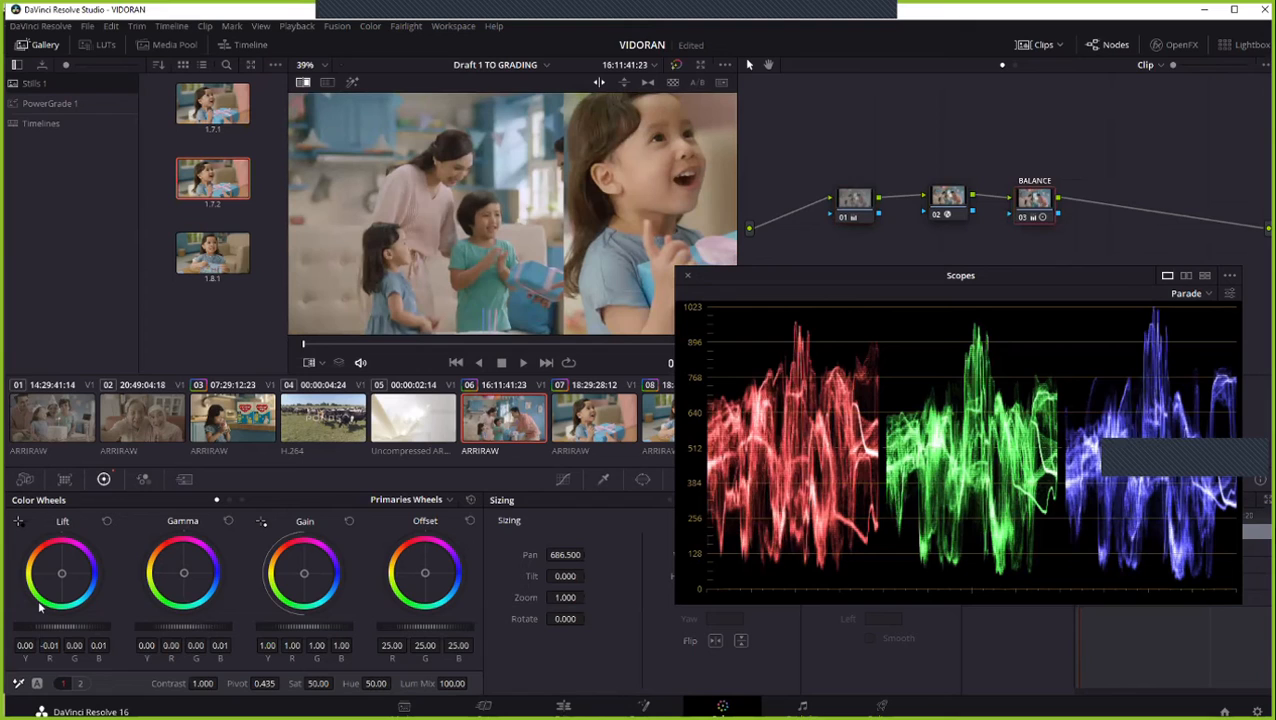
left_click(241, 500)
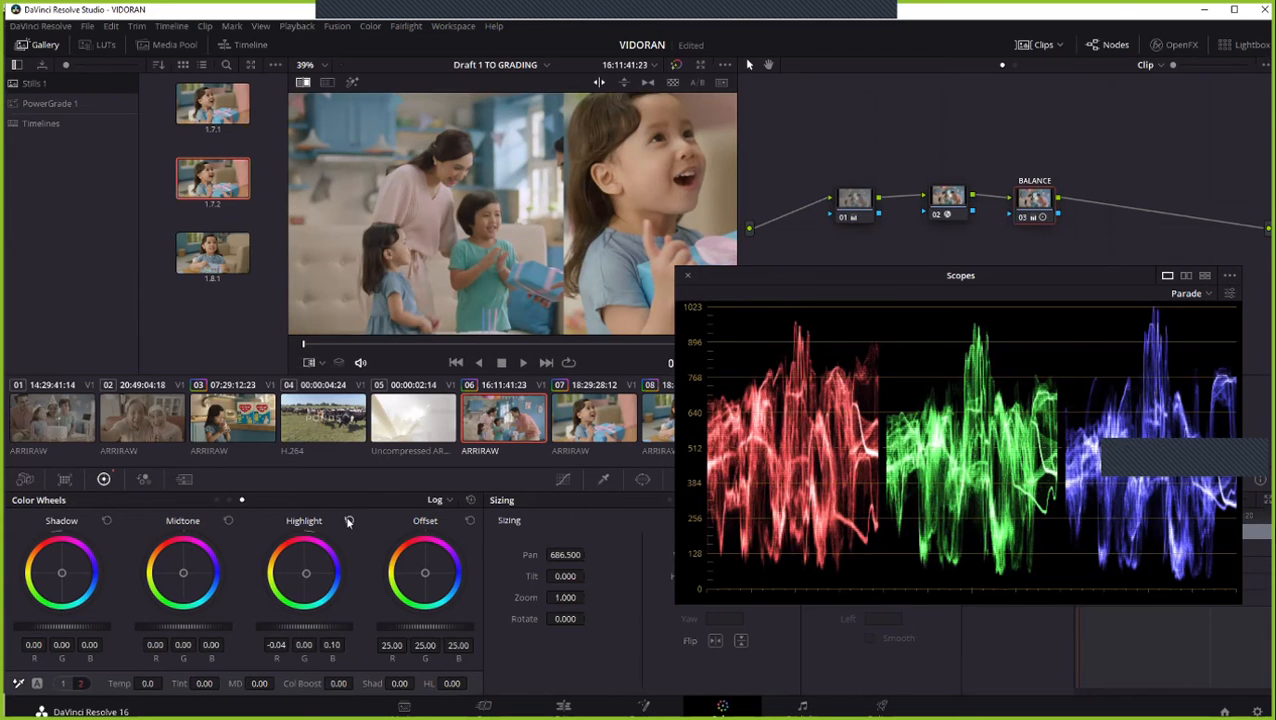
left_click(348, 522)
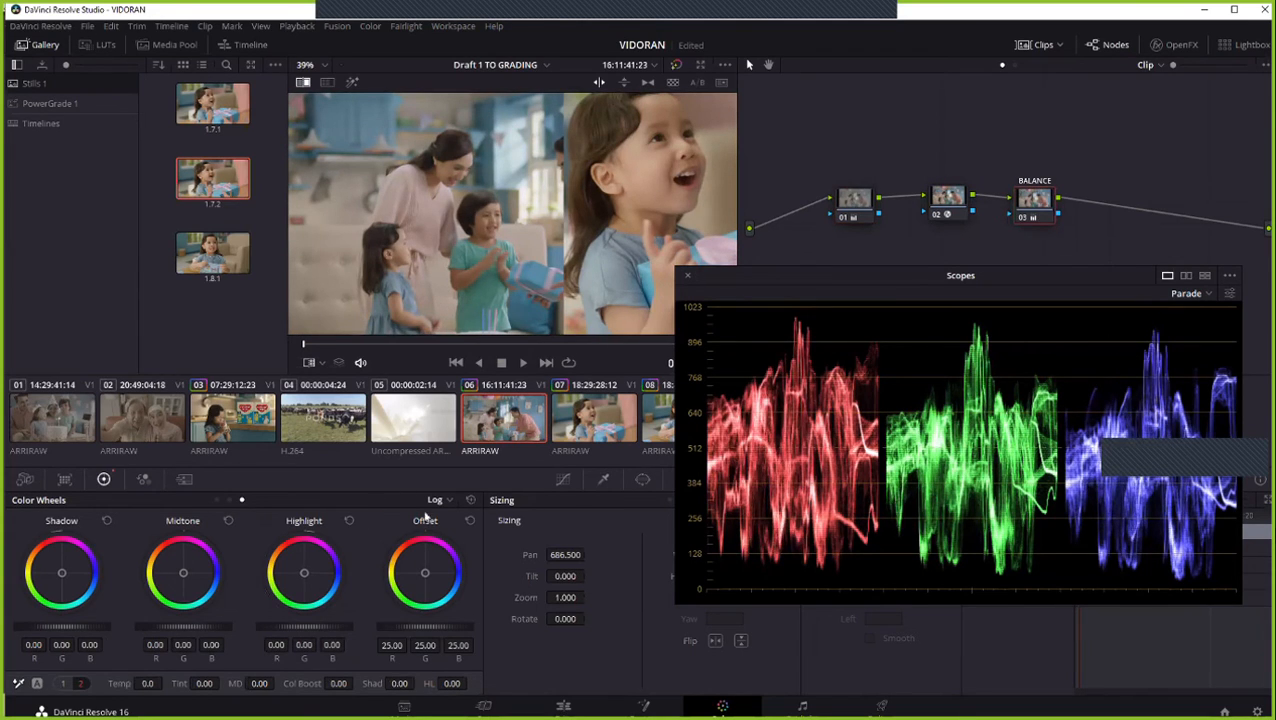
left_click_drag(304, 562, 304, 573)
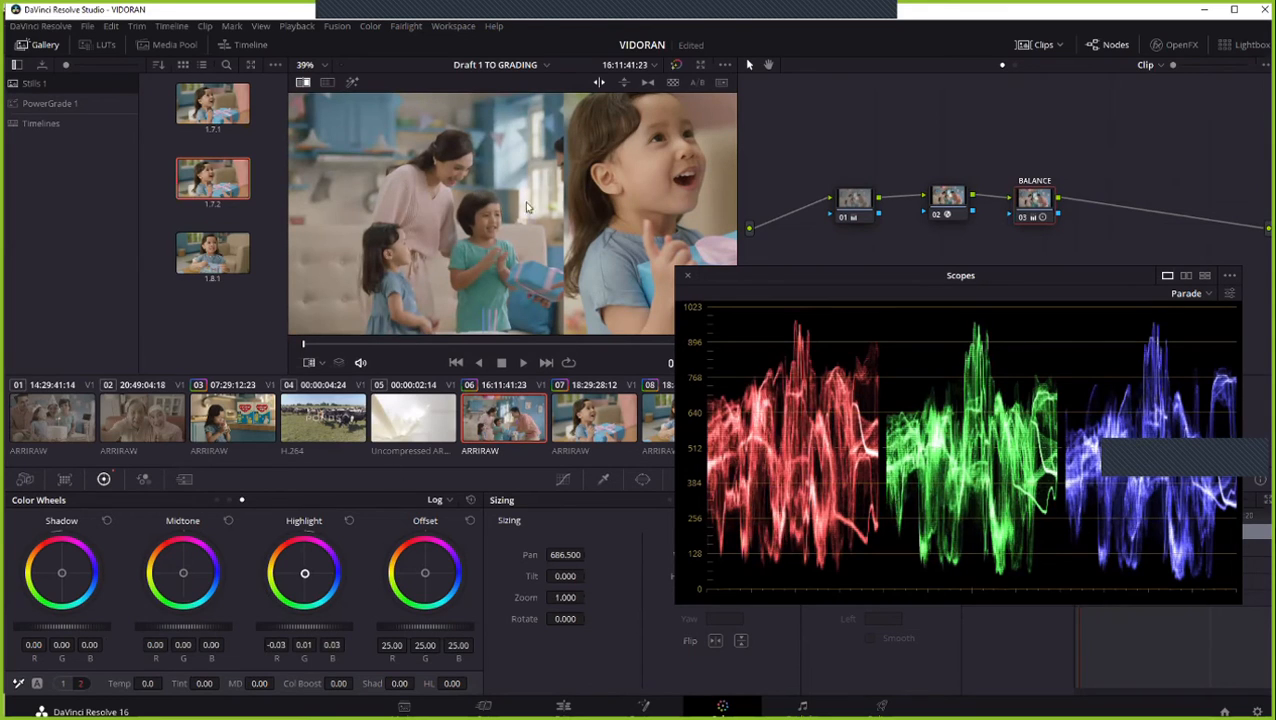
left_click_drag(564, 198, 597, 197)
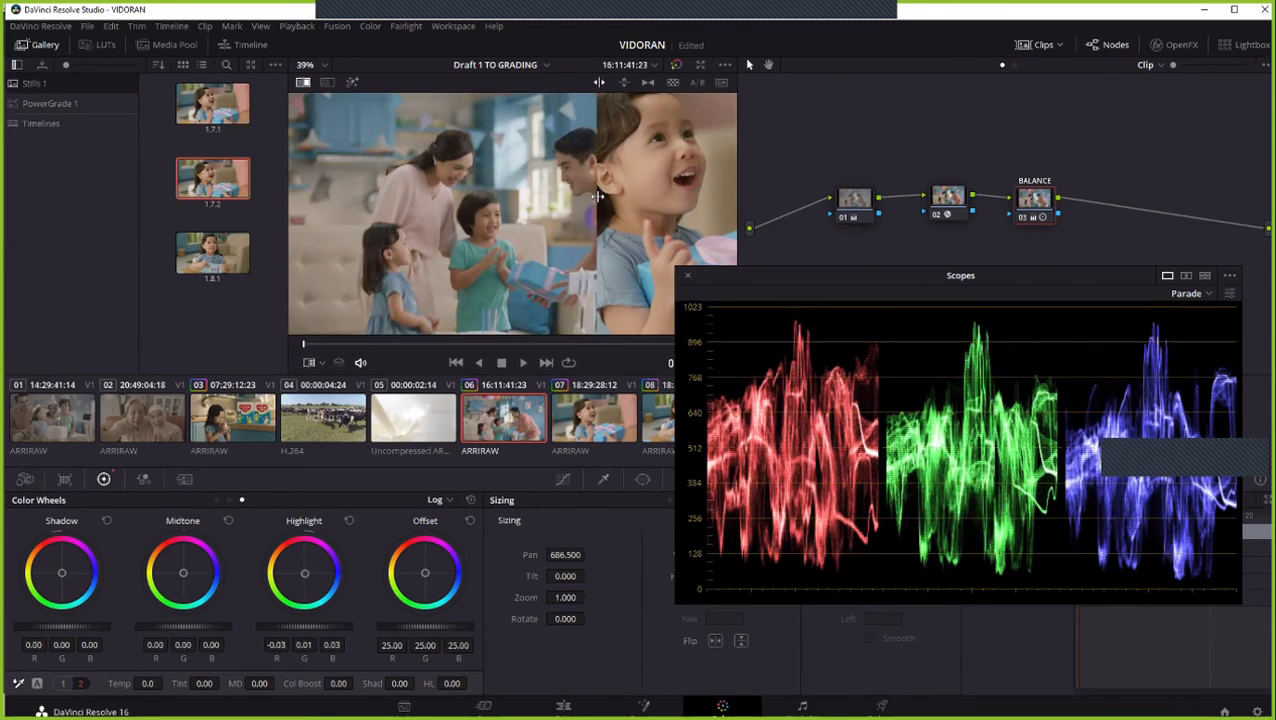
scroll(341, 290, "up", 1)
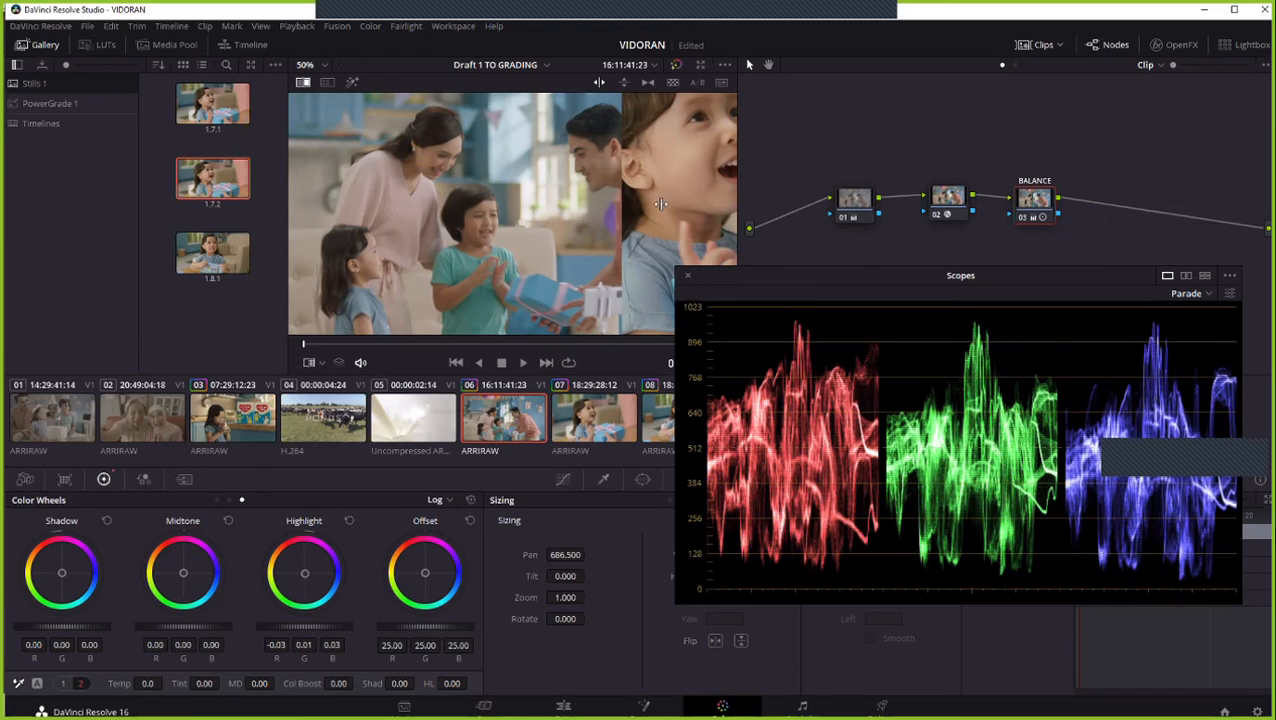
left_click_drag(660, 203, 614, 212)
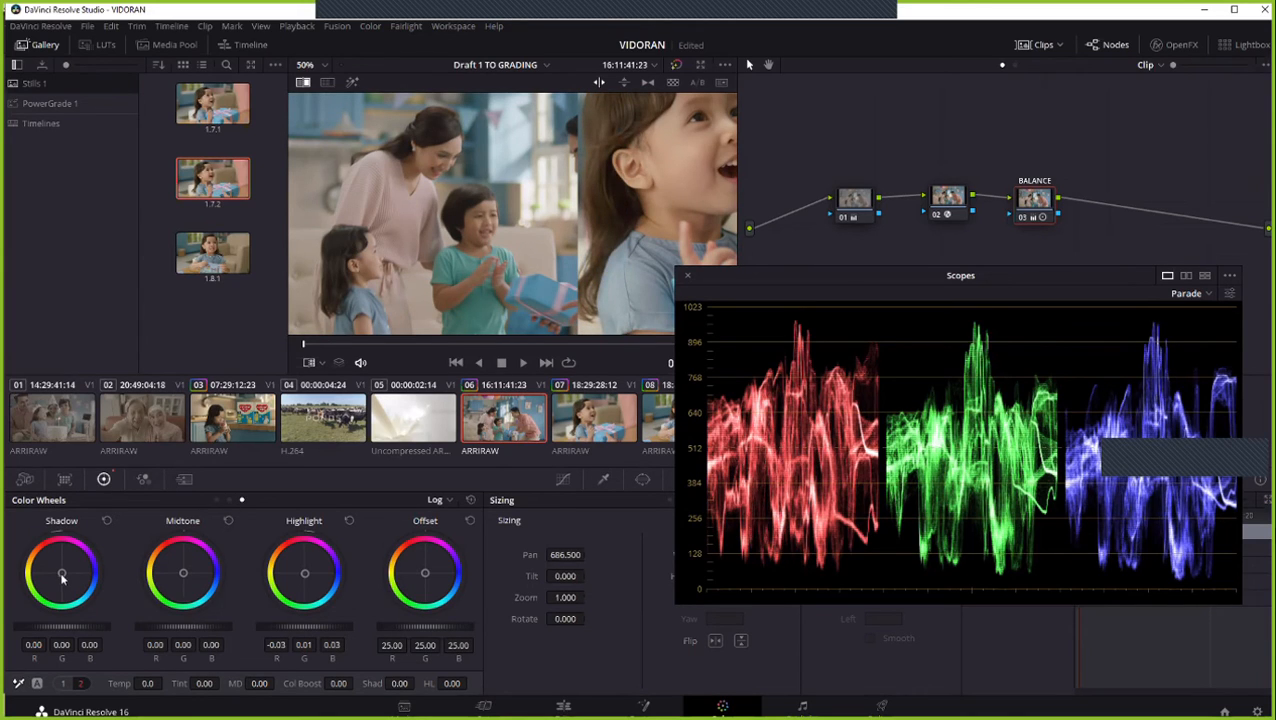
- Warm the BALANCE node's Log Shadow wheel to 0.07, -0.02, -0.04, and compare clip 06 with the still across the wipe
left_click_drag(61, 578, 59, 571)
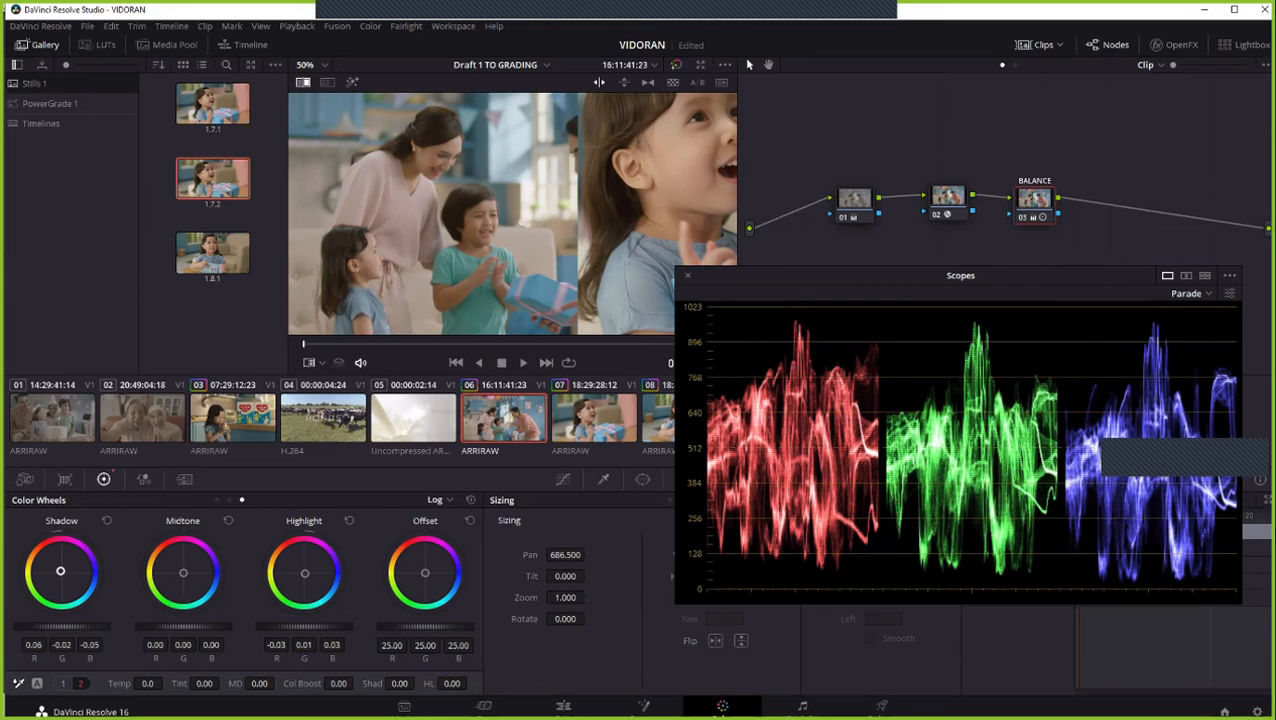
left_click_drag(60, 571, 60, 572)
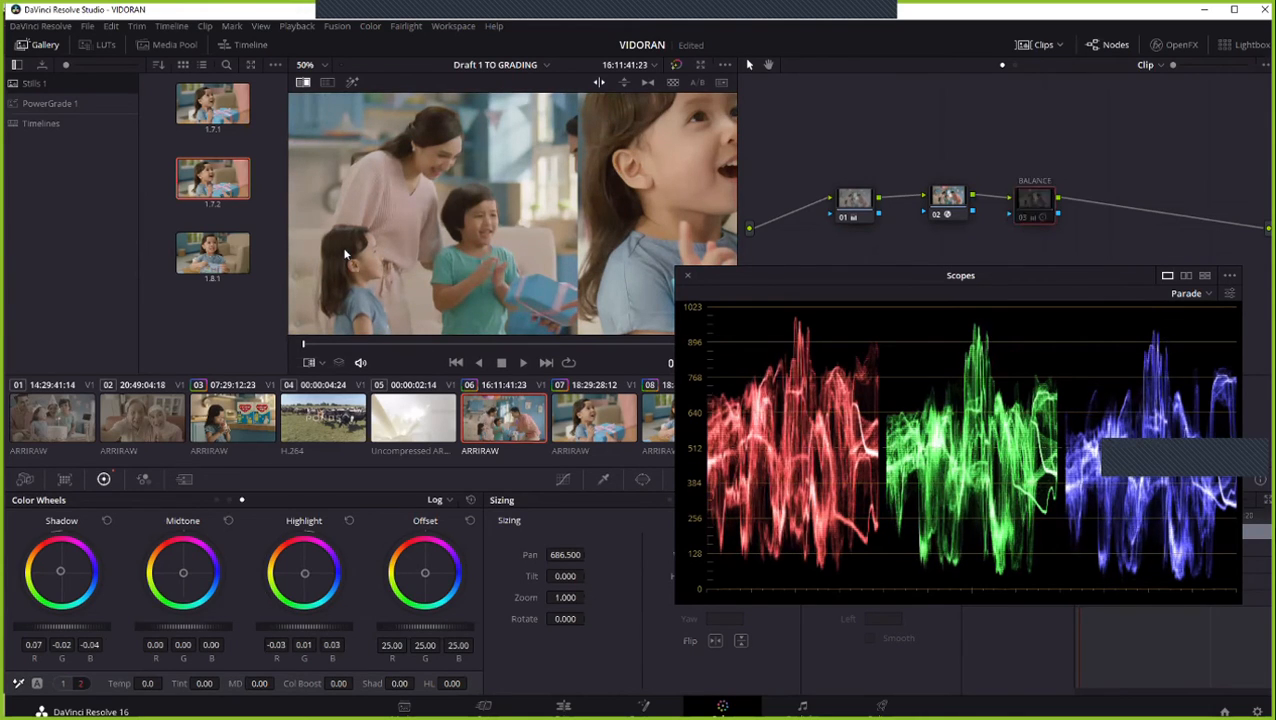
scroll(344, 254, "down", 3)
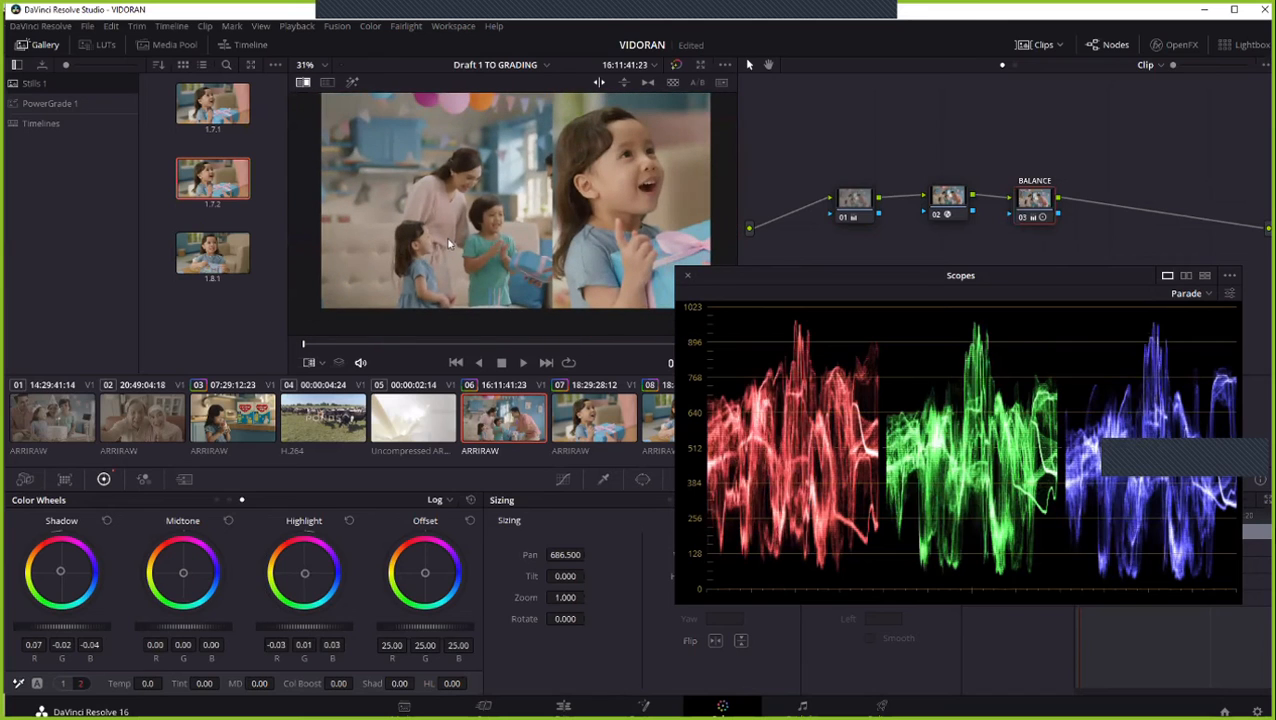
mouse_move(549, 209)
left_mouse_down()
mouse_move(501, 219)
mouse_move(535, 226)
left_mouse_up()
left_click(754, 419)
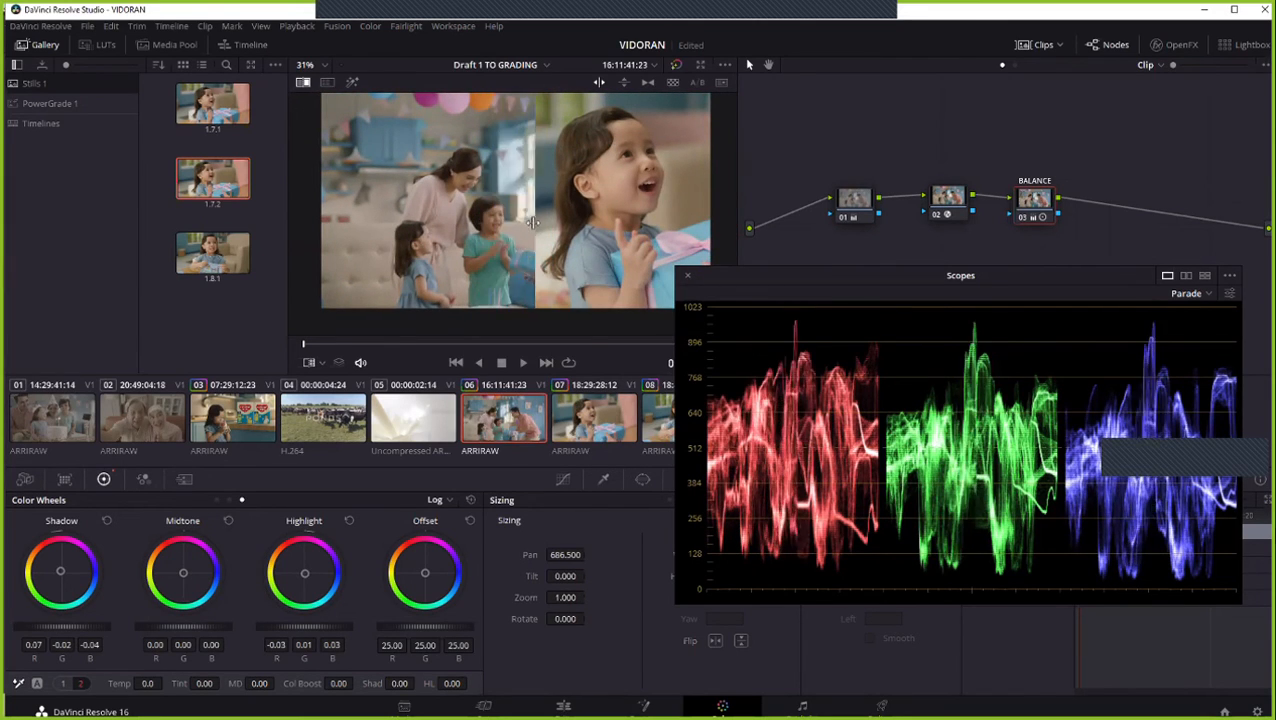
scroll(505, 233, "up", 4)
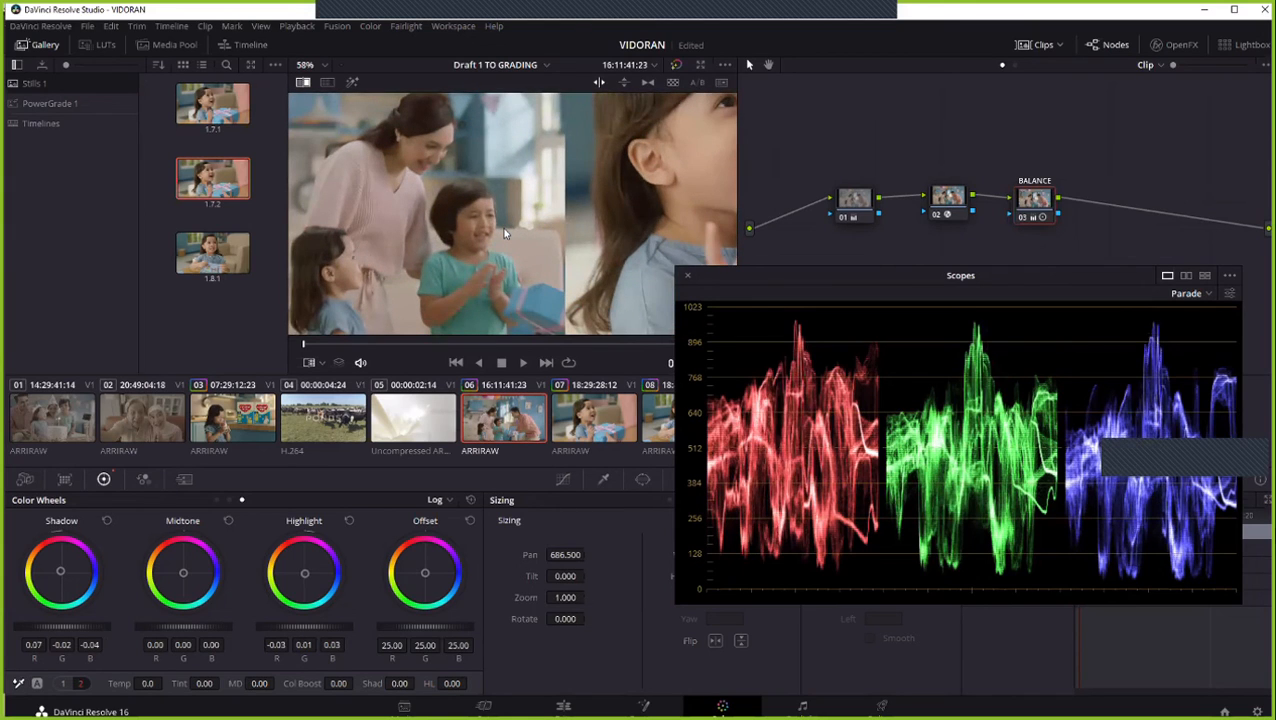
scroll(503, 229, "down", 2)
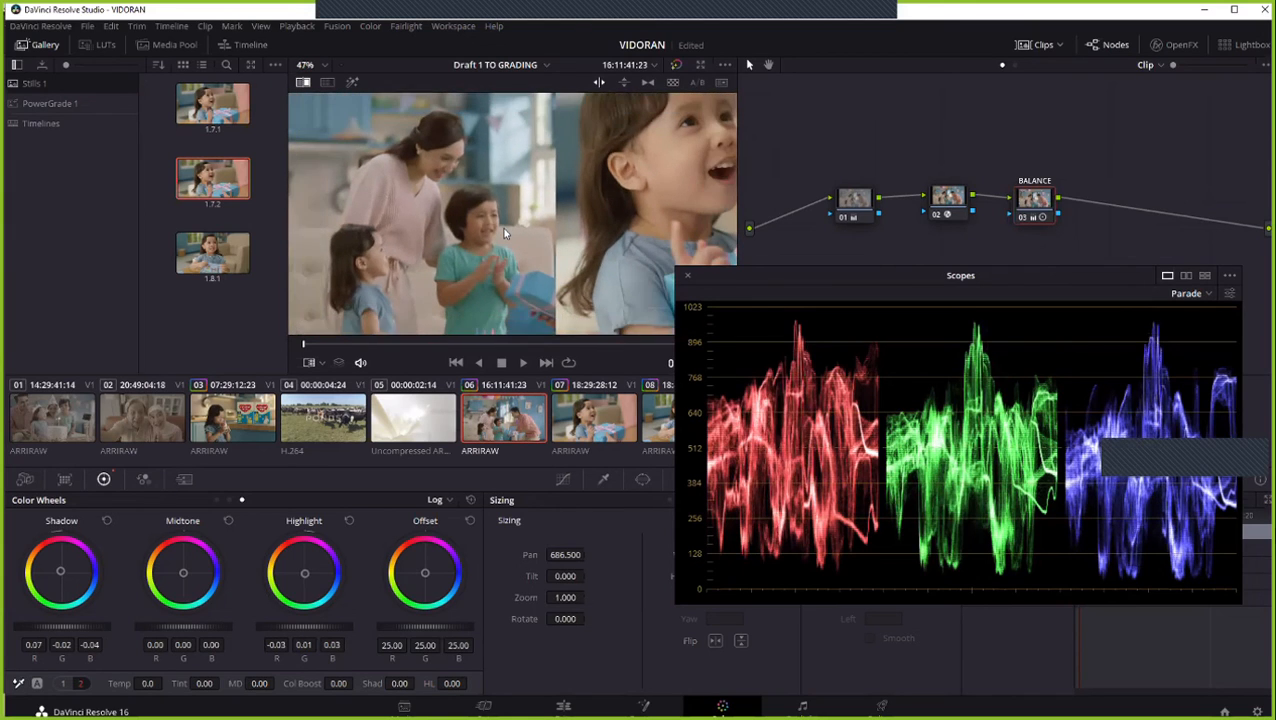
- Select node 01, show its custom curves, and move the parade scope clear of the curve controls
left_click(866, 211)
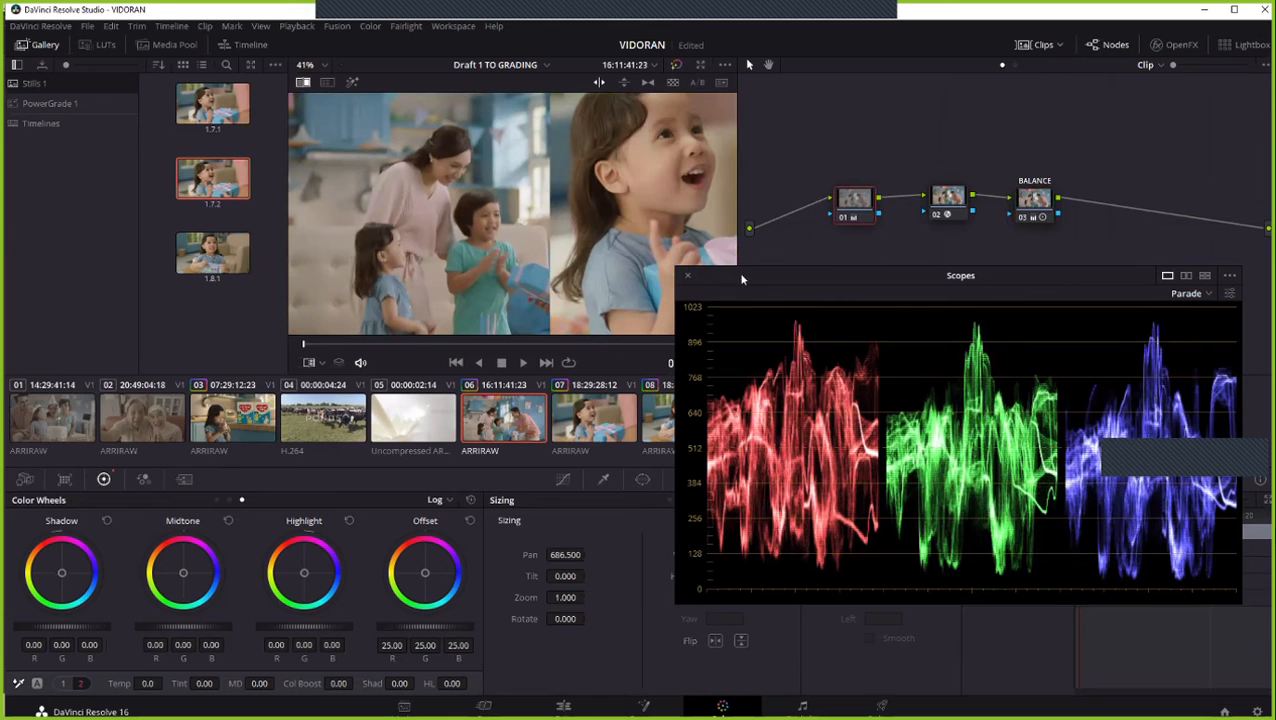
left_click_drag(742, 280, 937, 297)
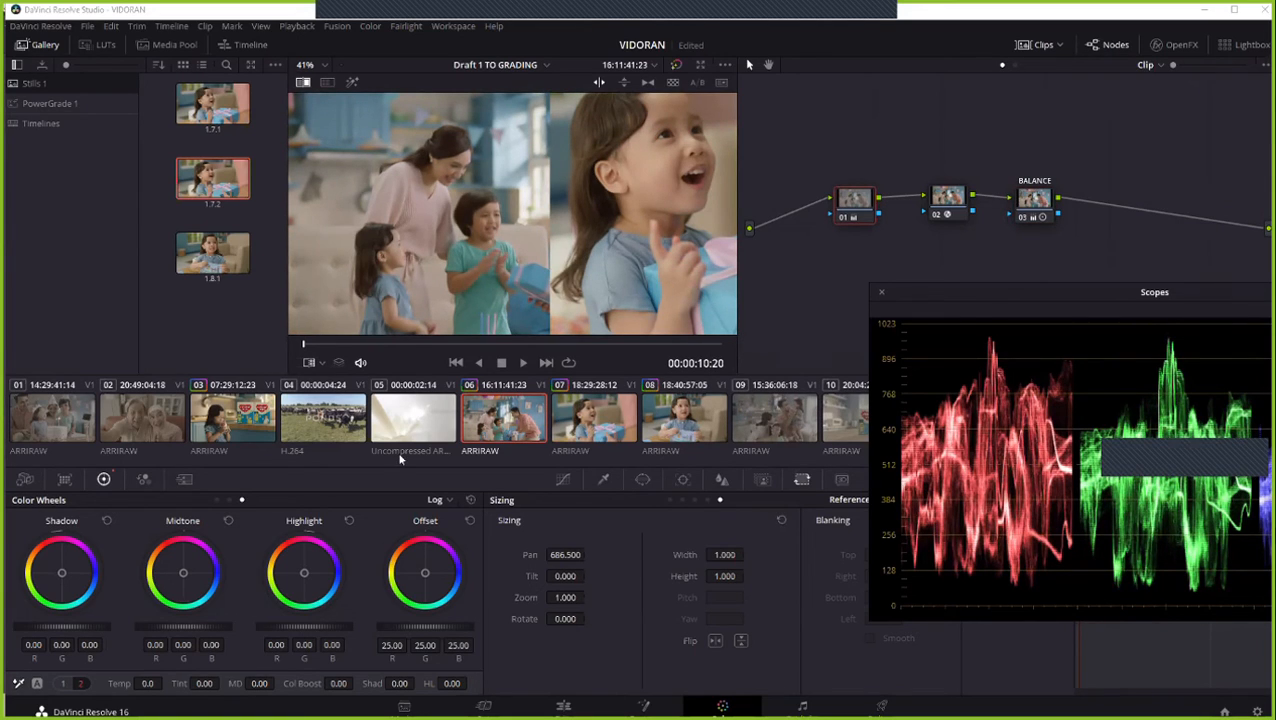
left_click(563, 481)
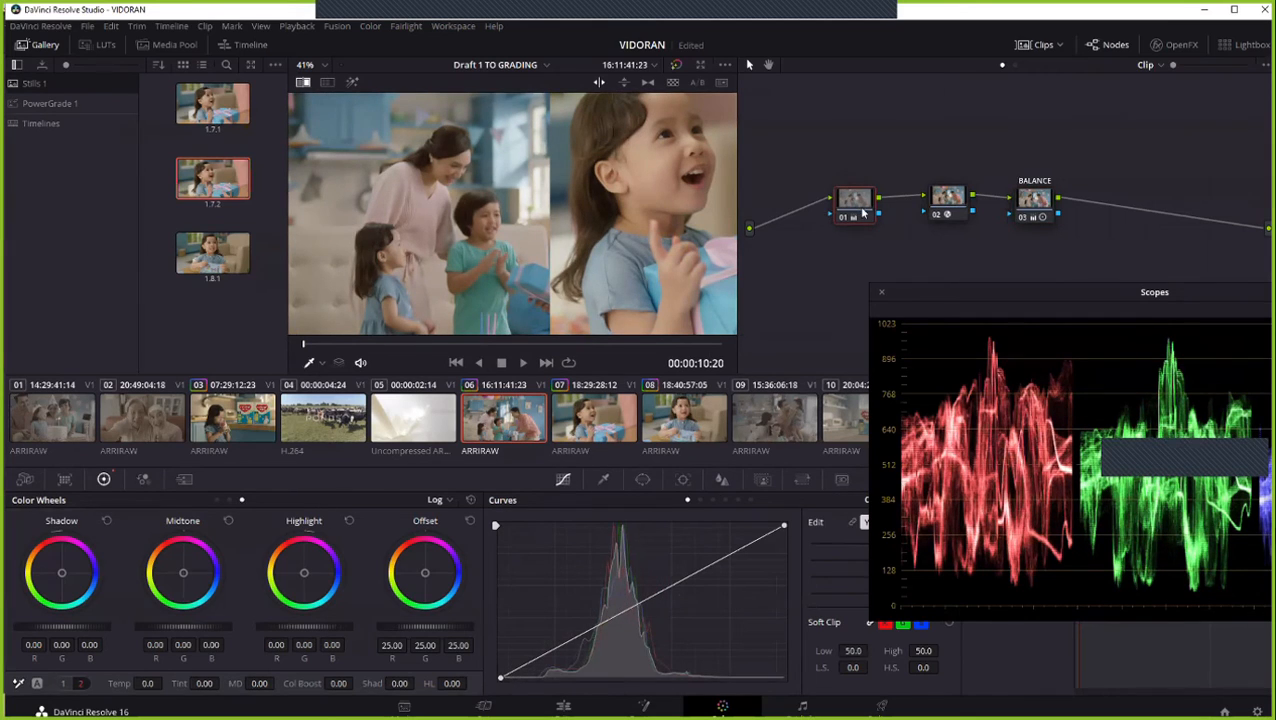
left_click_drag(984, 285, 958, 136)
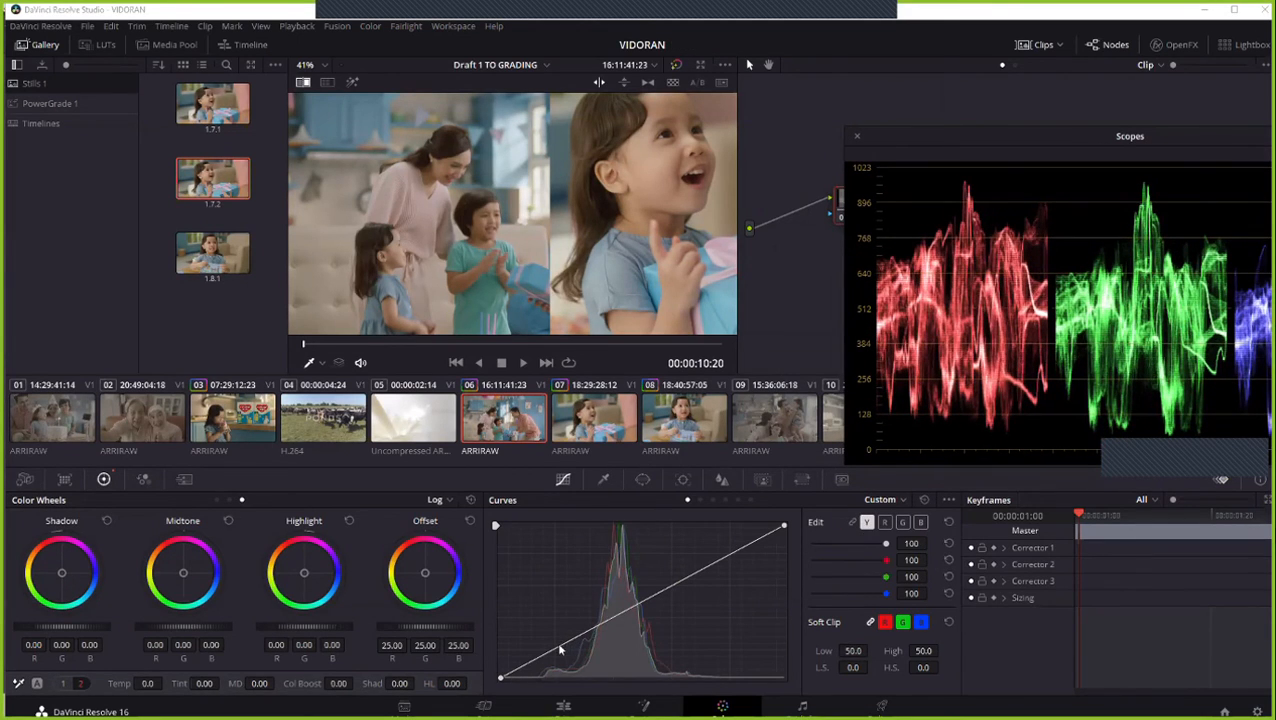
- Shape node 01's custom curve with a shadow point near the diagonal, a slightly lowered highlight point, and the black point moved slightly inward
mouse_move(551, 653)
left_mouse_down()
mouse_move(505, 663)
mouse_move(572, 639)
left_mouse_up()
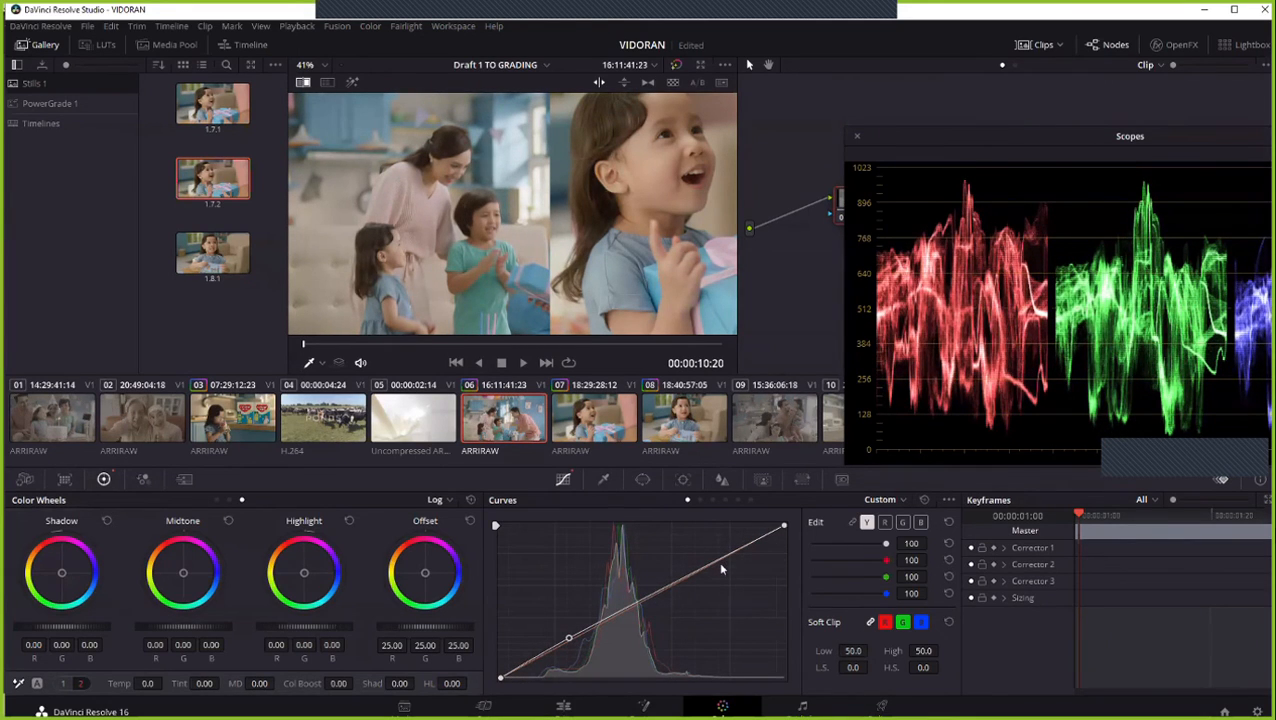
left_click_drag(721, 562, 720, 568)
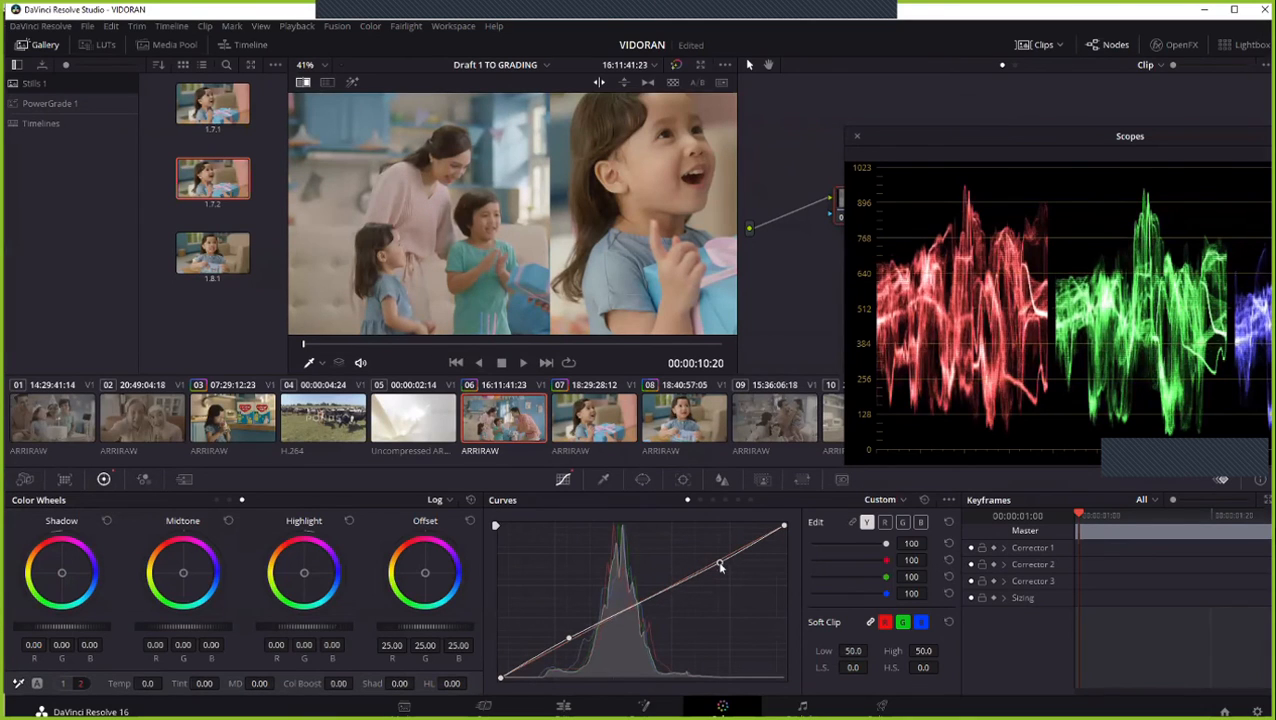
left_click(567, 640)
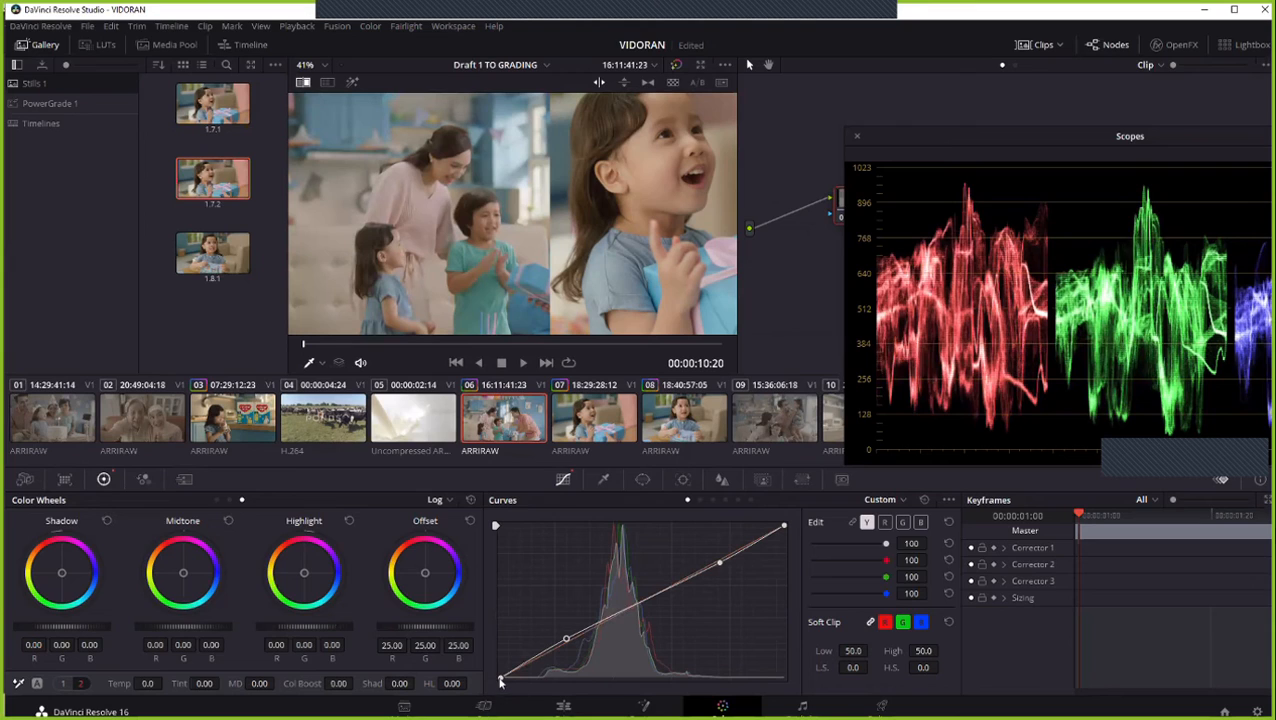
left_click_drag(500, 678, 505, 683)
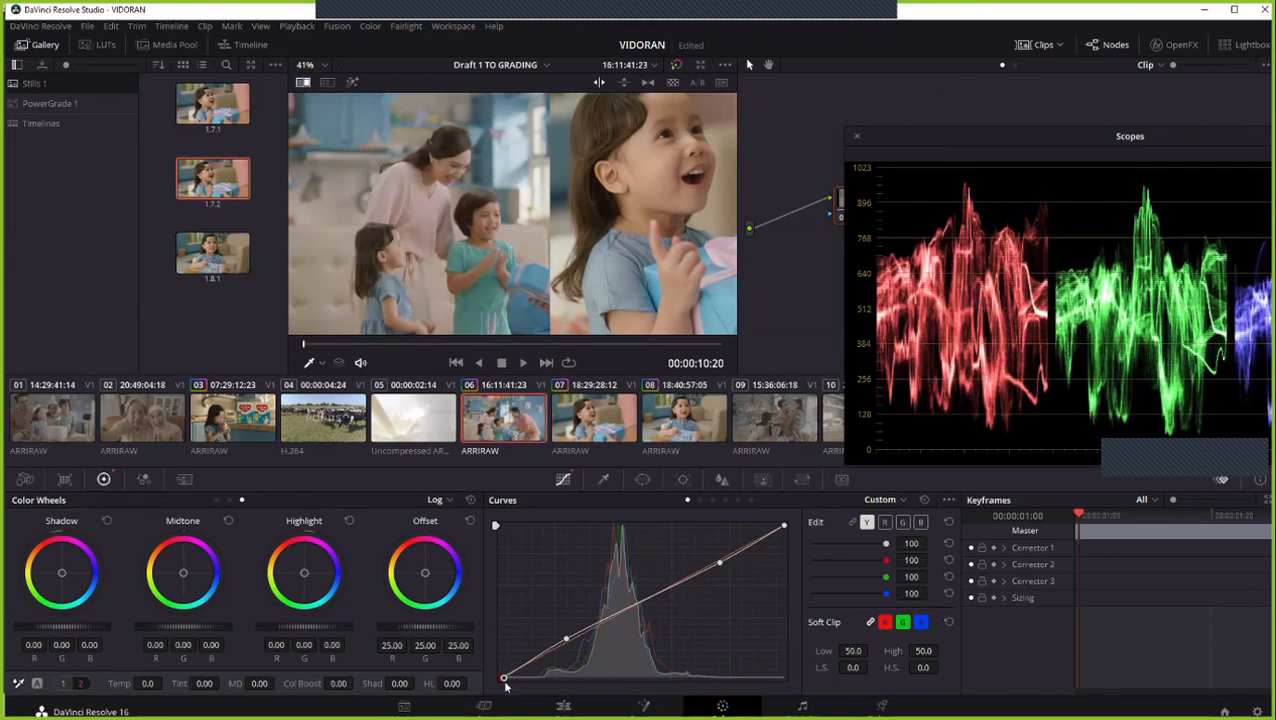
left_click_drag(566, 640, 567, 642)
scroll(410, 237, "up", 3)
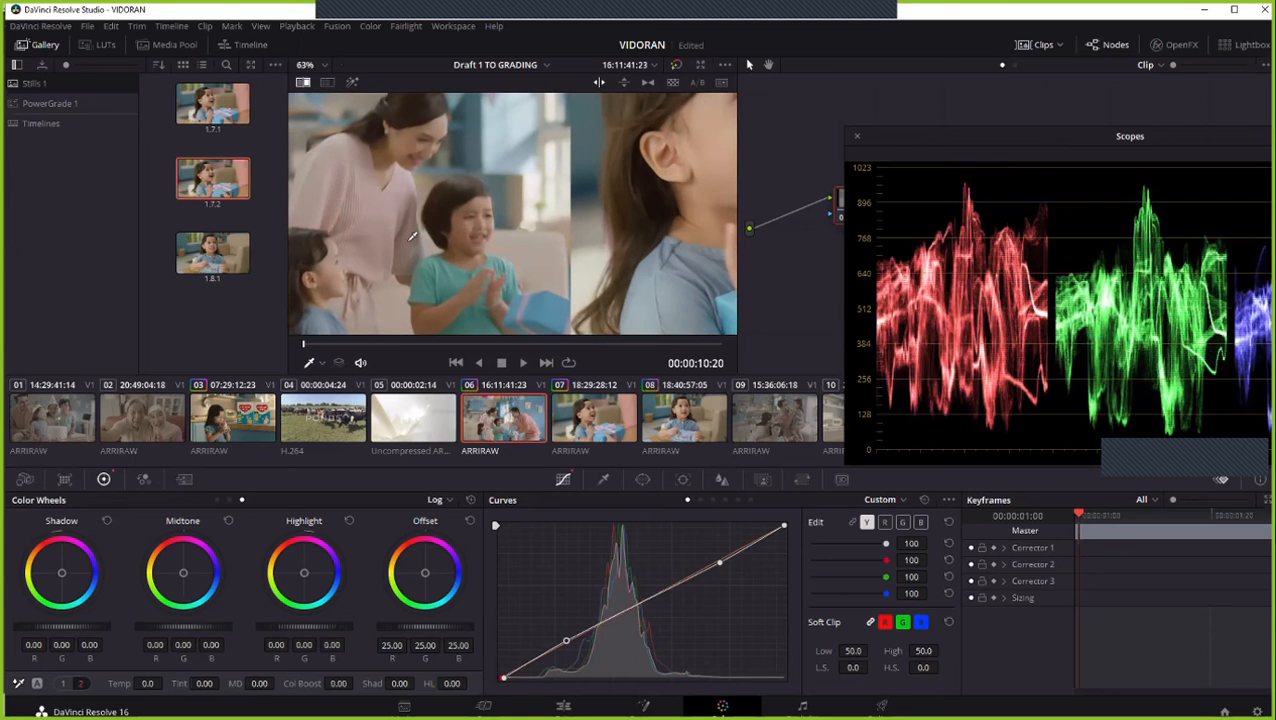
- Reset node 01's curve and undo the reset to compare, add a midtone curve point, and bring the full parade scope into view
left_click(925, 499)
key("ctrl+z")
scroll(441, 260, "down", 2)
scroll(441, 260, "down", 2)
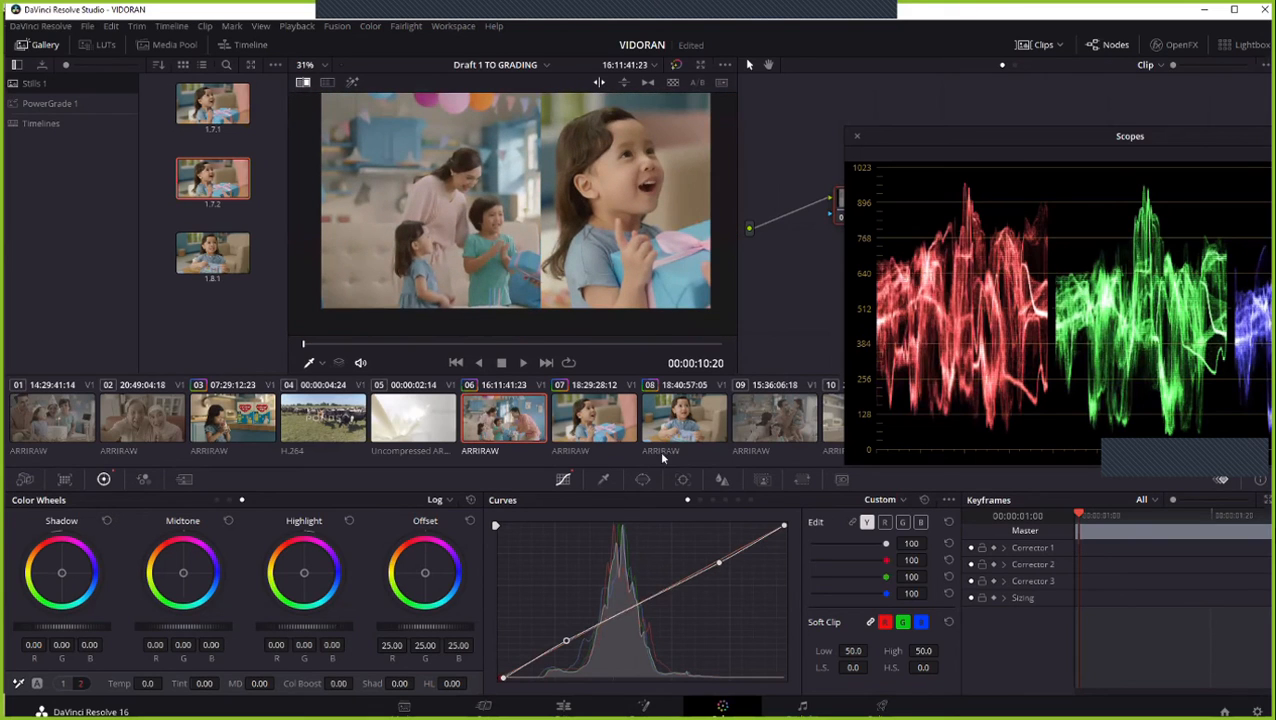
left_click(652, 599)
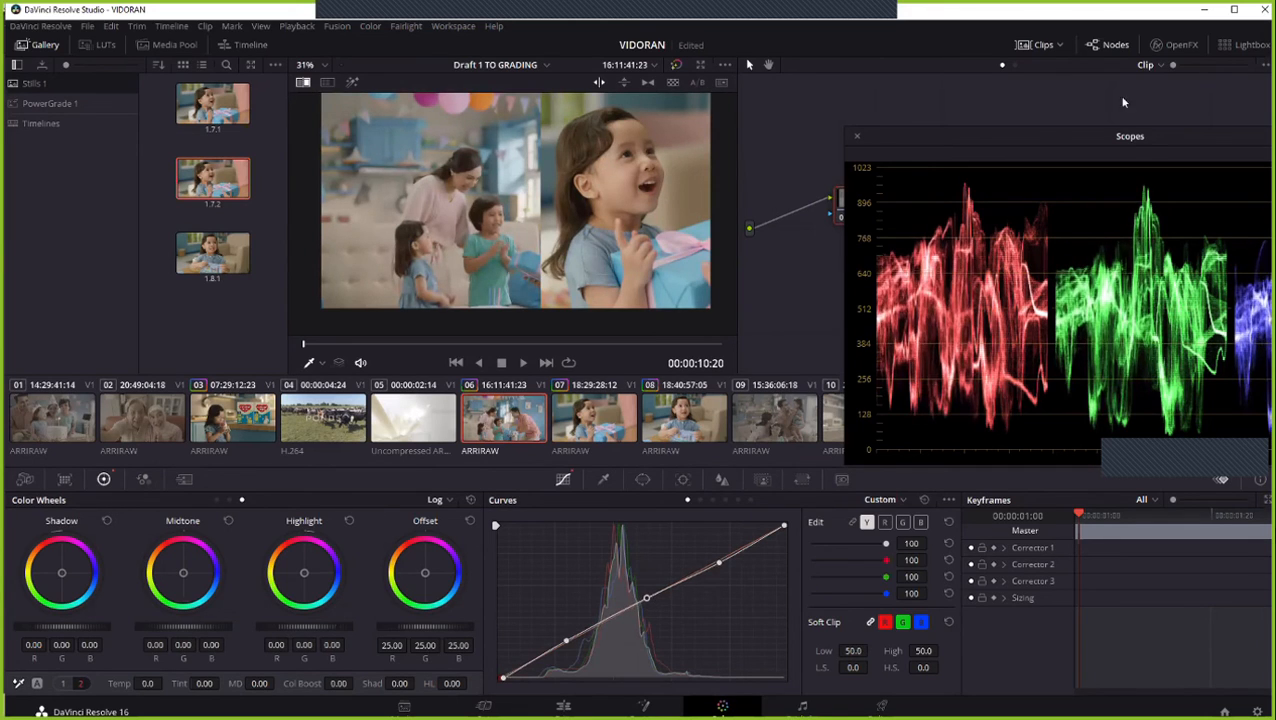
left_click_drag(1085, 141, 949, 127)
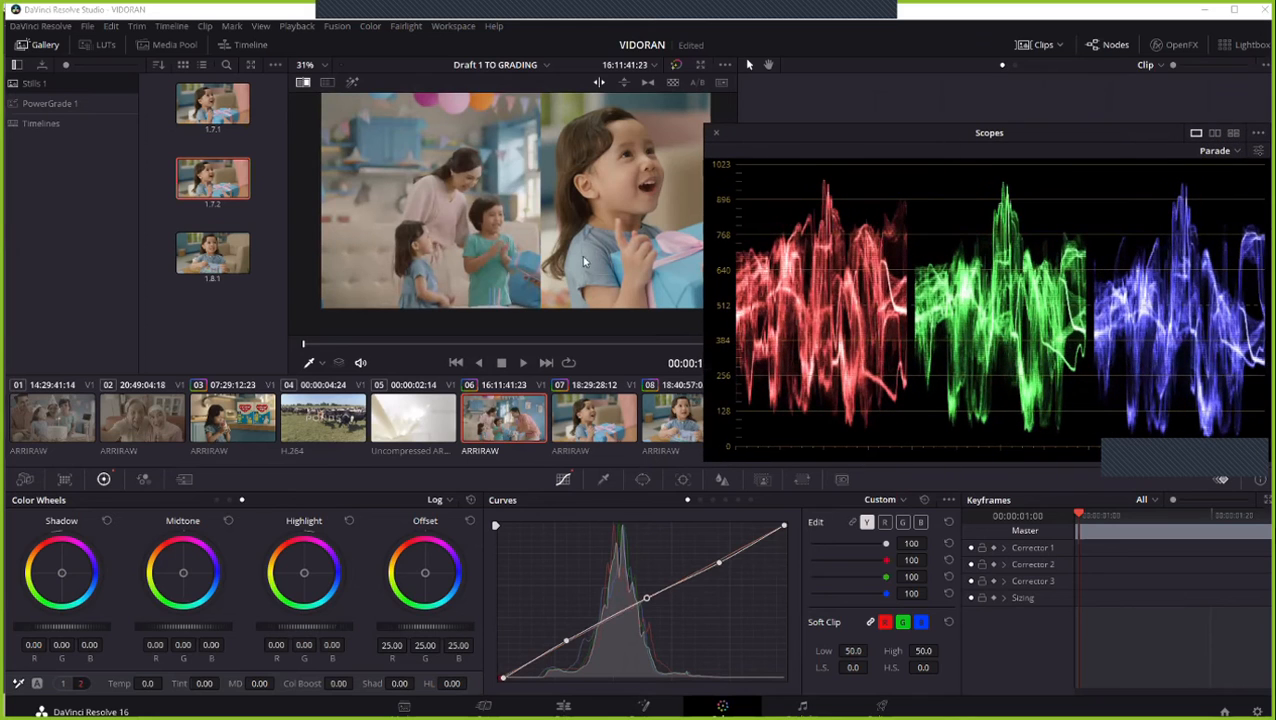
- Hide the reference wipe, move the parade scope clear of the node graph, and show the wipe against still 1.7.2 again
right_click(512, 197)
left_click(586, 287)
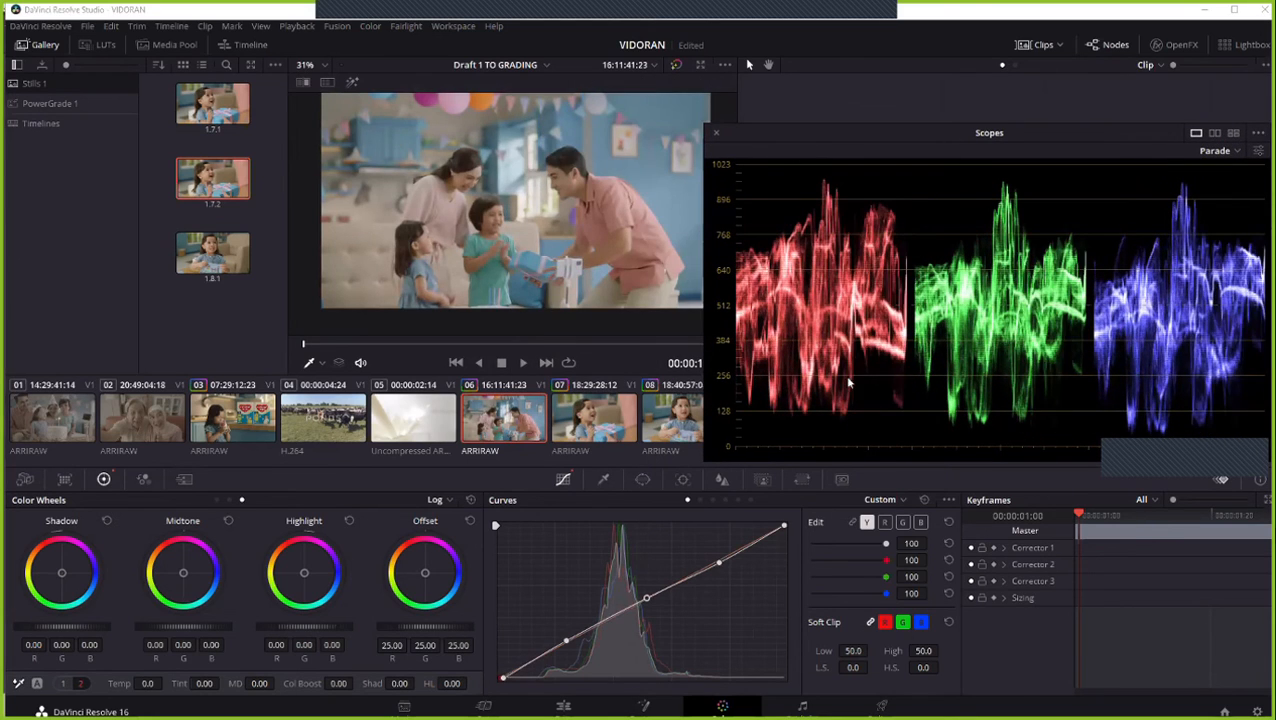
left_click_drag(804, 146, 851, 384)
right_click(228, 192)
left_click(262, 213)
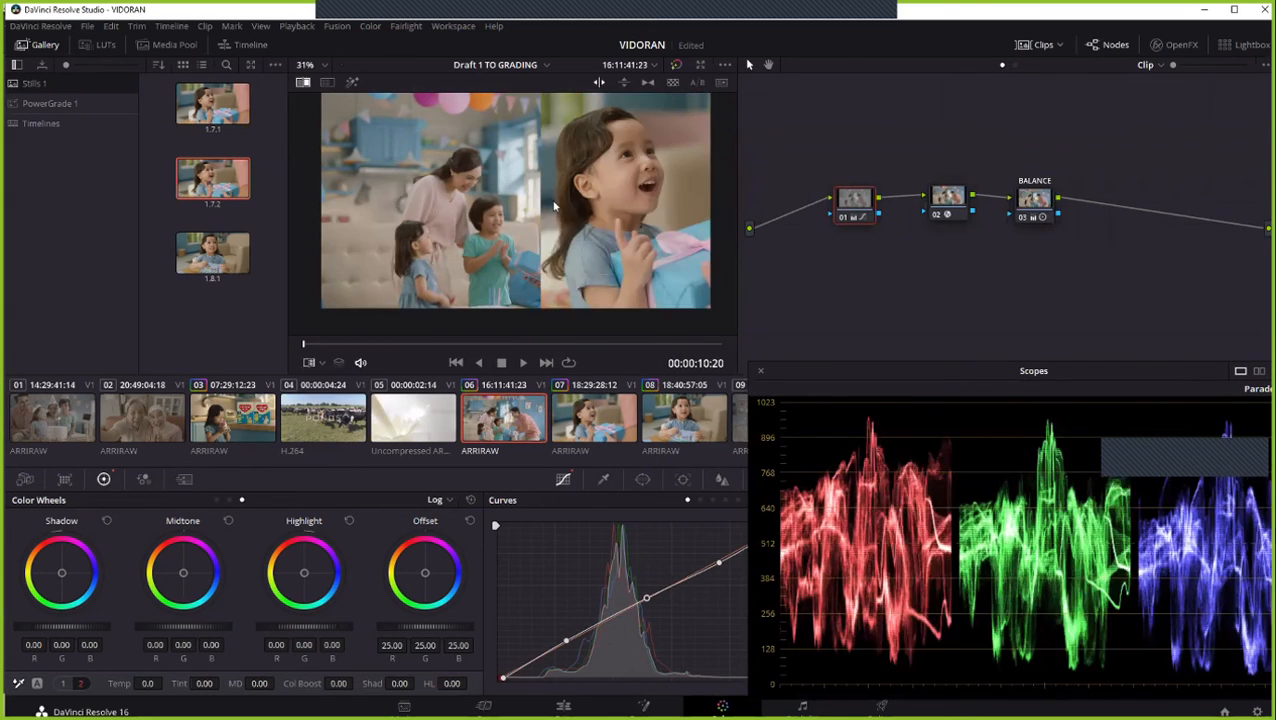
- Set clip 06's Camera Raw Color Temp to 5400 and compare it with the still across the wipe
scroll(518, 216, "up", 2)
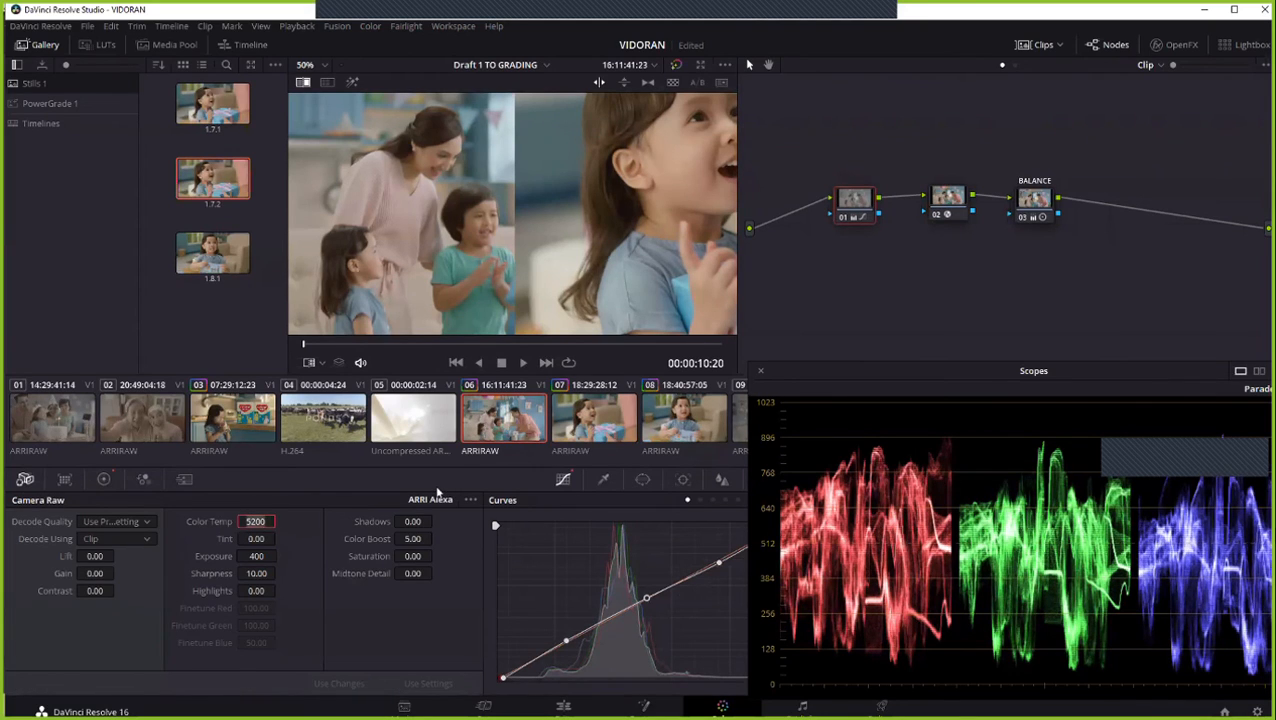
type("5400")
key("Return")
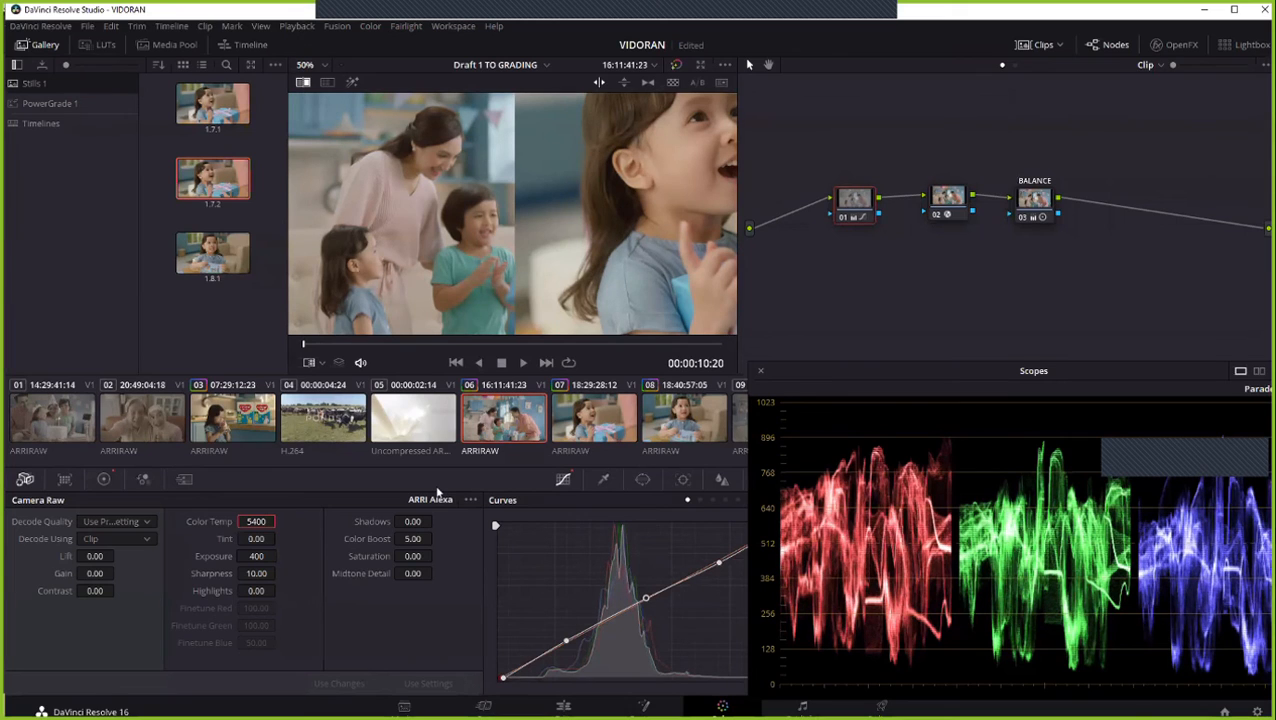
scroll(503, 242, "down", 3)
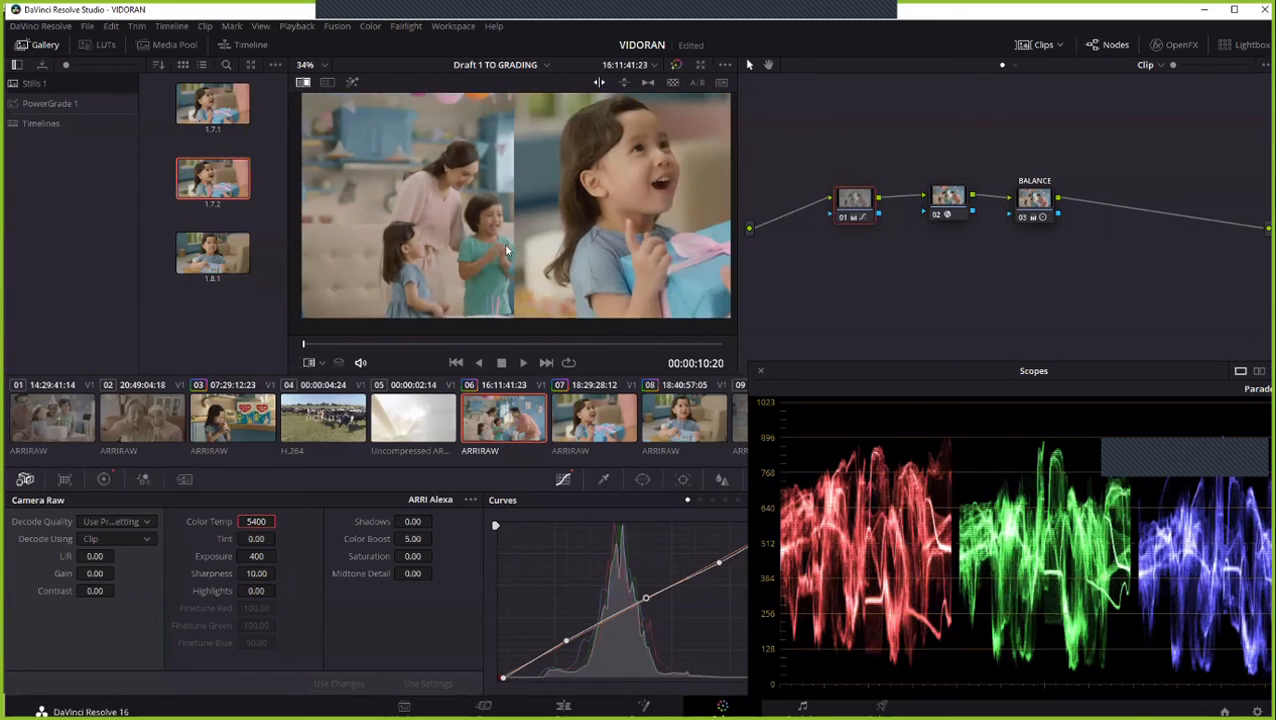
left_click_drag(562, 218, 518, 220)
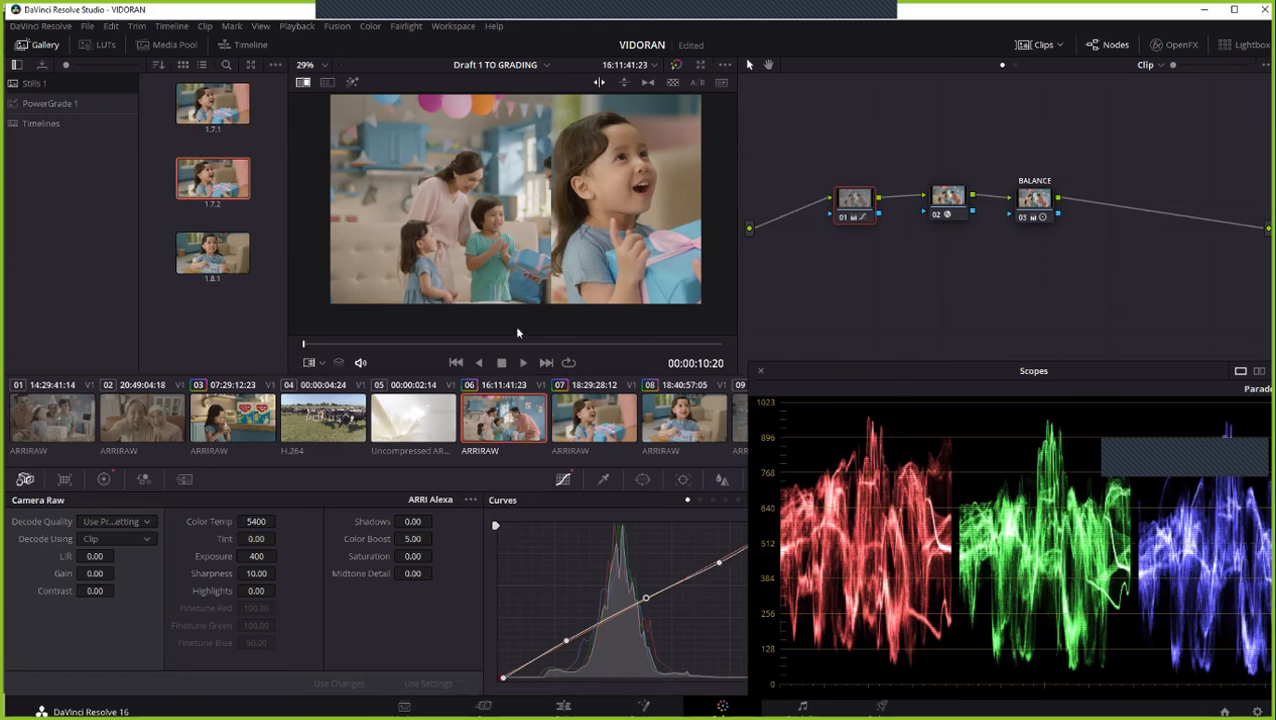
- Set clip 06's Camera Raw Shadows to 3.00 and shift the wipe to compare more of the frame
scroll(427, 287, "up", 2)
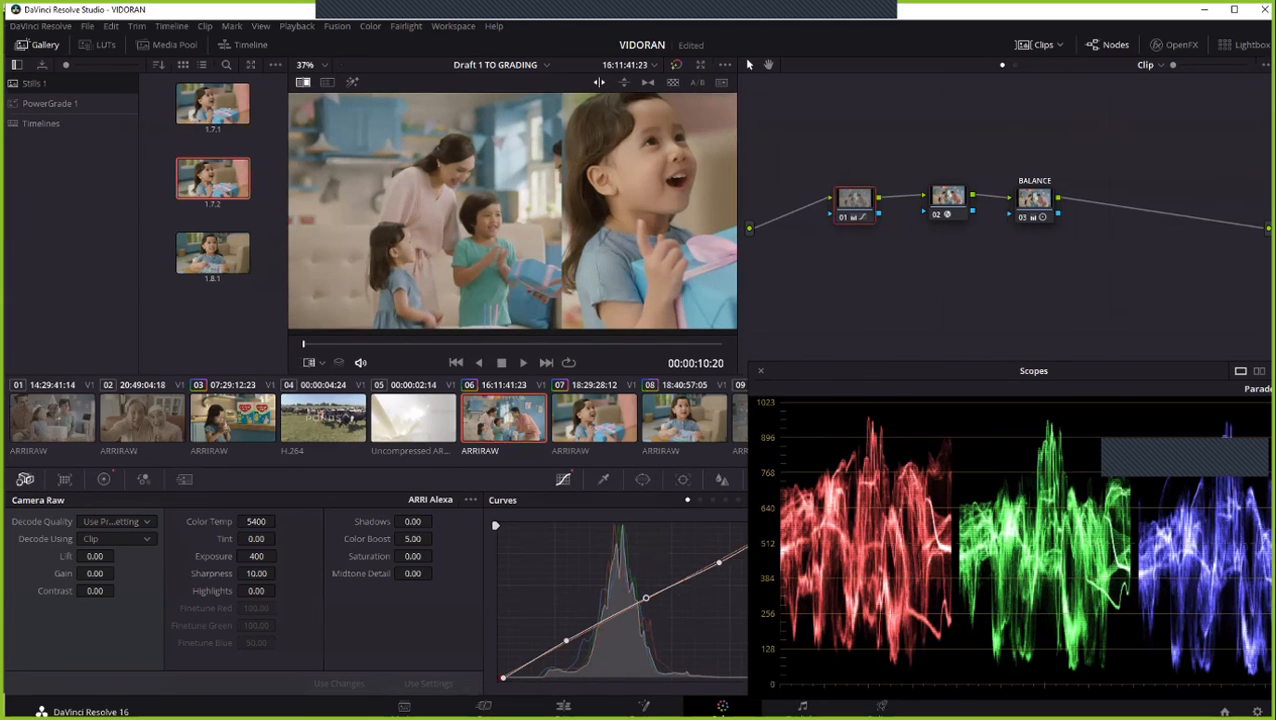
left_click(436, 521)
left_click(436, 521)
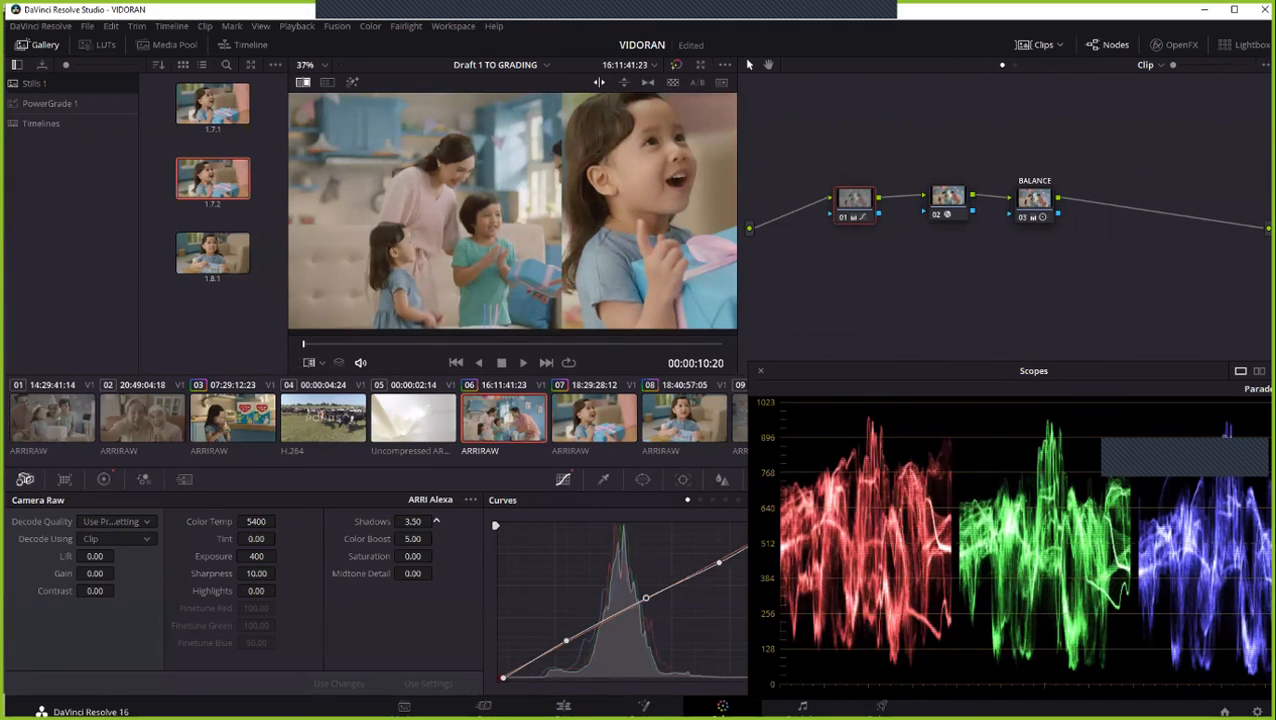
left_click(436, 522)
left_click_drag(500, 215, 546, 216)
- Turn off the reference wipe and flip back and forth between clips 06, 07 and 08 to compare their match
right_click(546, 216)
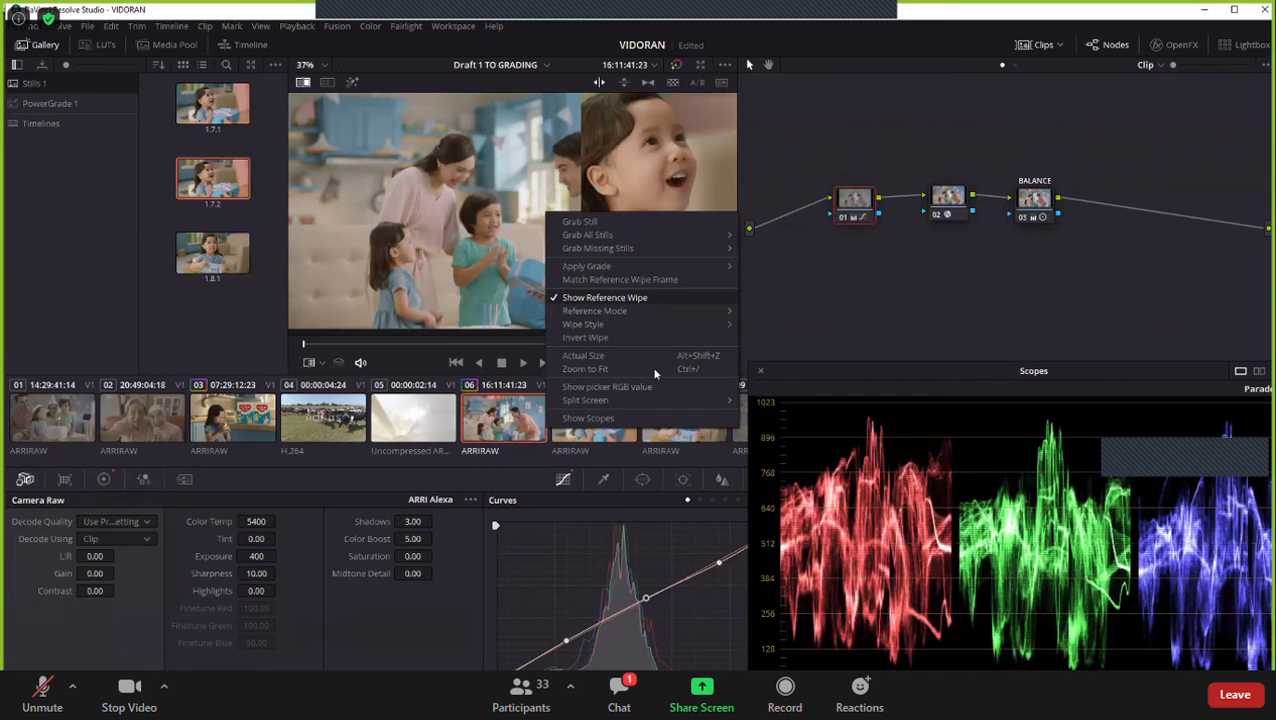
left_click(605, 298)
key("Down")
key("Up")
key("Down")
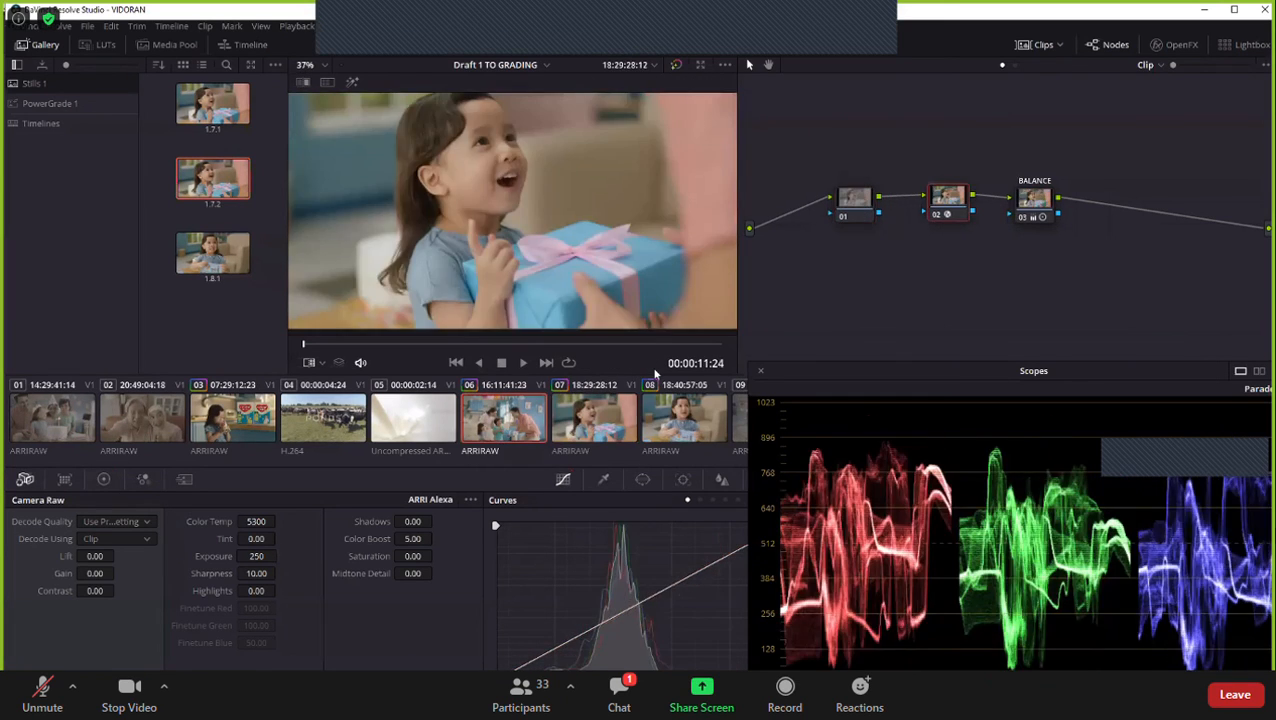
key("Up")
key("Down")
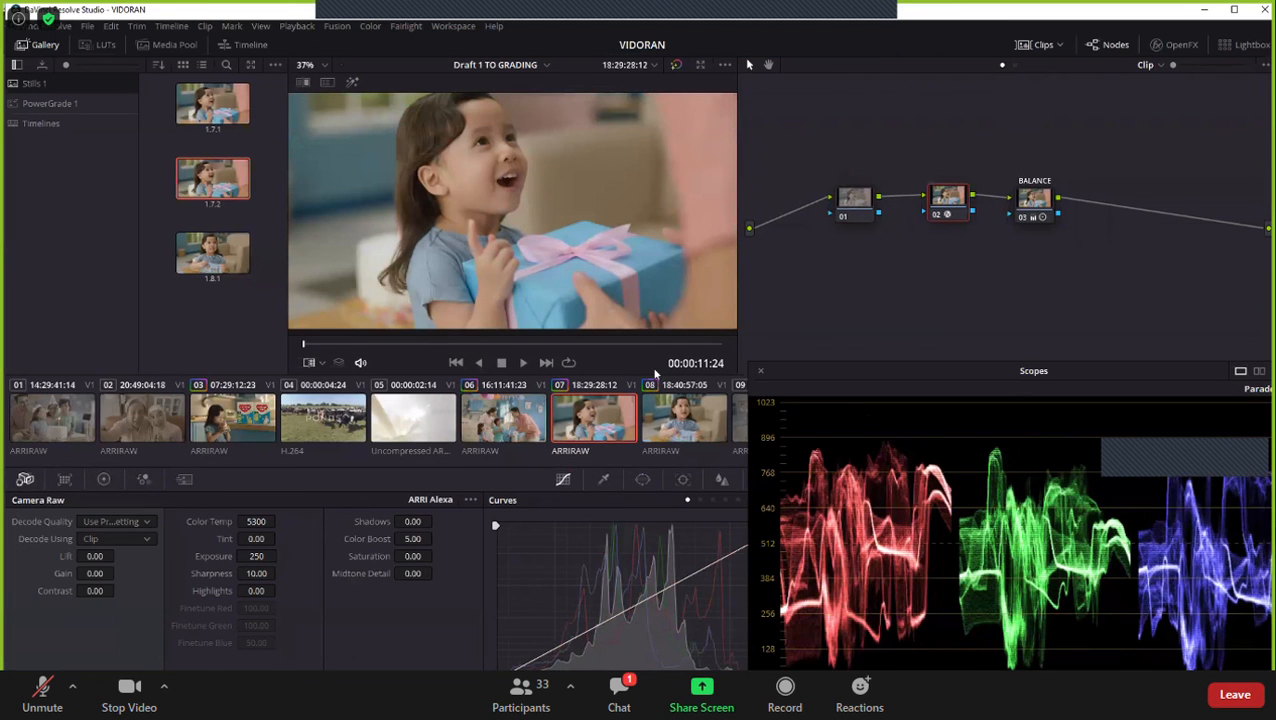
key("Up")
key("Down")
key("Down")
key("Up")
key("Up")
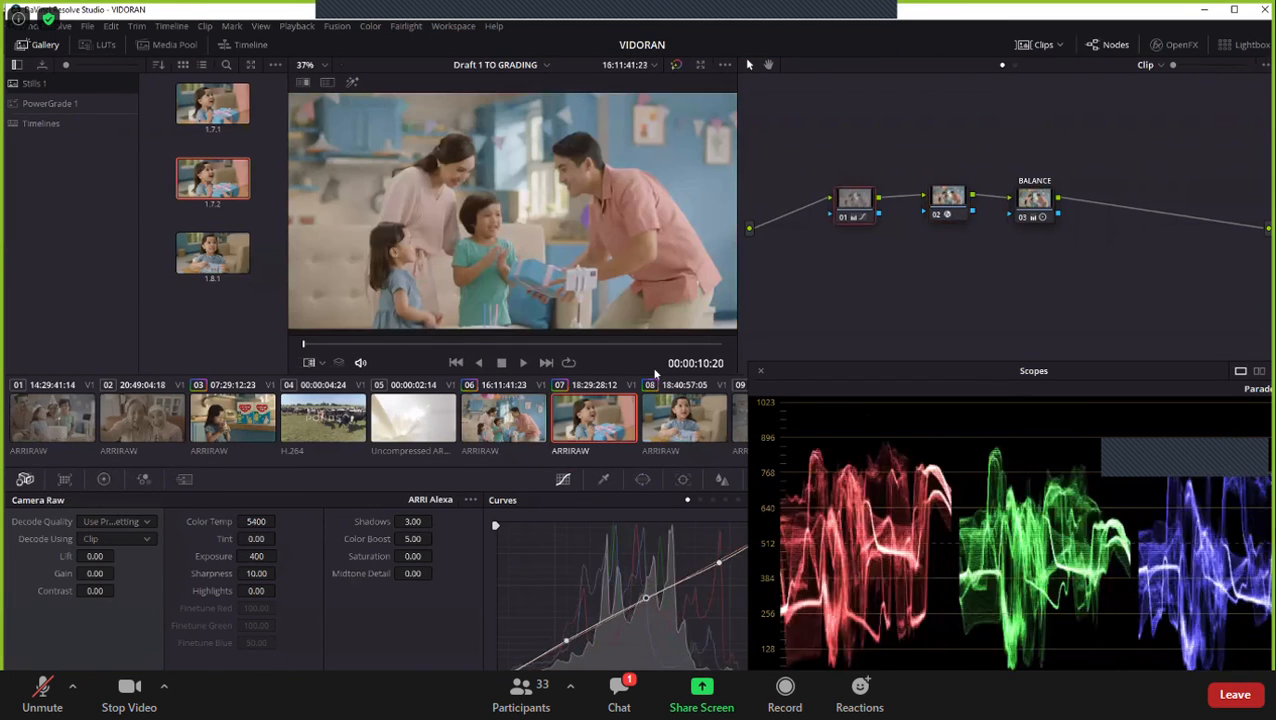
key("Up")
- Play clips 06 and 07 in the full-screen viewer, pausing and resuming to judge the match across the cut
key("ctrl+shift+w")
key("ctrl+f")
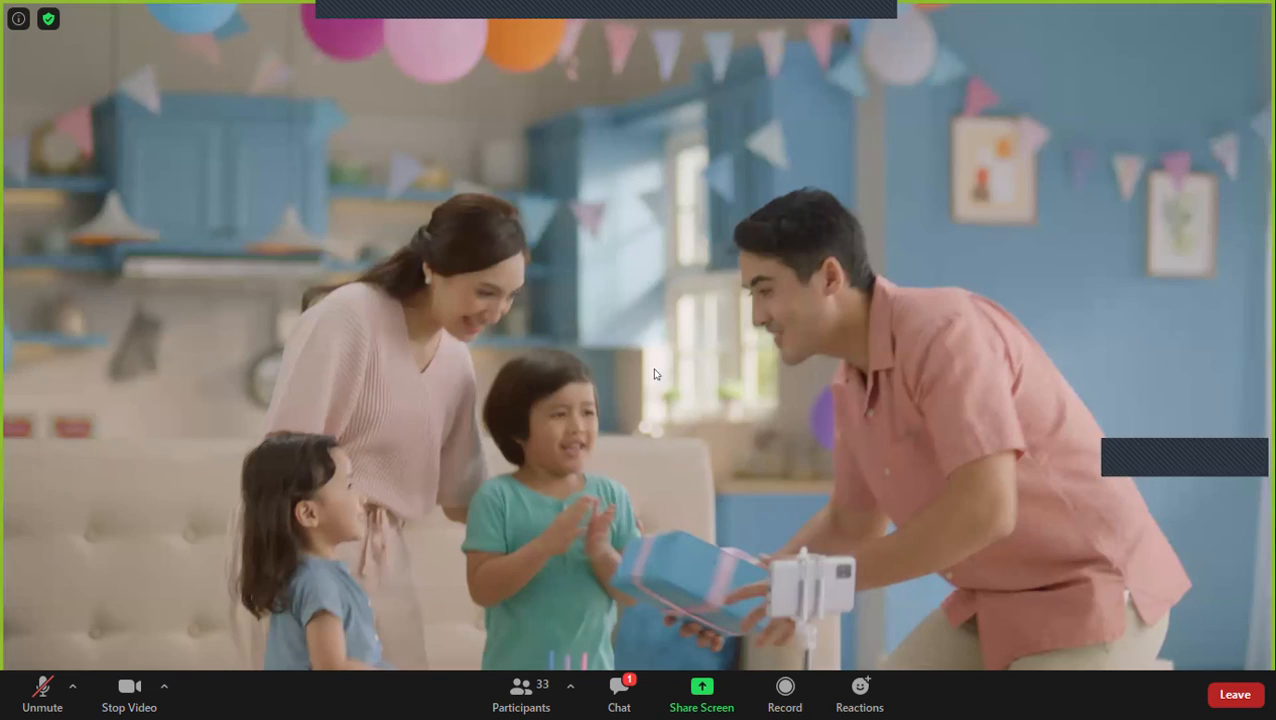
key("space")
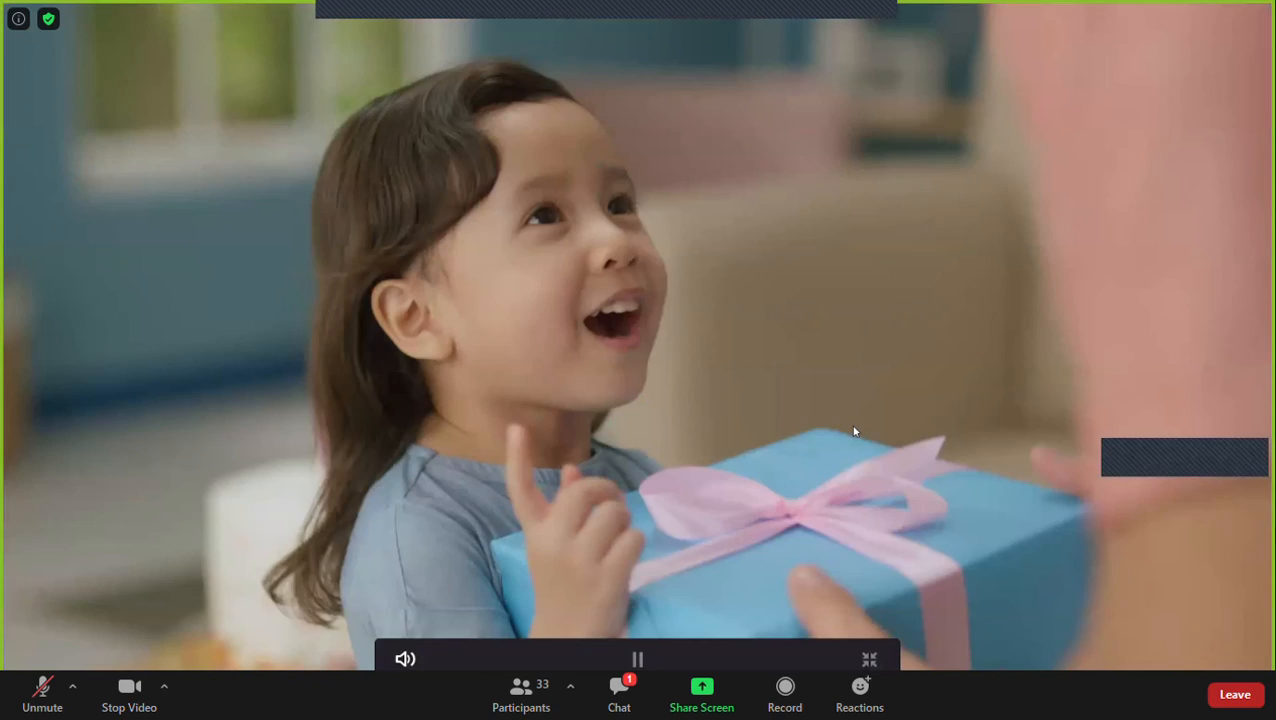
key("space")
key("space")
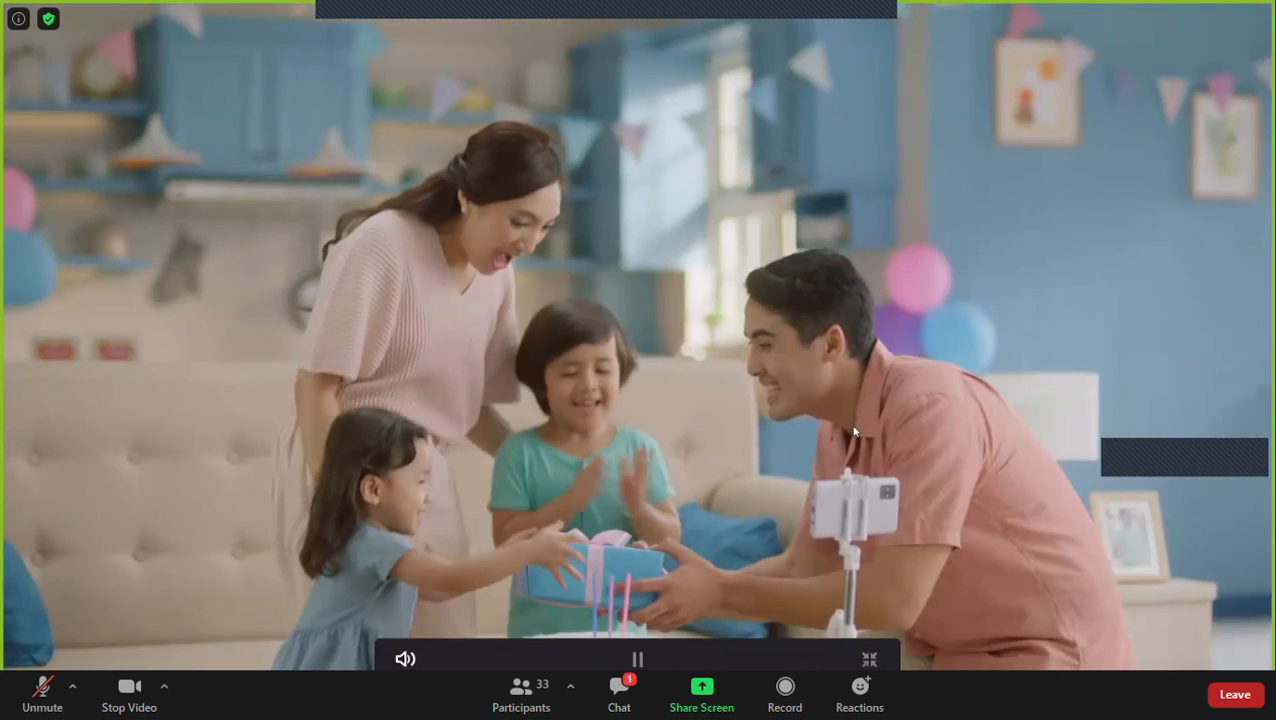
key("space")
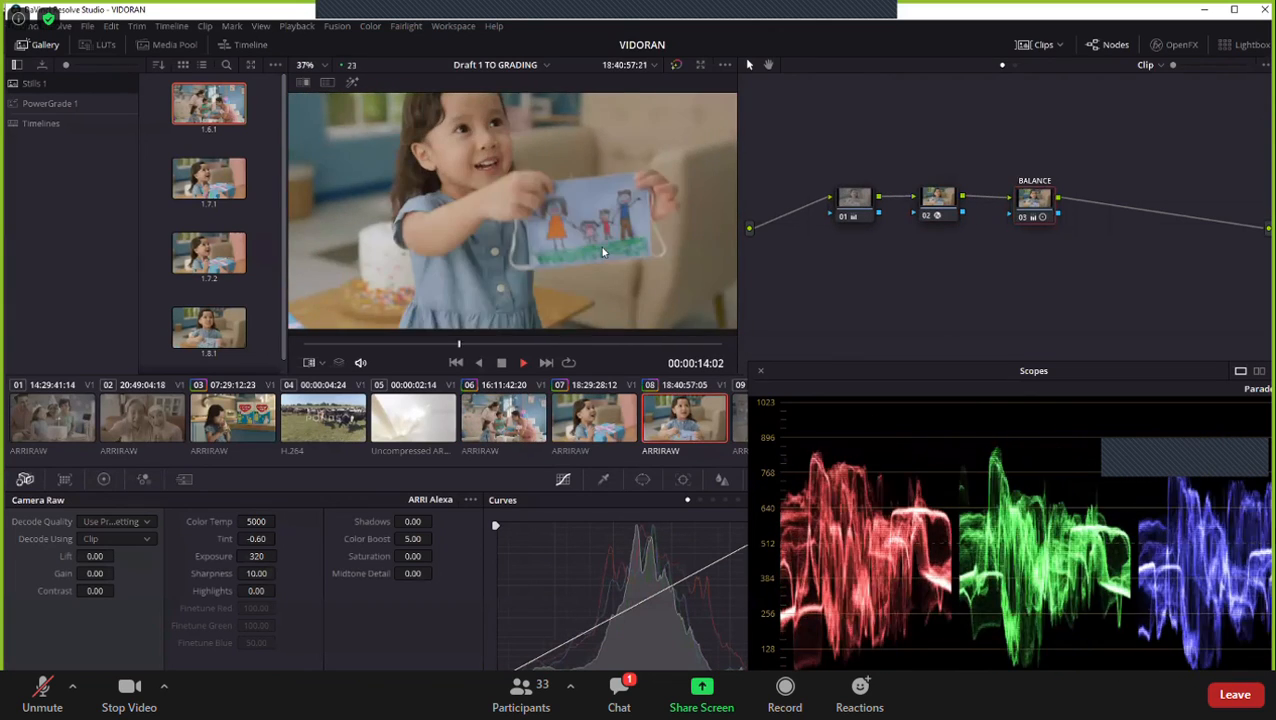
- Return to clip 06 and reposition the scopes window slightly to read its parade
left_click(505, 410)
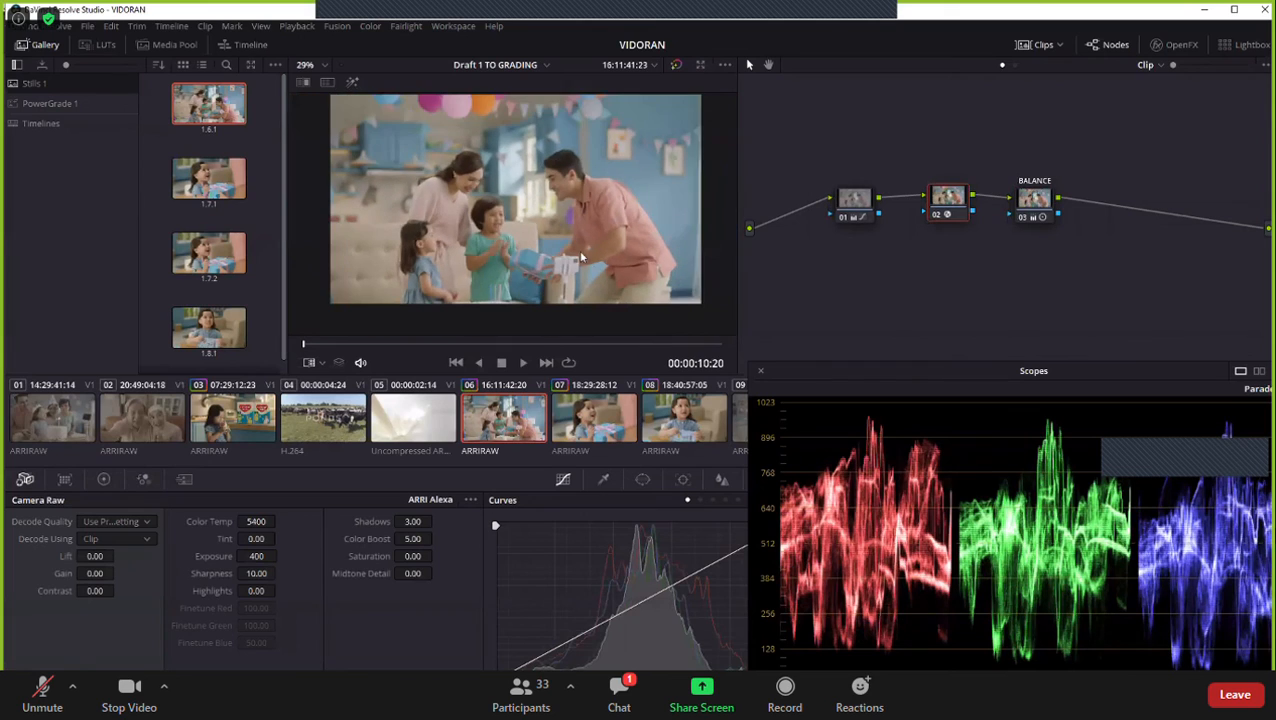
left_click_drag(797, 371, 811, 363)
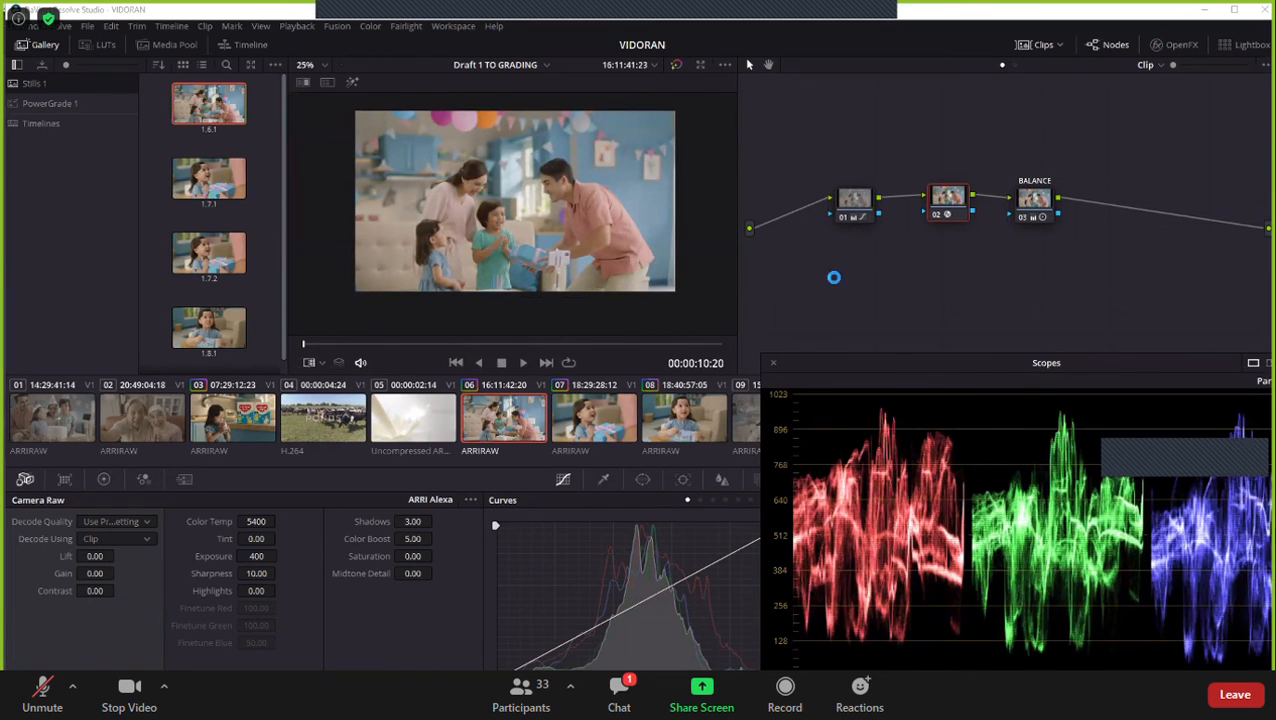
mouse_move(832, 369)
left_mouse_down()
mouse_move(826, 455)
mouse_move(827, 359)
left_mouse_up()
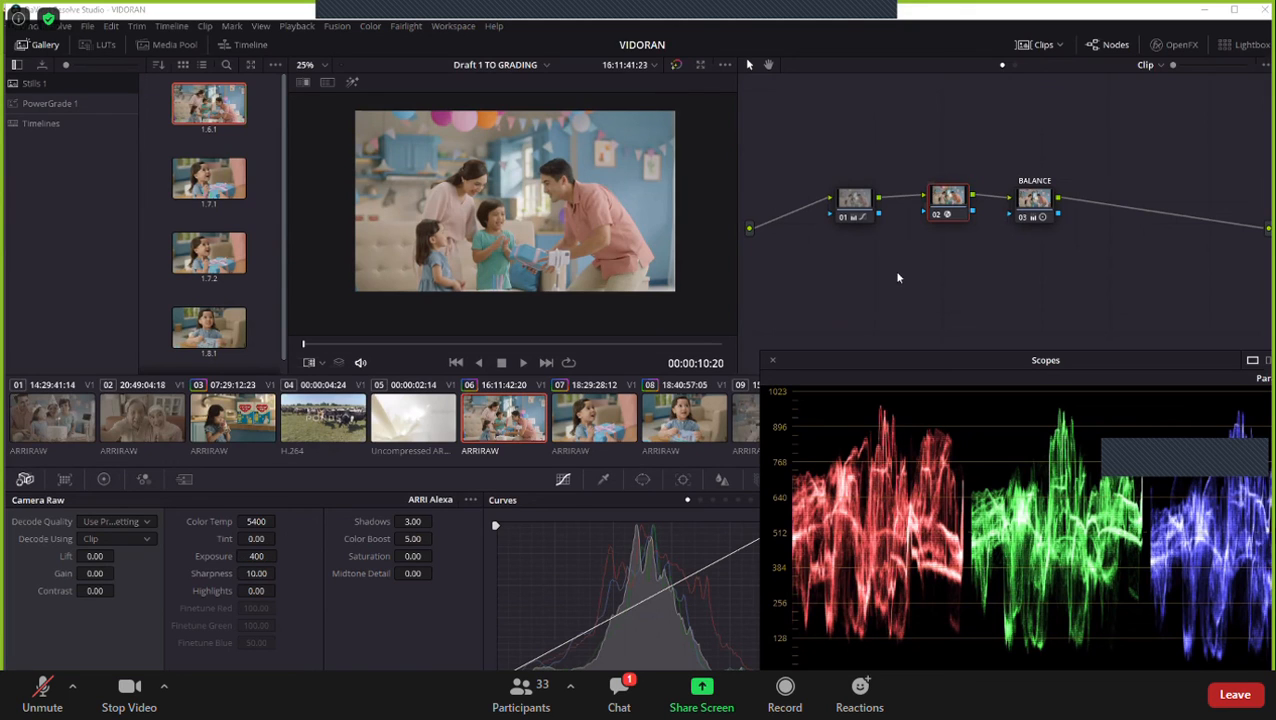
- Select clip 06's node 01 and review its Log wheels, Primaries Wheels and Camera Raw settings
left_click(854, 208)
left_click(103, 479)
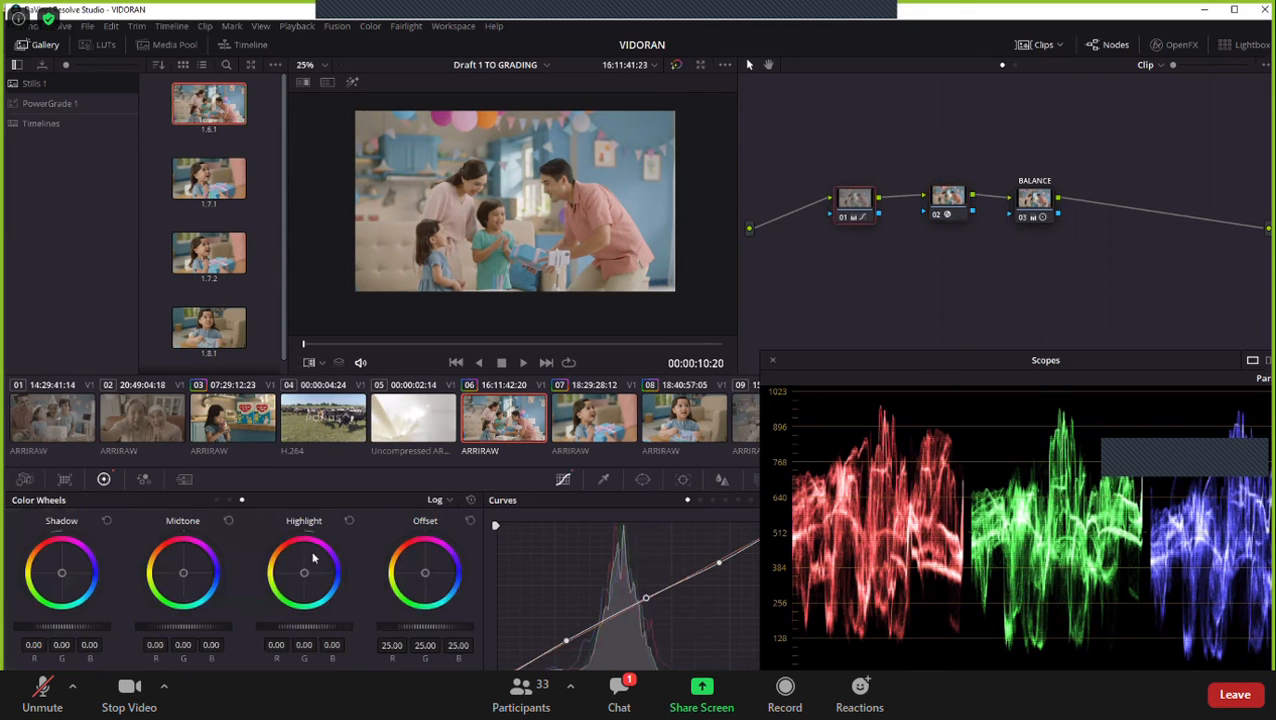
left_click(217, 501)
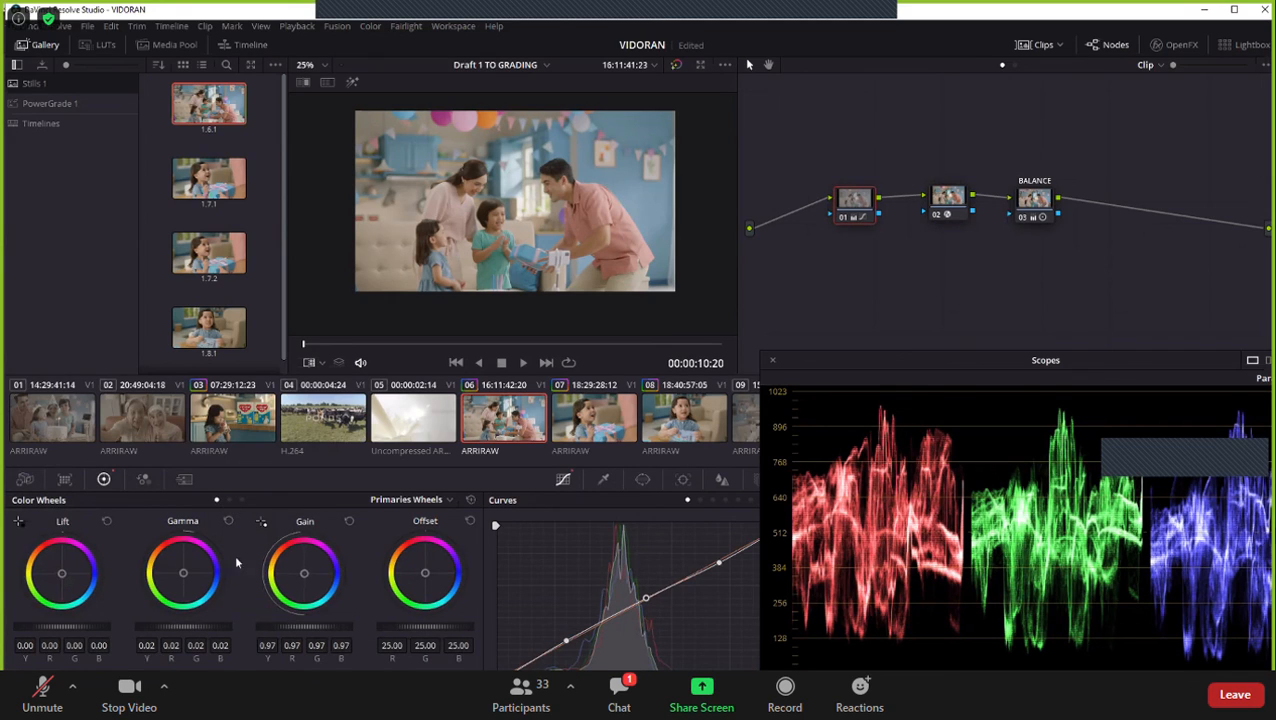
left_click(241, 500)
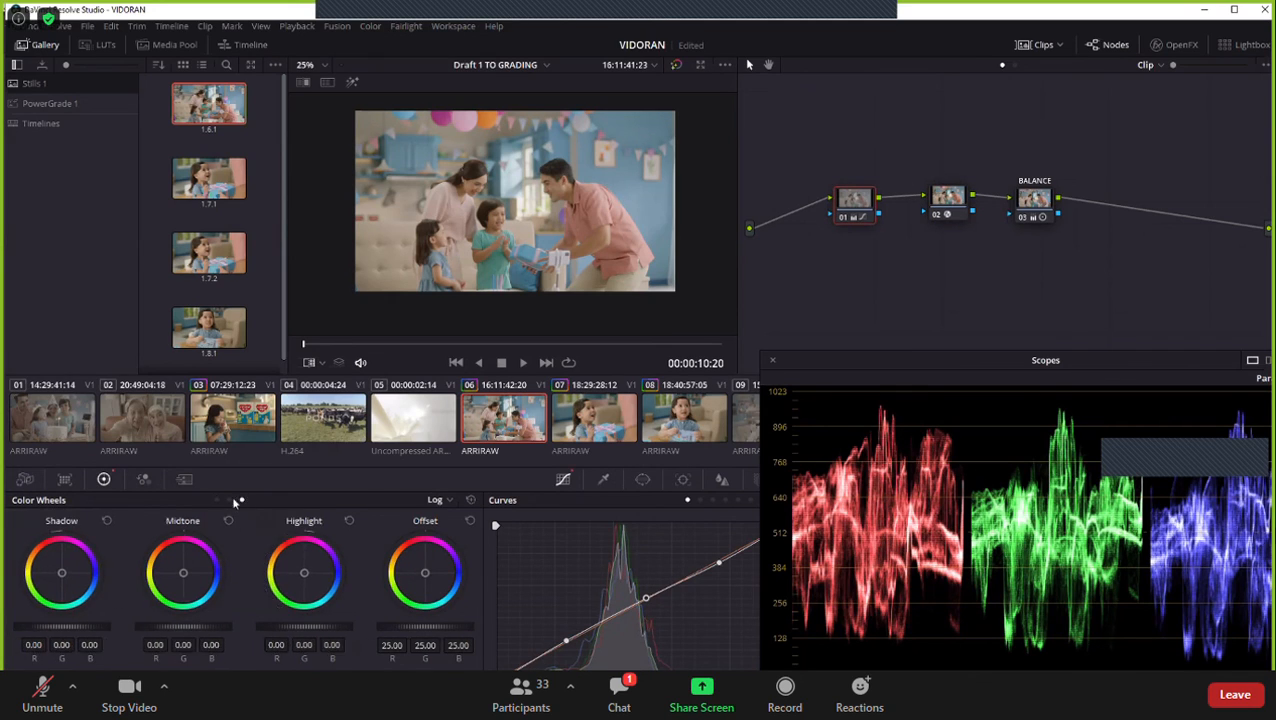
left_click(218, 500)
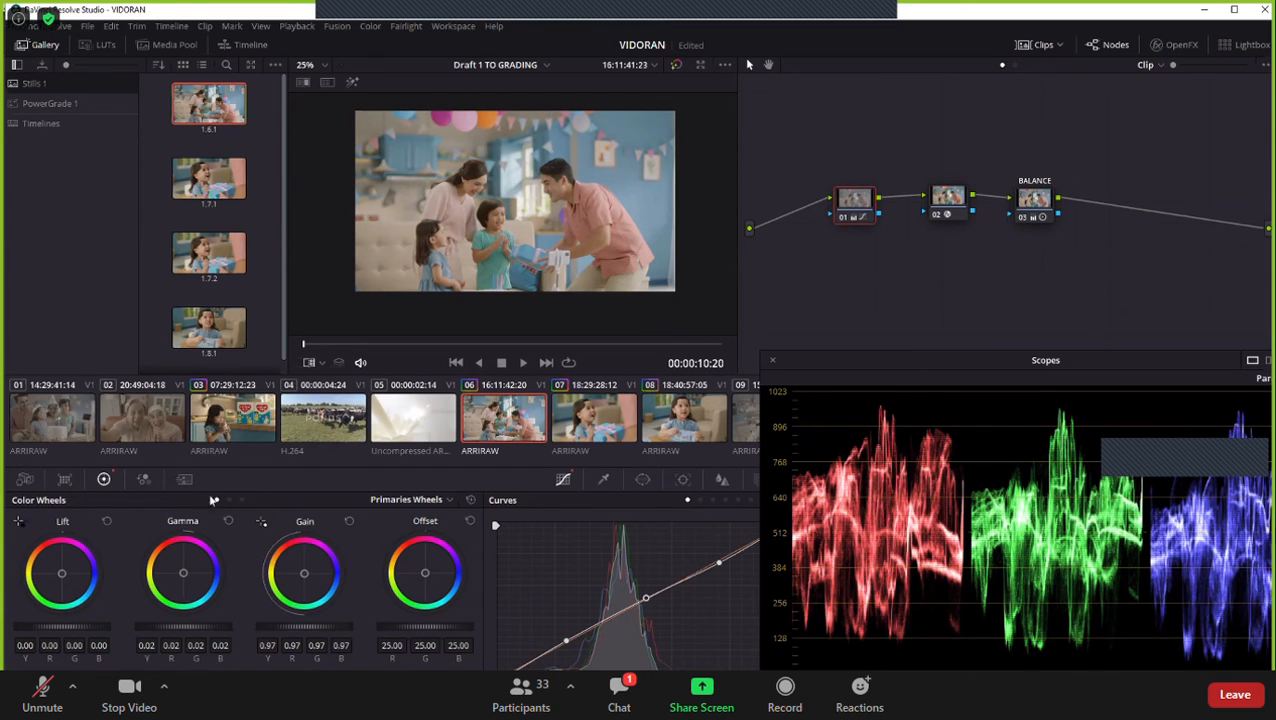
left_click(25, 479)
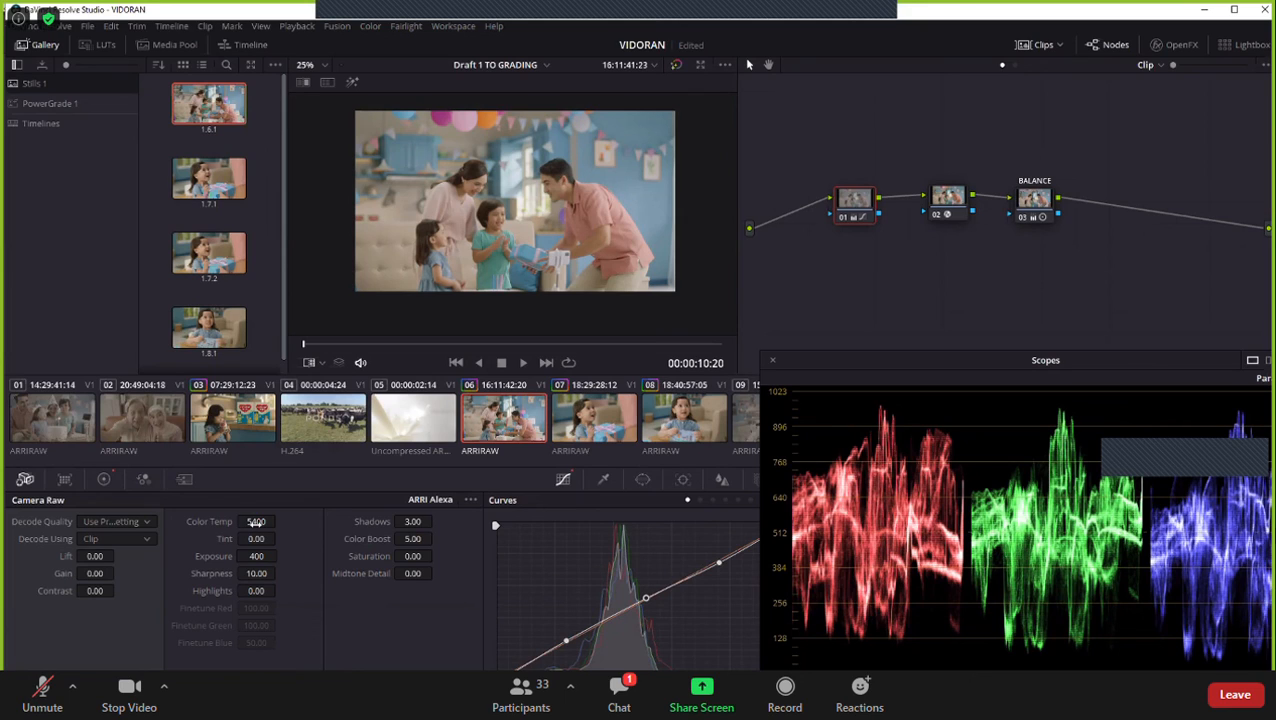
- Check the BALANCE node, move the scopes window clear of the curve graph, and reselect node 01 to review its custom curve
left_click(1040, 196)
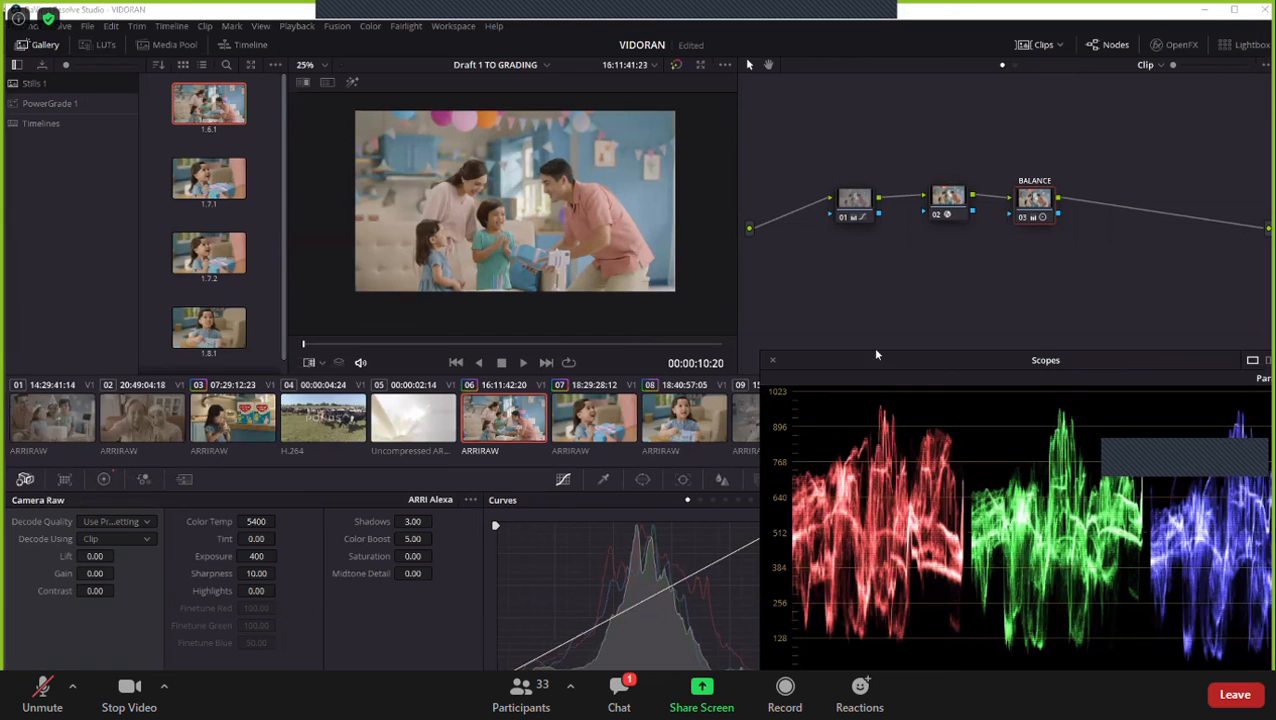
left_click_drag(870, 365, 882, 351)
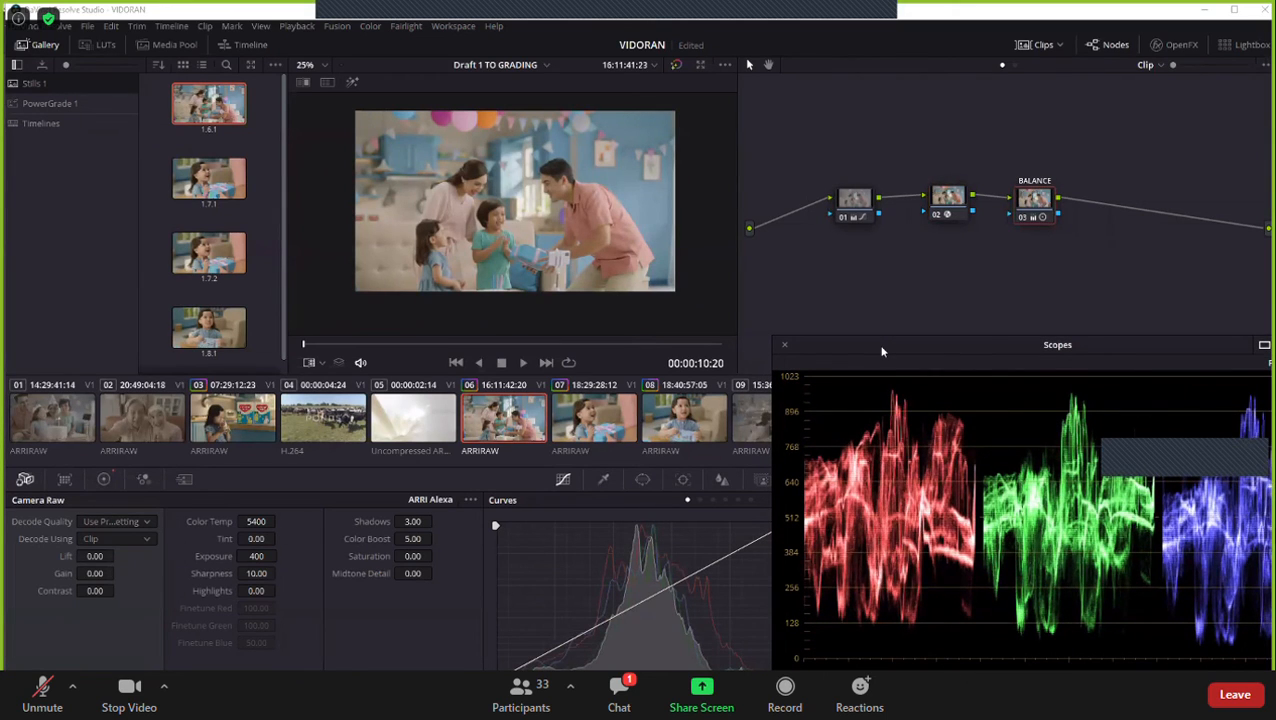
left_click_drag(882, 351, 900, 456)
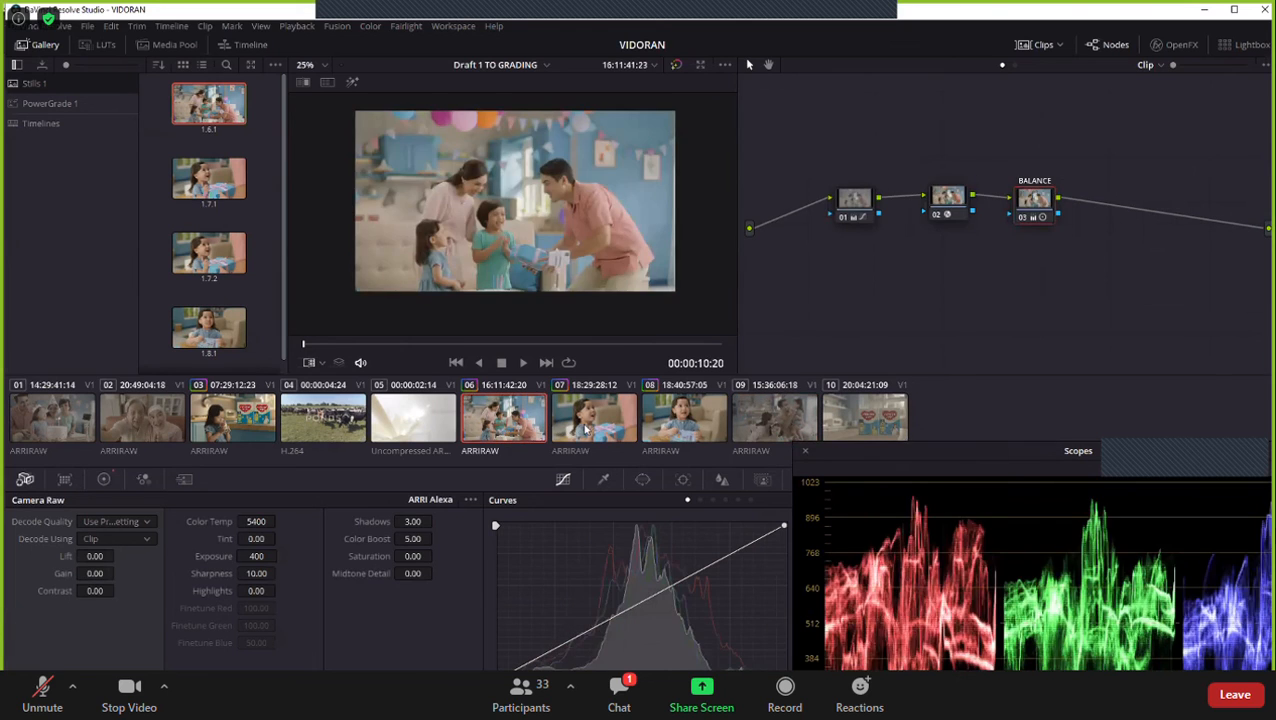
left_click(705, 428)
left_click_drag(863, 455, 867, 403)
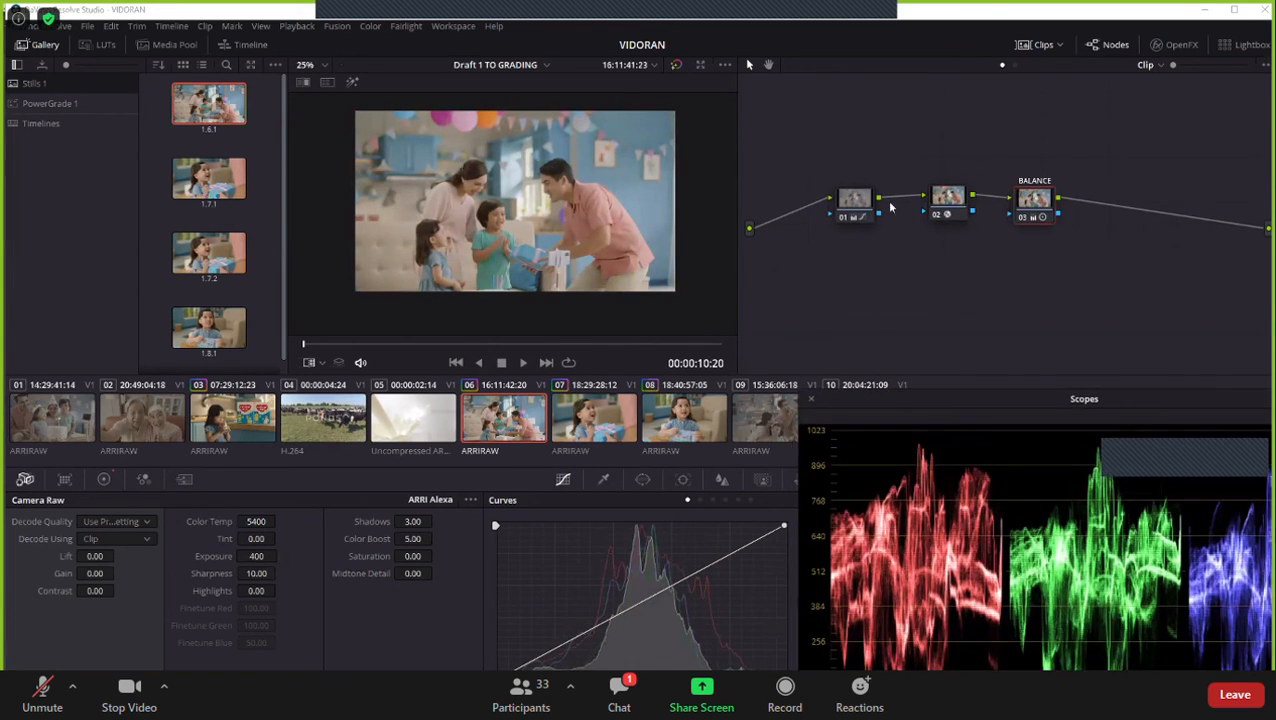
left_click(855, 202)
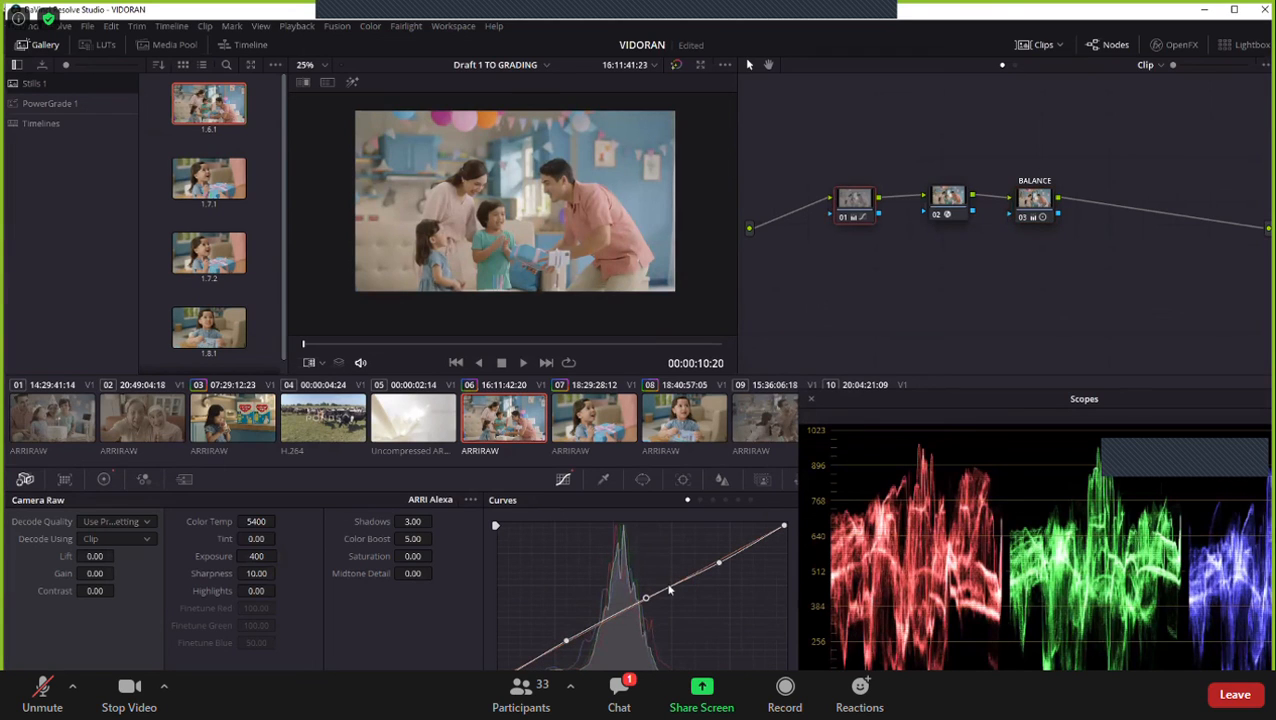